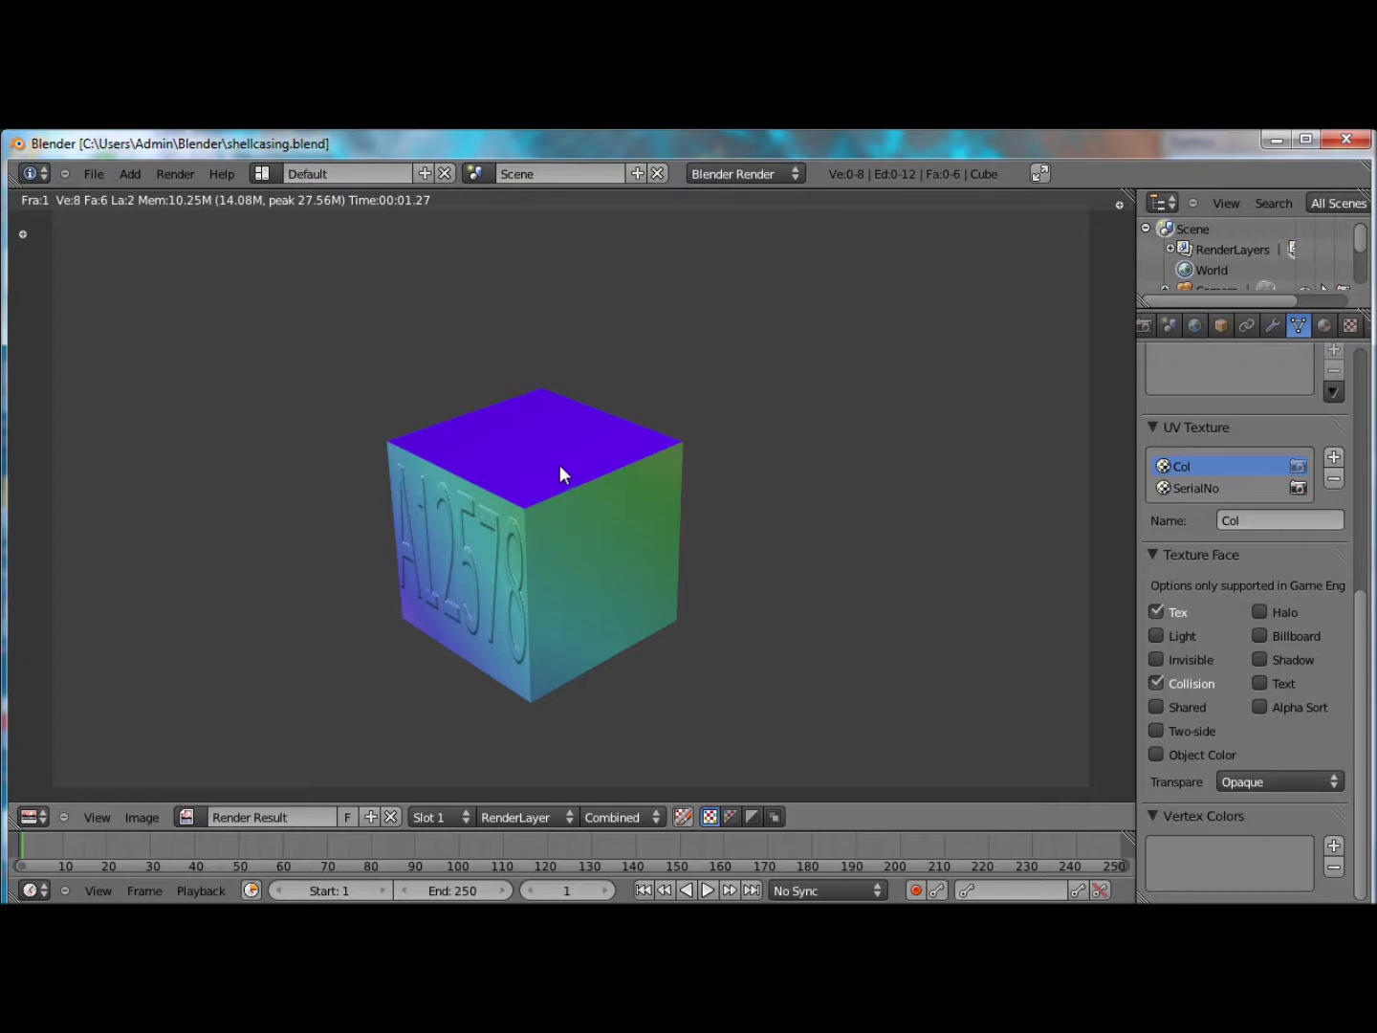
Discard the current file and load a new default scene with camera, lamp and cube.
left_click(95, 175)
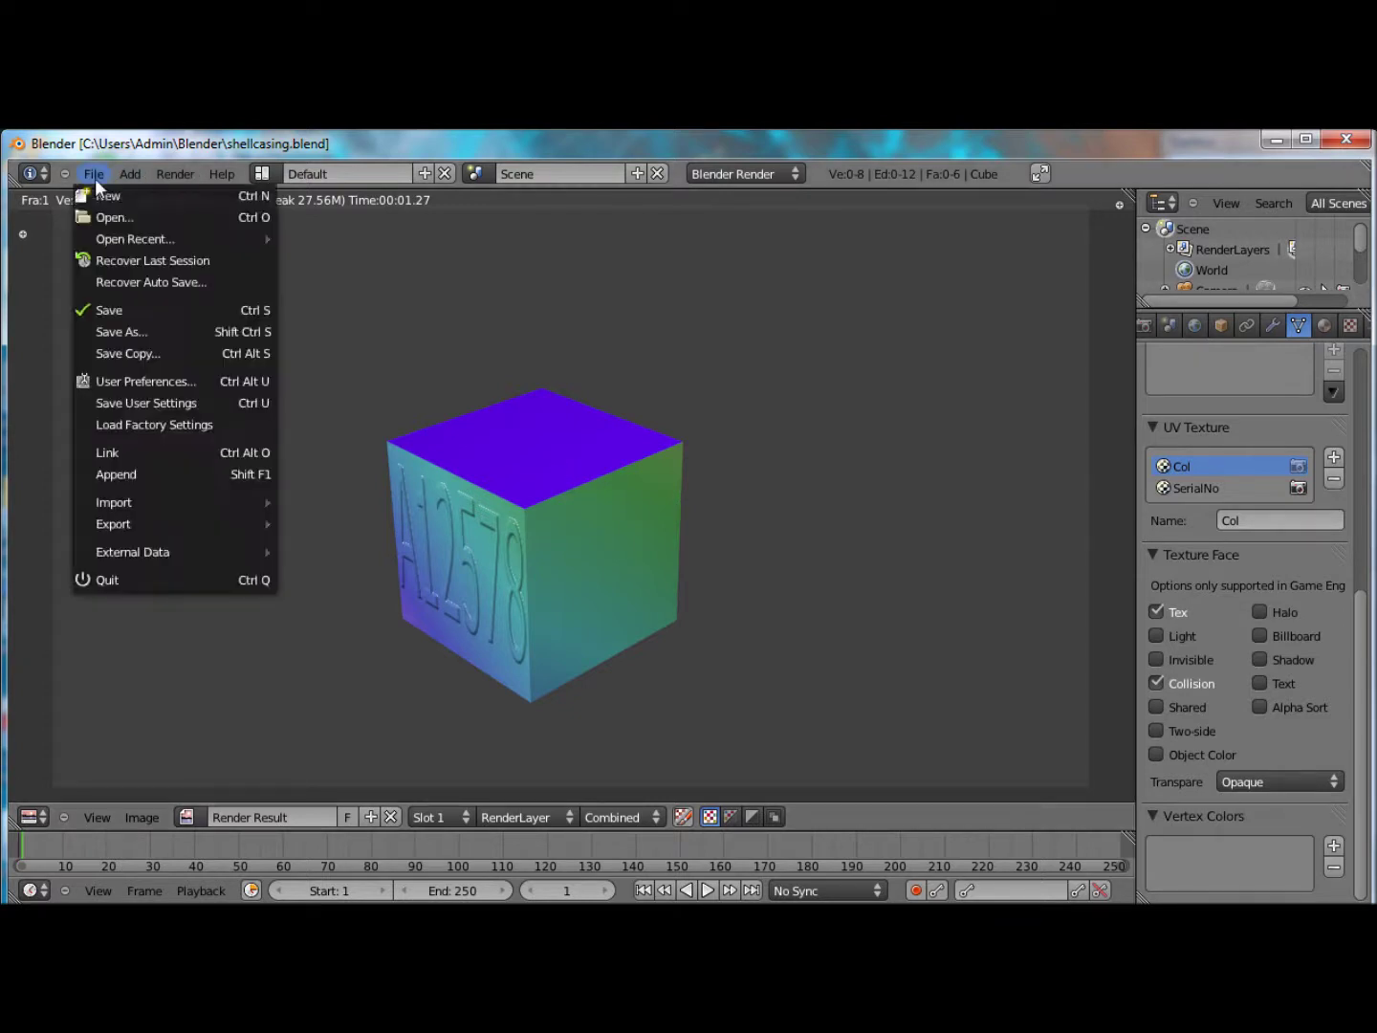
left_click(110, 196)
left_click(118, 198)
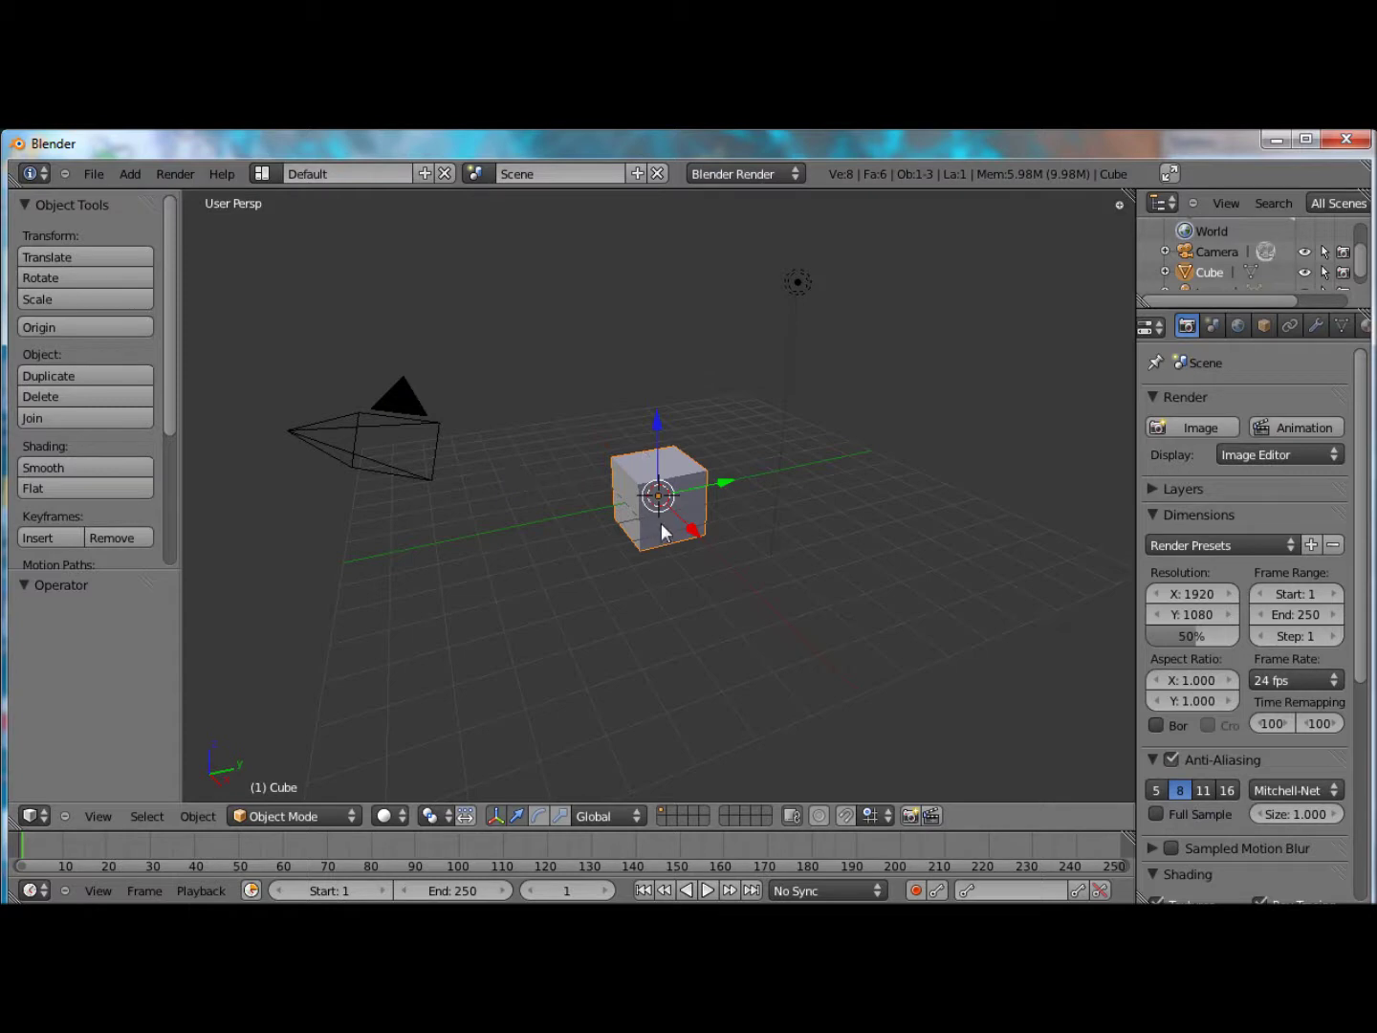
Split the 3D view side by side and make the right half a UV/Image Editor.
scroll(657, 490, "up", 1)
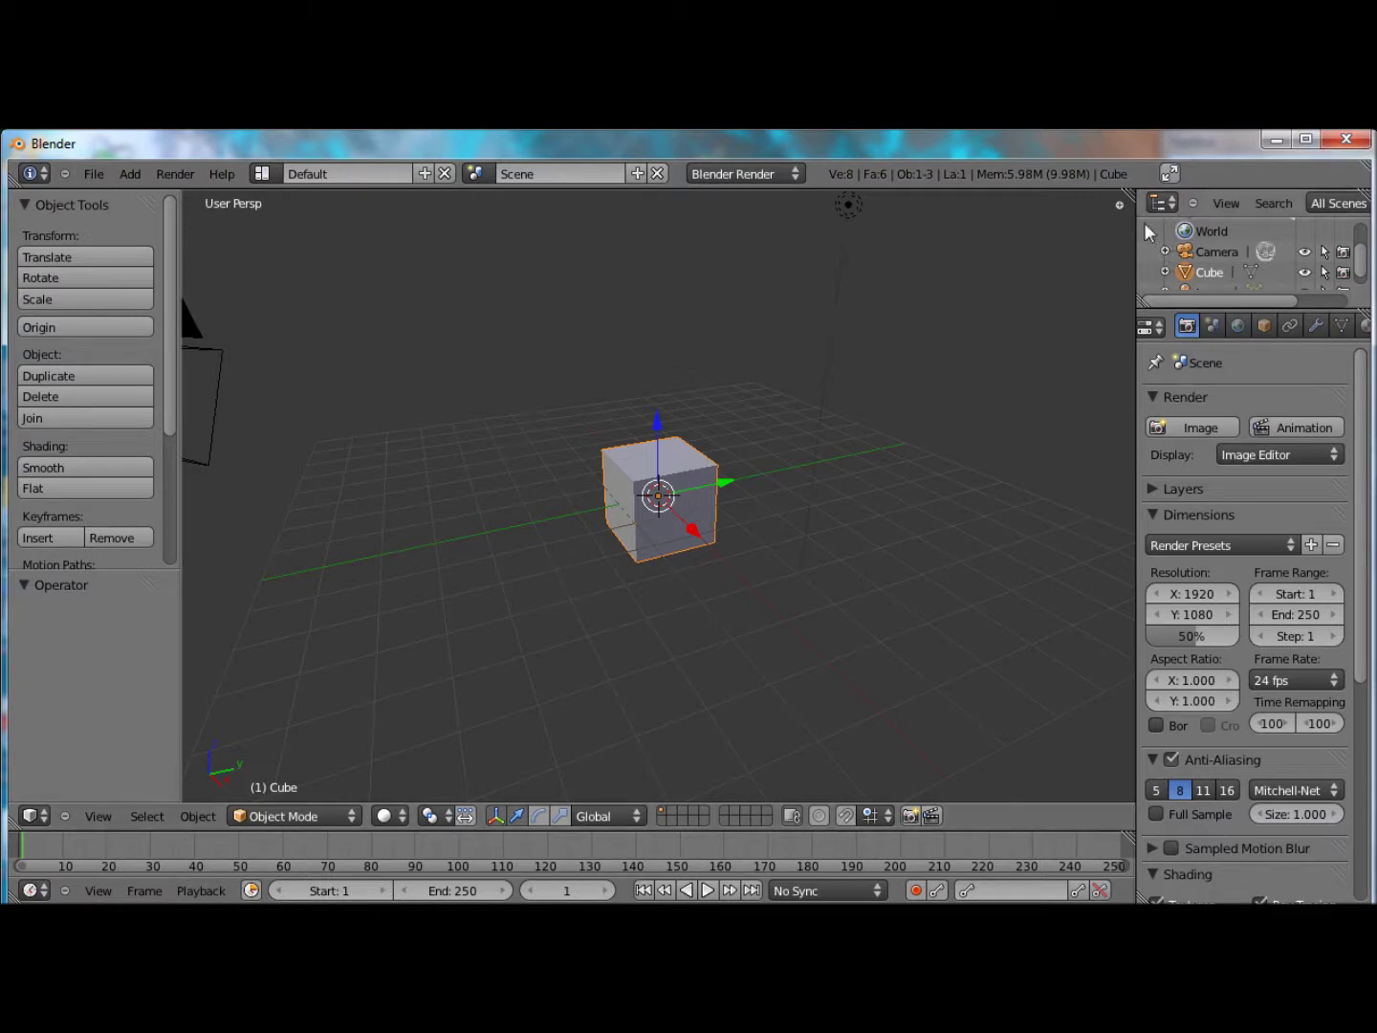
left_click_drag(1131, 195, 563, 330)
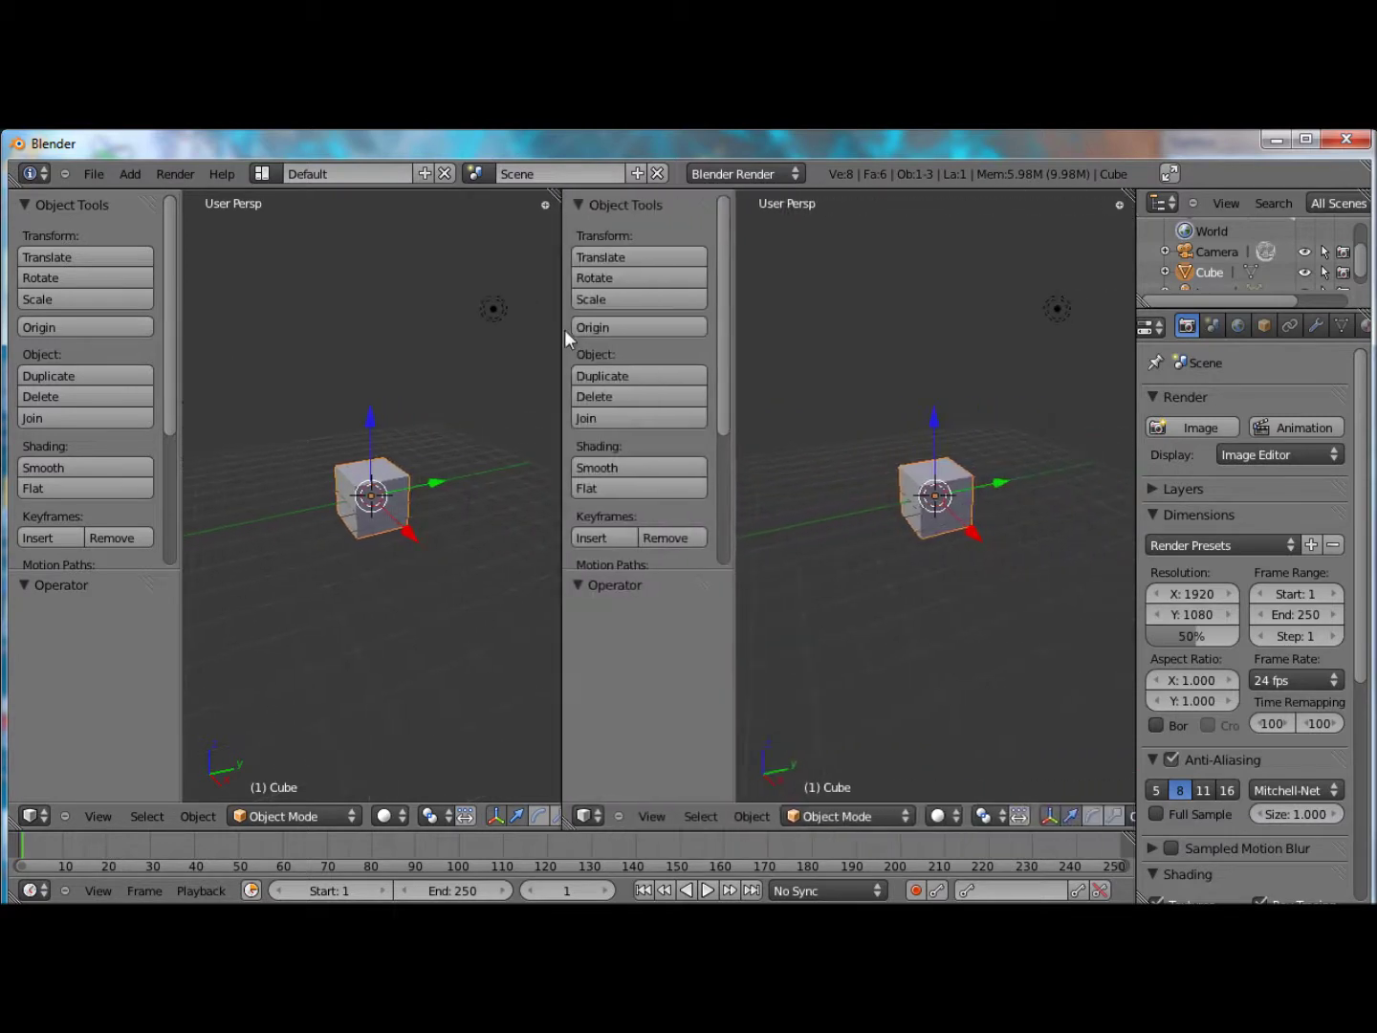
left_click(582, 815)
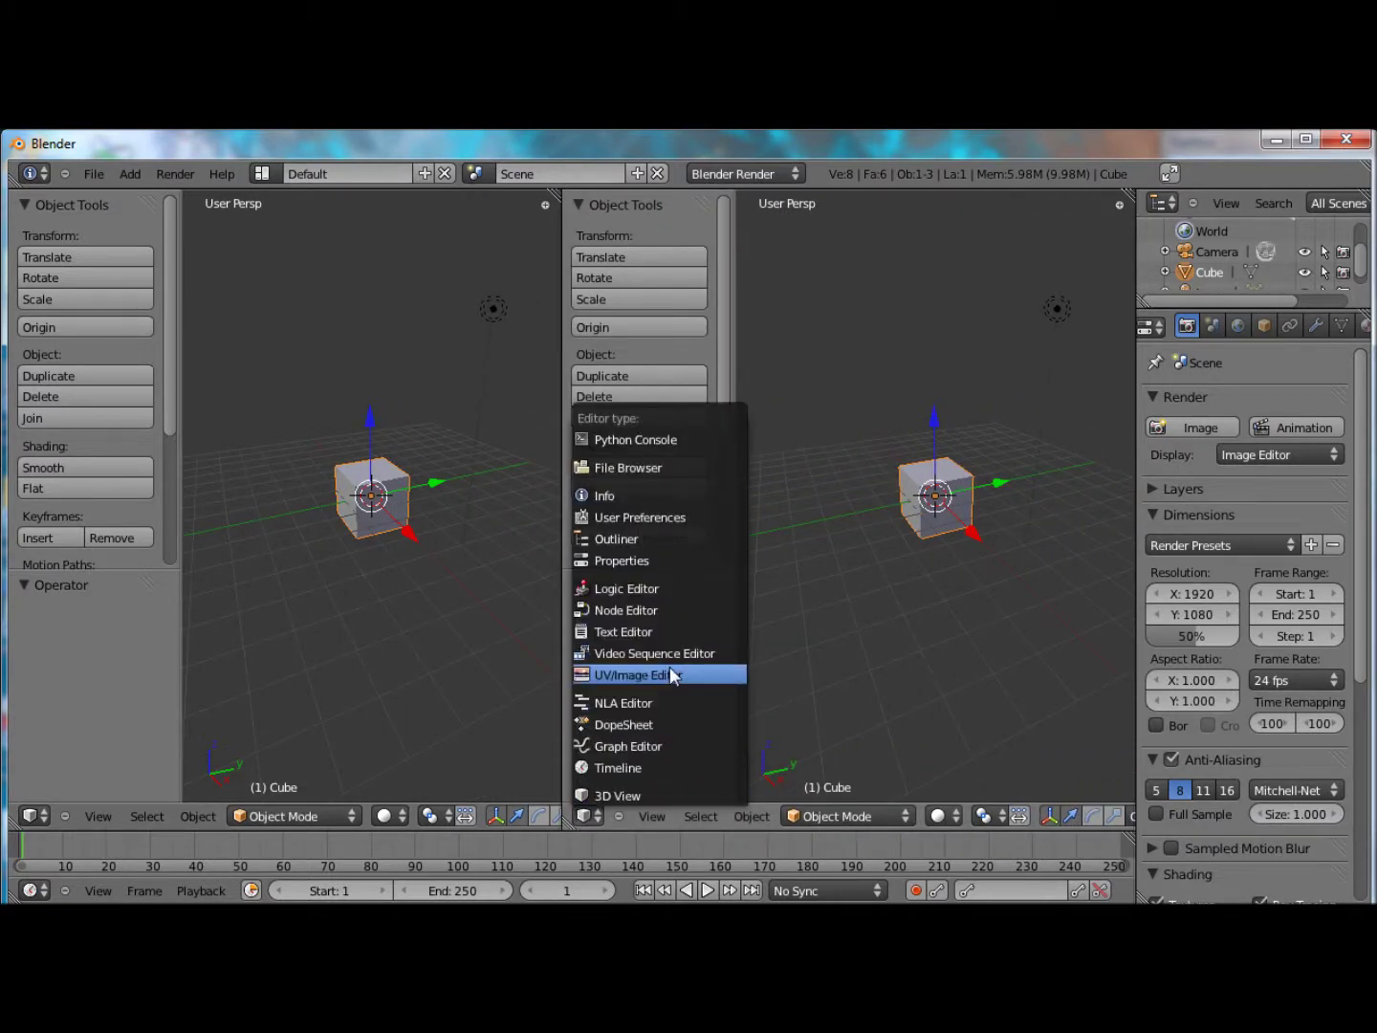
left_click(672, 672)
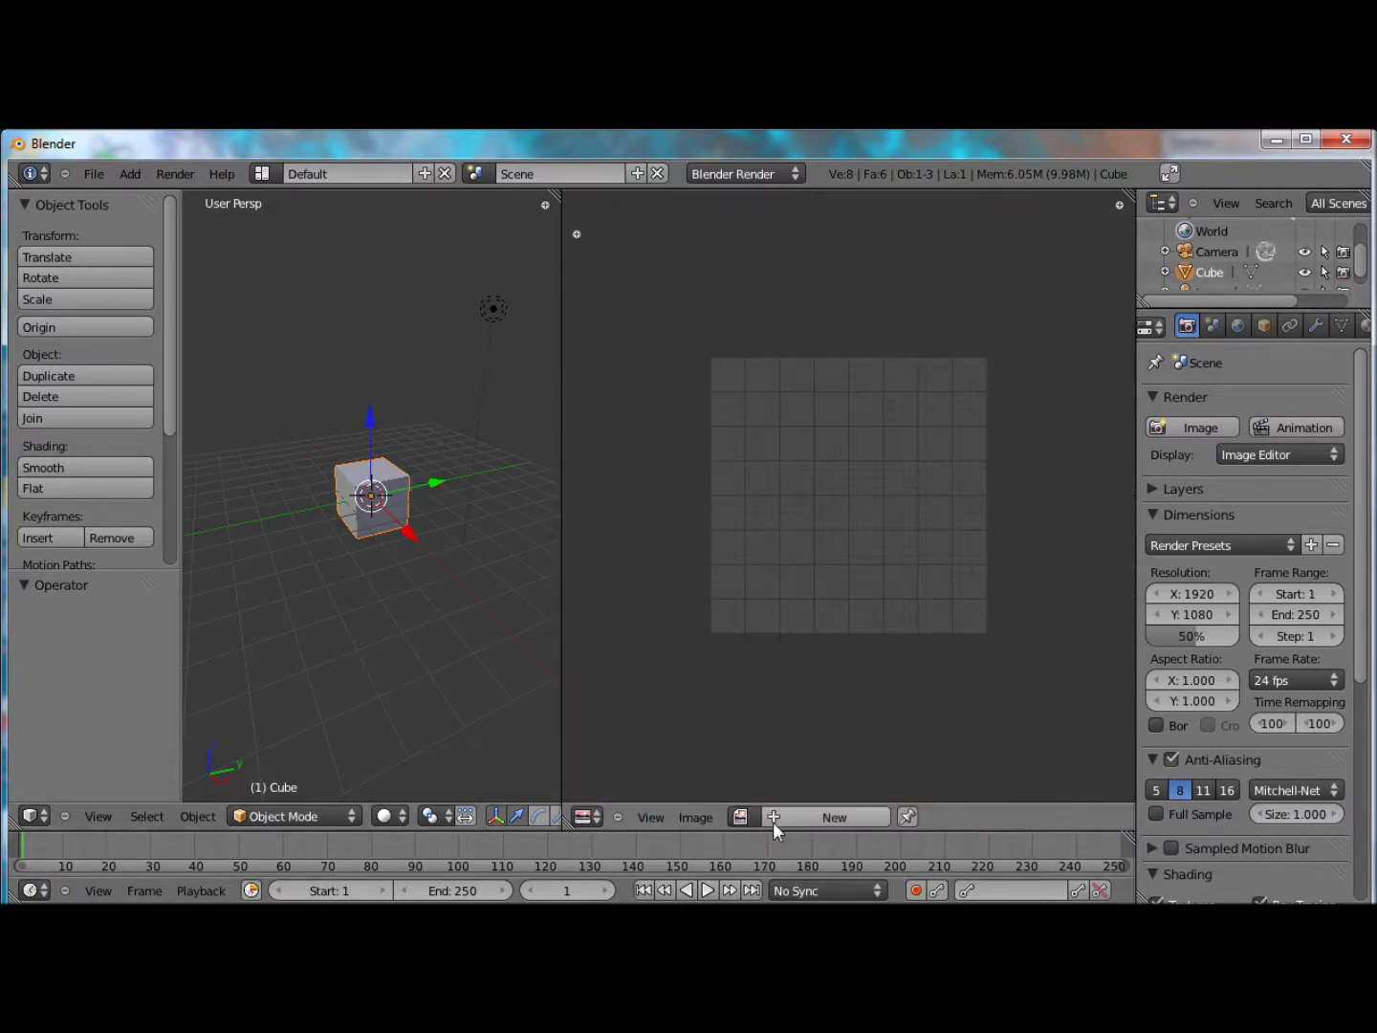
Bring up the Open Image file browser in the image editor.
left_click(739, 818)
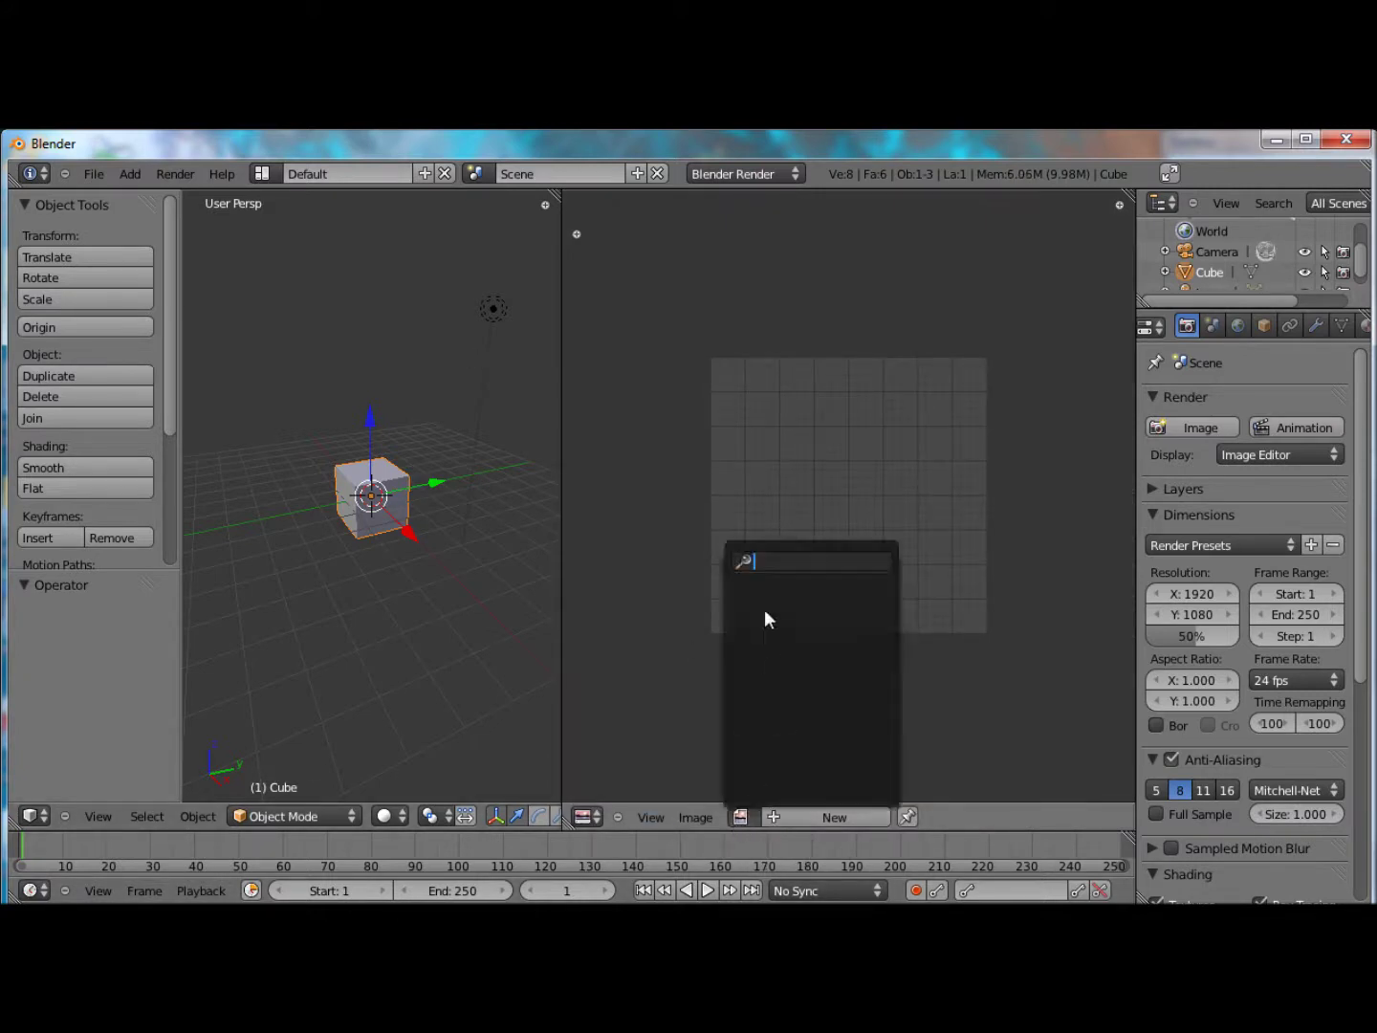
left_click(706, 821)
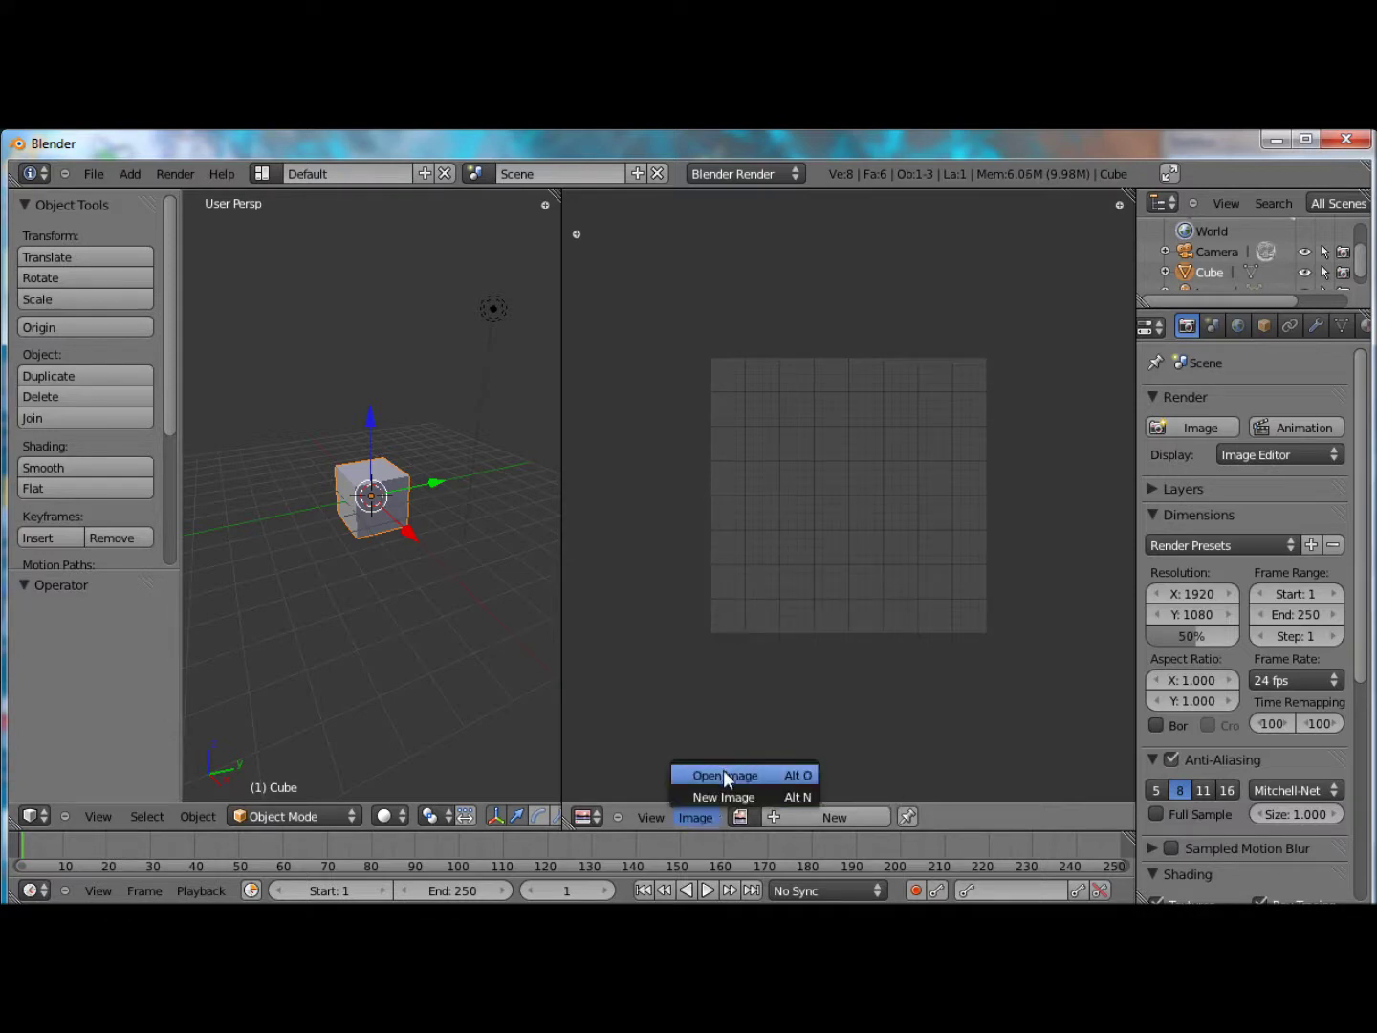
left_click(723, 775)
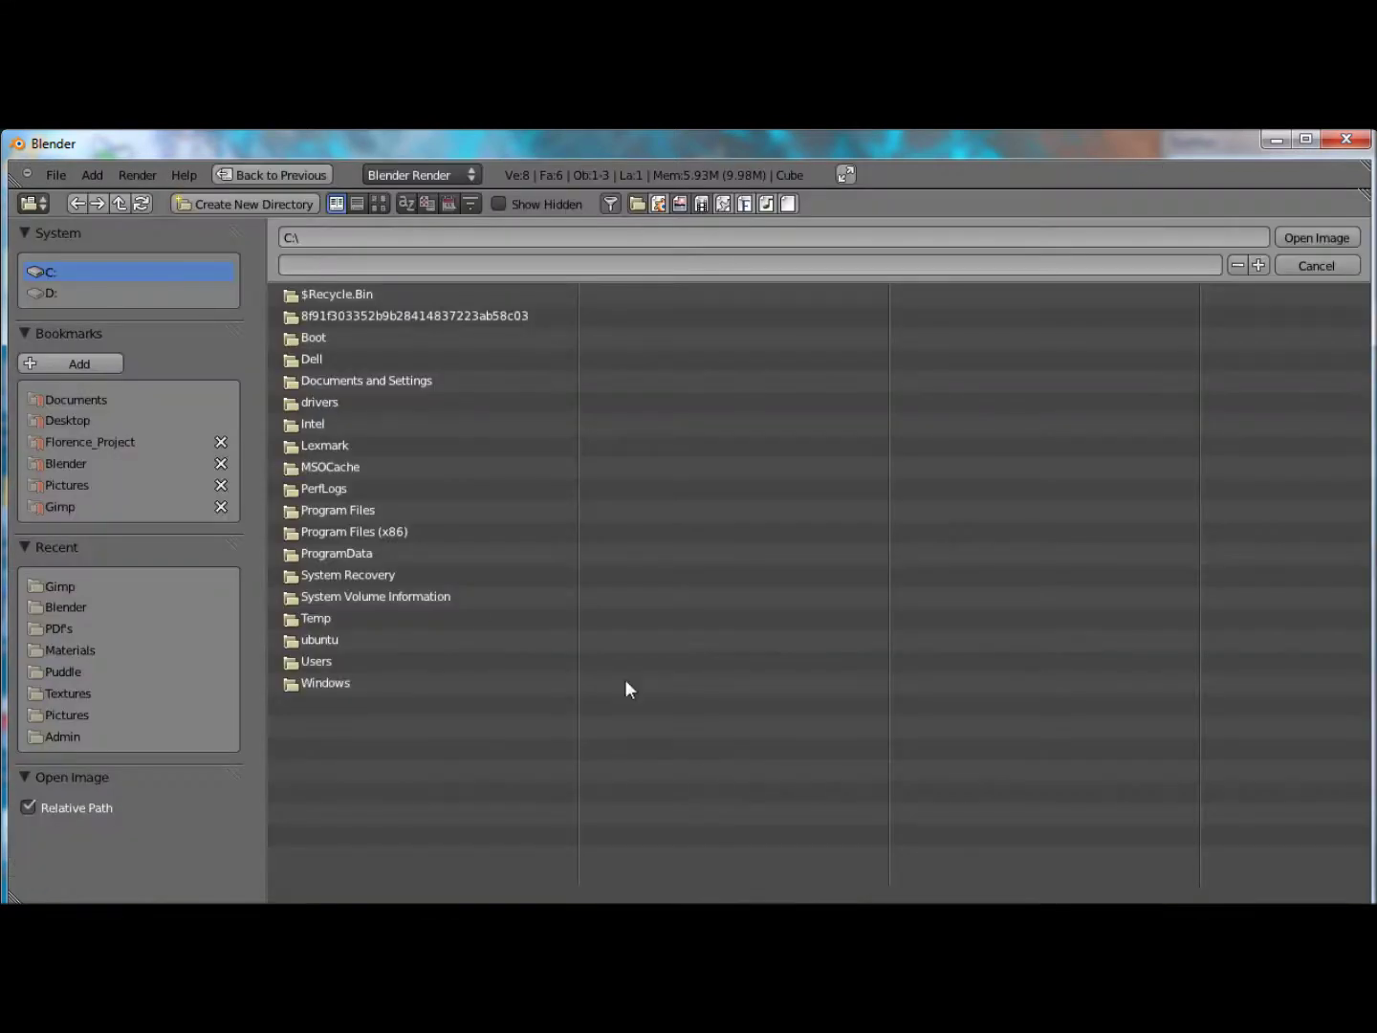
Load rainbowtext.jpg from Recent Pictures and show the cube's Object Data settings.
left_click(73, 714)
double_click(375, 664)
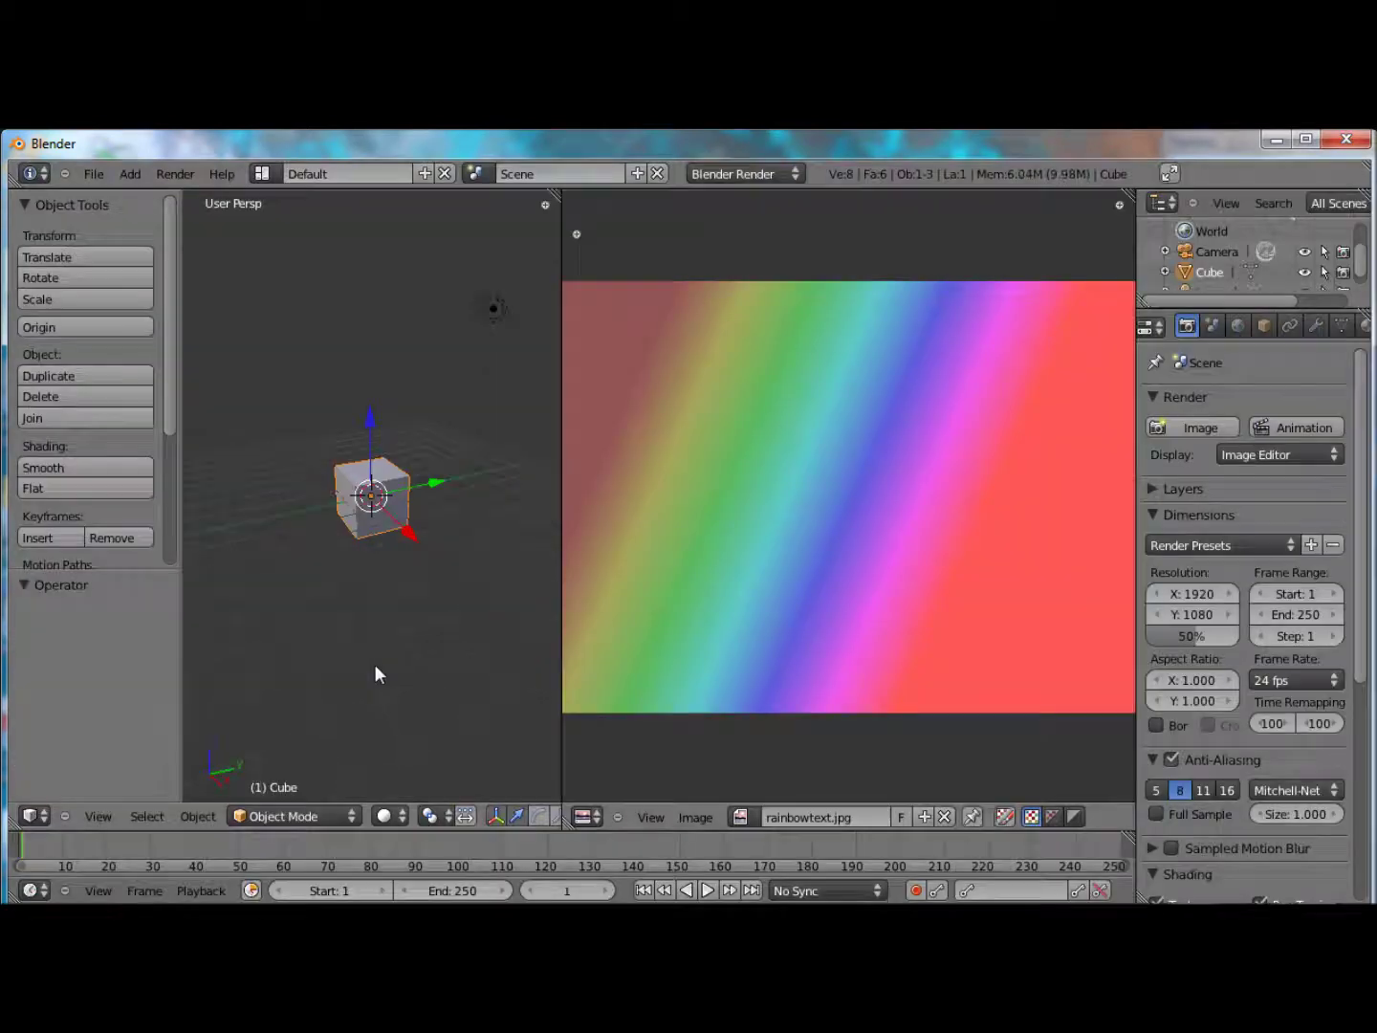
scroll(711, 566, "down", 1)
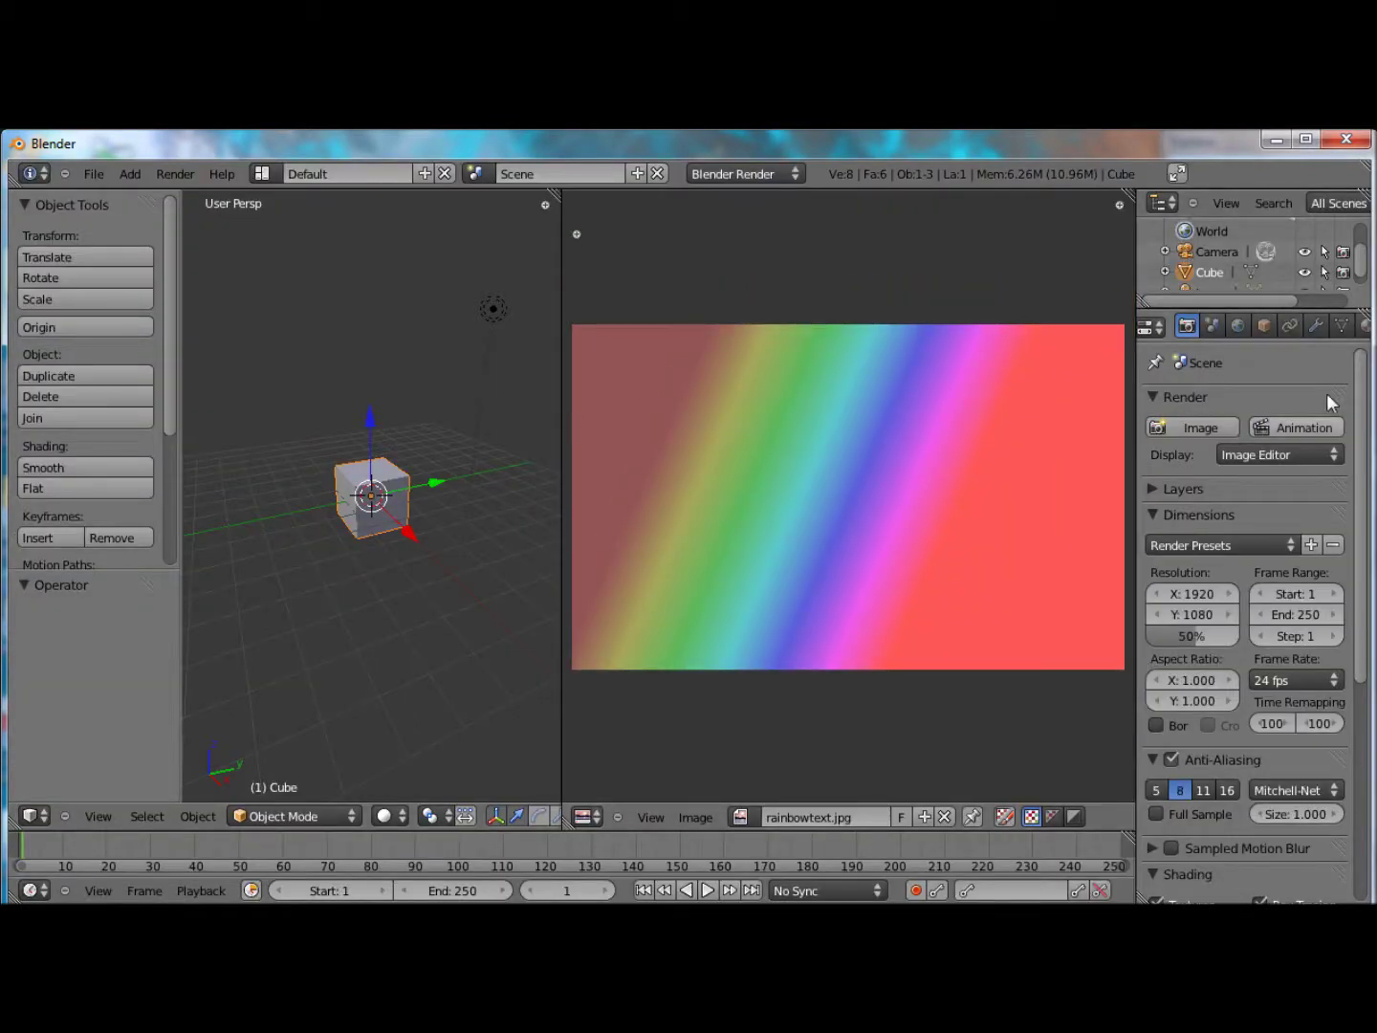
left_click(1342, 325)
scroll(1303, 461, "down", 4)
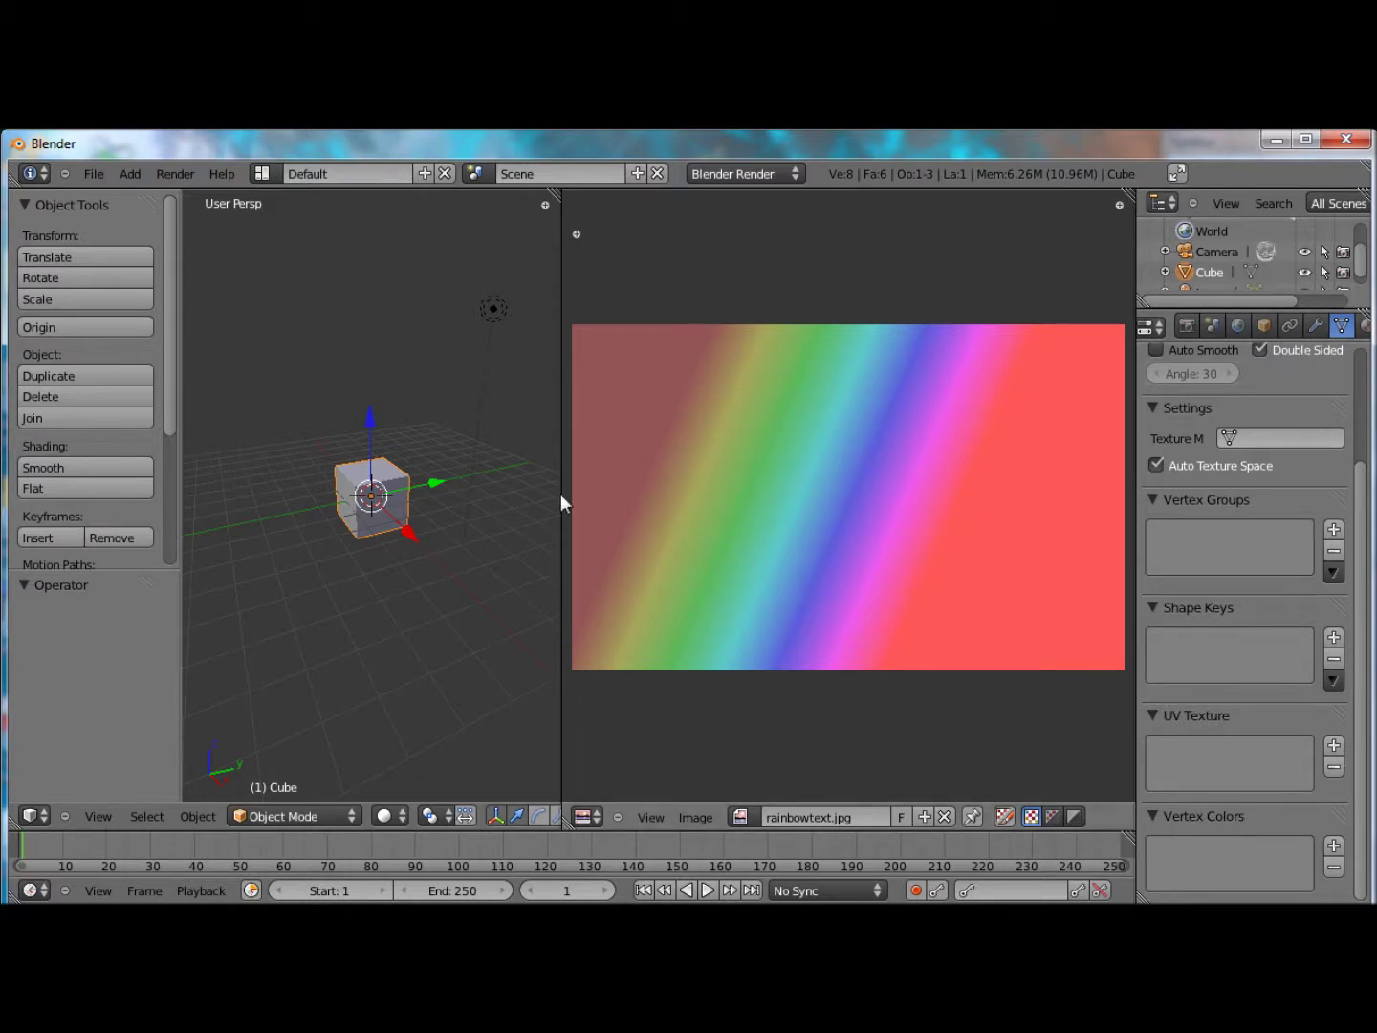
In Edit Mode, select the cube's four top edges and two vertical edges as seam candidates.
key("Tab")
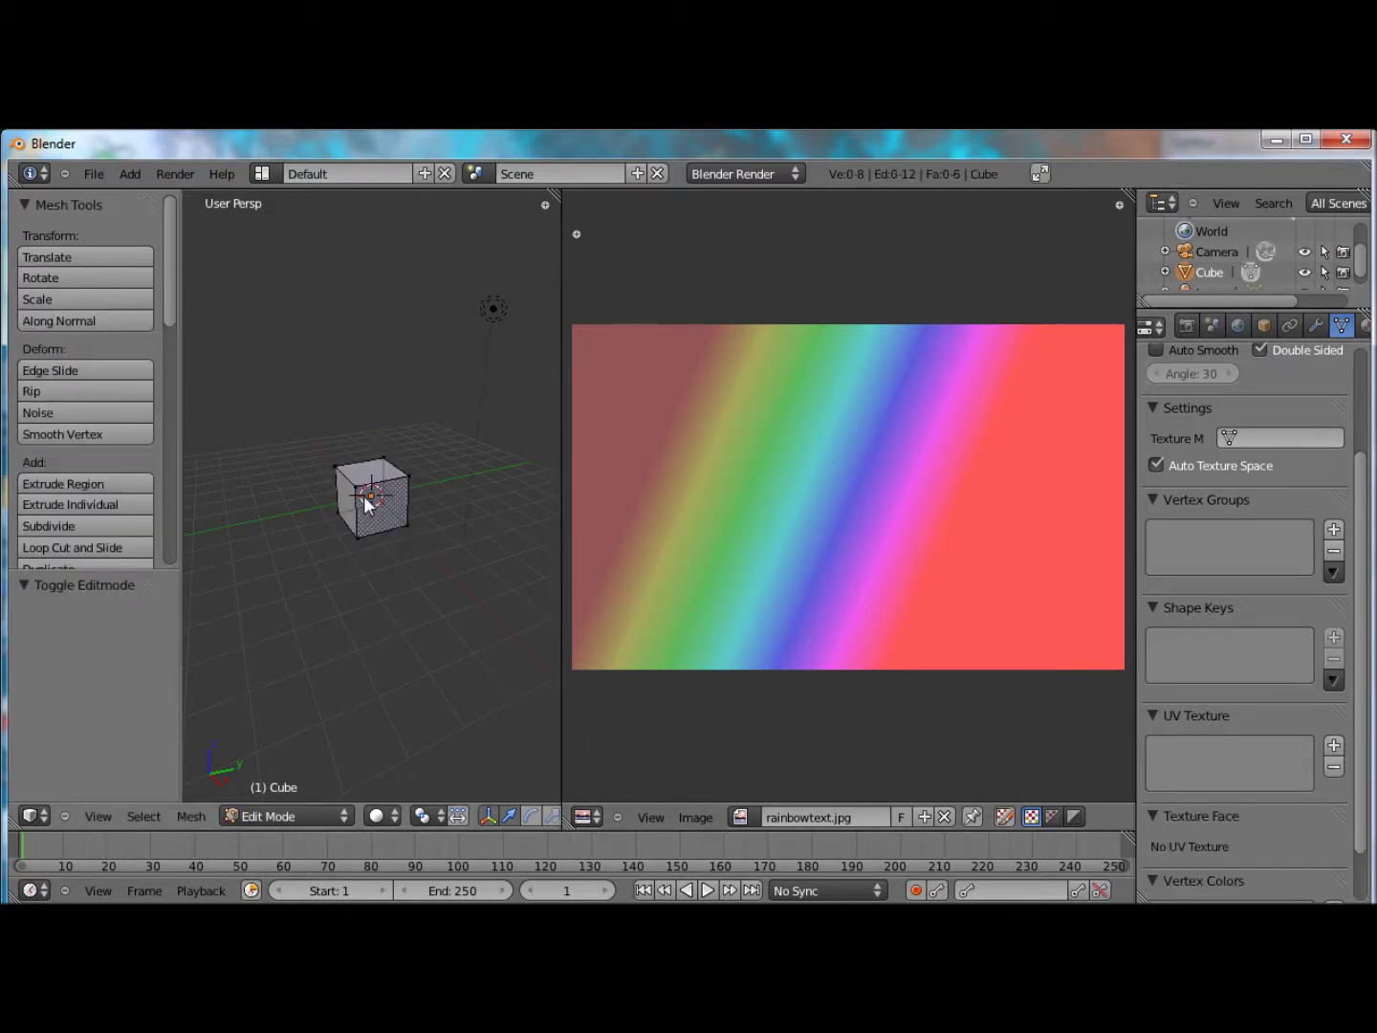
key("a")
key("a")
scroll(366, 496, "up", 3)
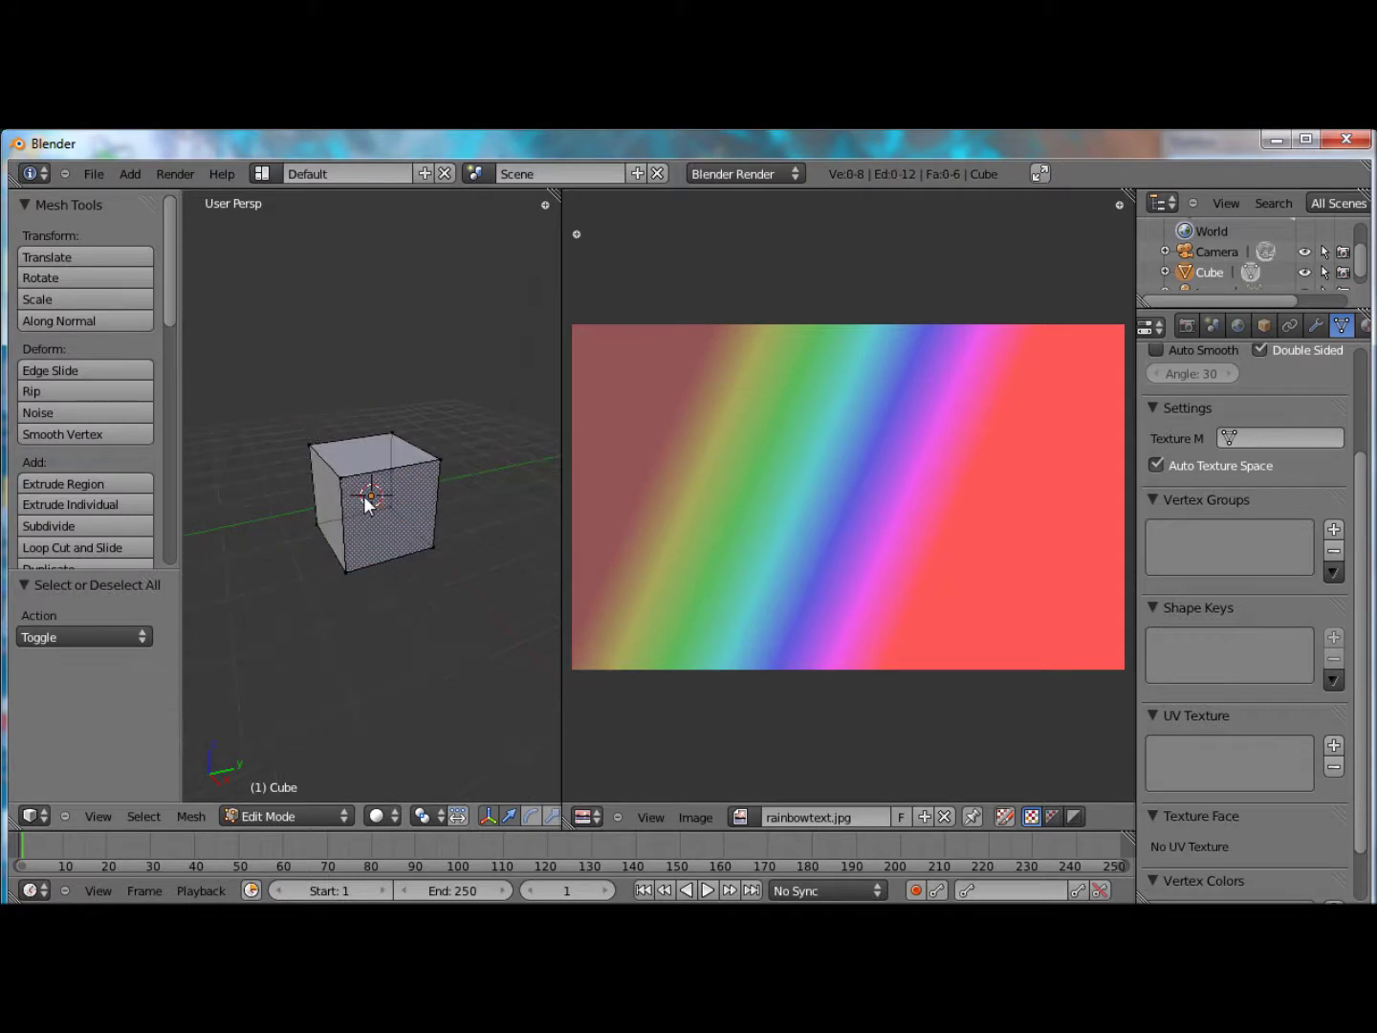
scroll(85, 503, "down", 5)
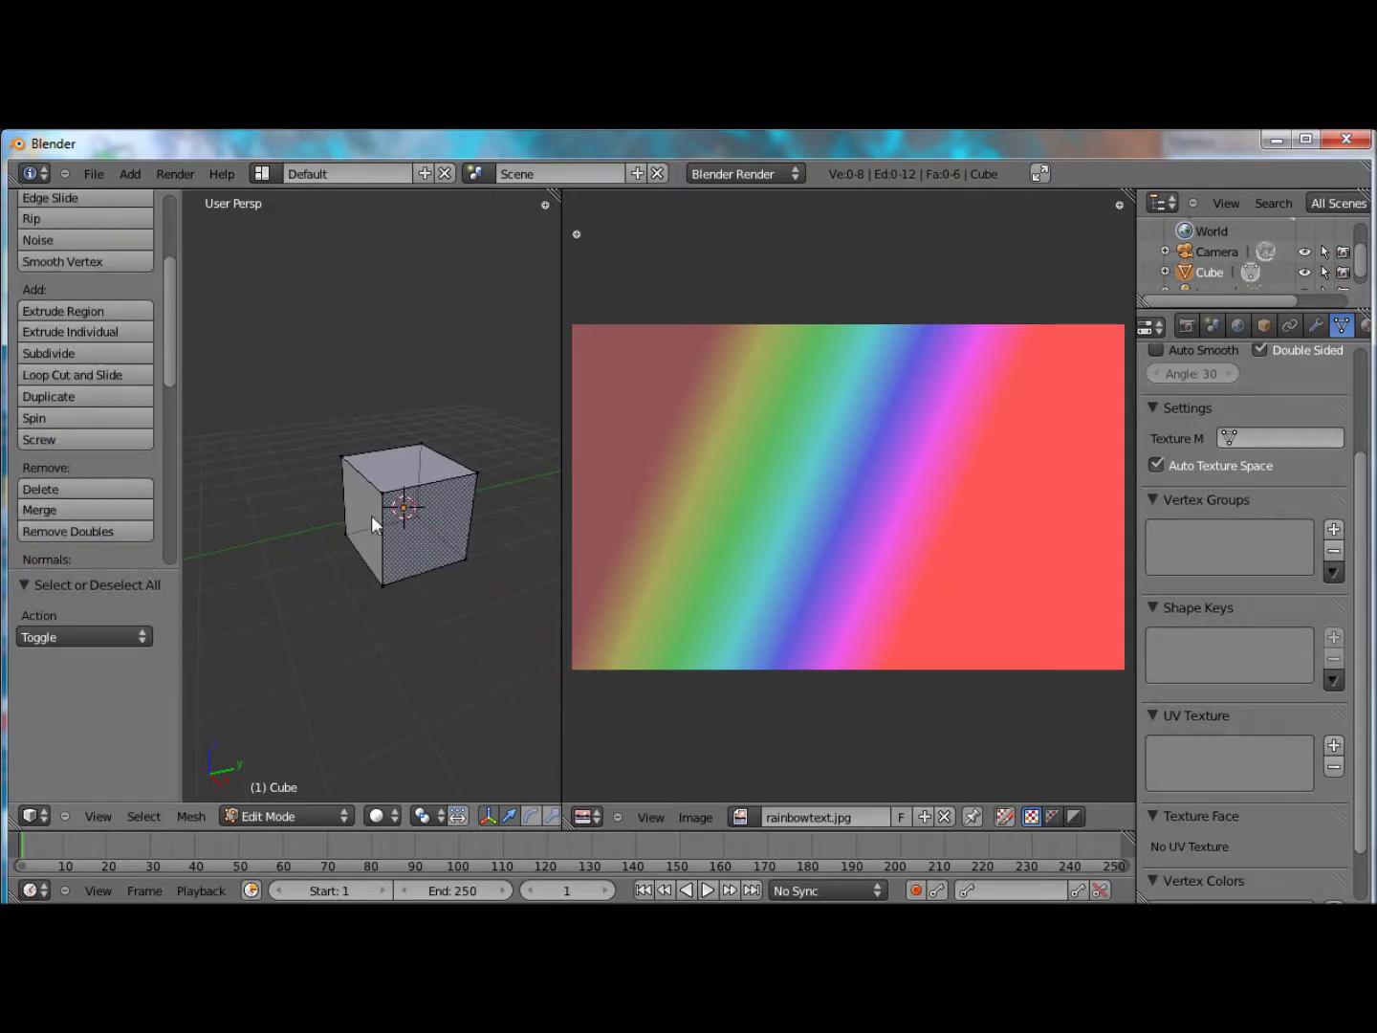
scroll(147, 477, "down", 2)
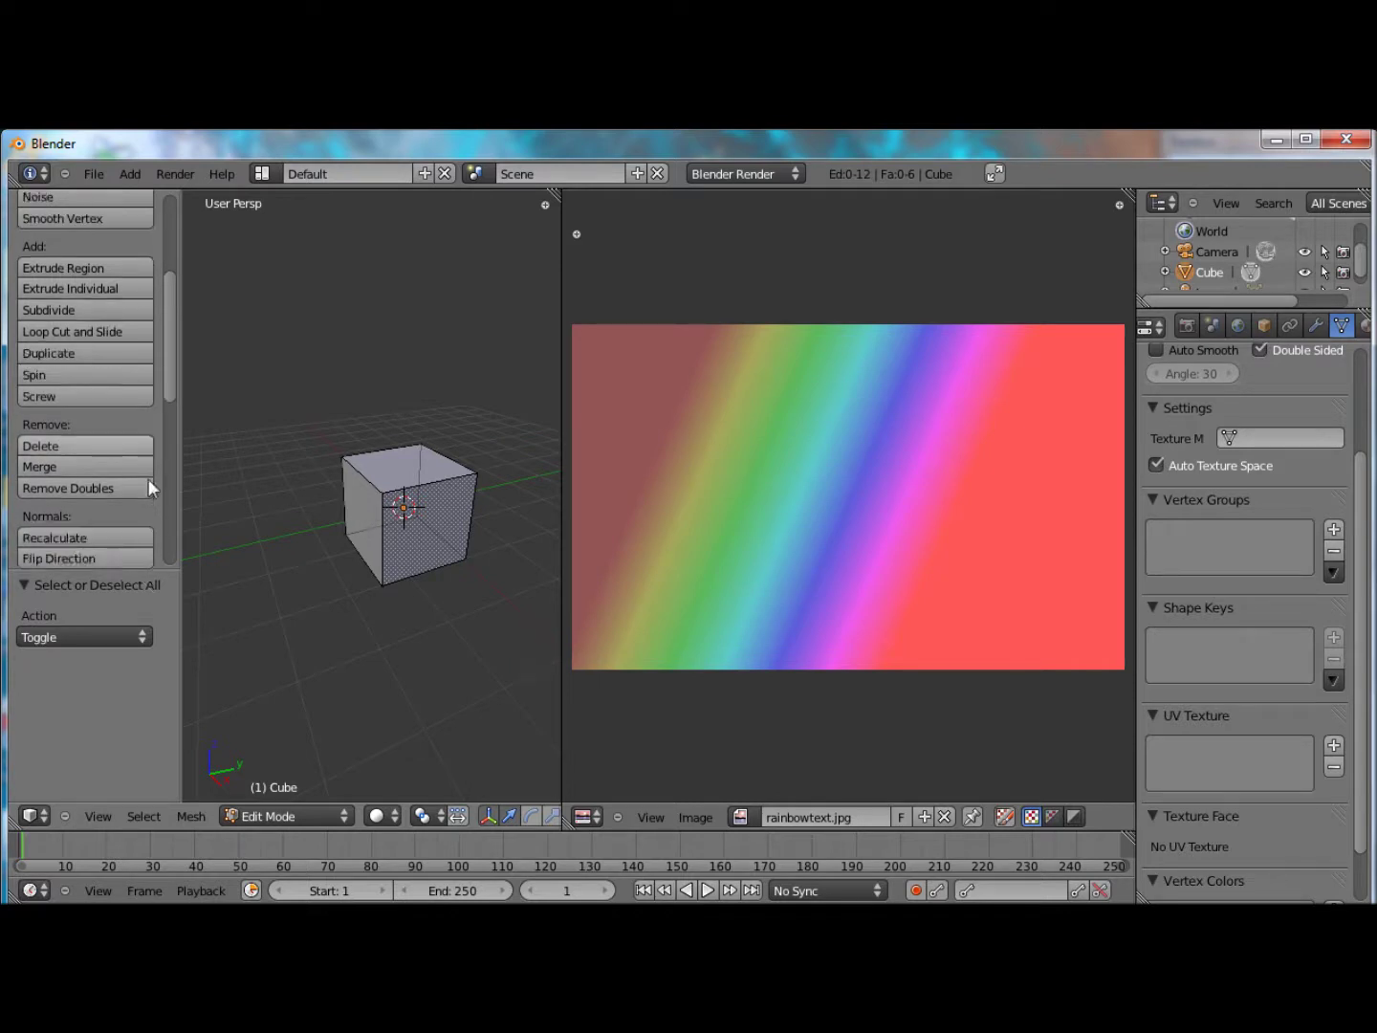
scroll(148, 478, "down", 3)
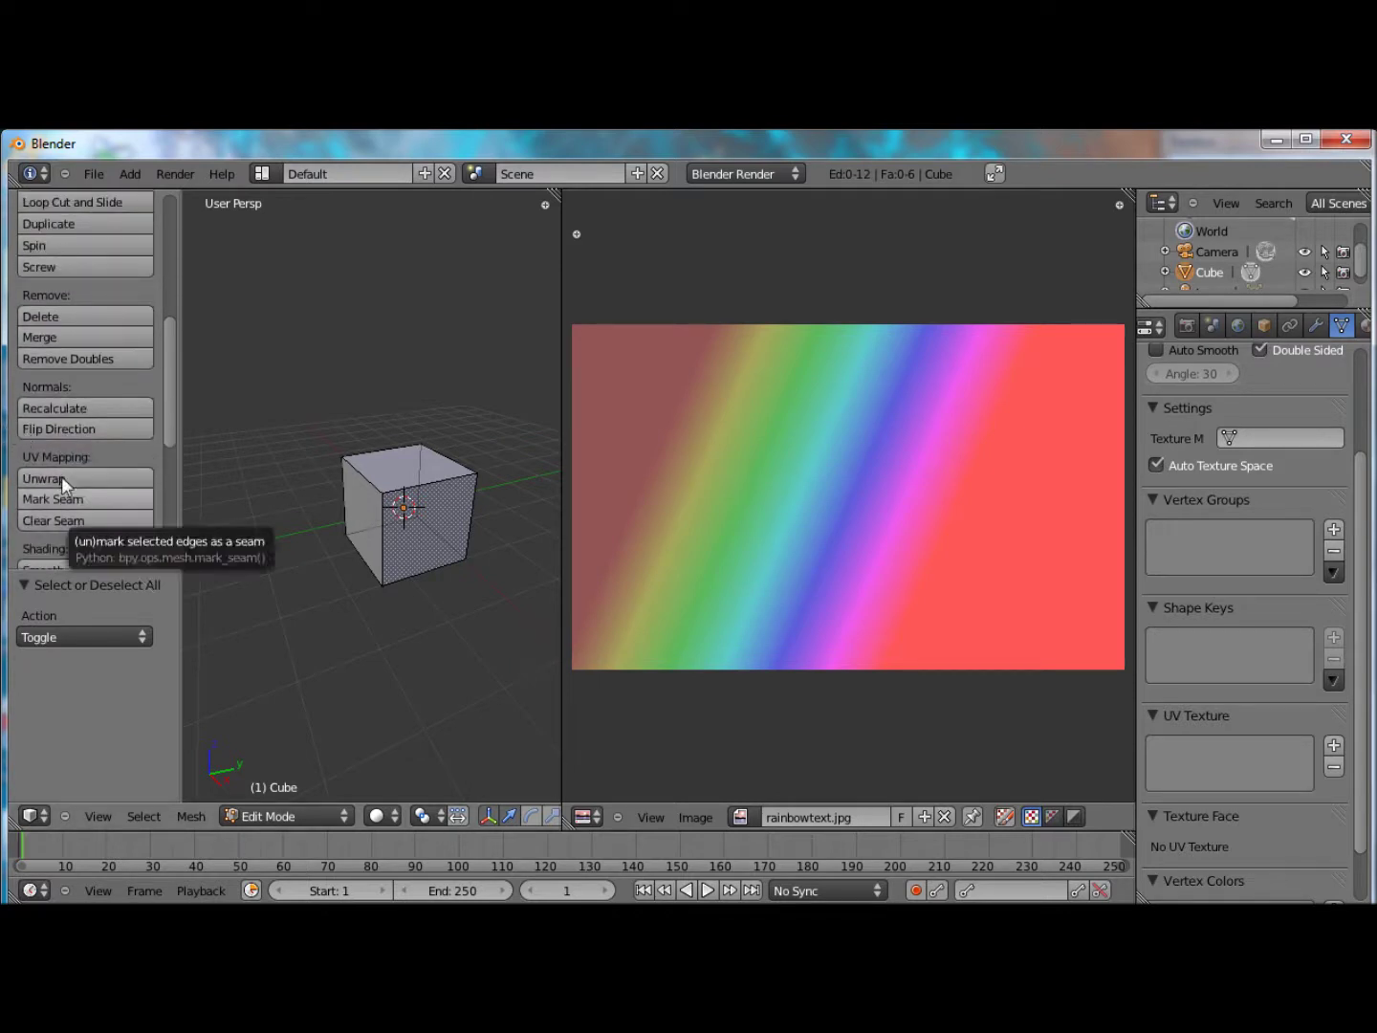
right_click(365, 472)
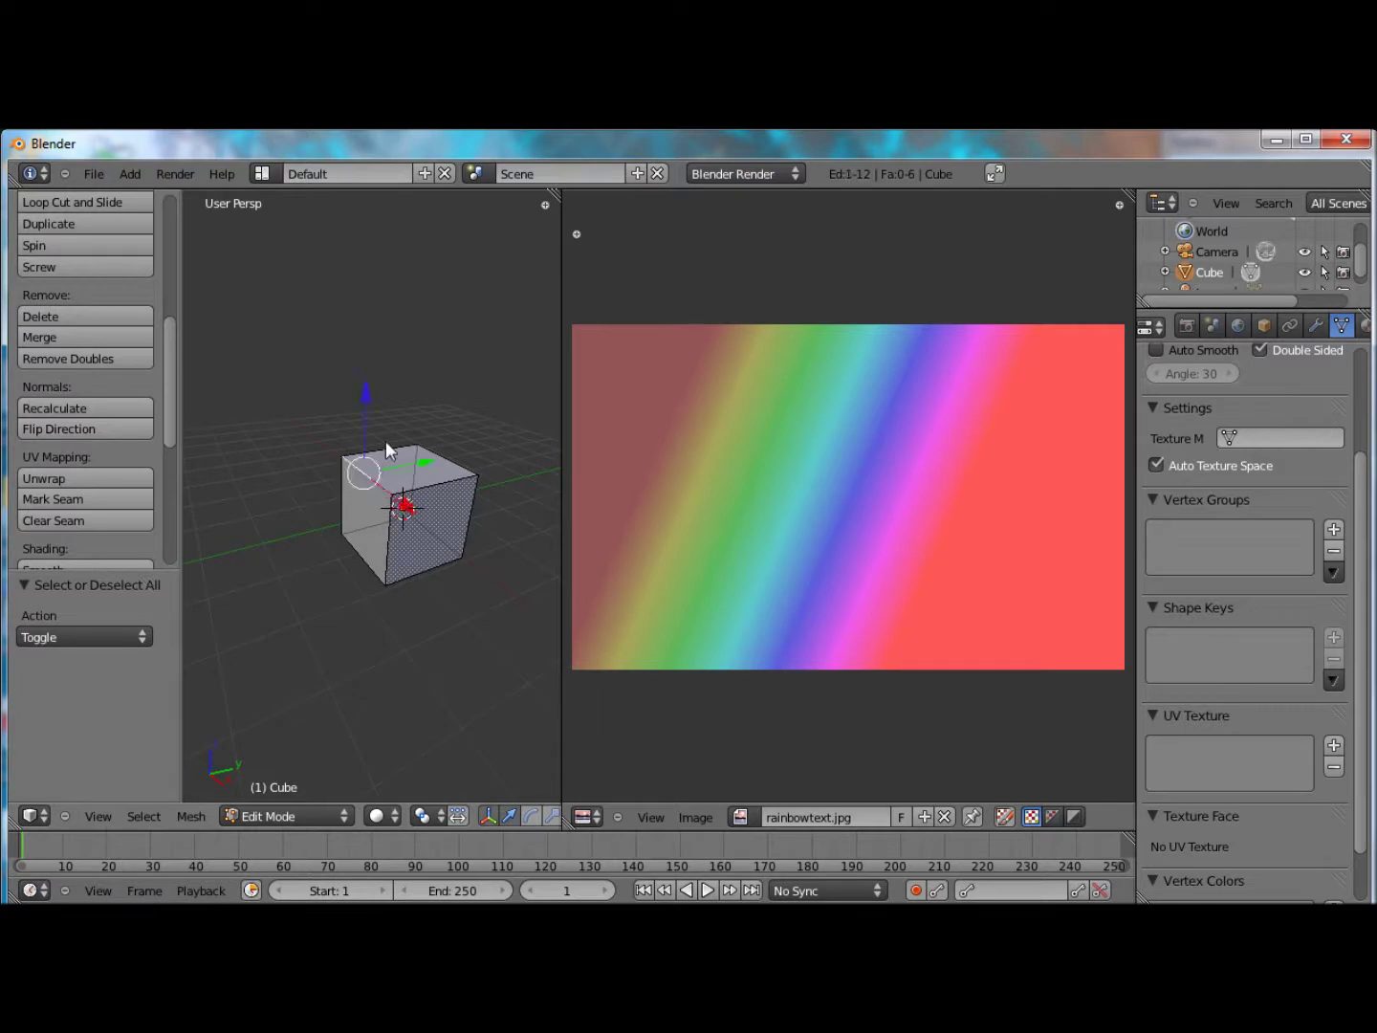
right_click(427, 445, "shift")
right_click(477, 472, "shift")
right_click(342, 457, "shift")
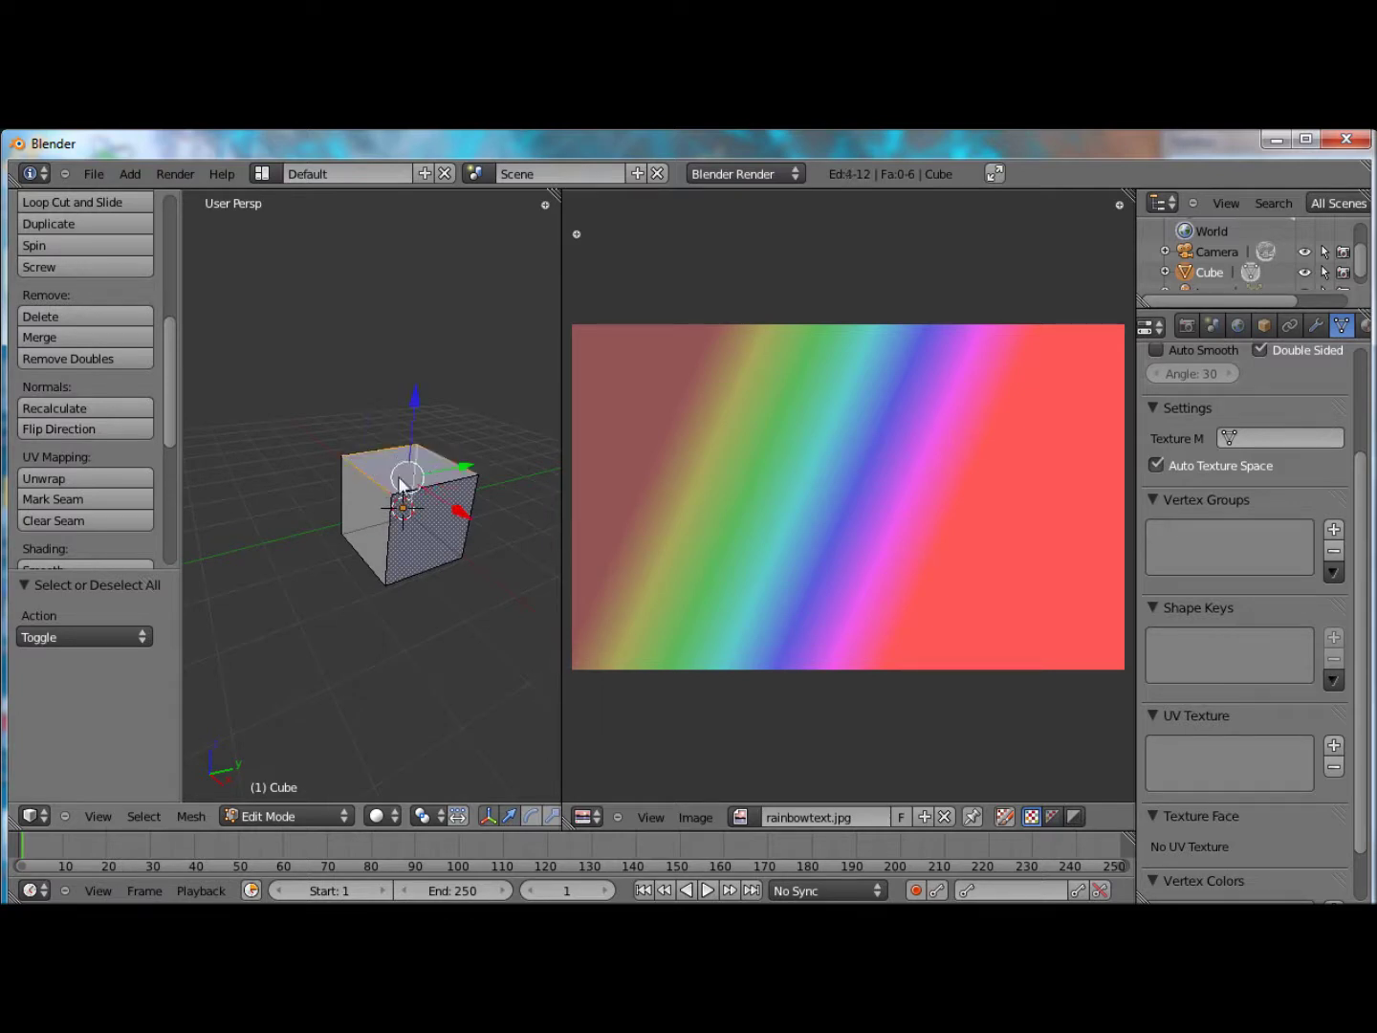
right_click(349, 493, "shift")
right_click(383, 581, "shift")
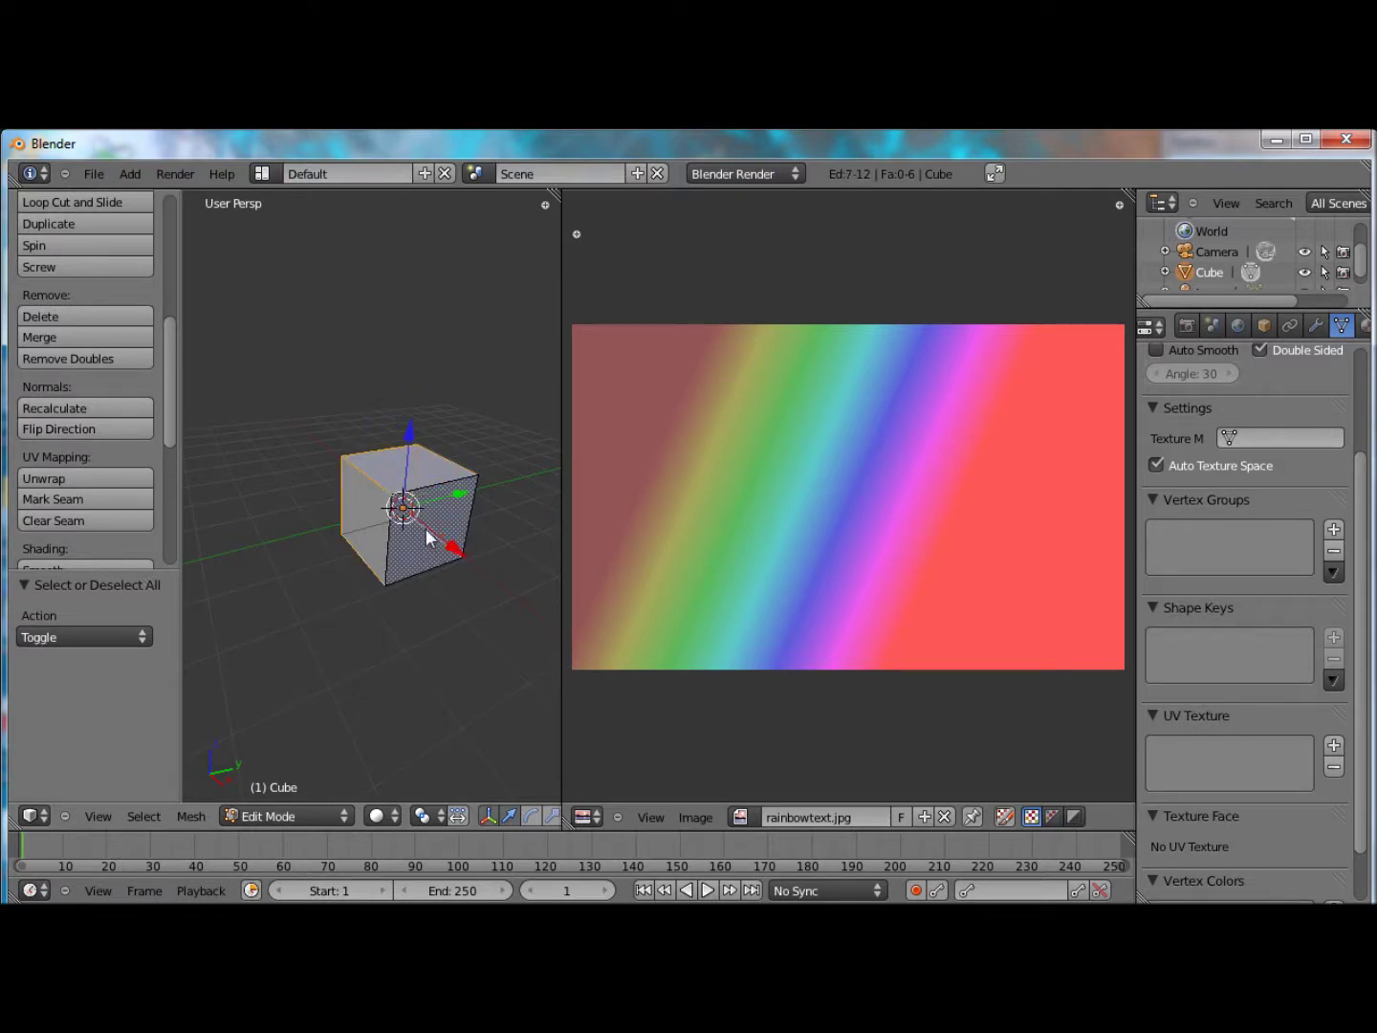
Mark the selected edges as seams and deselect to reveal the red seams.
left_click(93, 499)
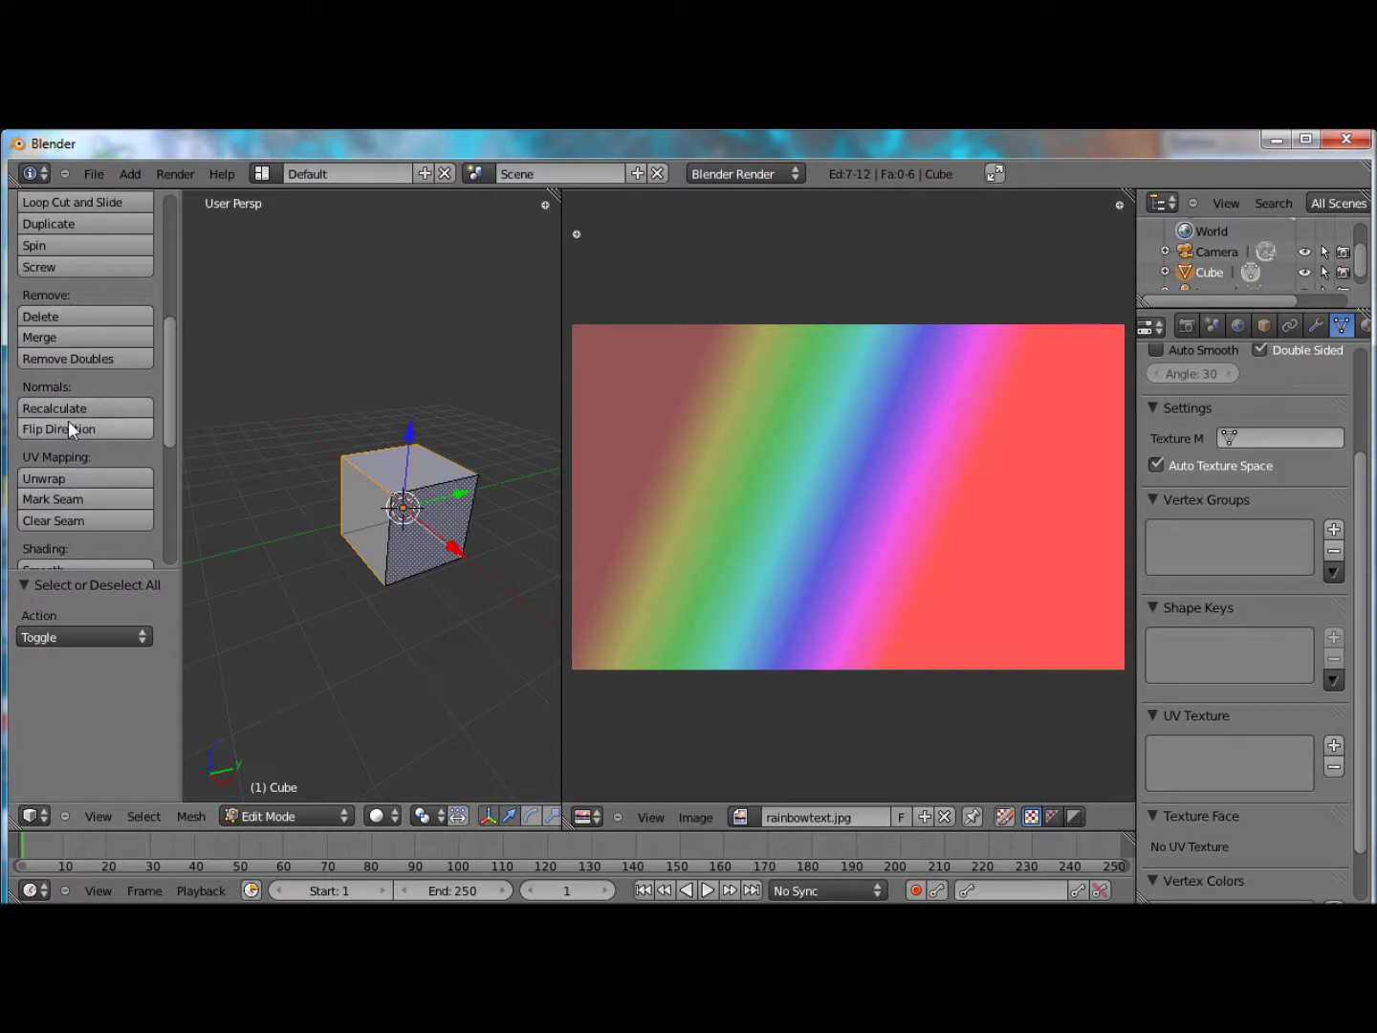
scroll(68, 419, "up", 5)
scroll(103, 410, "down", 5)
left_click(74, 495)
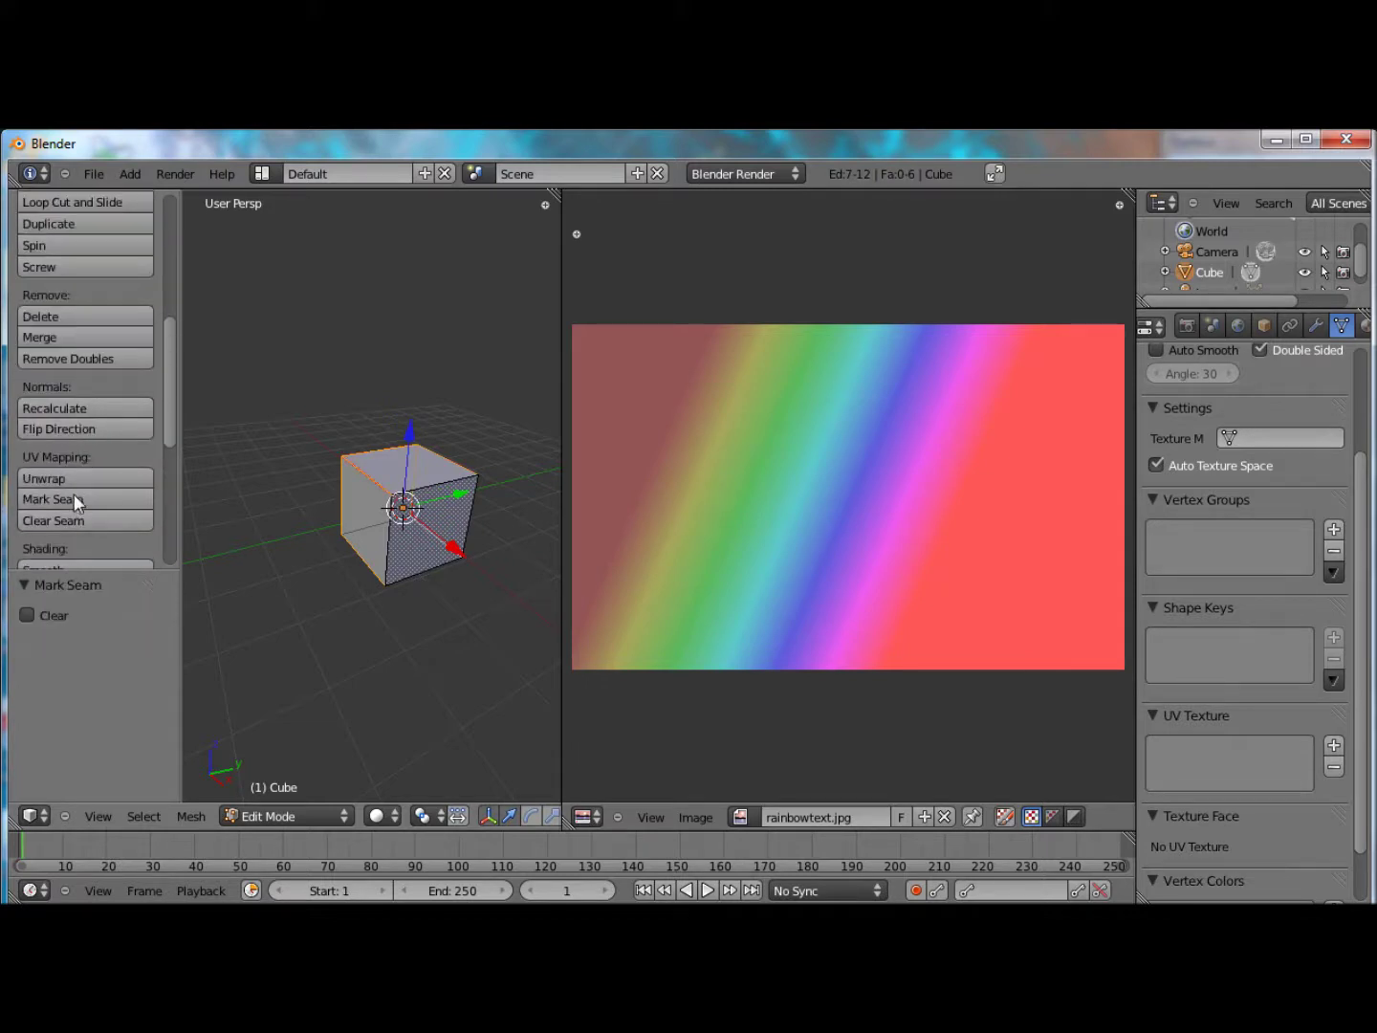
key("a")
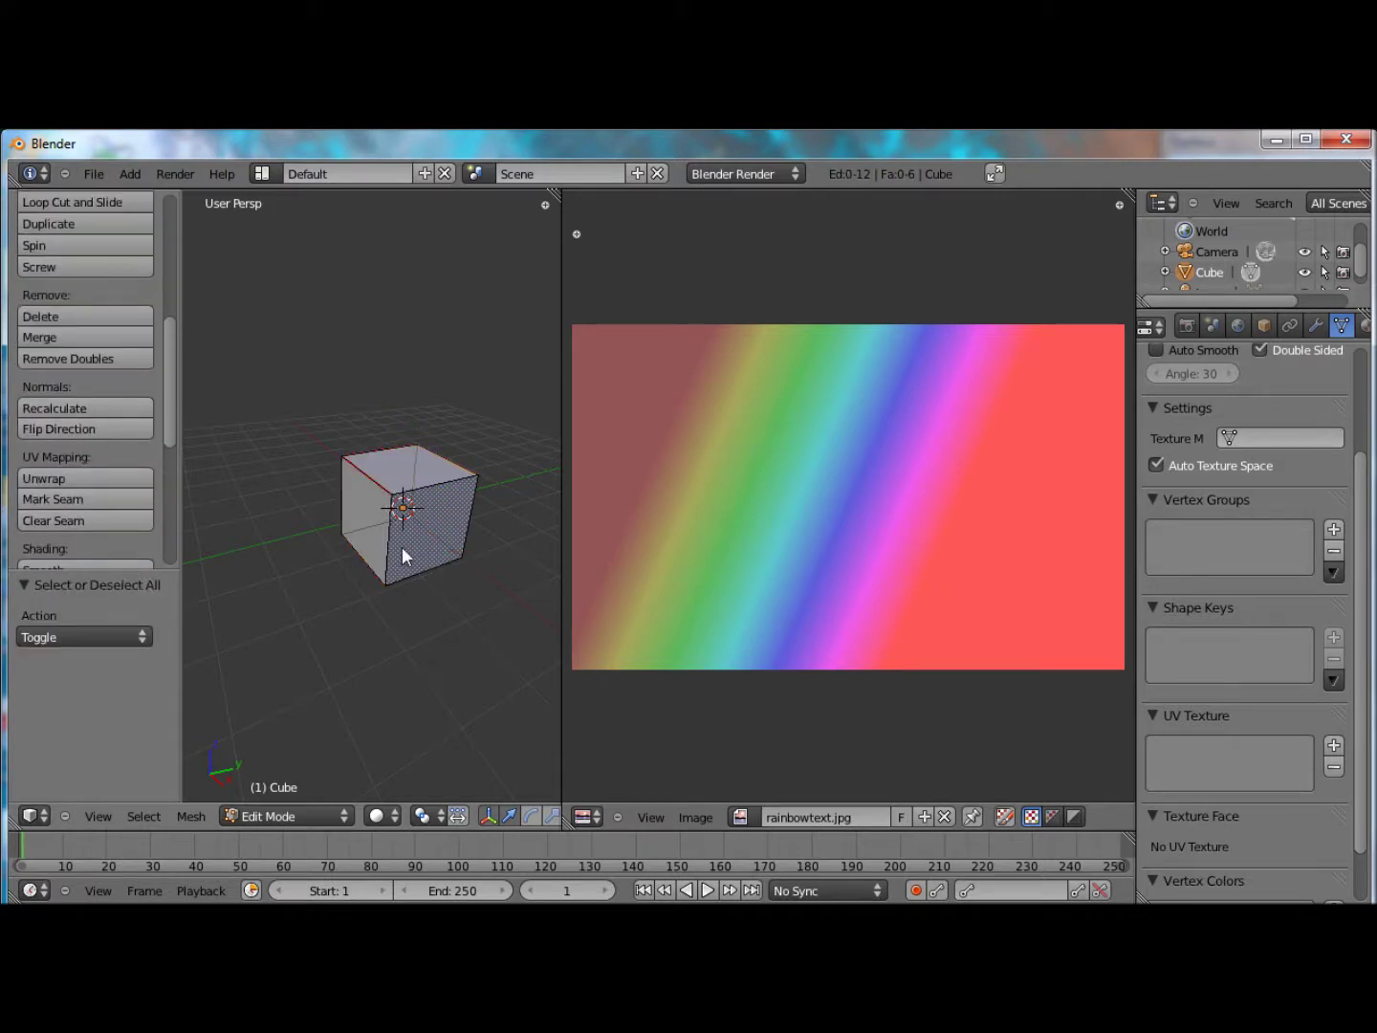
middle_click_drag(401, 555, 332, 556)
Select the whole cube mesh and unwrap it onto the rainbow image.
key("a")
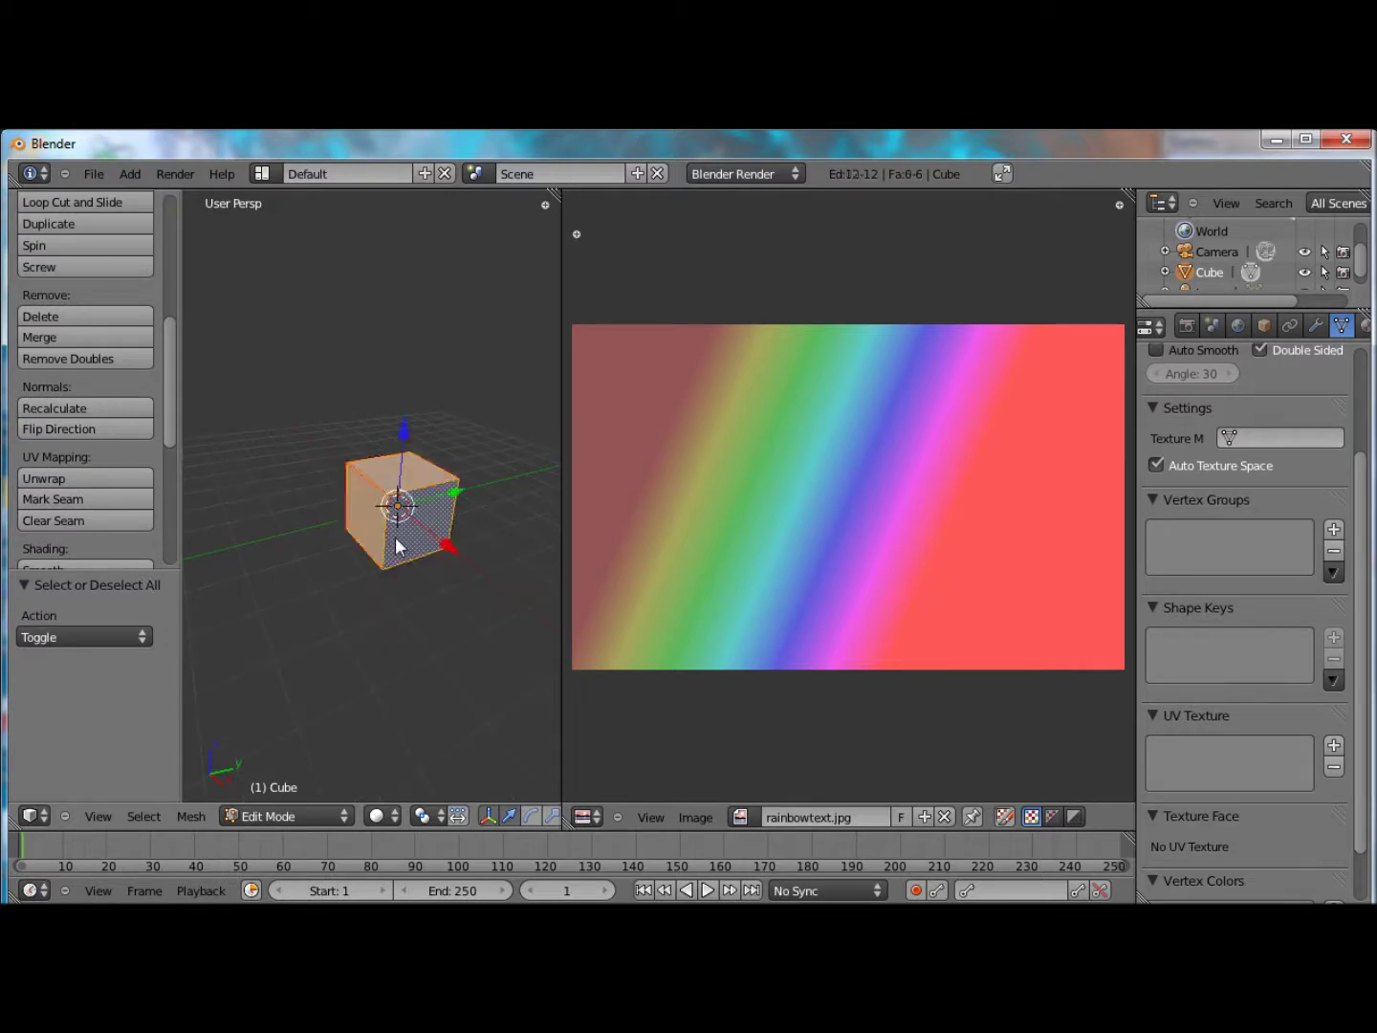
key("u")
left_click(398, 541)
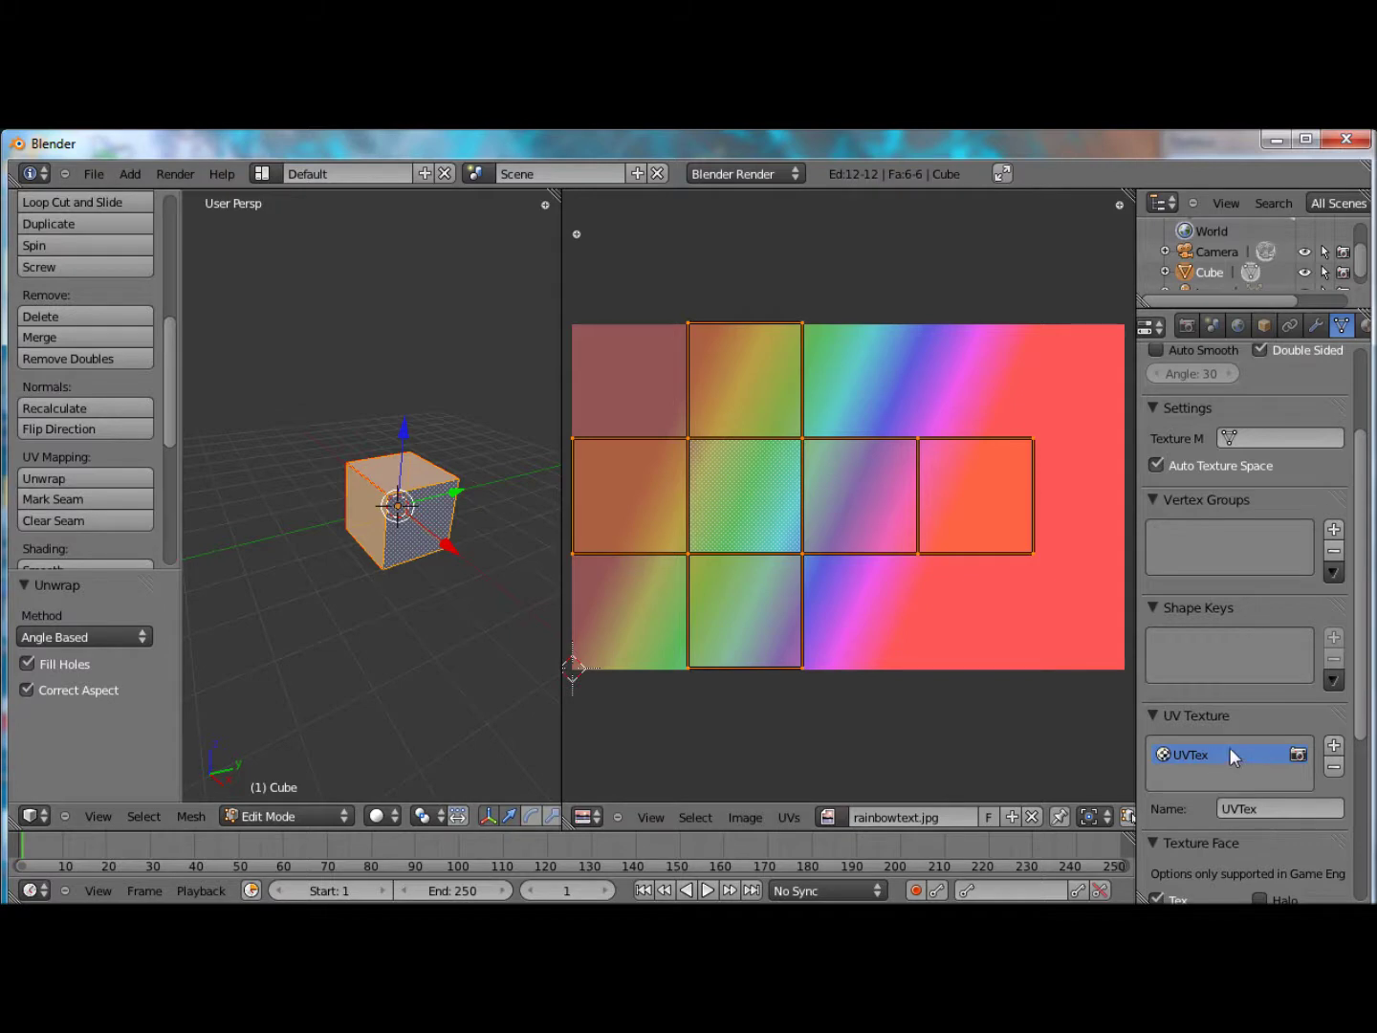
Rename the UV layer from UVTex to Col and check an F12 test render.
left_click(1253, 805)
type("Col")
key("Return")
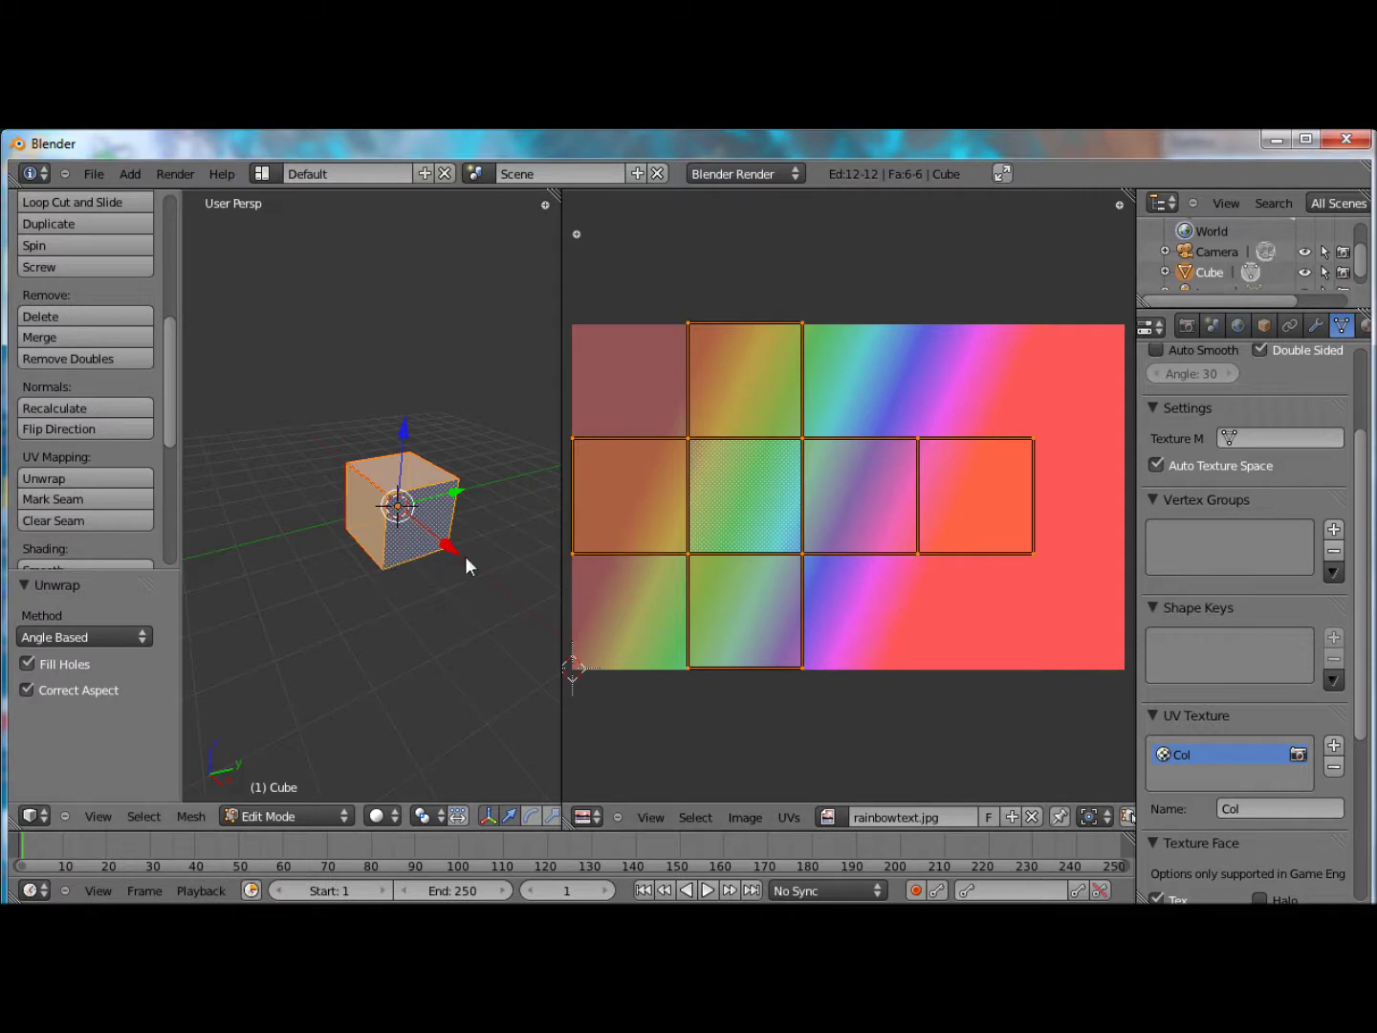
key("F12")
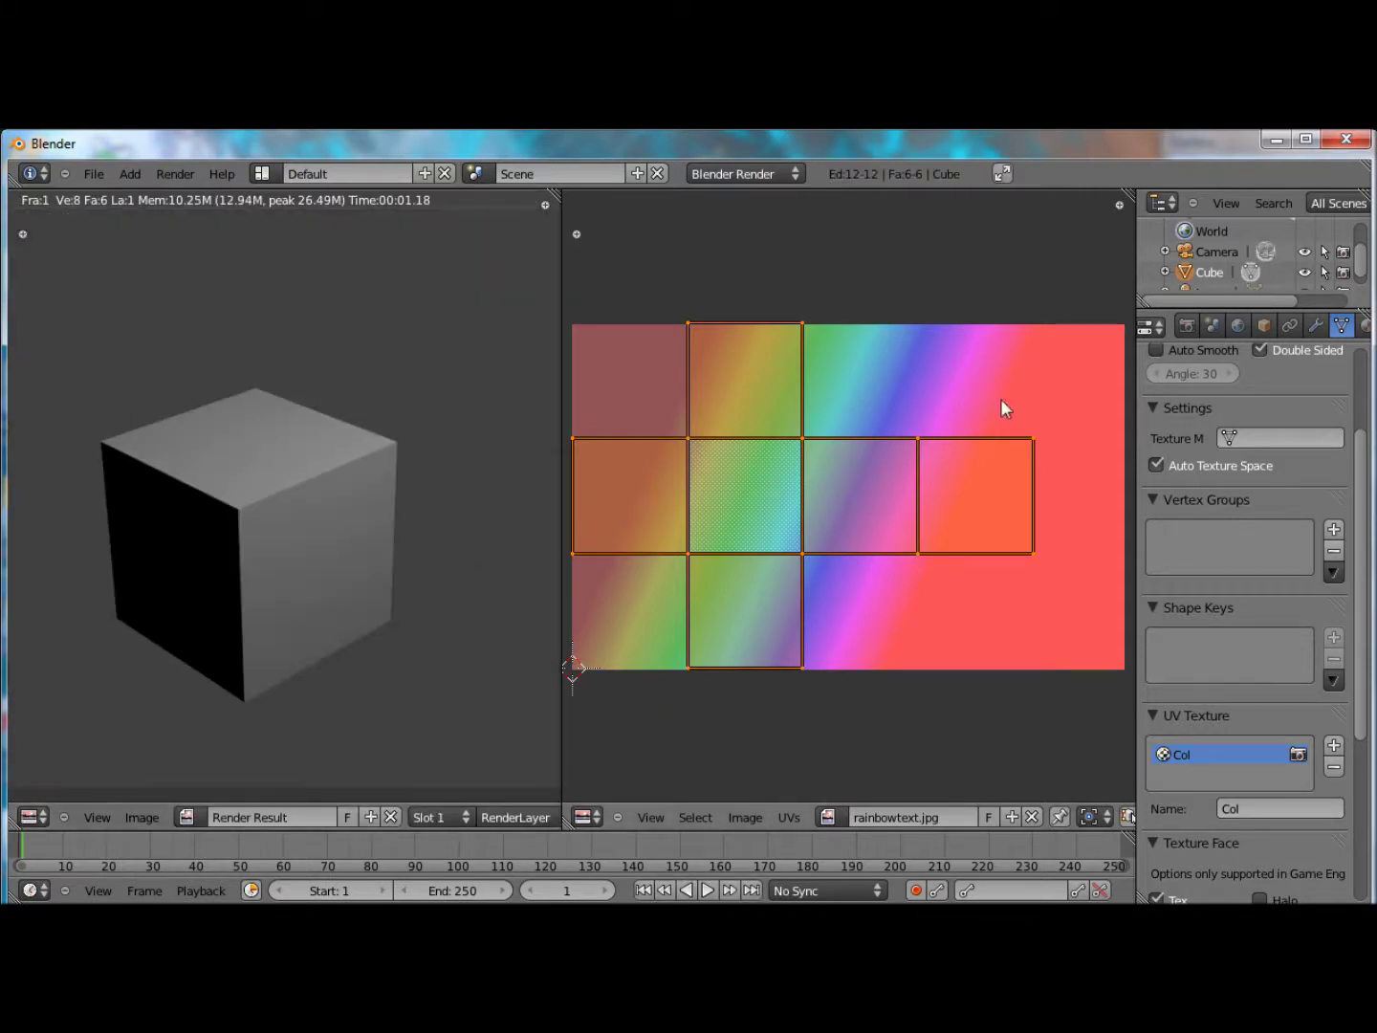
key("Escape")
Give the cube's material an Image or Movie texture using rainbowtext.jpg.
scroll(1252, 330, "down", 2)
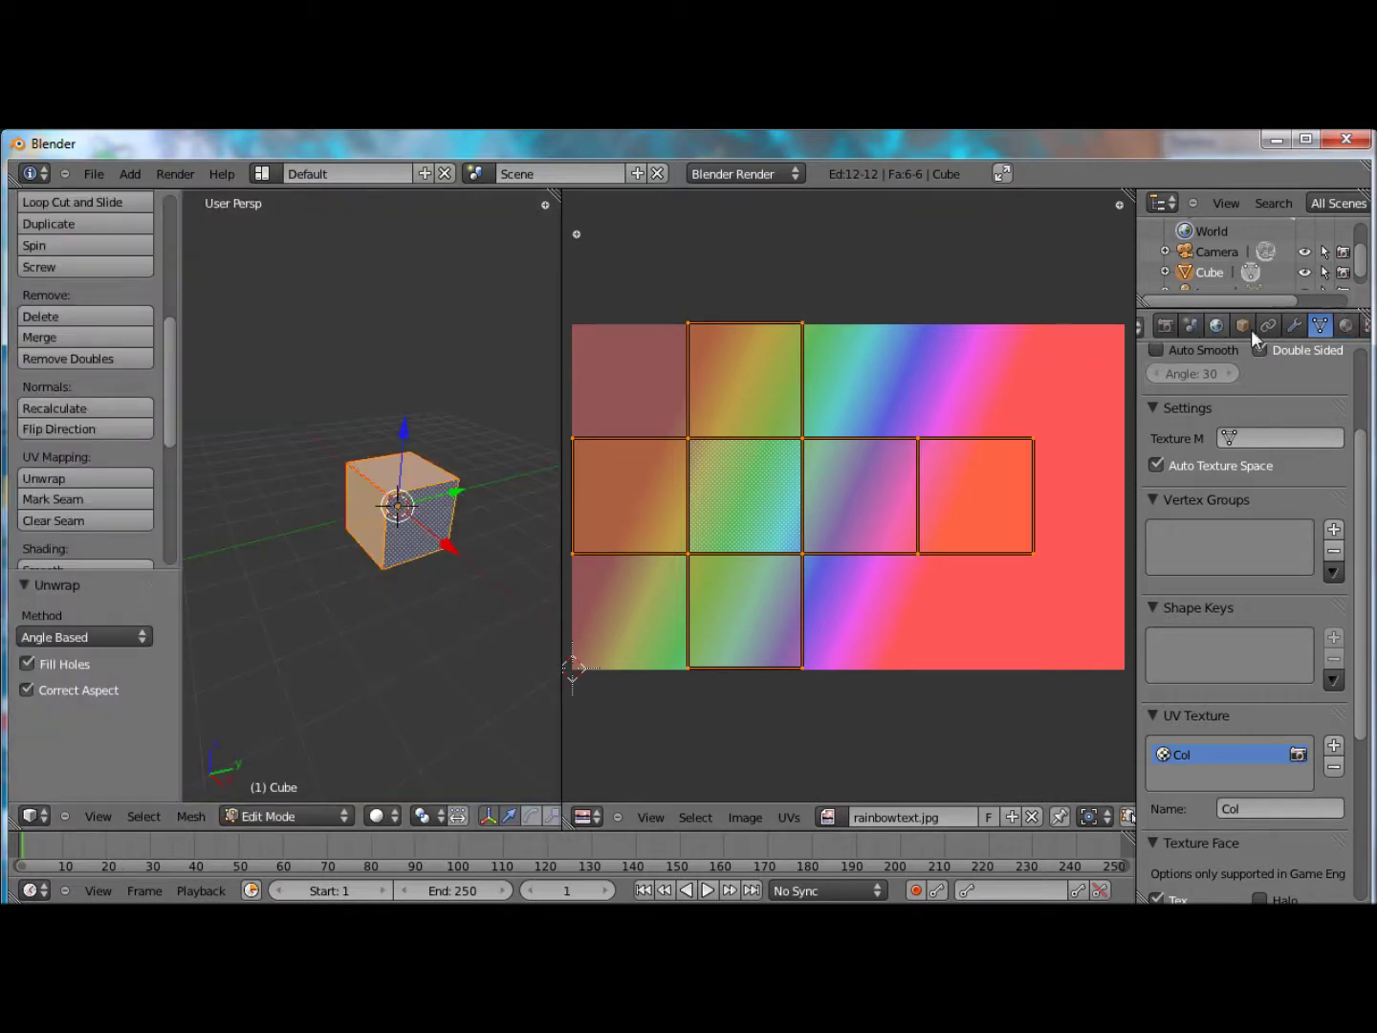
left_click(1282, 327)
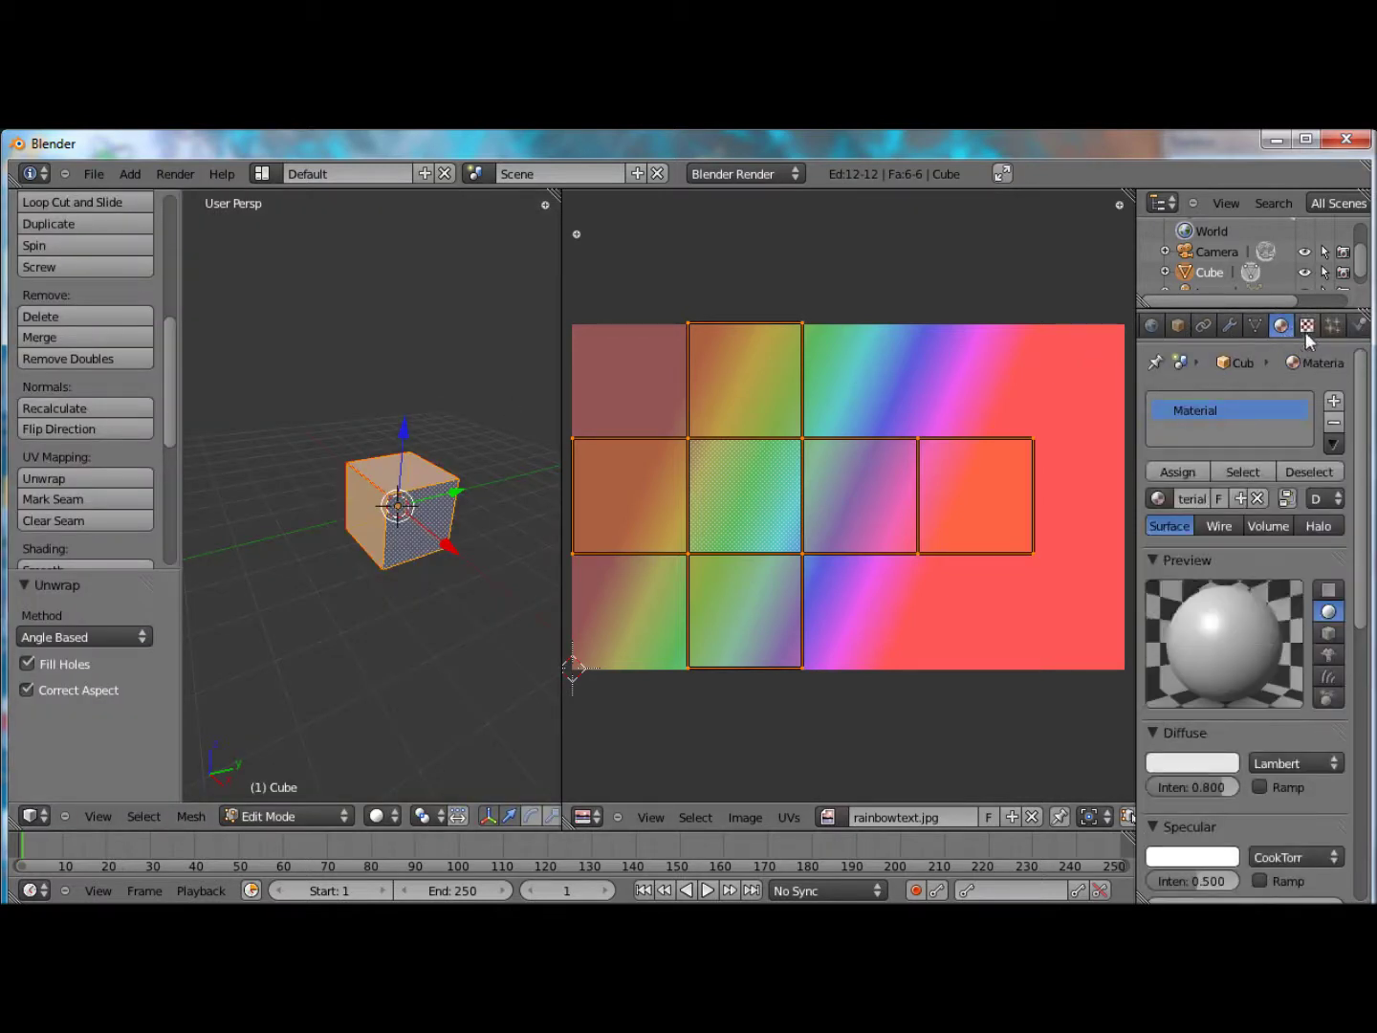
left_click(1306, 325)
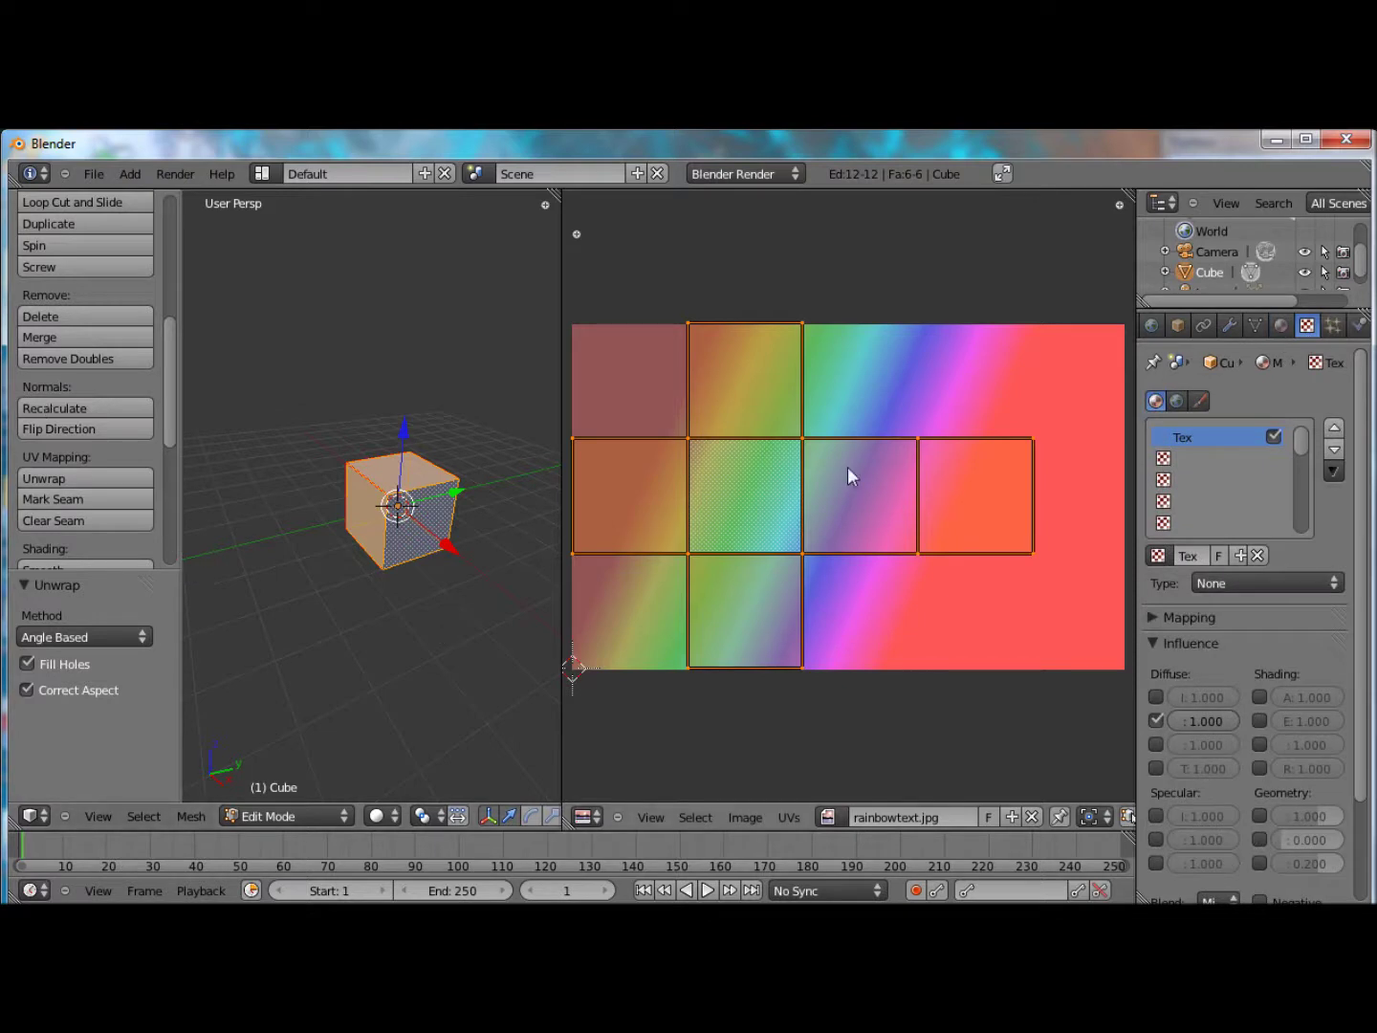
left_click(1283, 582)
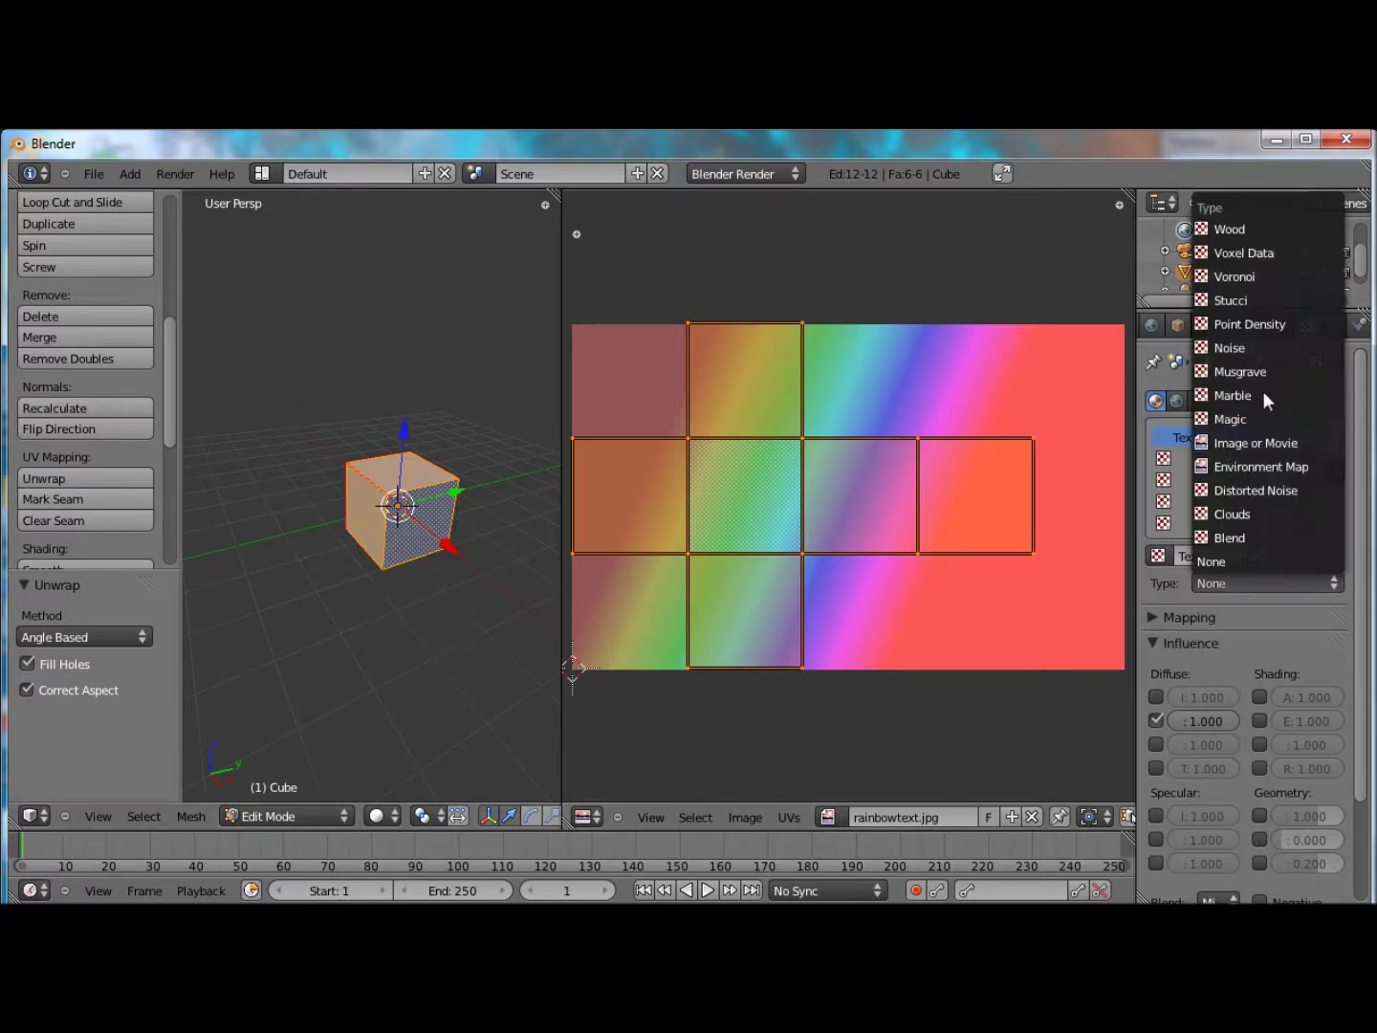
left_click(1220, 444)
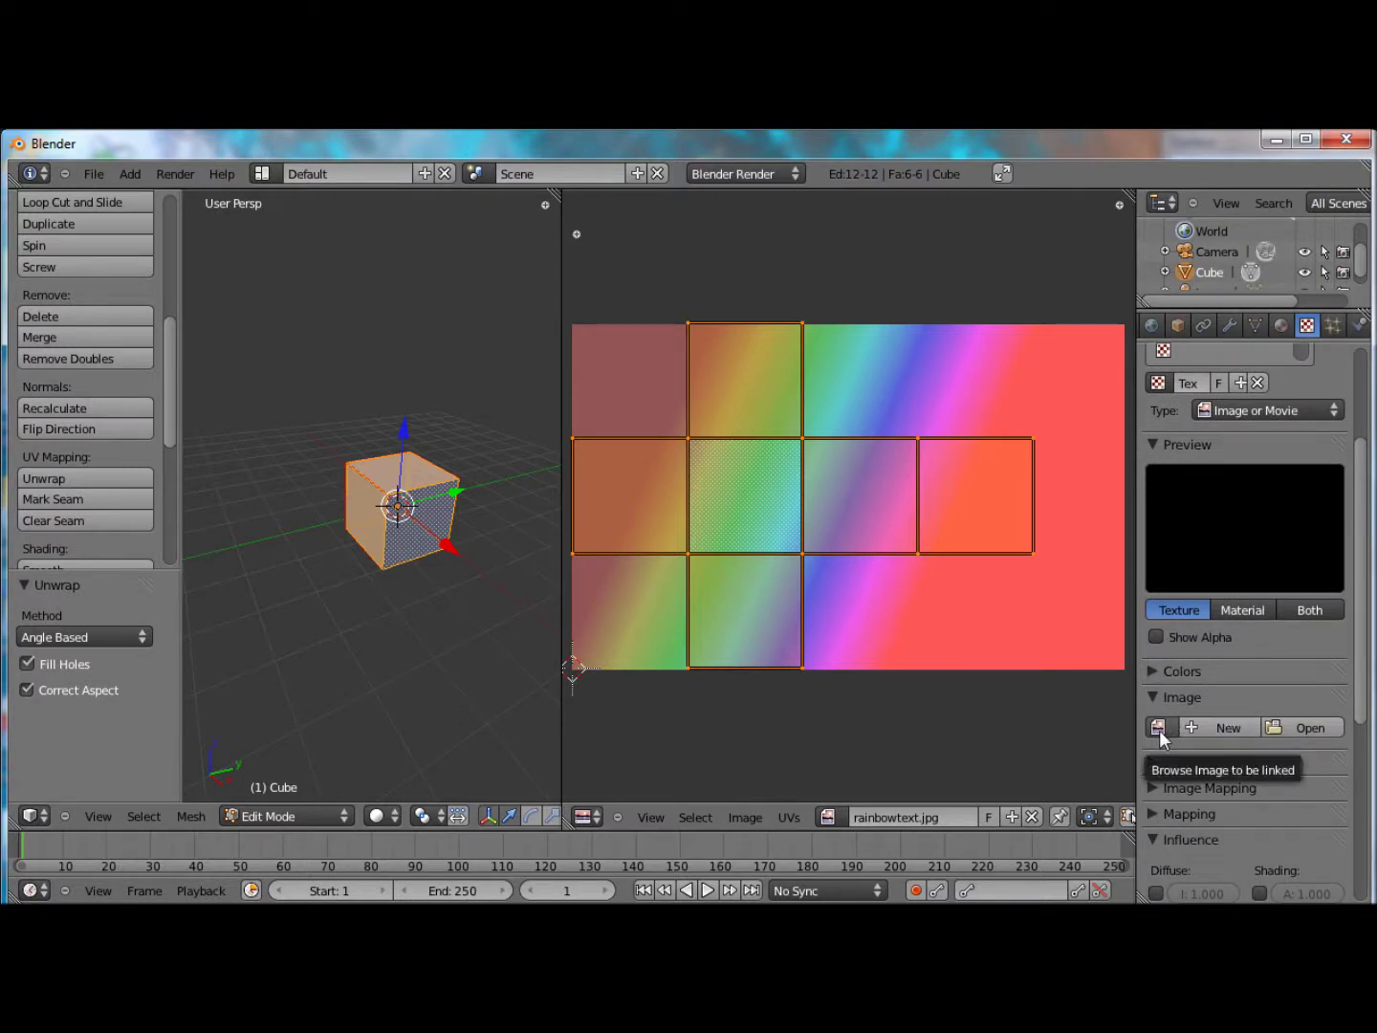
left_click(1159, 729)
left_click(1218, 500)
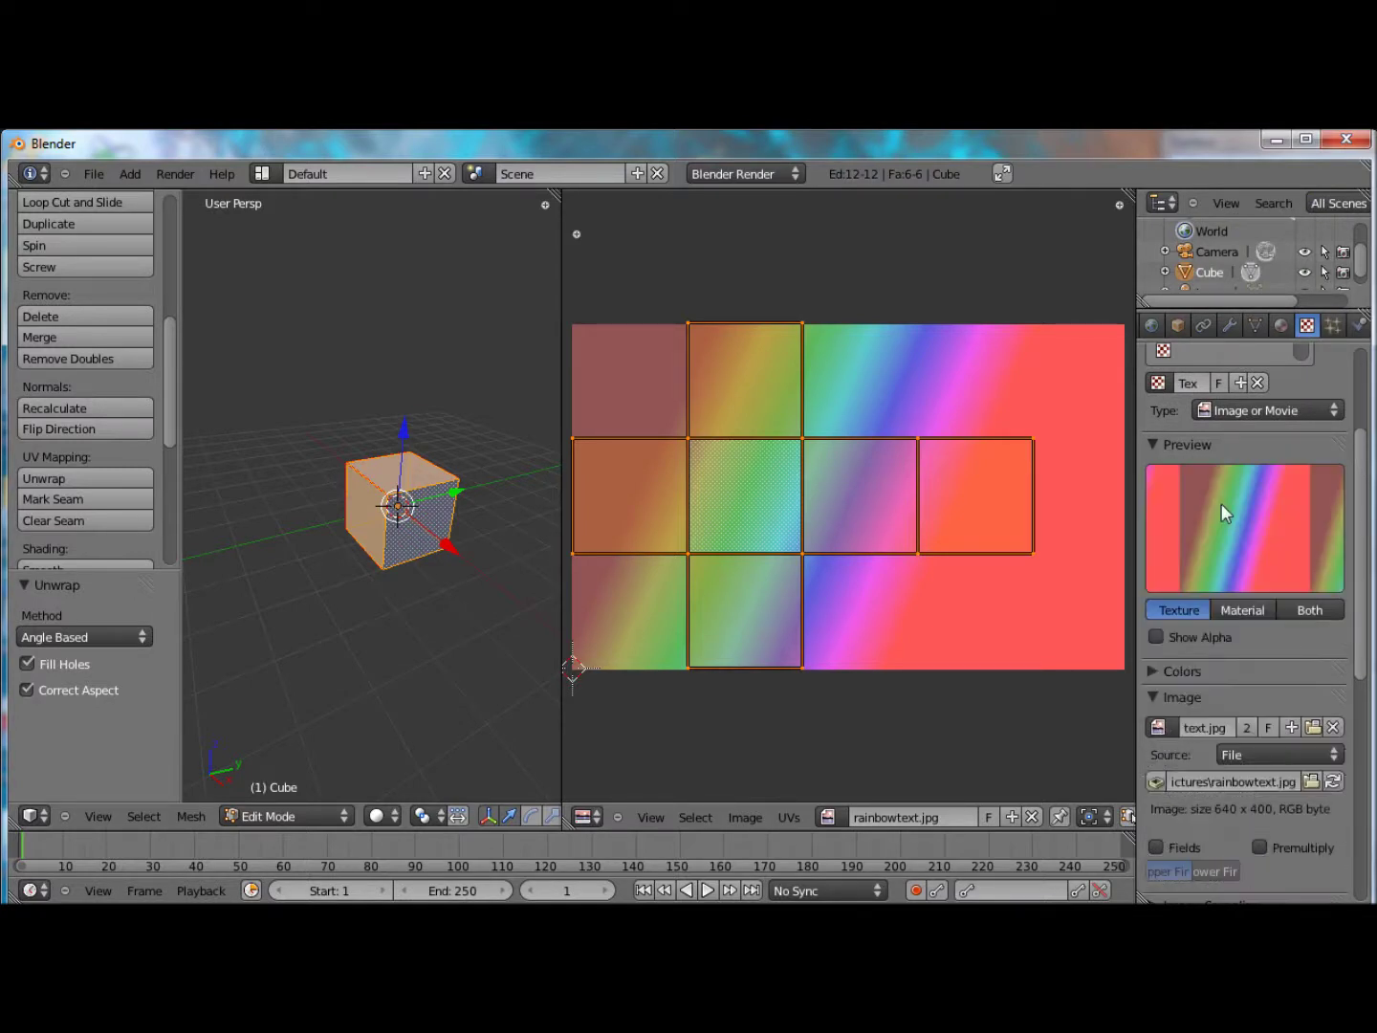
scroll(1221, 643, "down", 5)
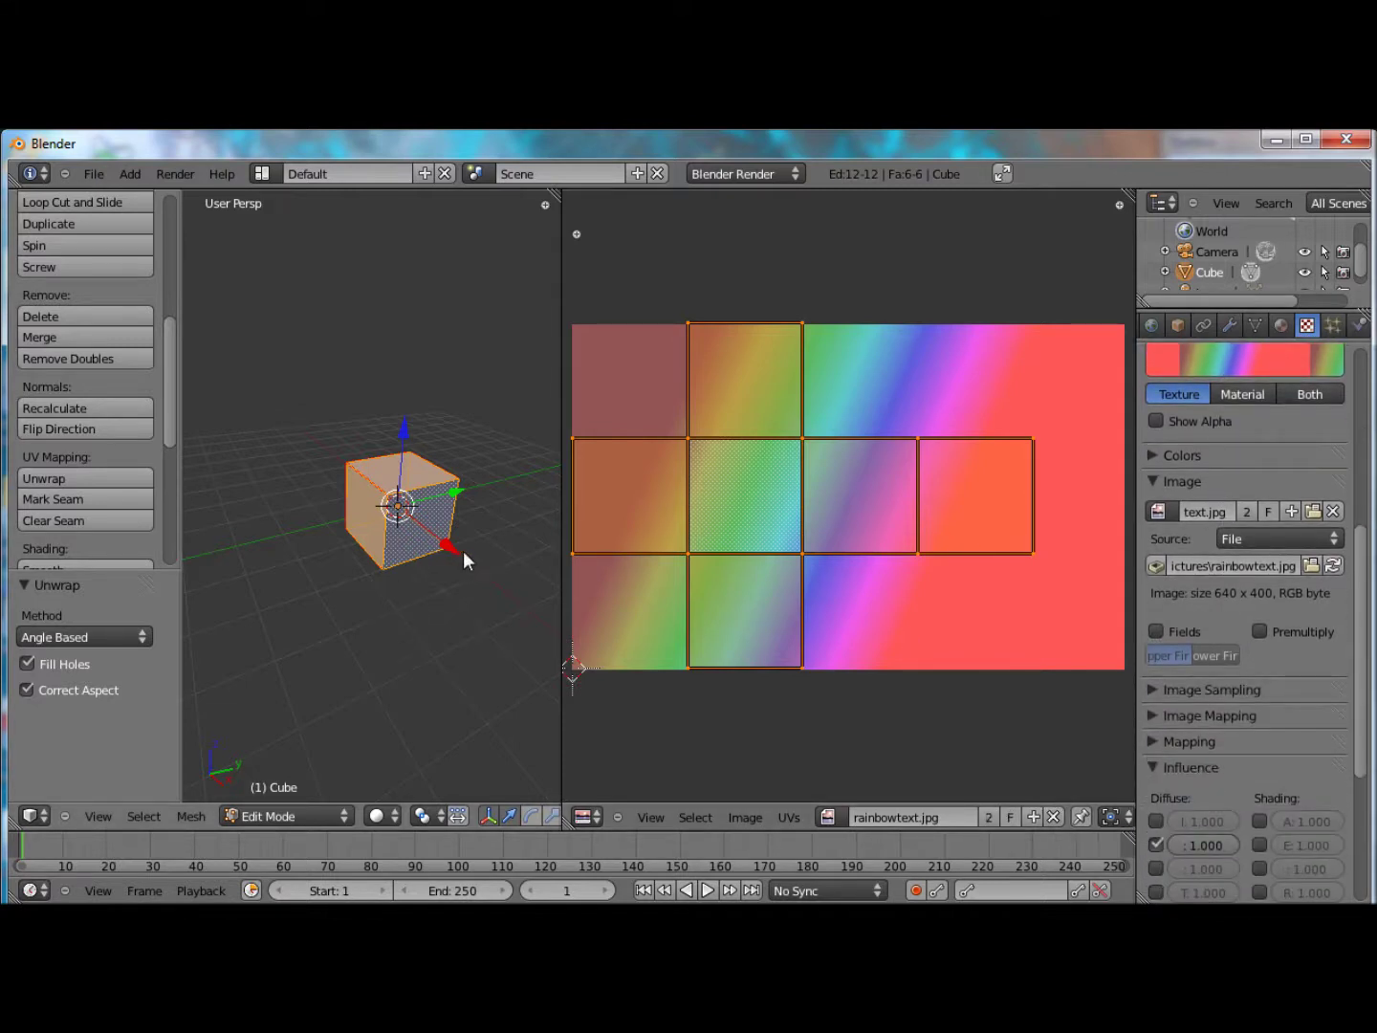
Test render the textured cube, then rotate the UV layout about 21°.
key("F12")
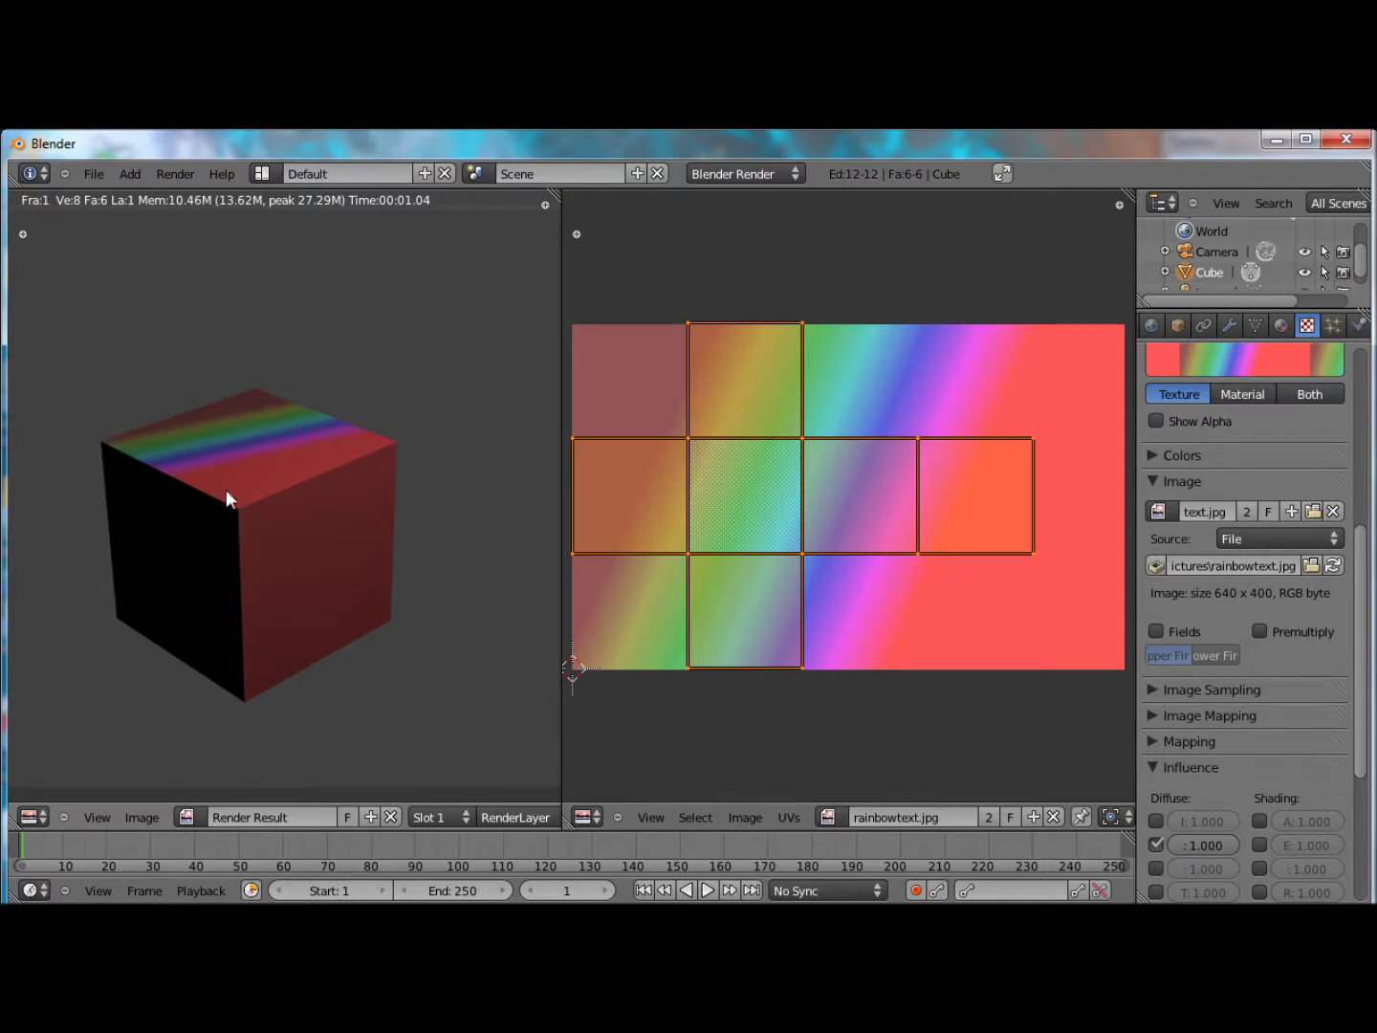
key("Escape")
key("r")
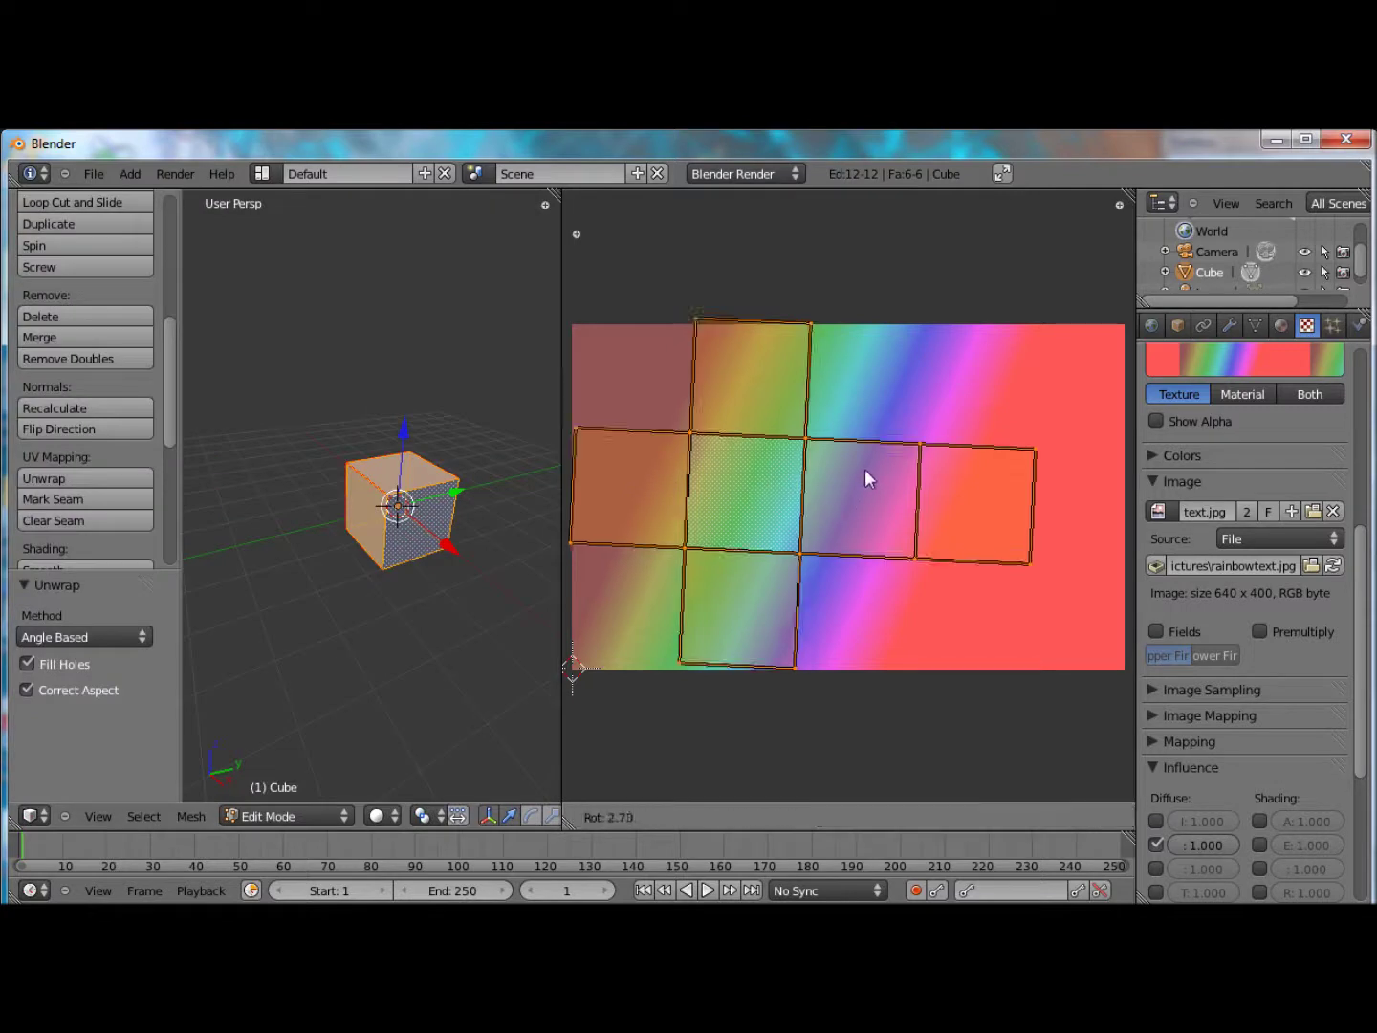
key("Escape")
key("r")
left_click(958, 562)
Scale and reposition the UV layout diagonally across the rainbow stripes.
key("s")
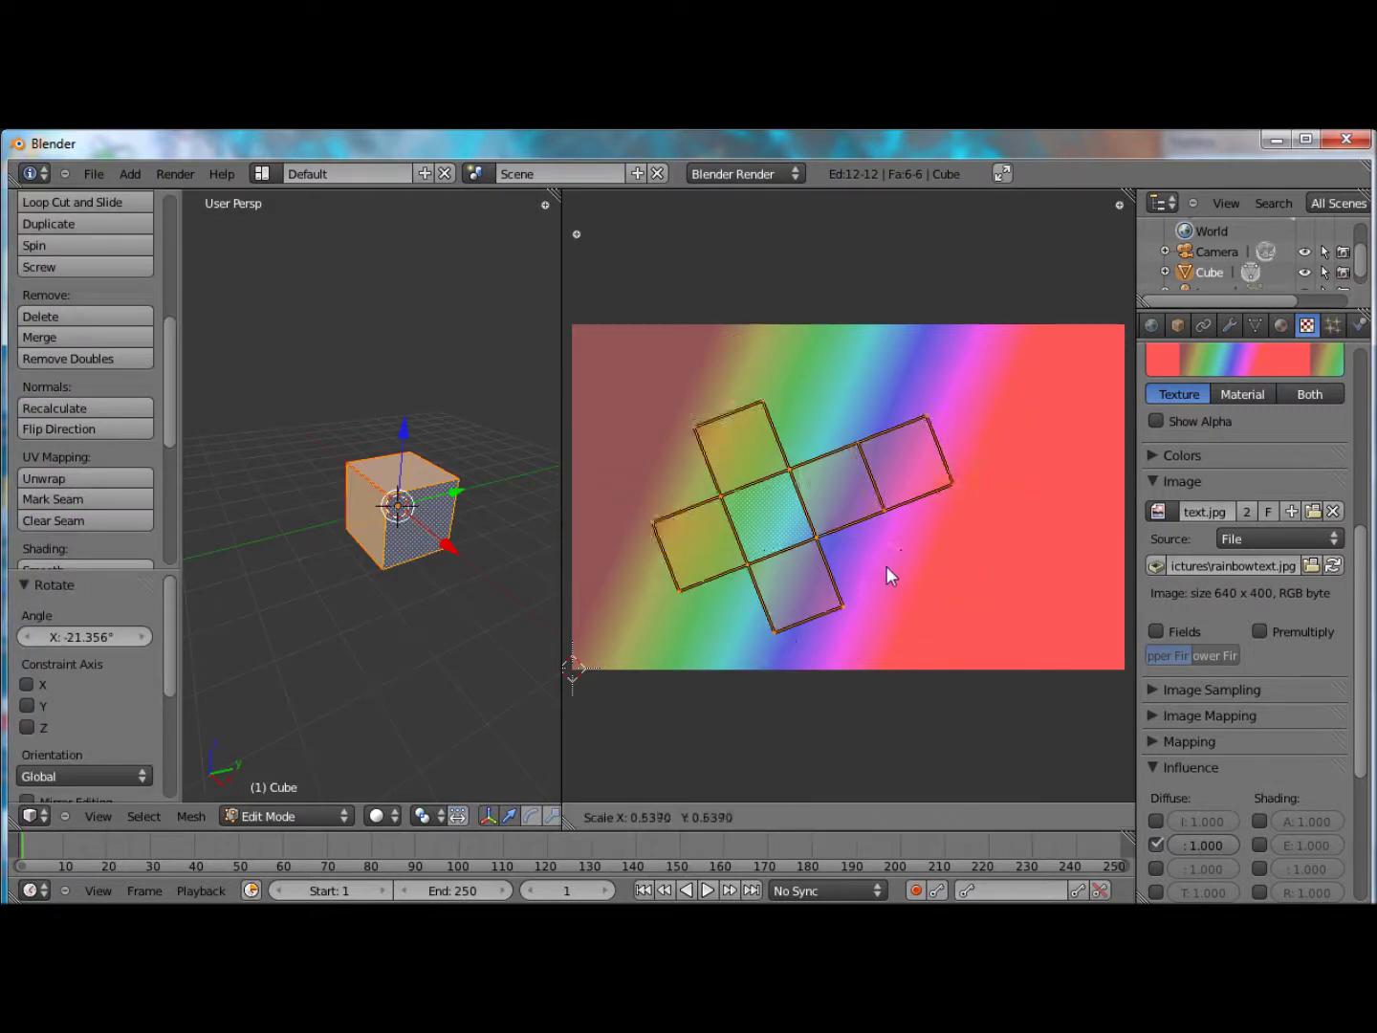
left_click(921, 561)
key("g")
left_click(923, 529)
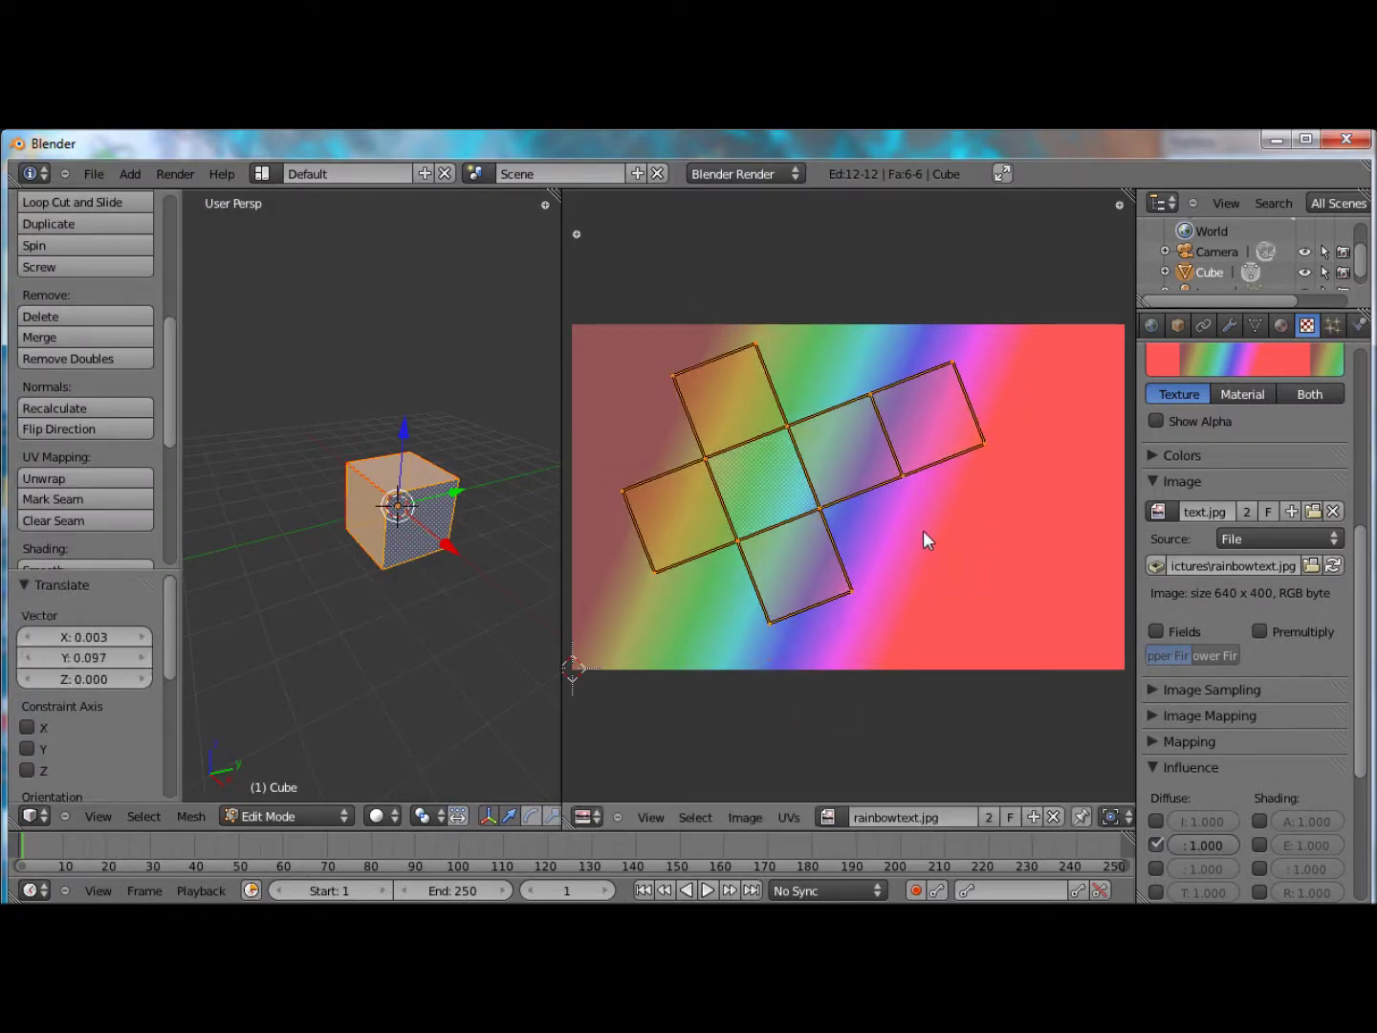
key("s")
left_click(925, 539)
key("g")
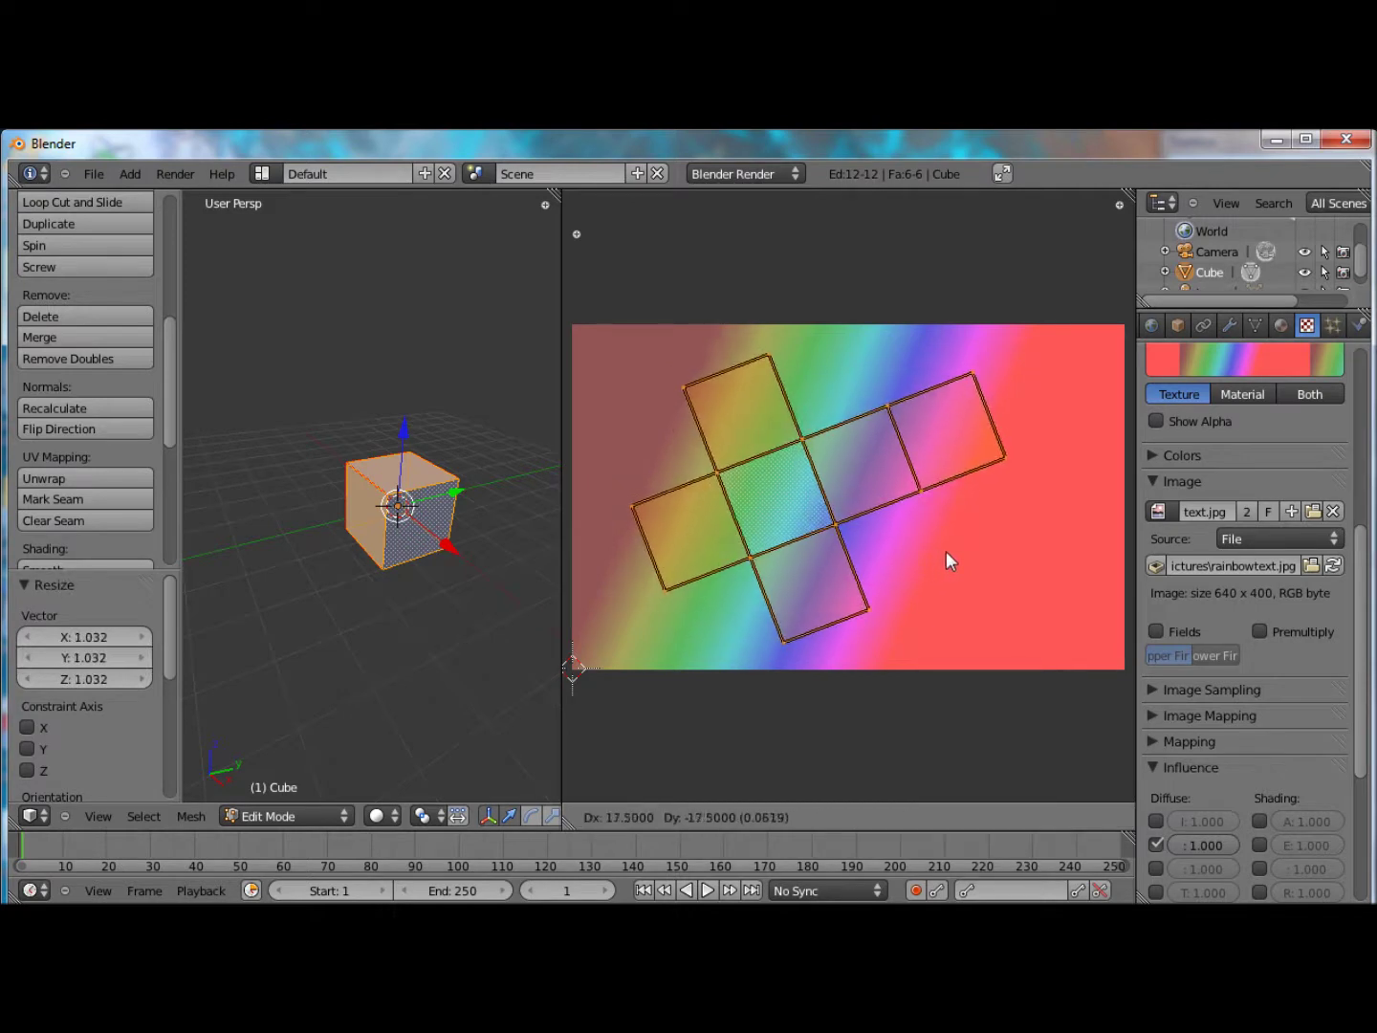
Map the image texture through UV coordinates on layer Col and render the rainbow cube.
left_click(914, 530)
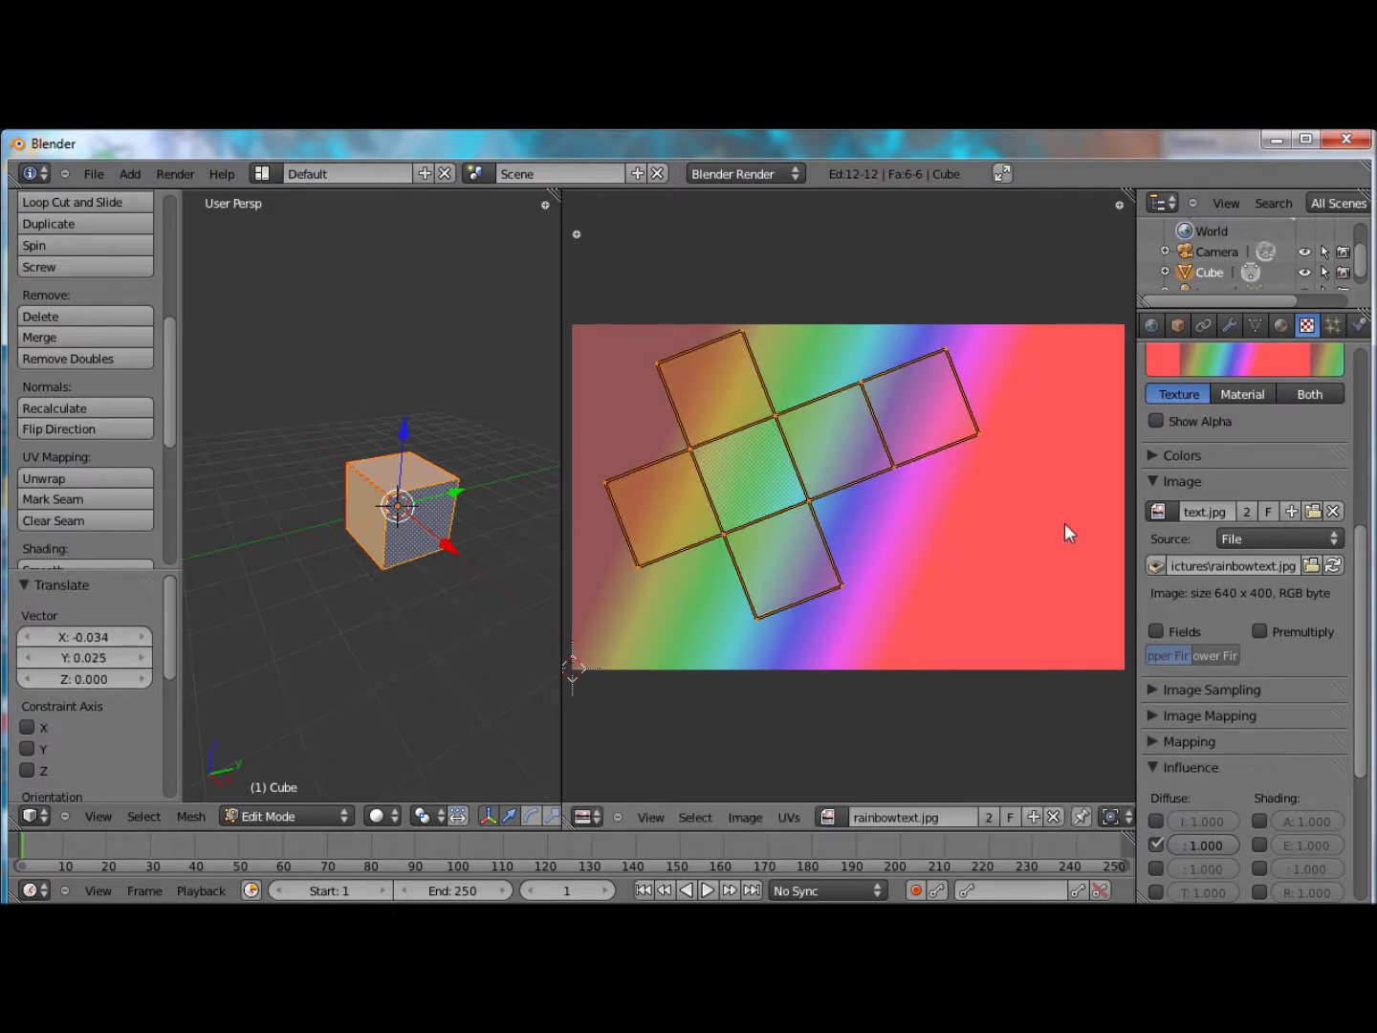
scroll(1193, 700, "down", 3)
scroll(787, 664, "down", 1)
scroll(788, 666, "down", 1)
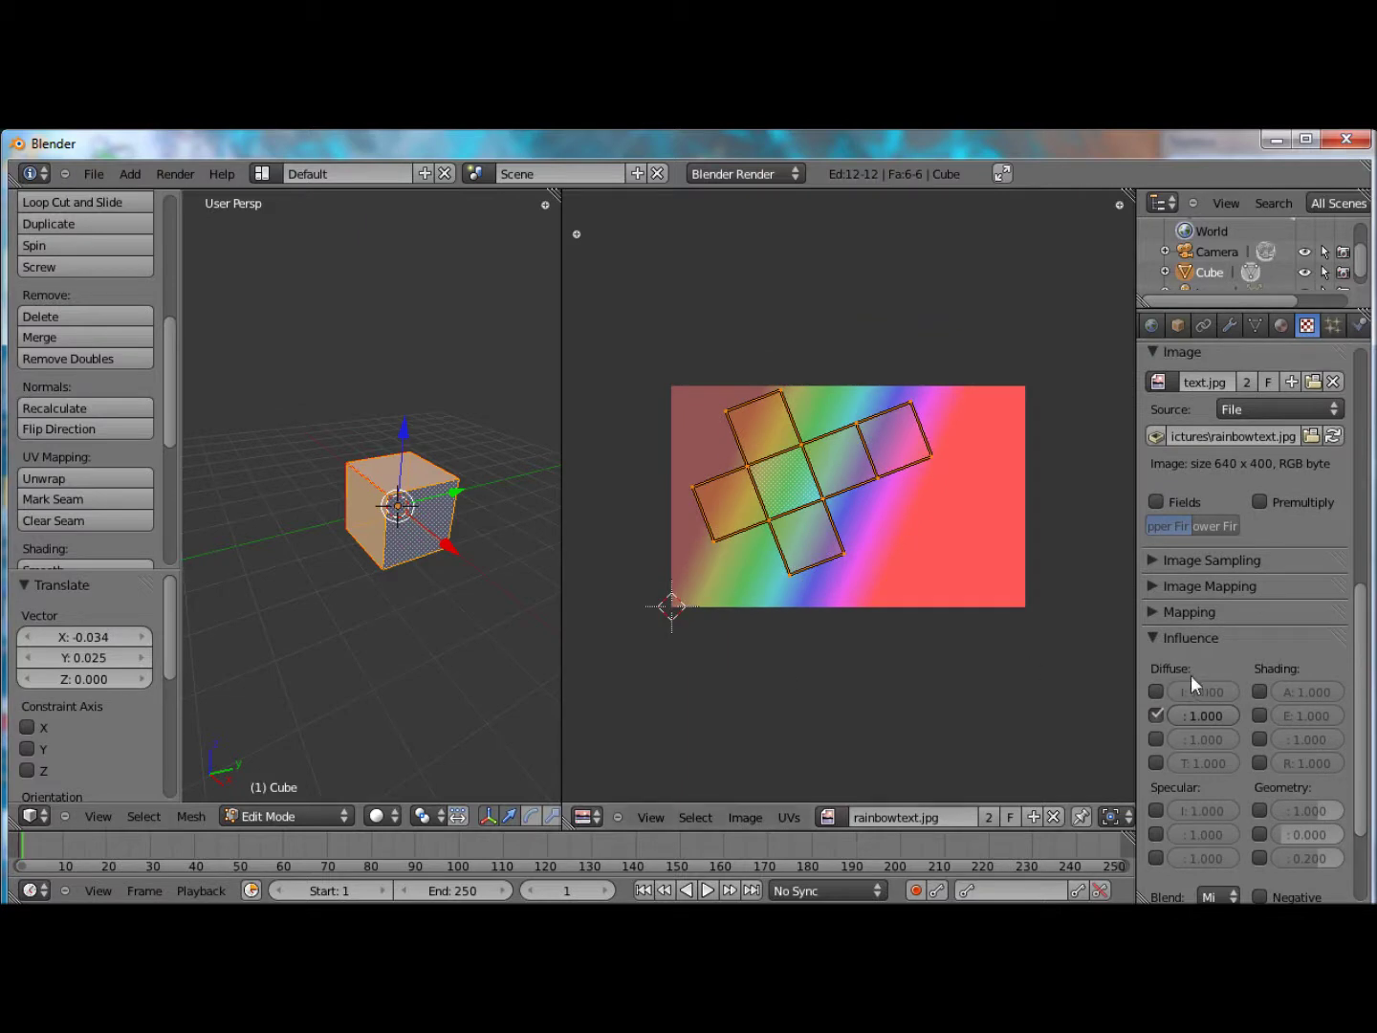
left_click(1149, 612)
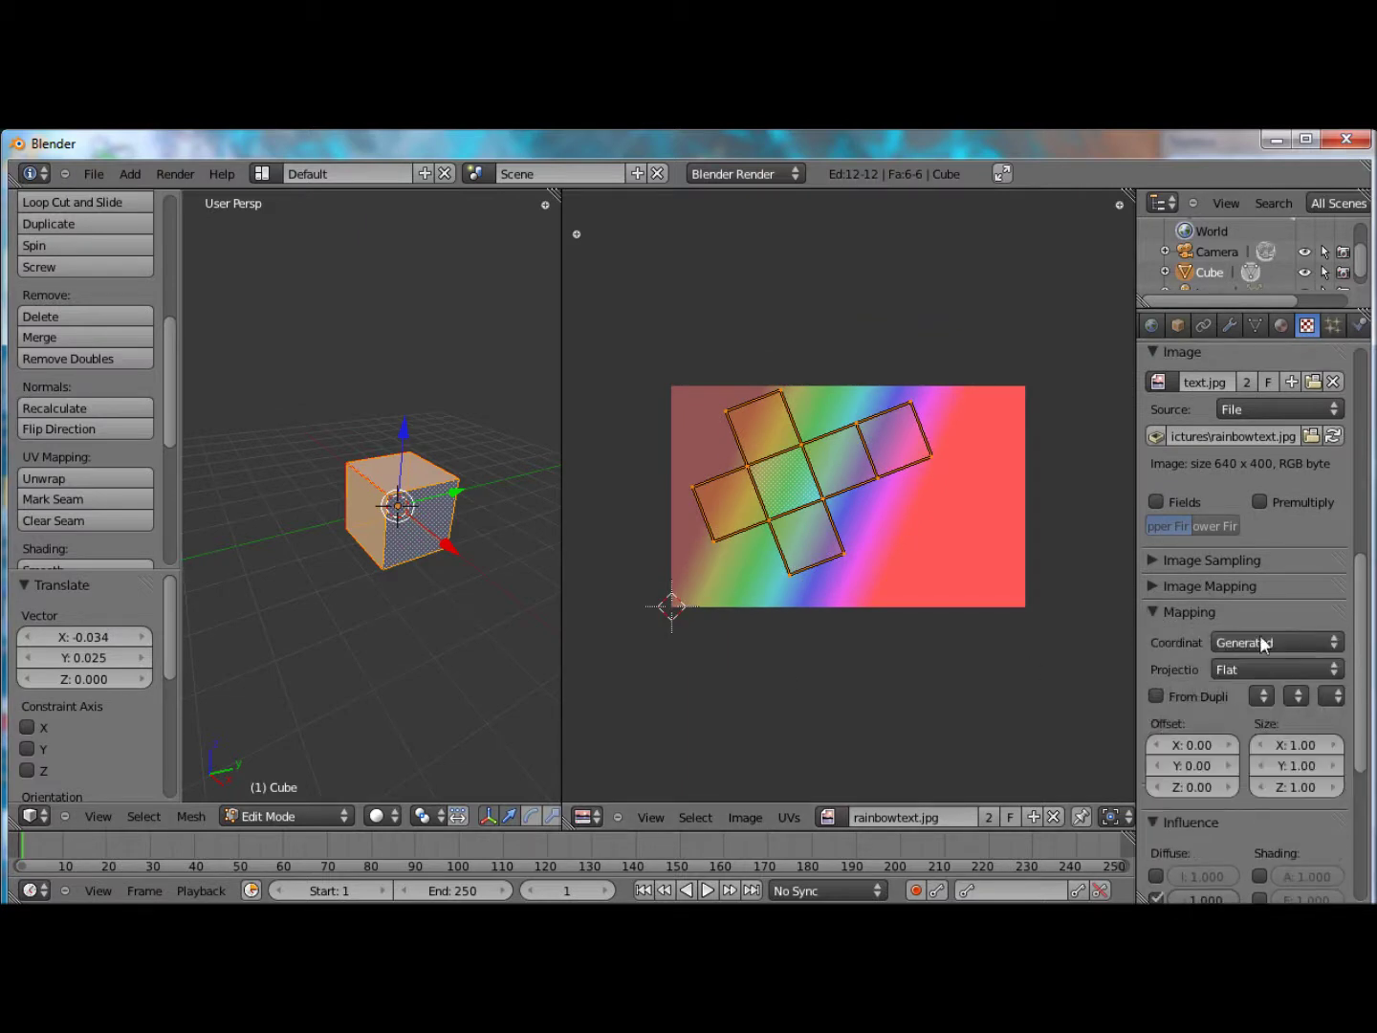
left_click(1301, 670)
left_click(1239, 642)
left_click(1240, 546)
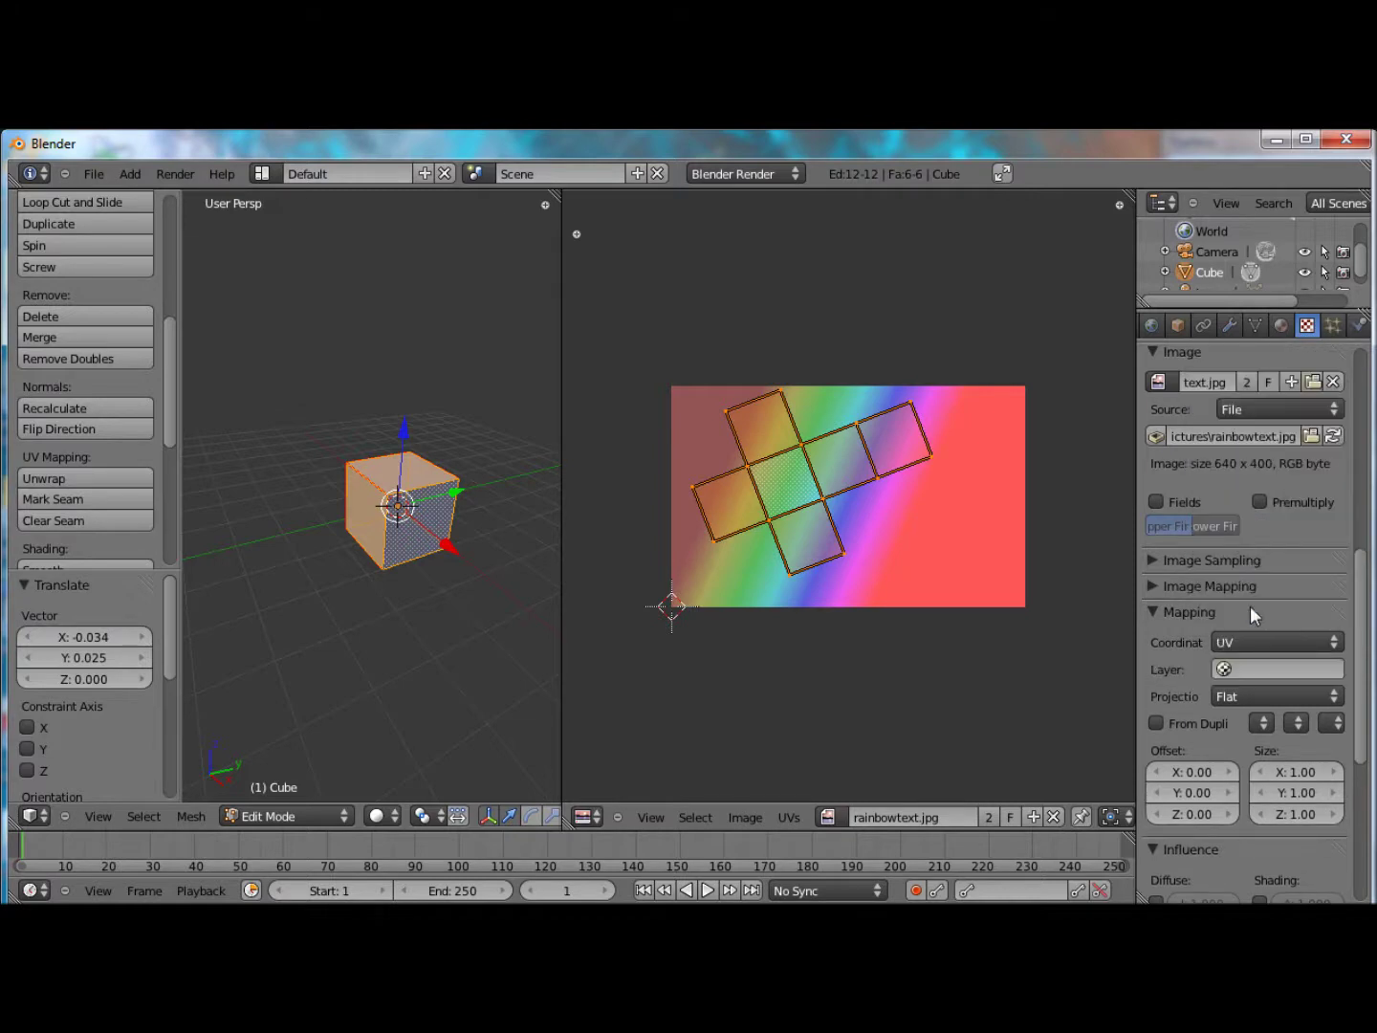
left_click(1219, 667)
left_click(1257, 451)
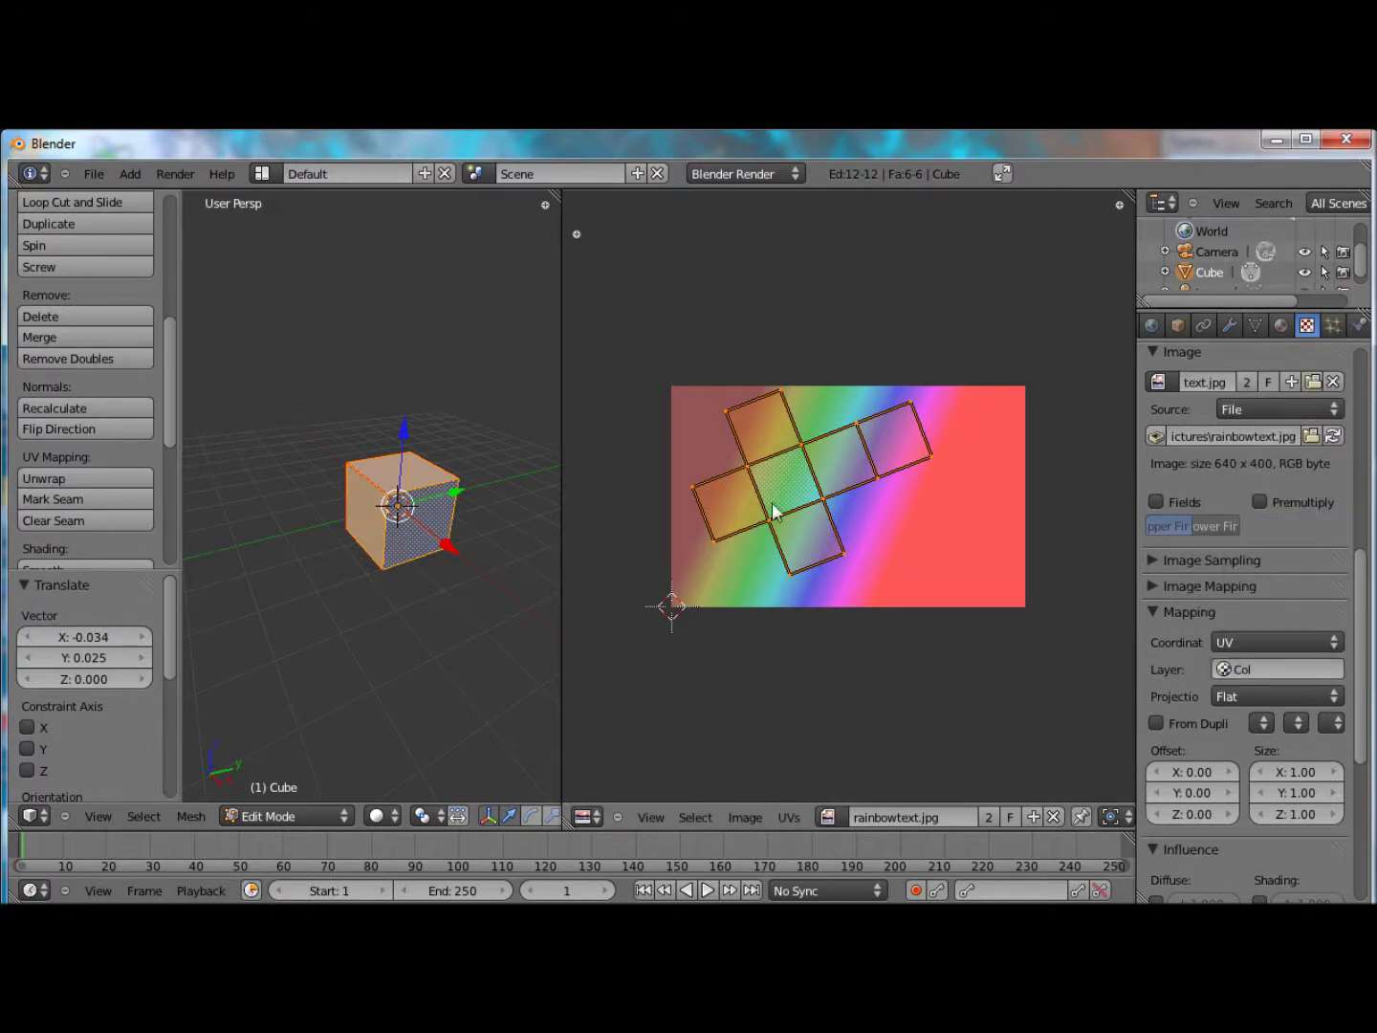
key("F12")
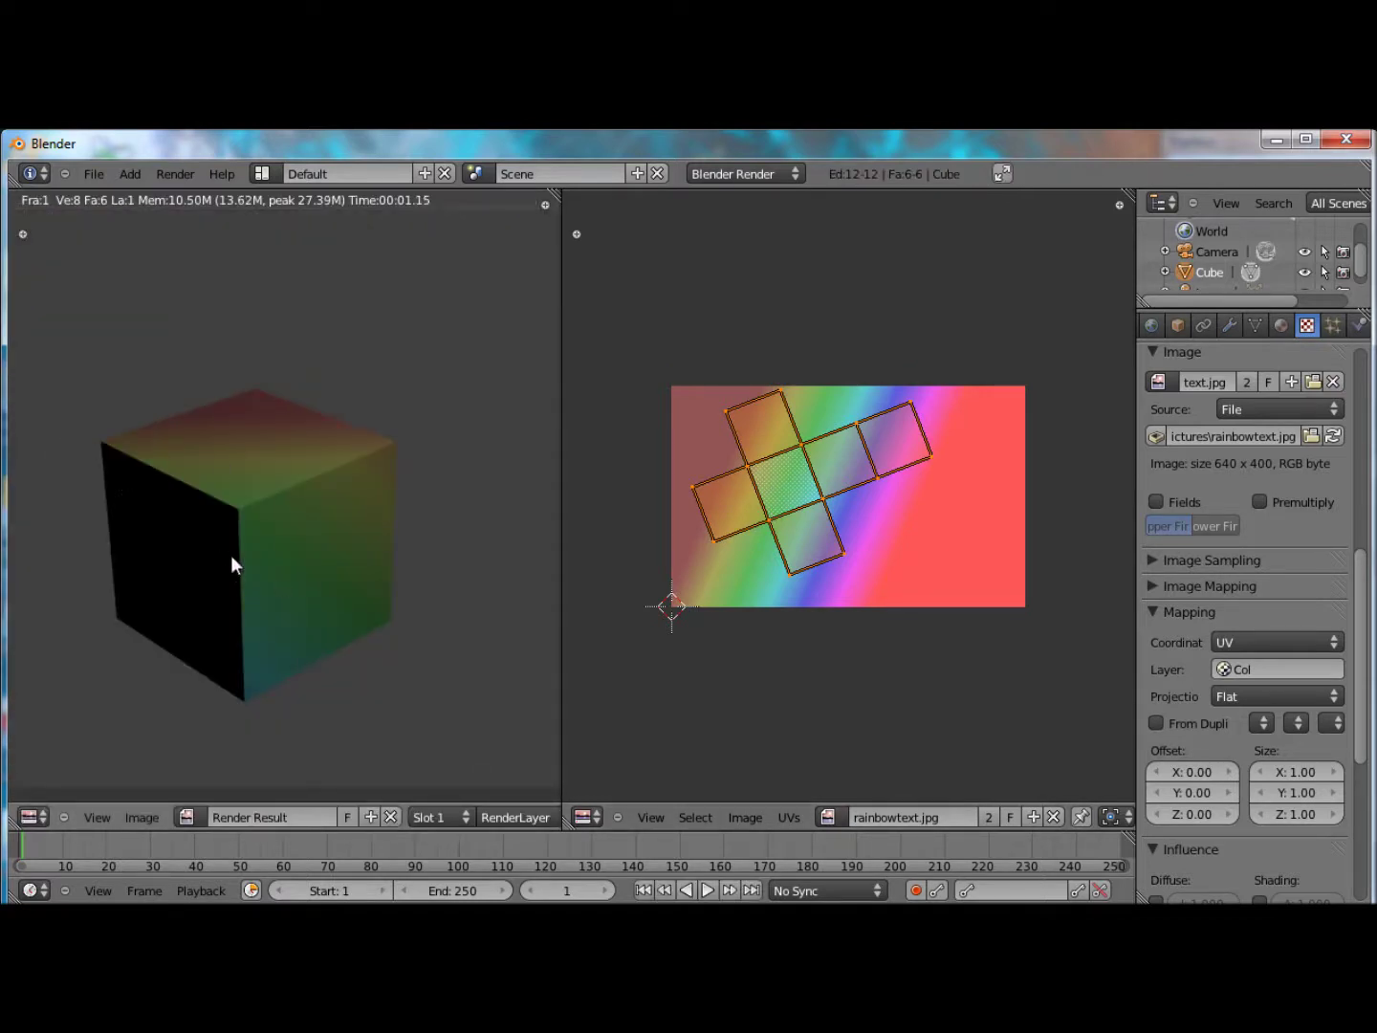
key("Escape")
In Object Mode, add a Hemi lamp and move it into place from the top view.
key("KP_7")
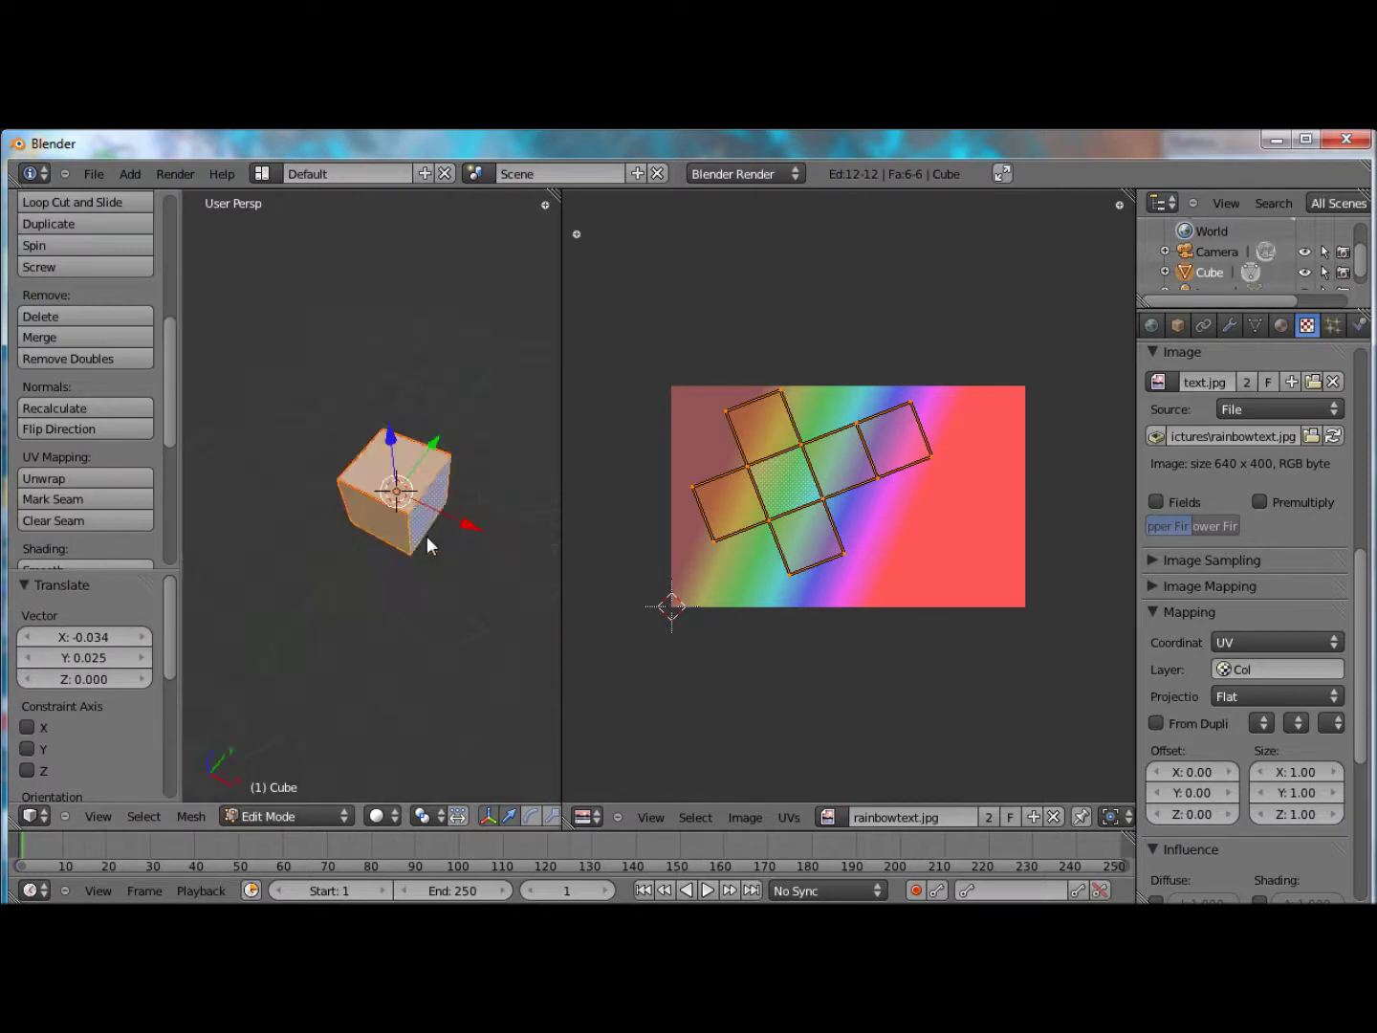
key("Tab")
scroll(427, 537, "down", 3)
key("shift+a")
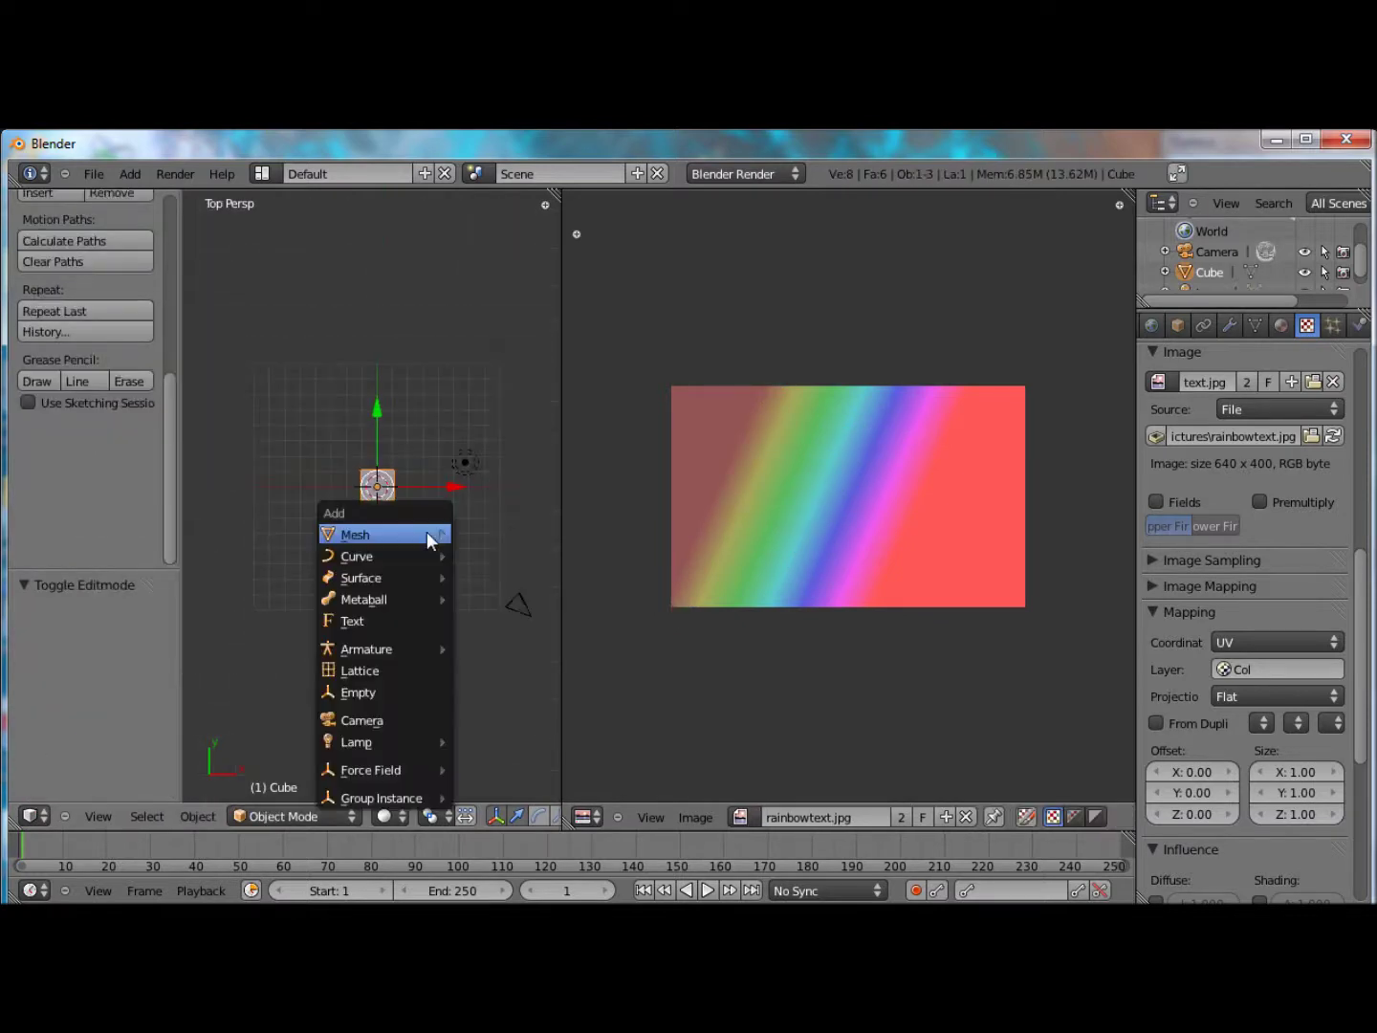
mouse_move(419, 742)
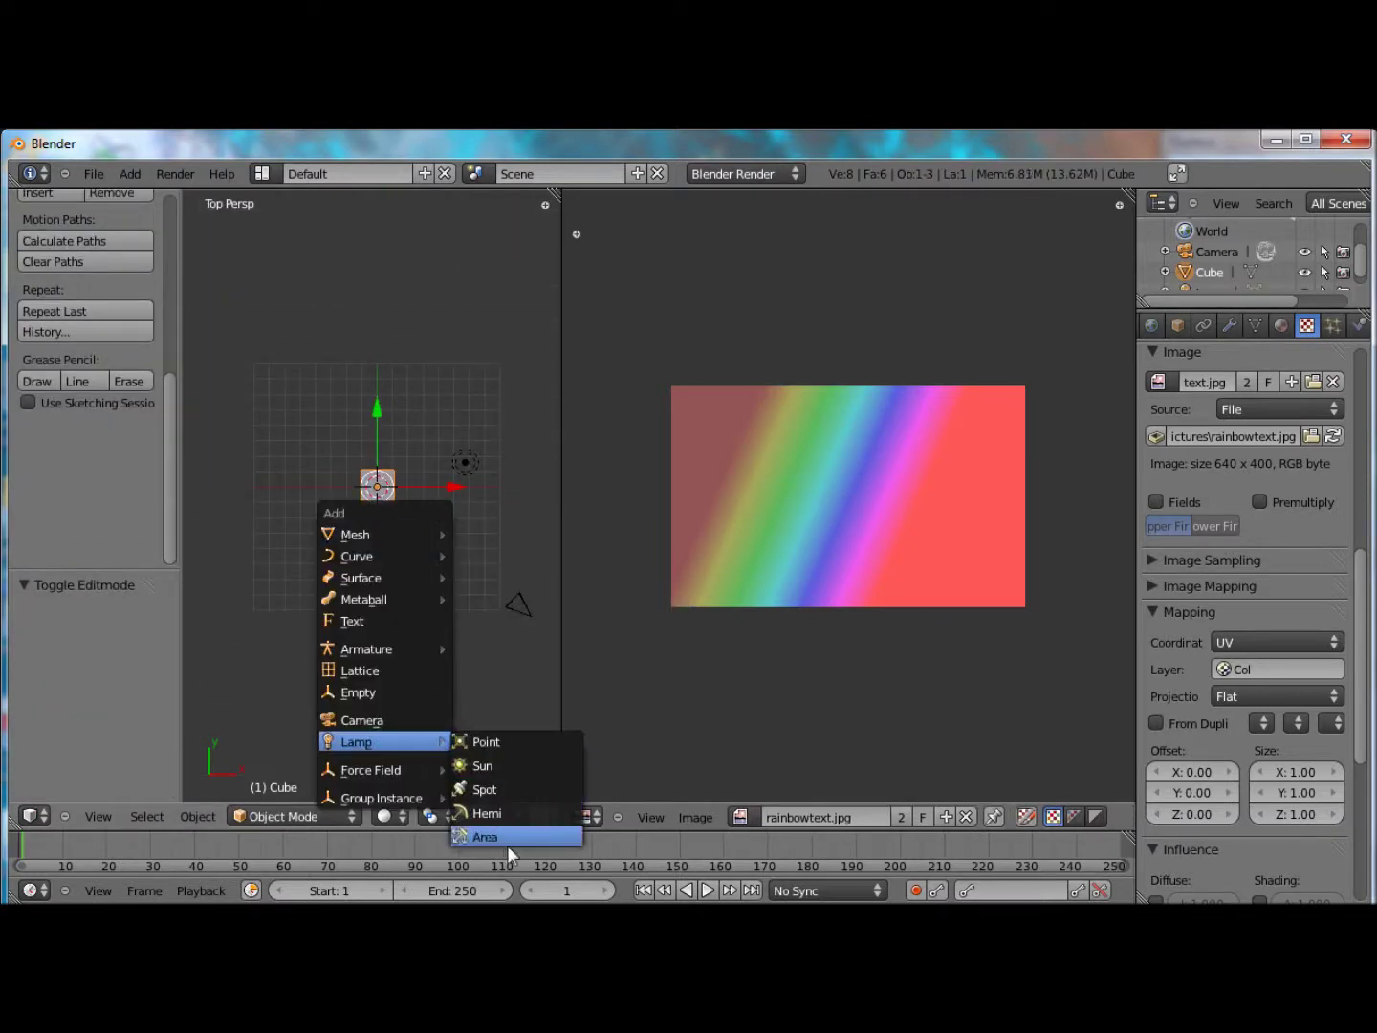
left_click(494, 815)
key("g")
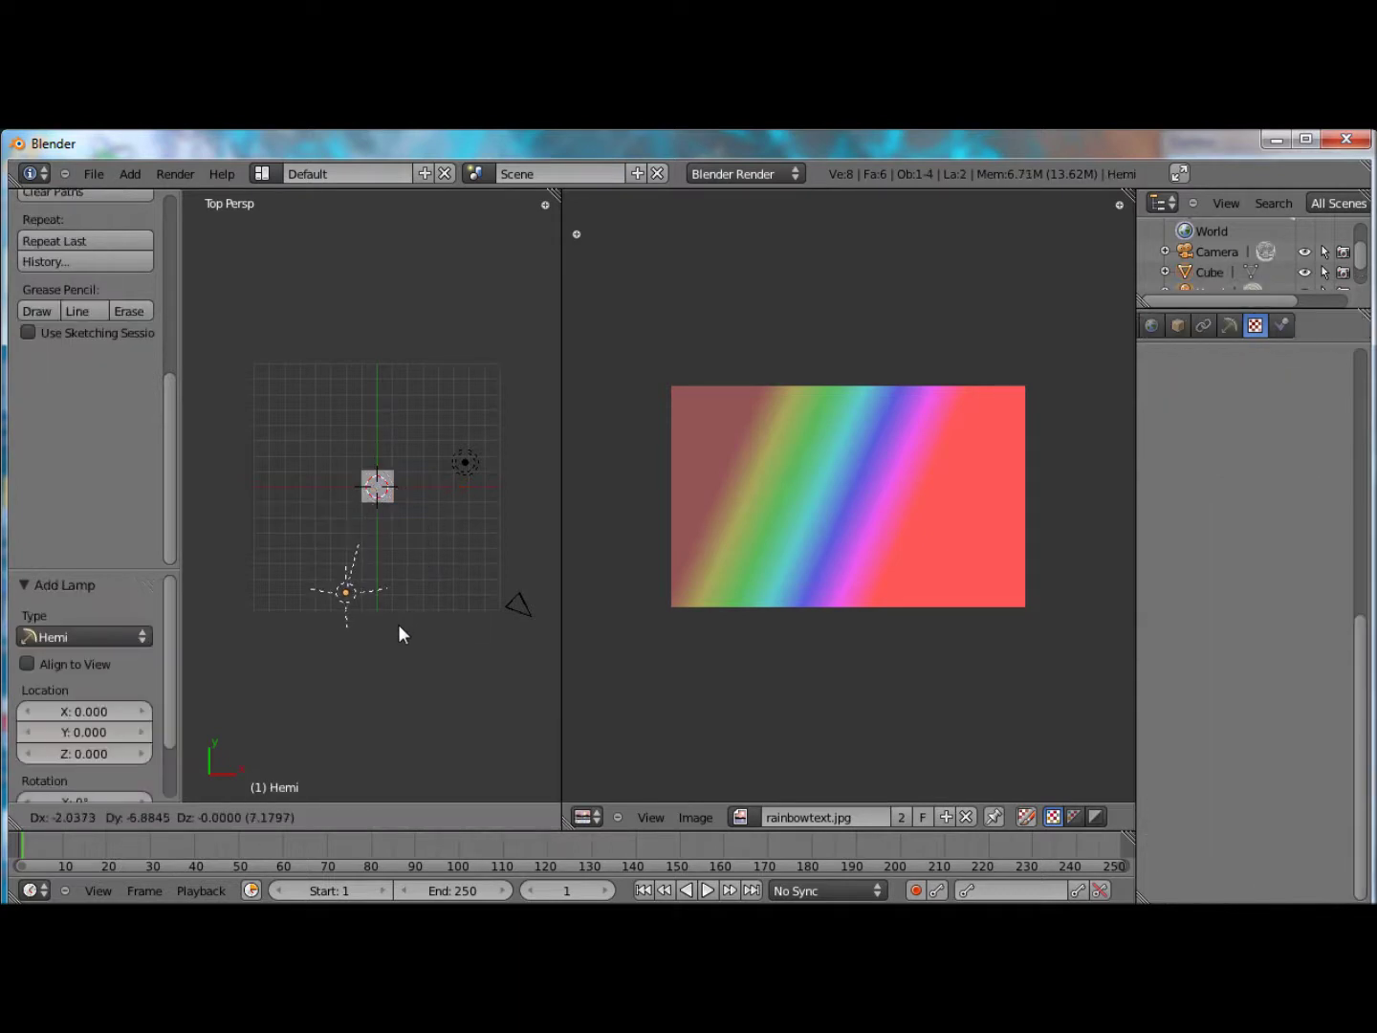
left_click(397, 625)
Tilt the lamp in front and right views, raising it above and aiming at the cube.
key("r")
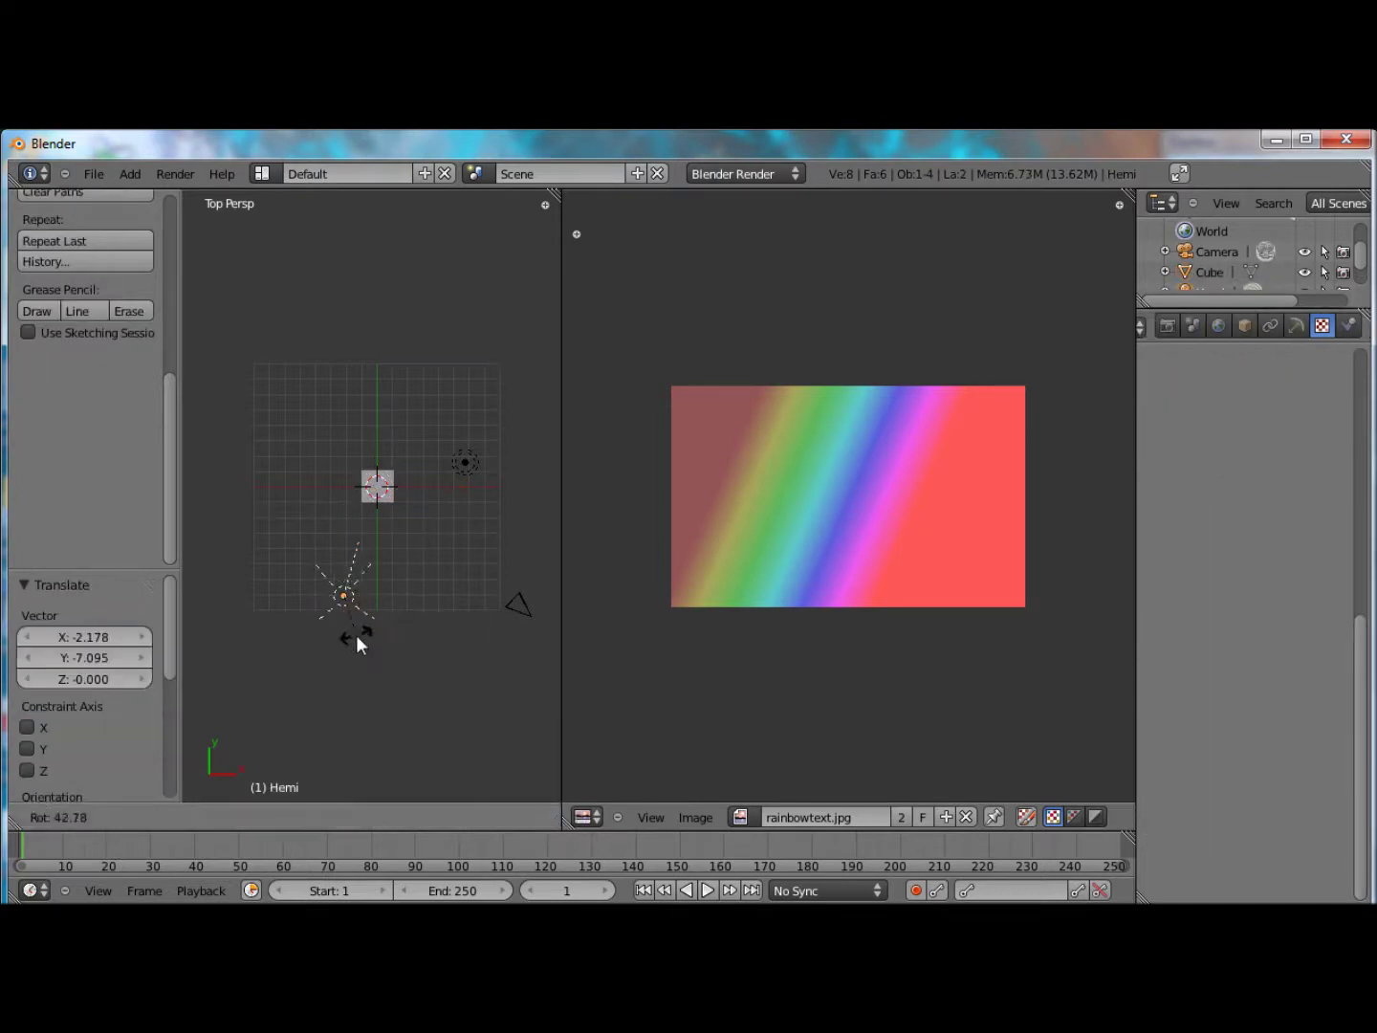
key("Escape")
key("KP_5")
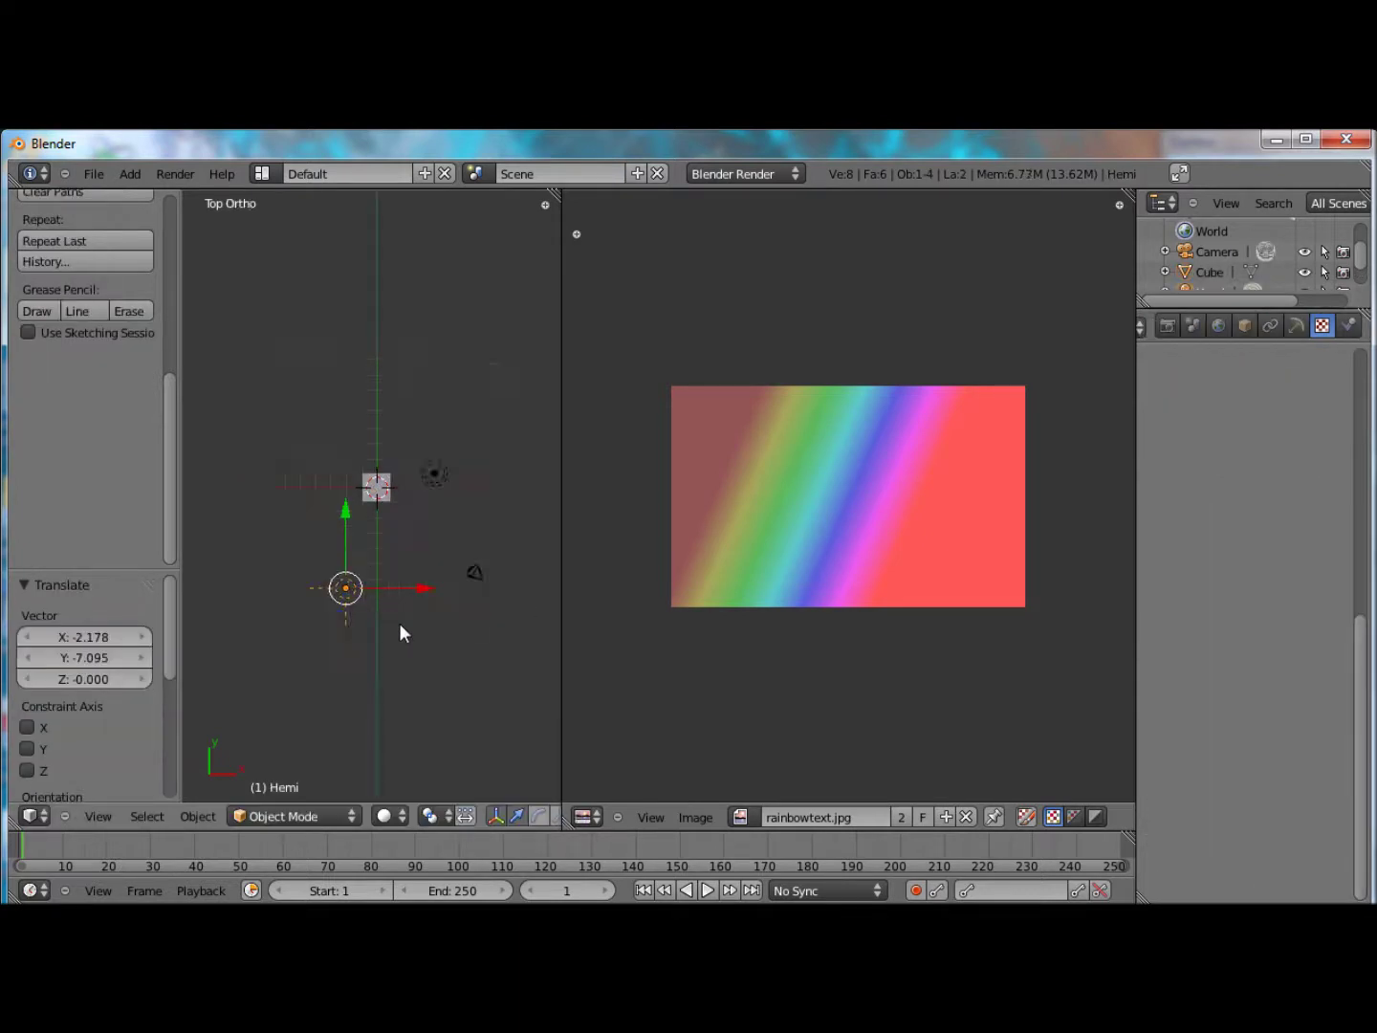
key("KP_1")
key("r")
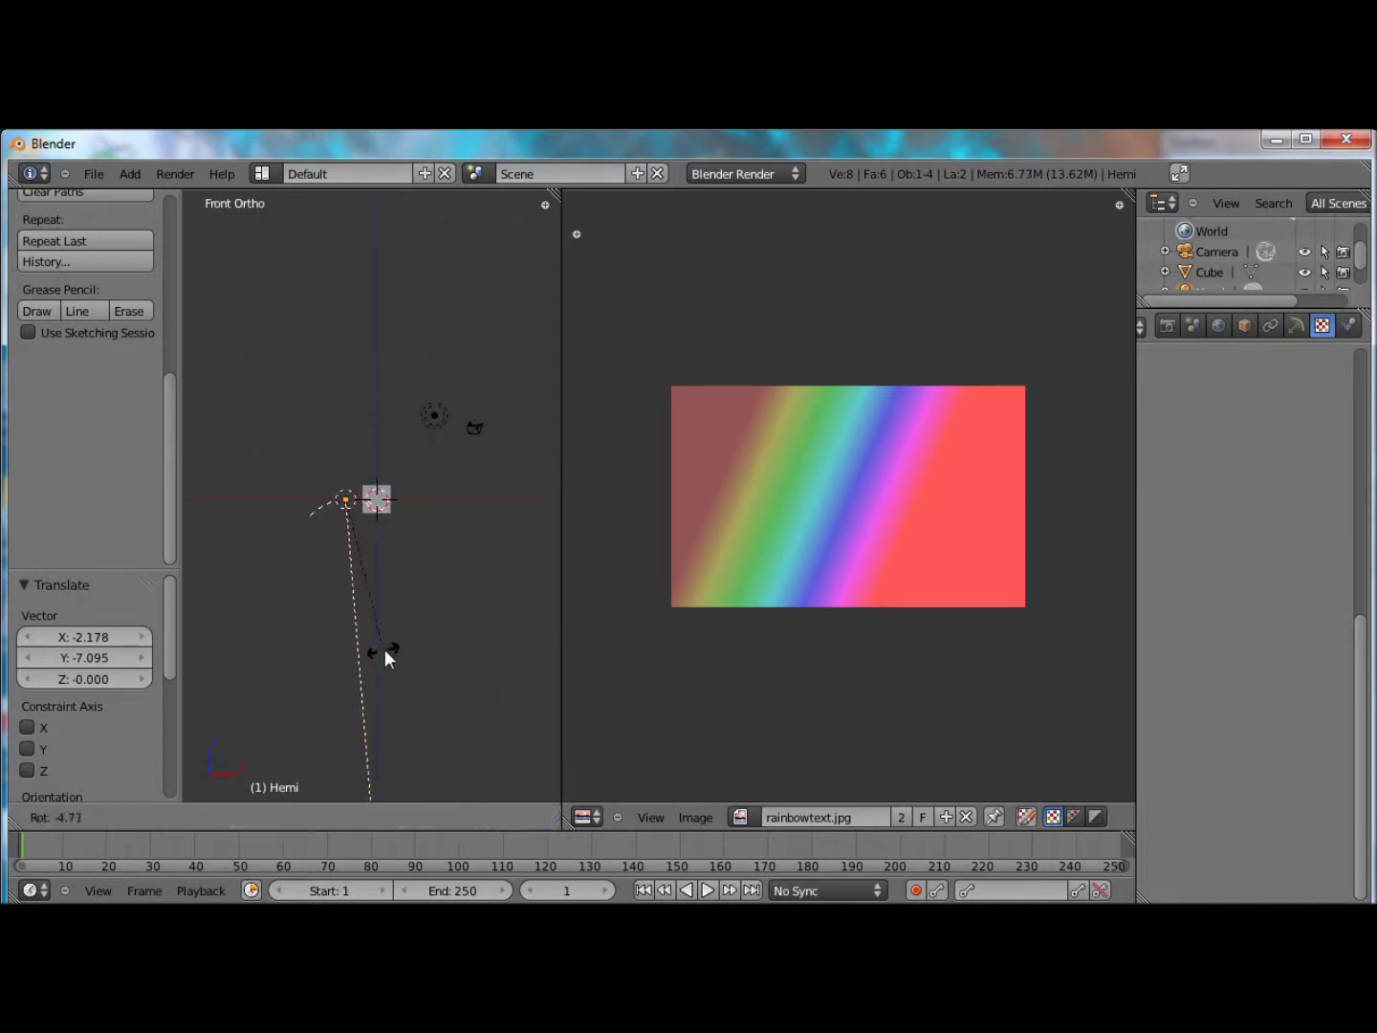
left_click(480, 609)
key("KP_3")
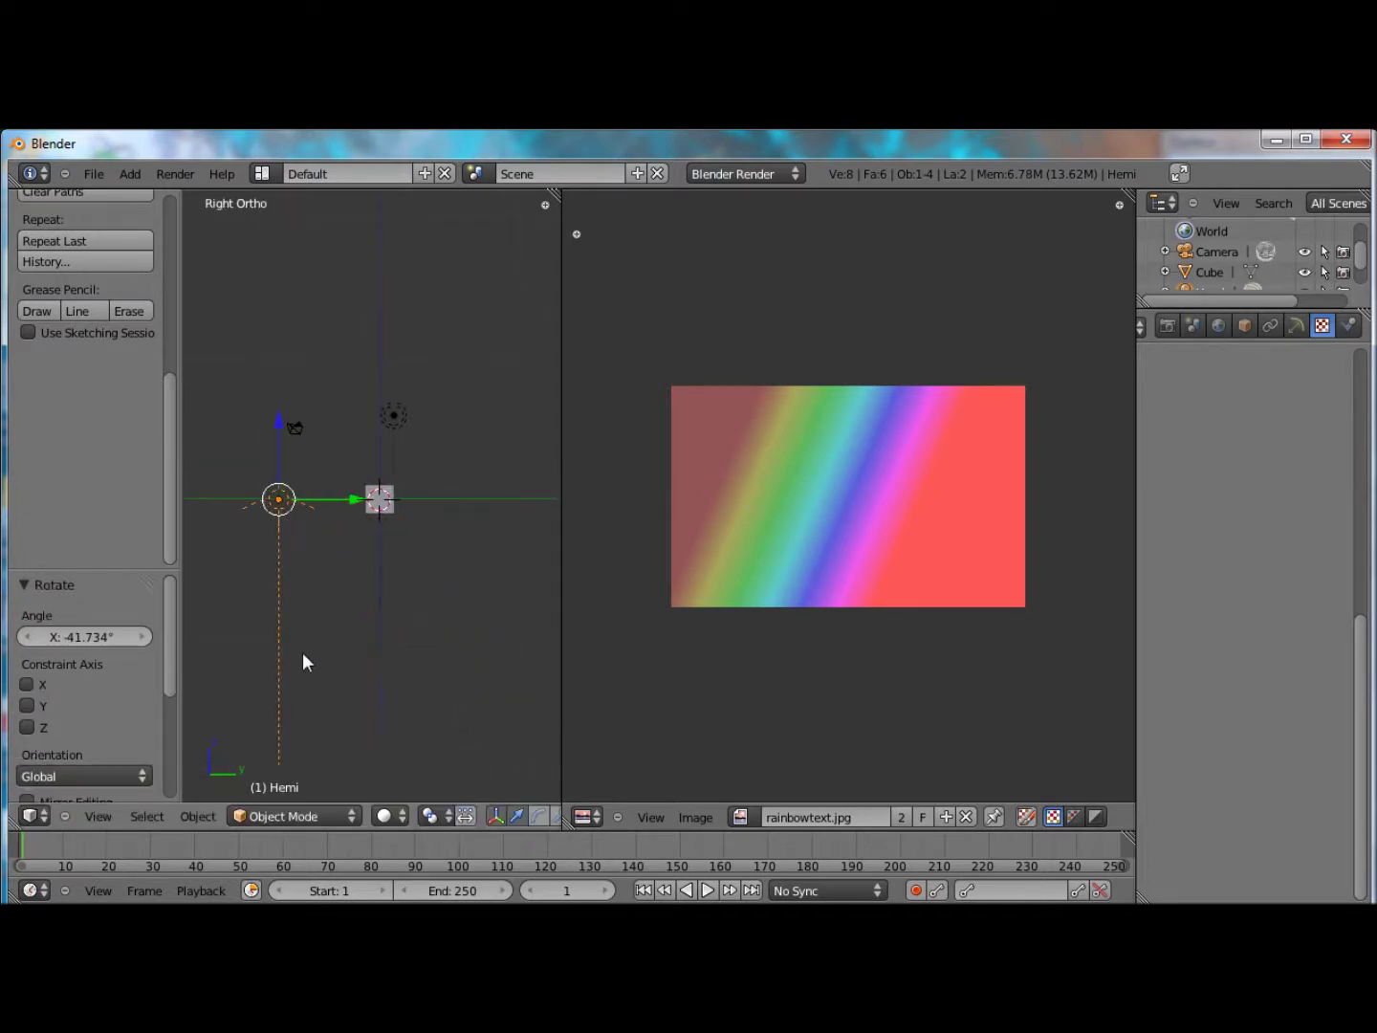
key("r")
left_click(361, 499)
key("g")
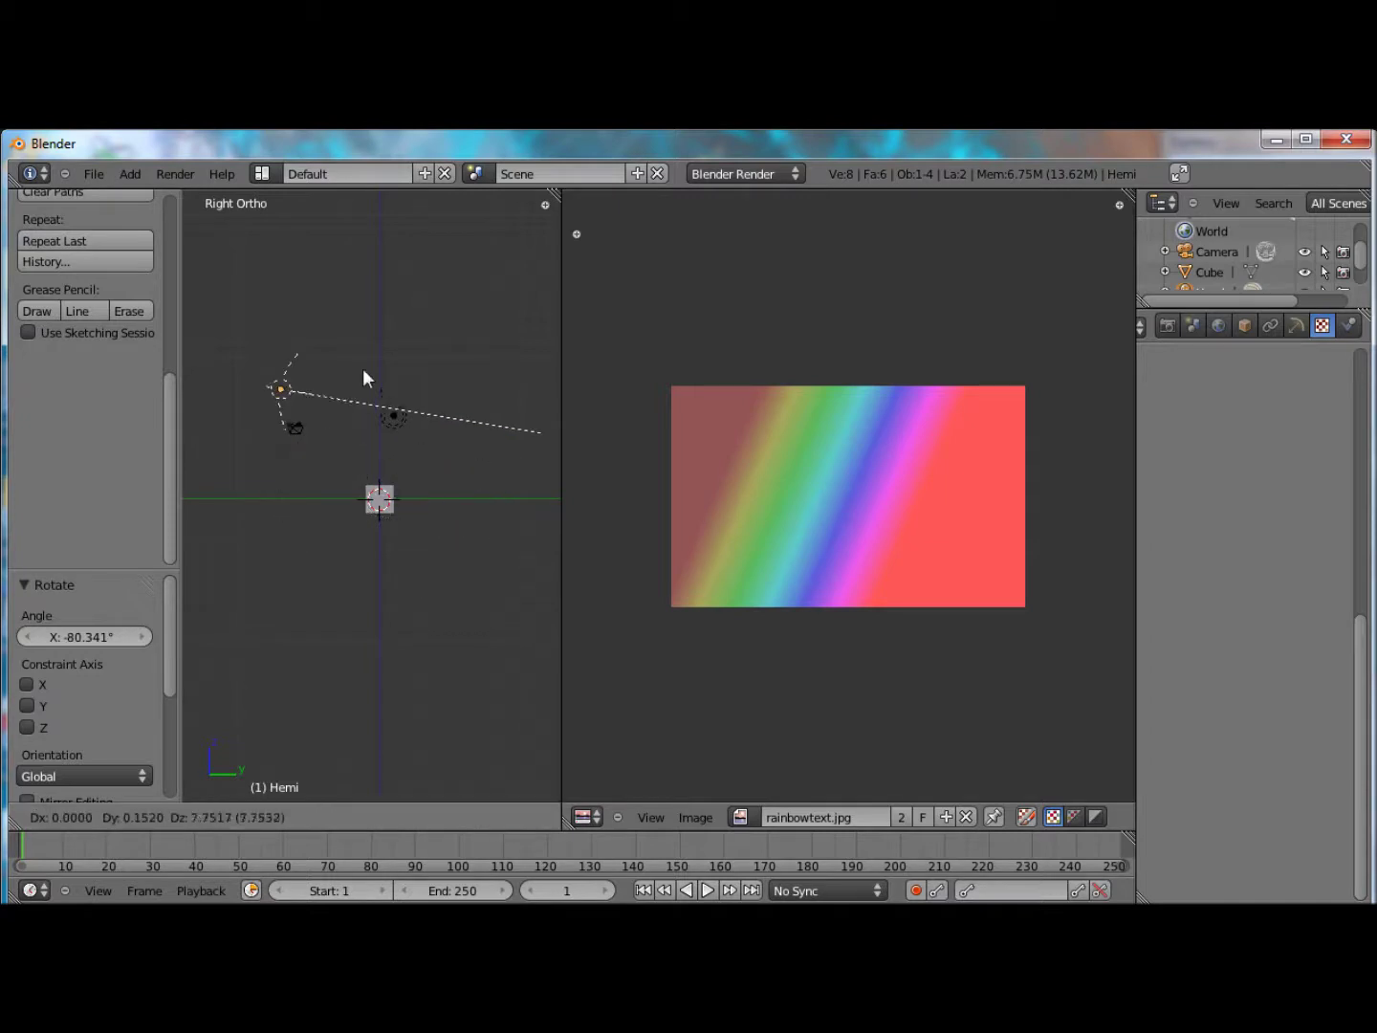
left_click(362, 342)
key("r")
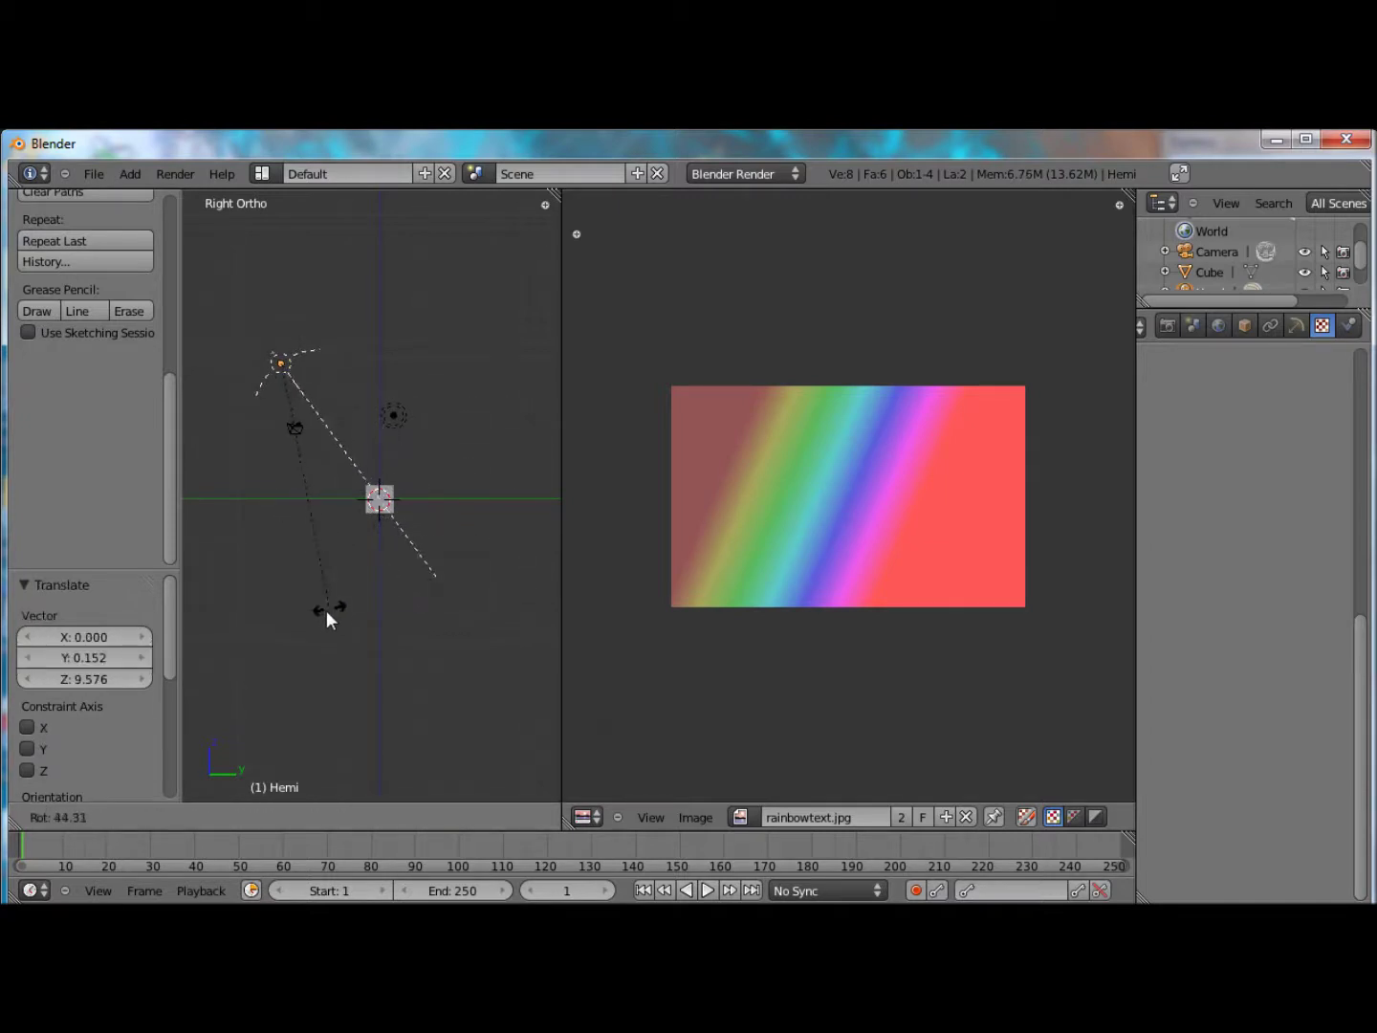
left_click(326, 613)
Shift the lamp to the cube's left in top view and render the lit cube.
key("KP_7")
key("g")
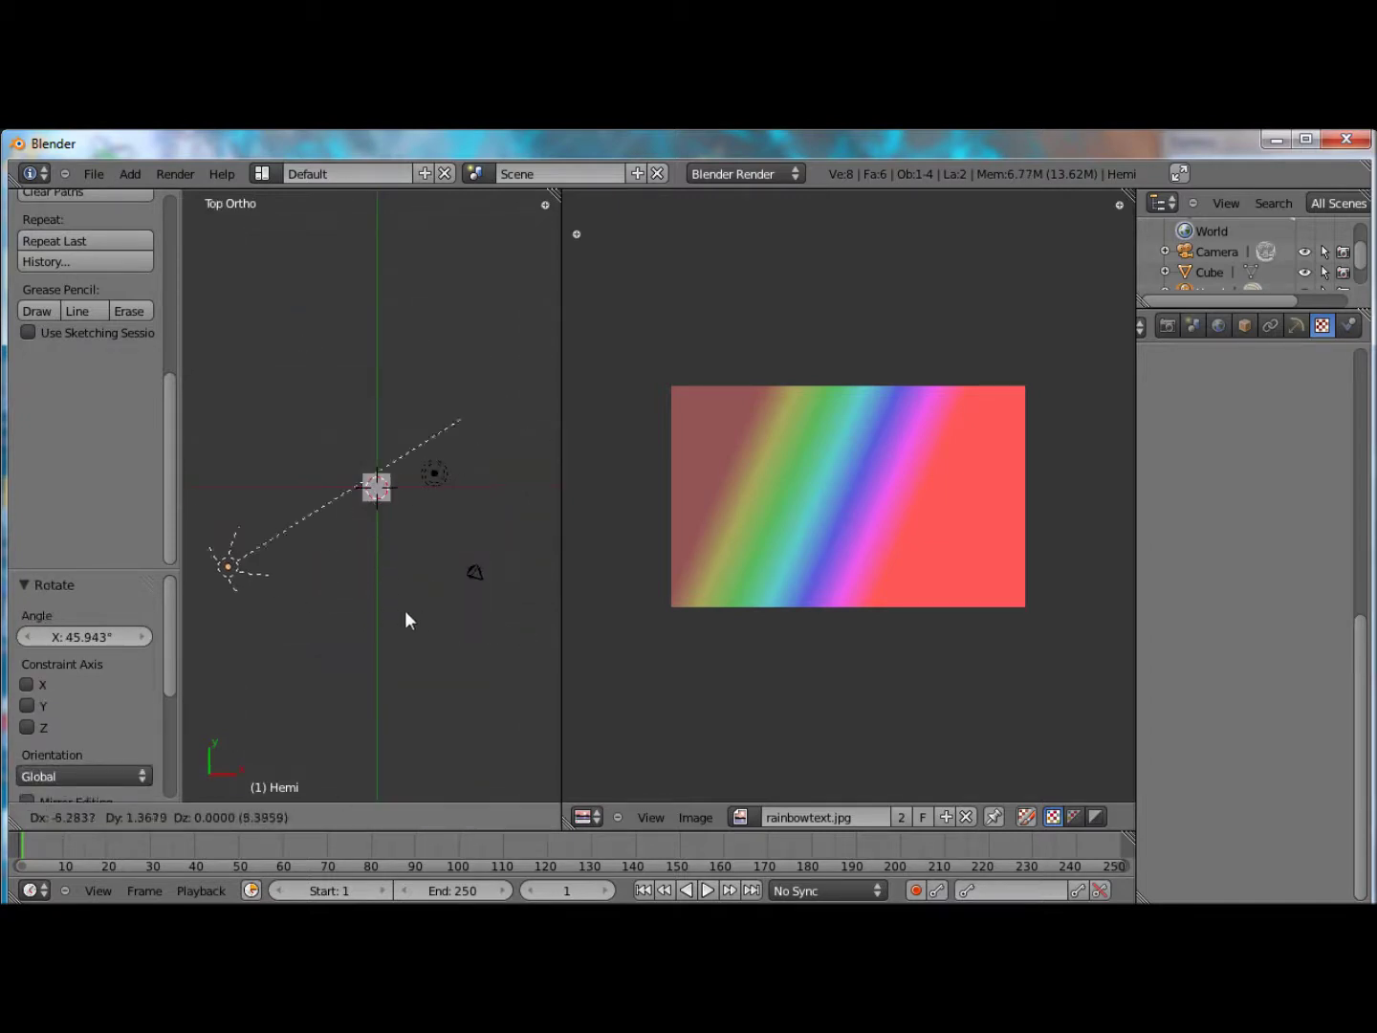
left_click(426, 619)
key("F12")
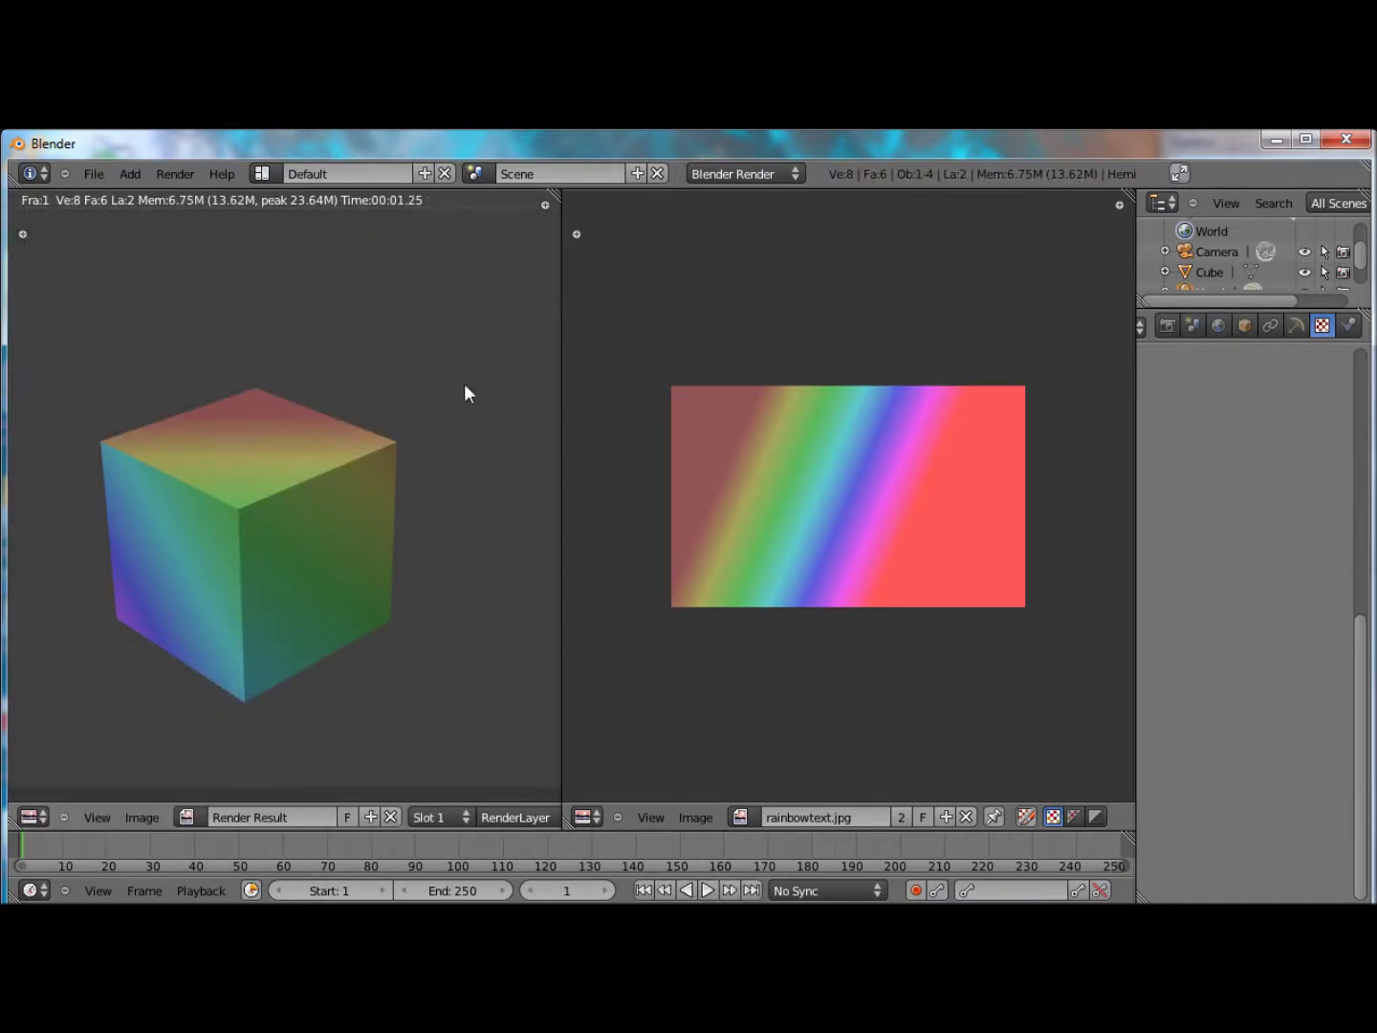
key("Escape")
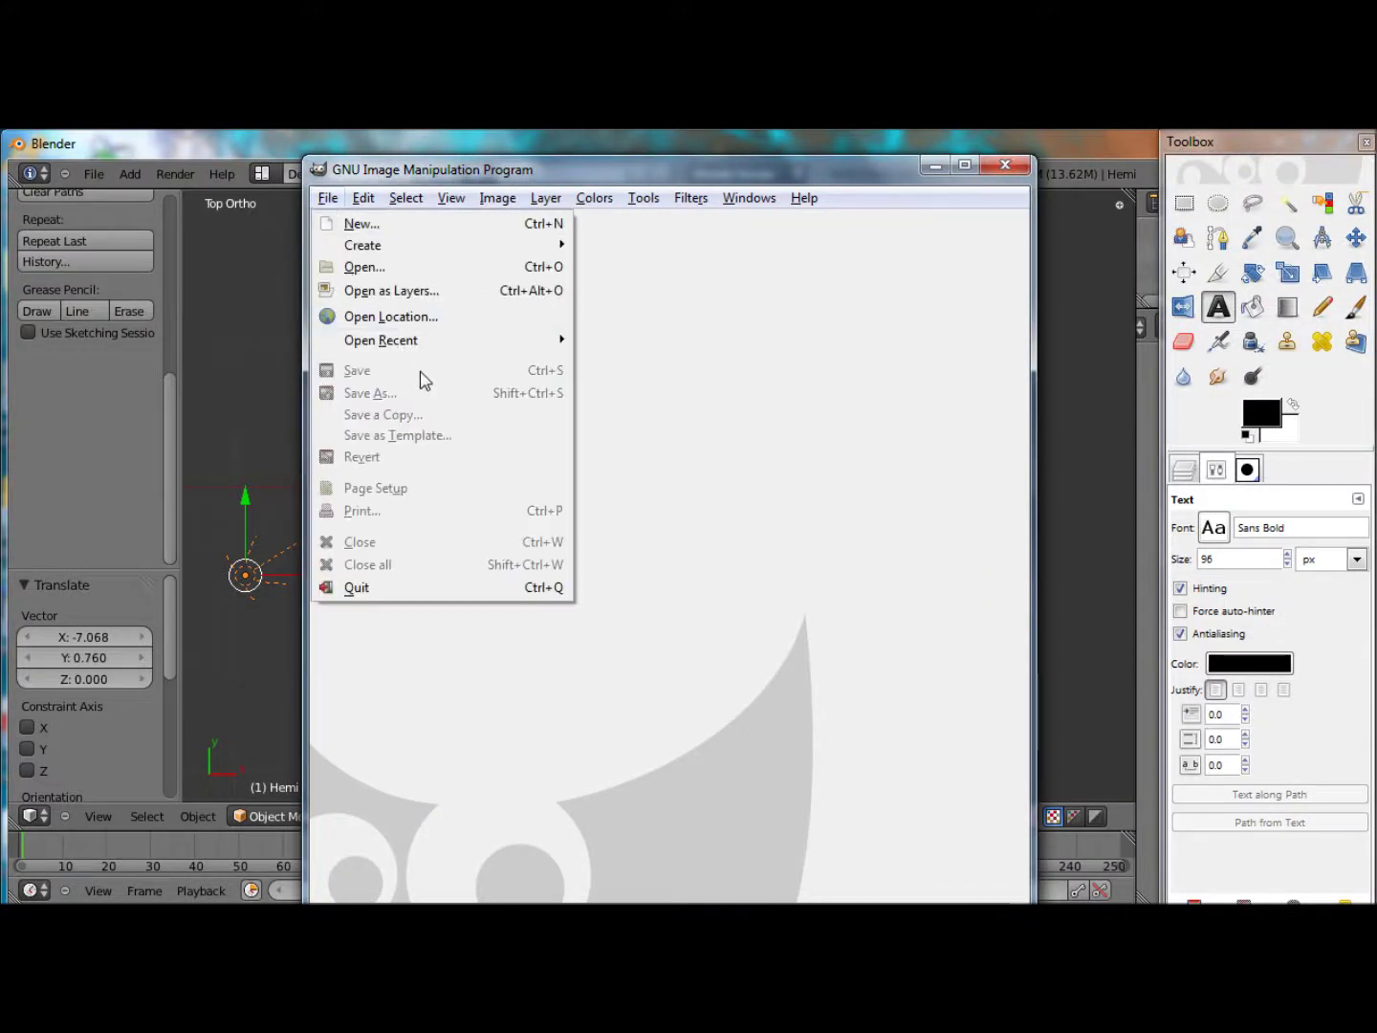
Create a new 640x400 image and add the text A123 B456 in 96 px Sans Bold.
left_click(361, 226)
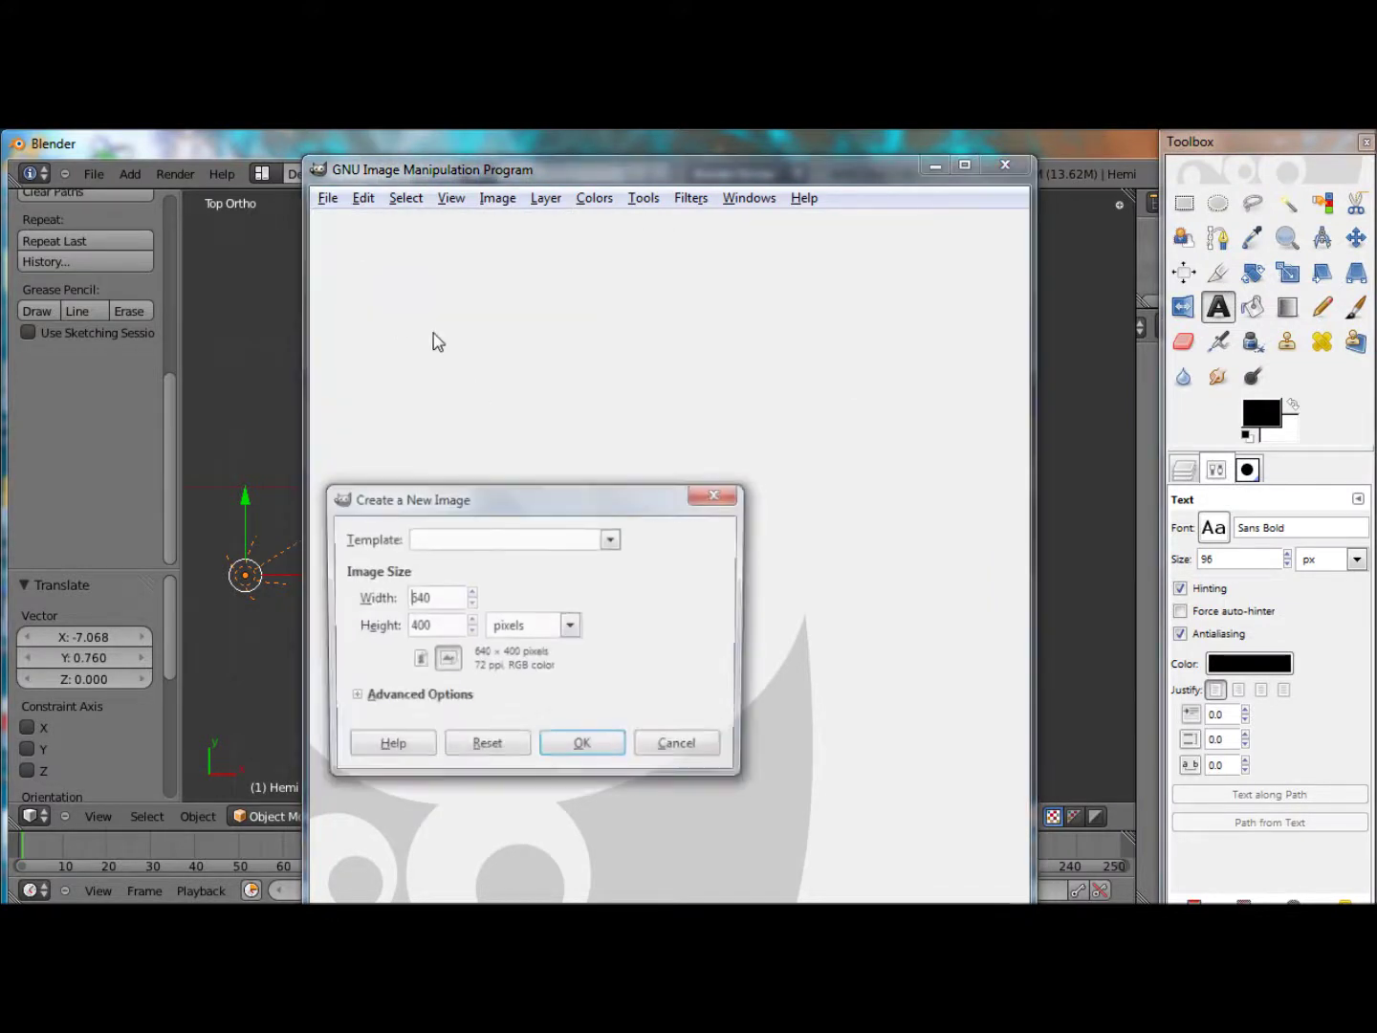
left_click(608, 746)
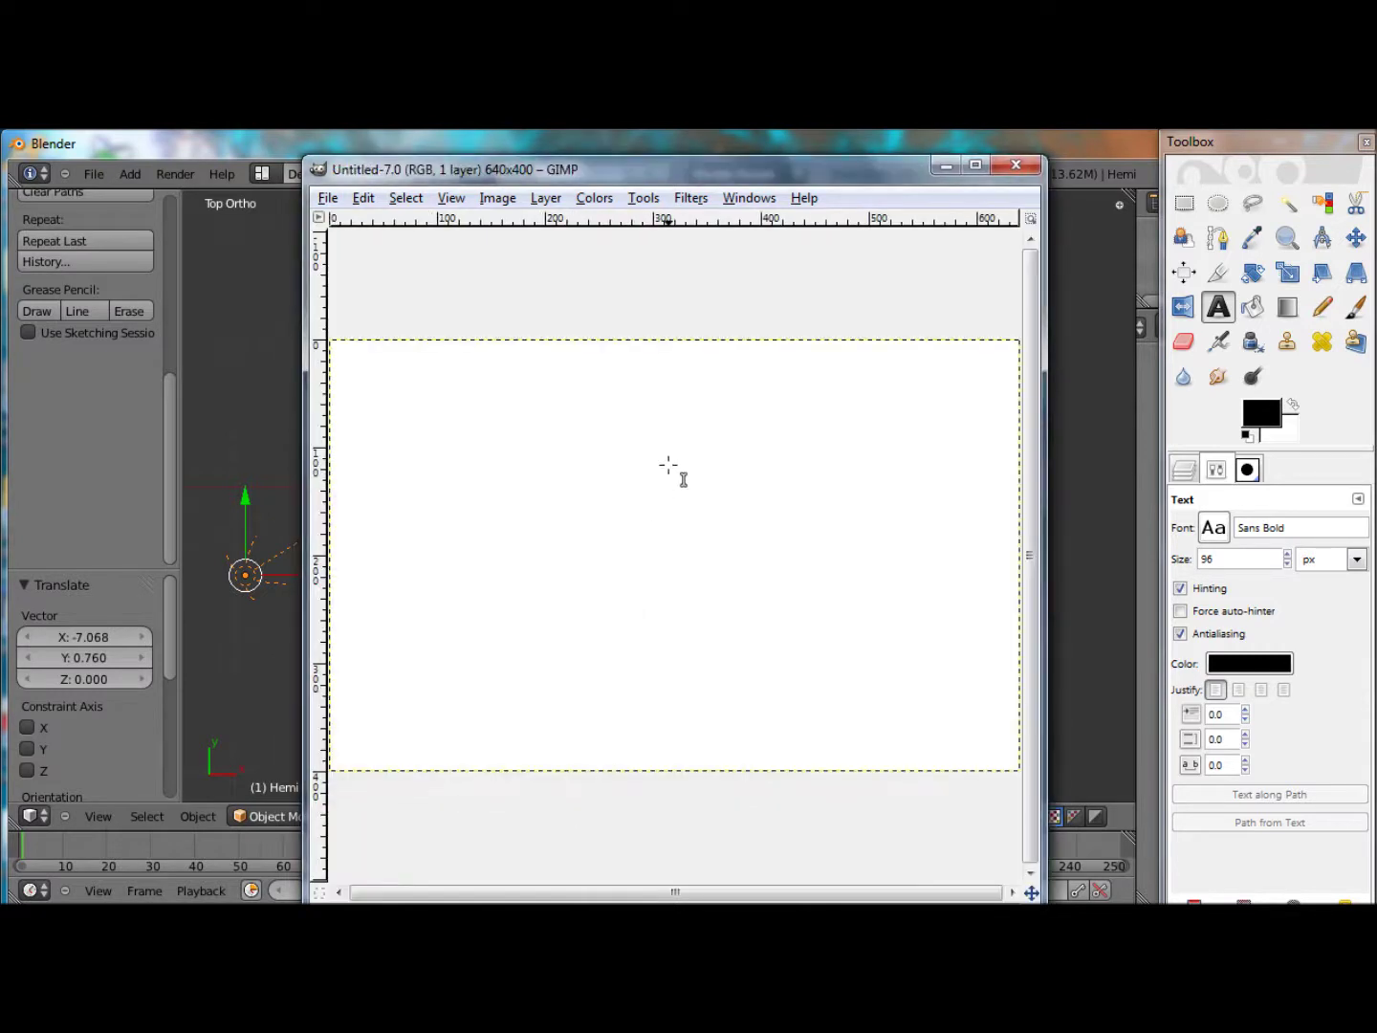
left_click(1226, 312)
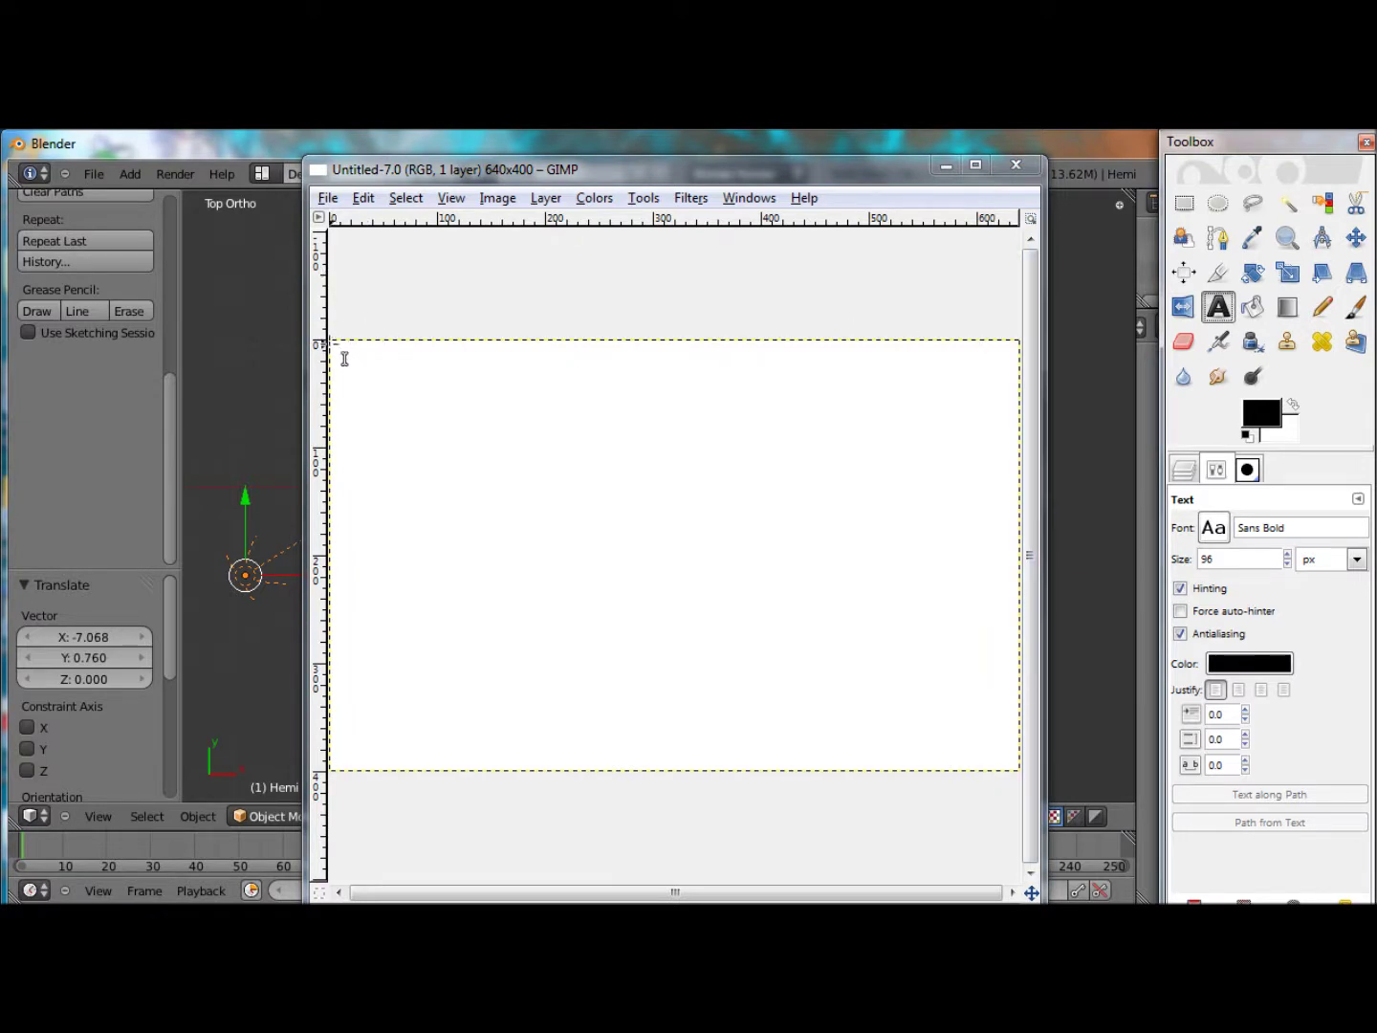
left_click_drag(332, 340, 942, 424)
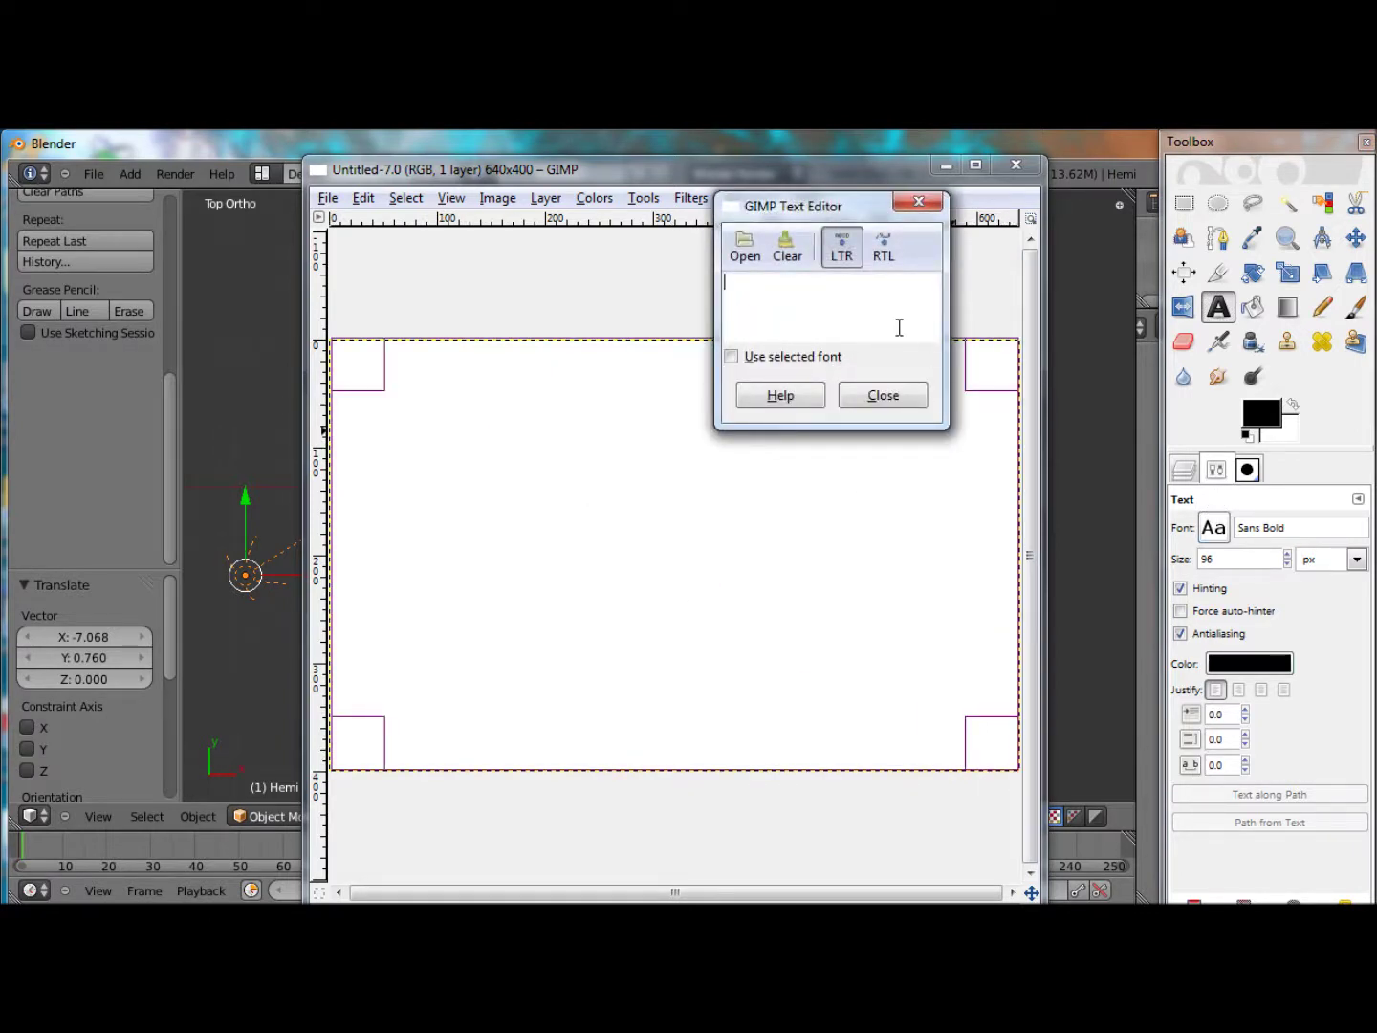
type("A123")
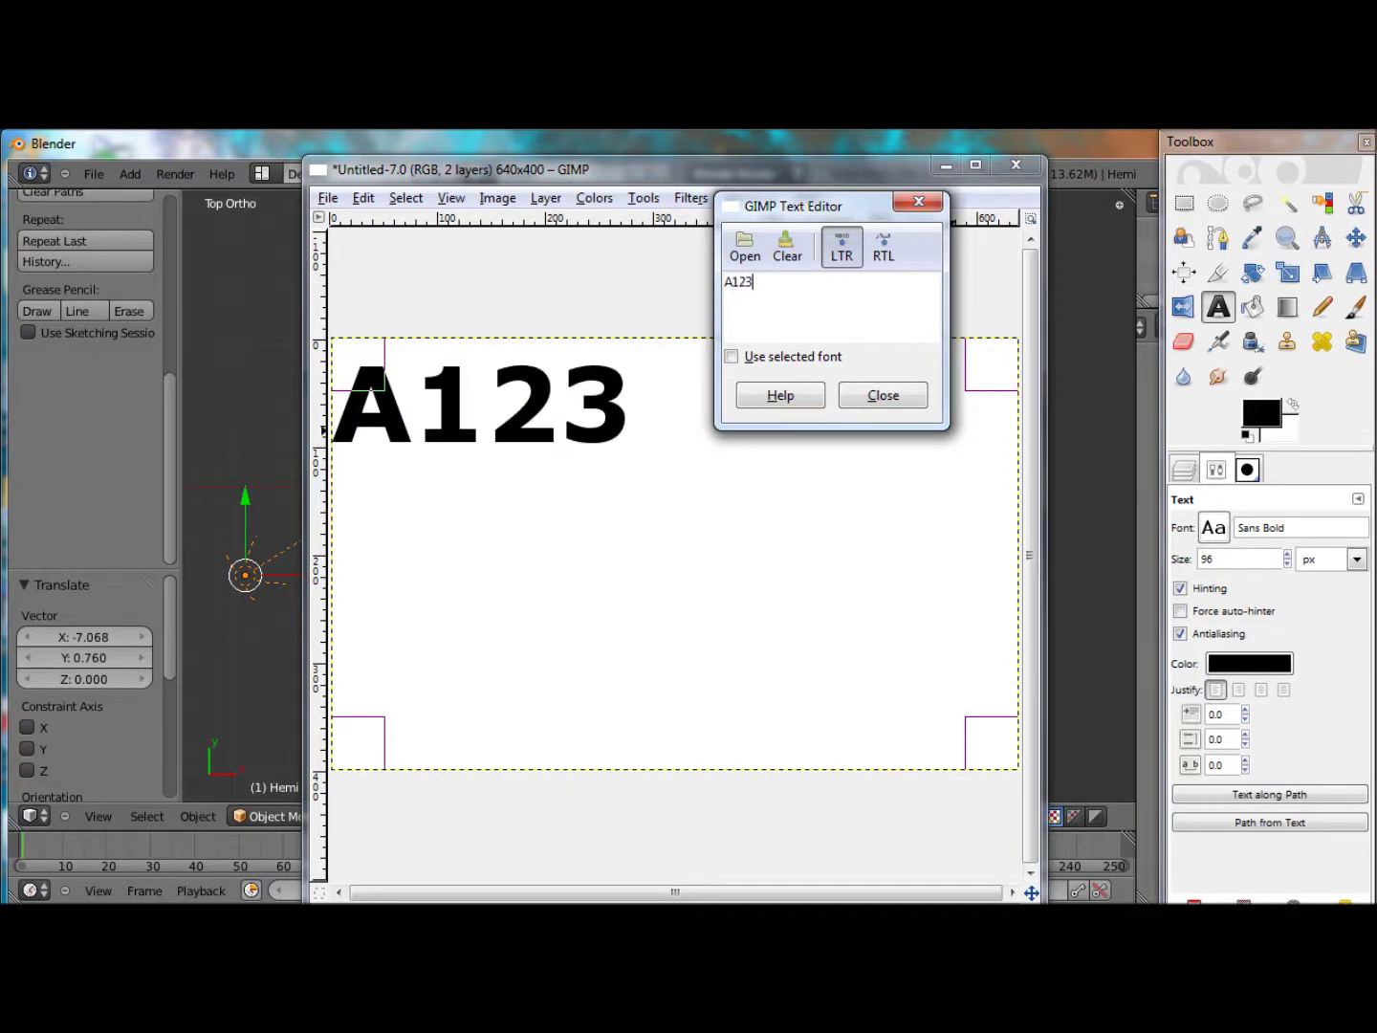
type(" B")
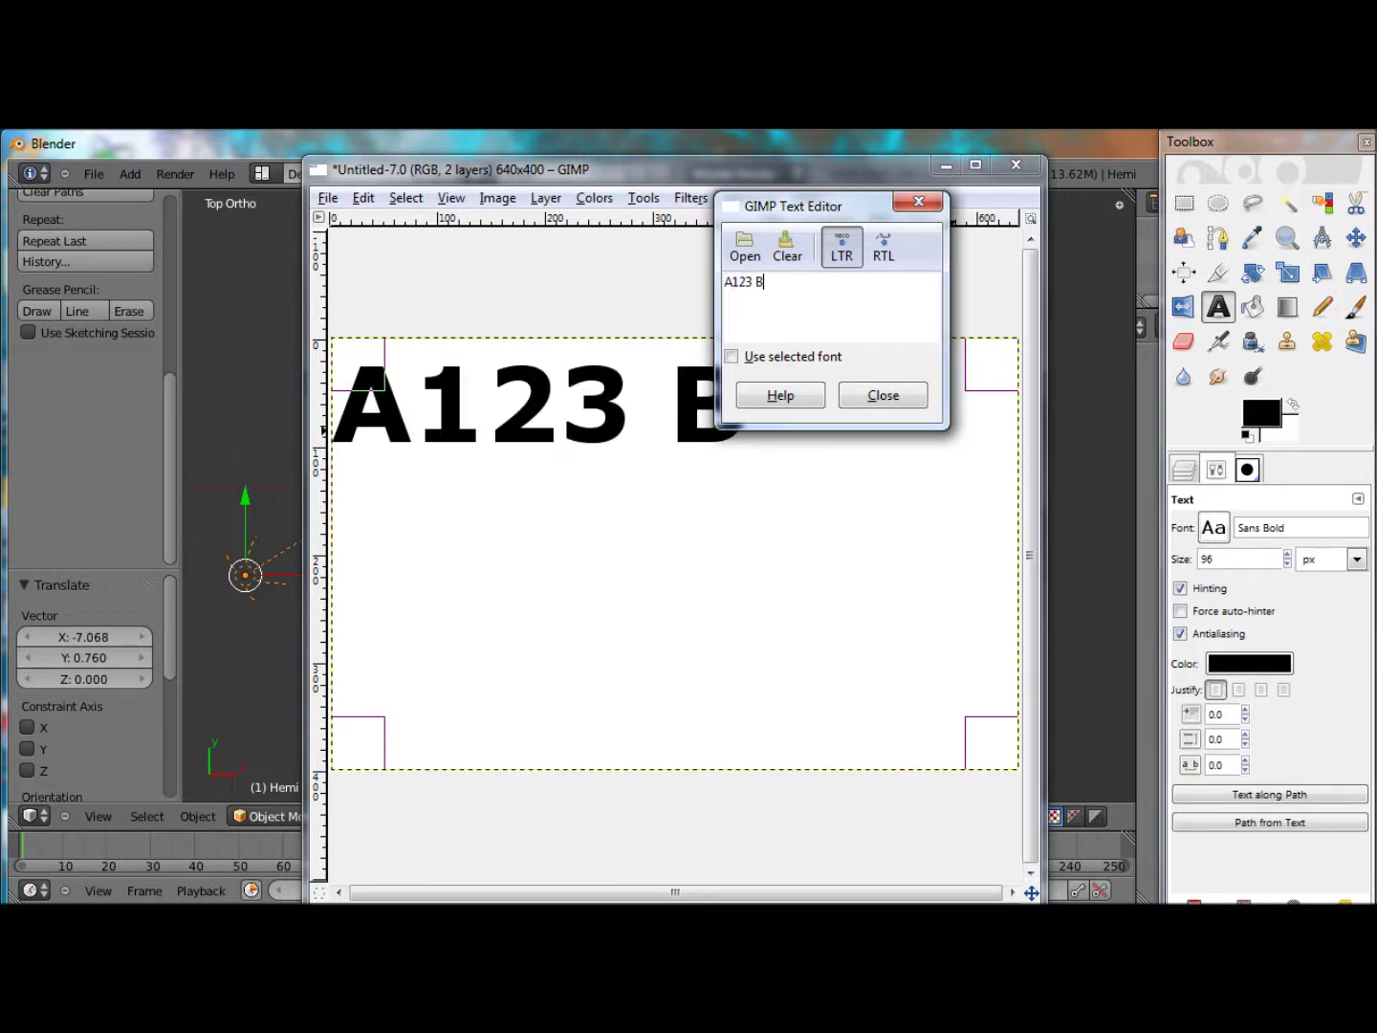
type("456")
left_click(883, 396)
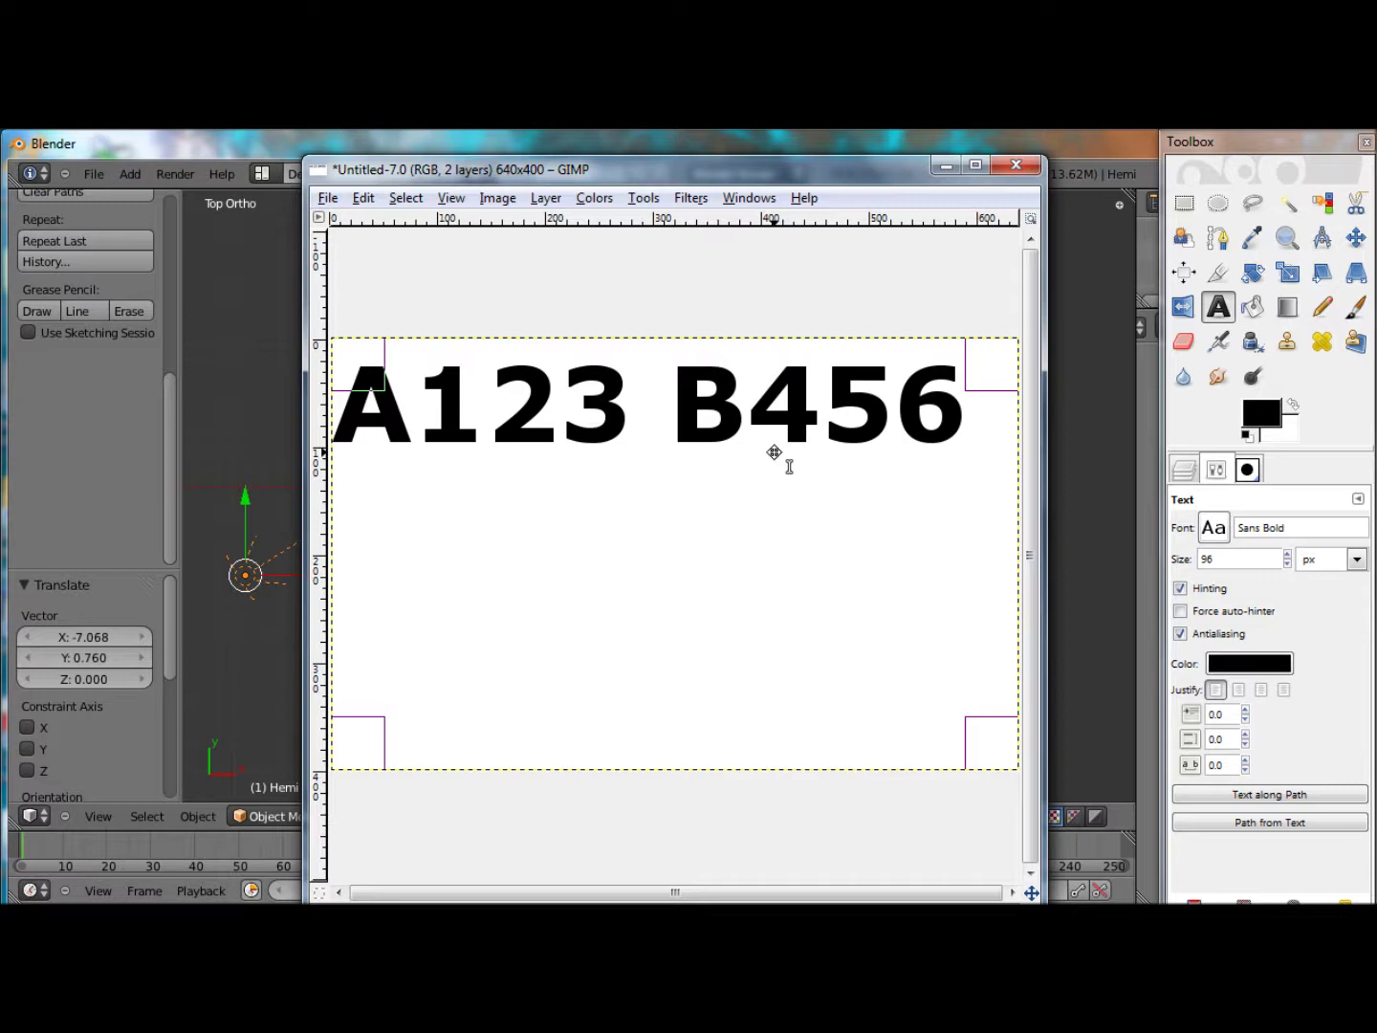
Export the serial-number image as serialno.jpg in Pictures at JPEG quality 85, then quit GIMP.
left_click(333, 203)
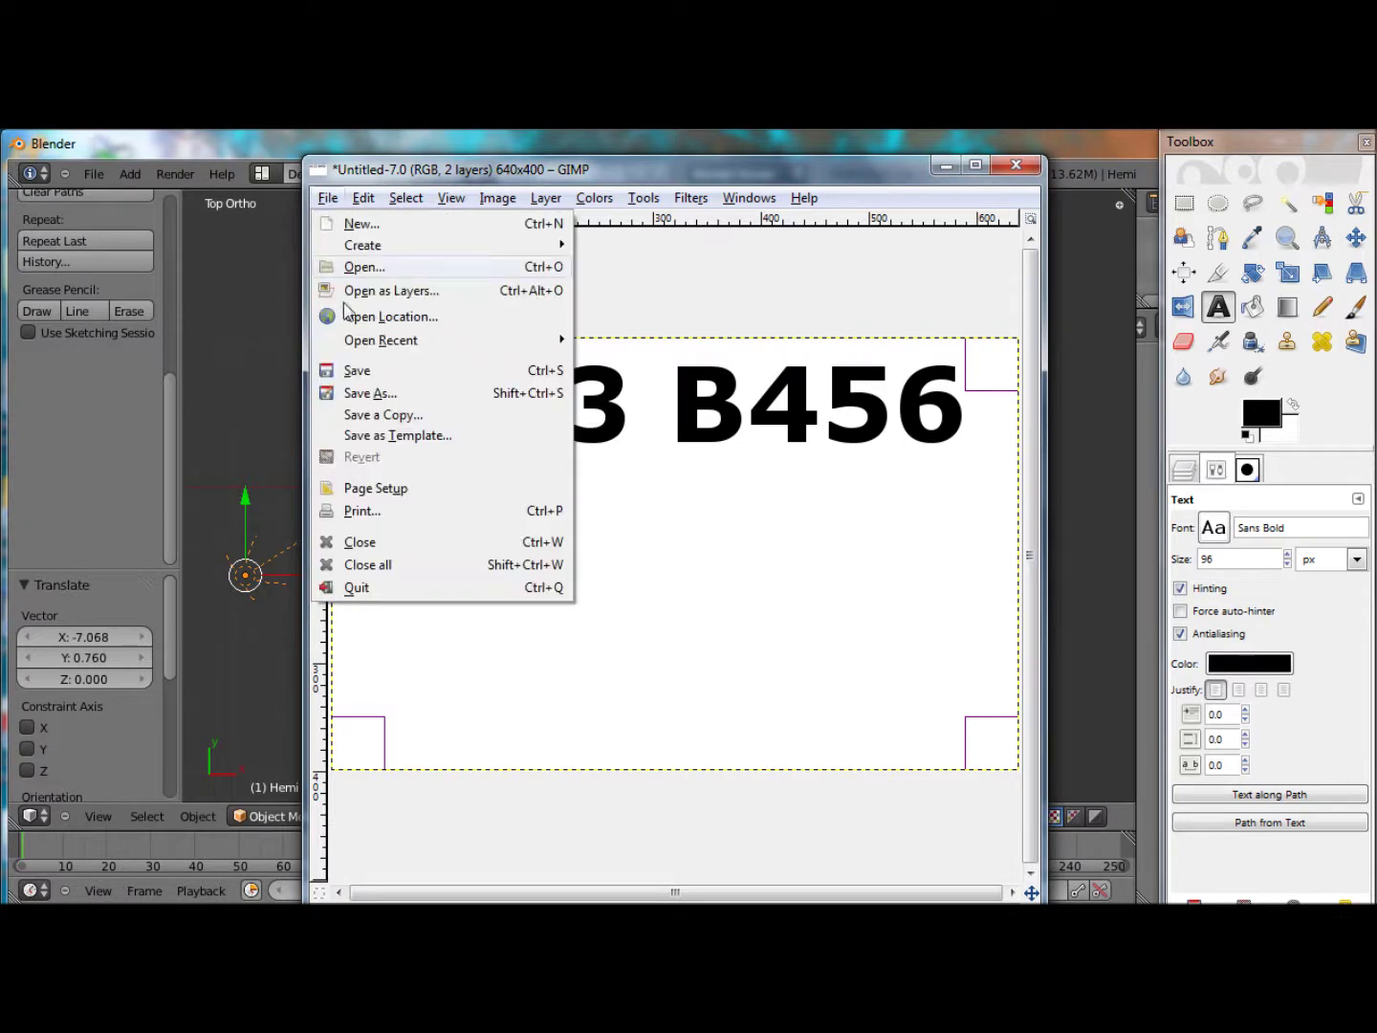
left_click(396, 392)
type("serialno.jpg")
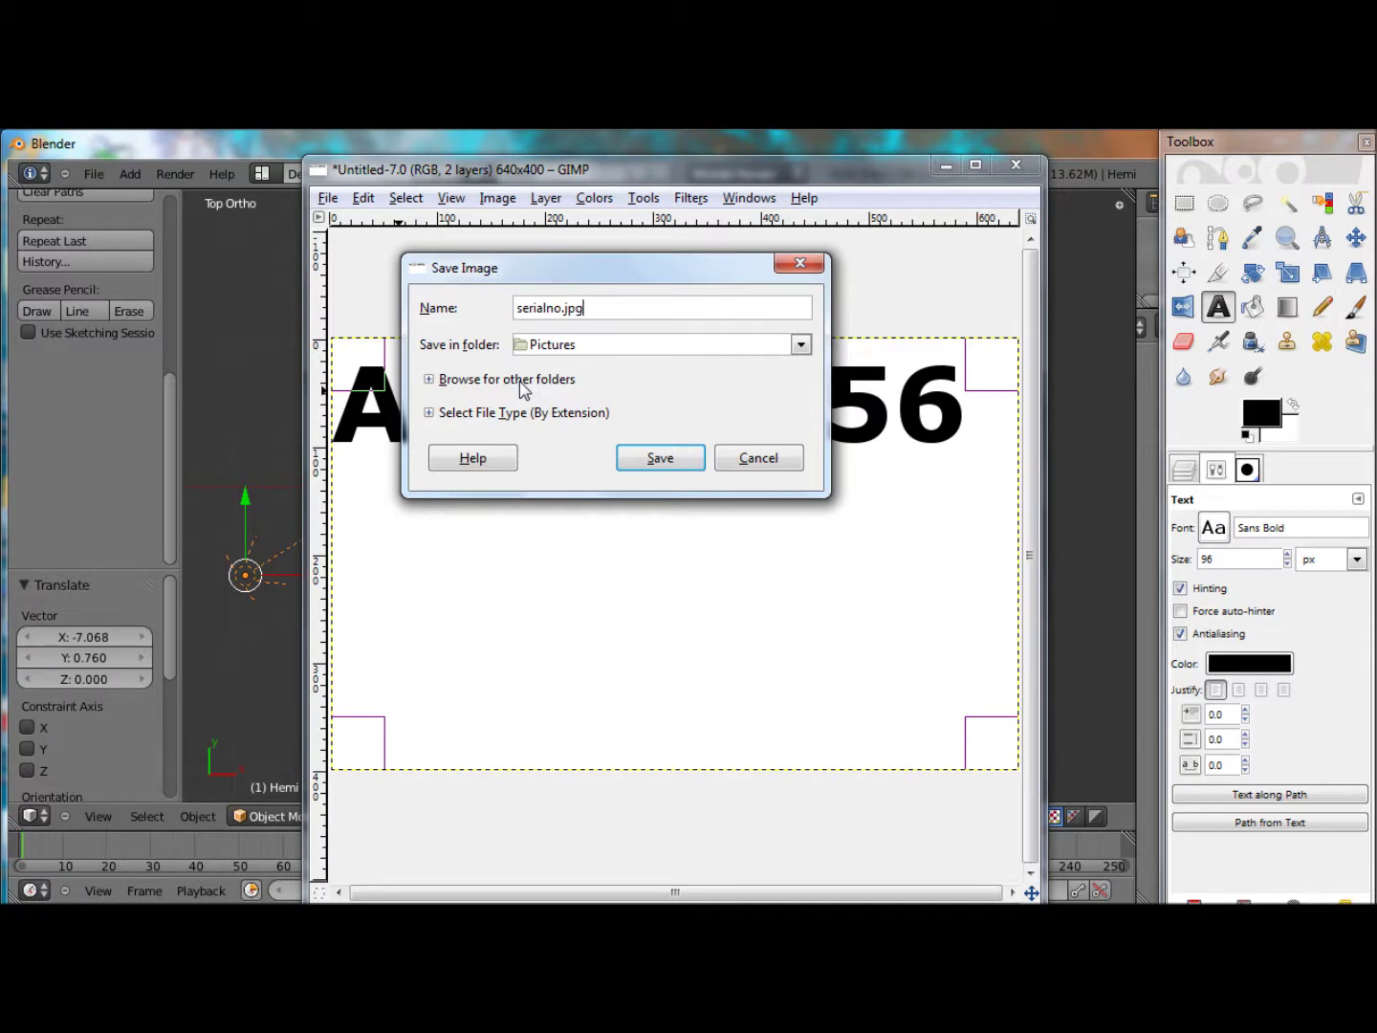
key("Return")
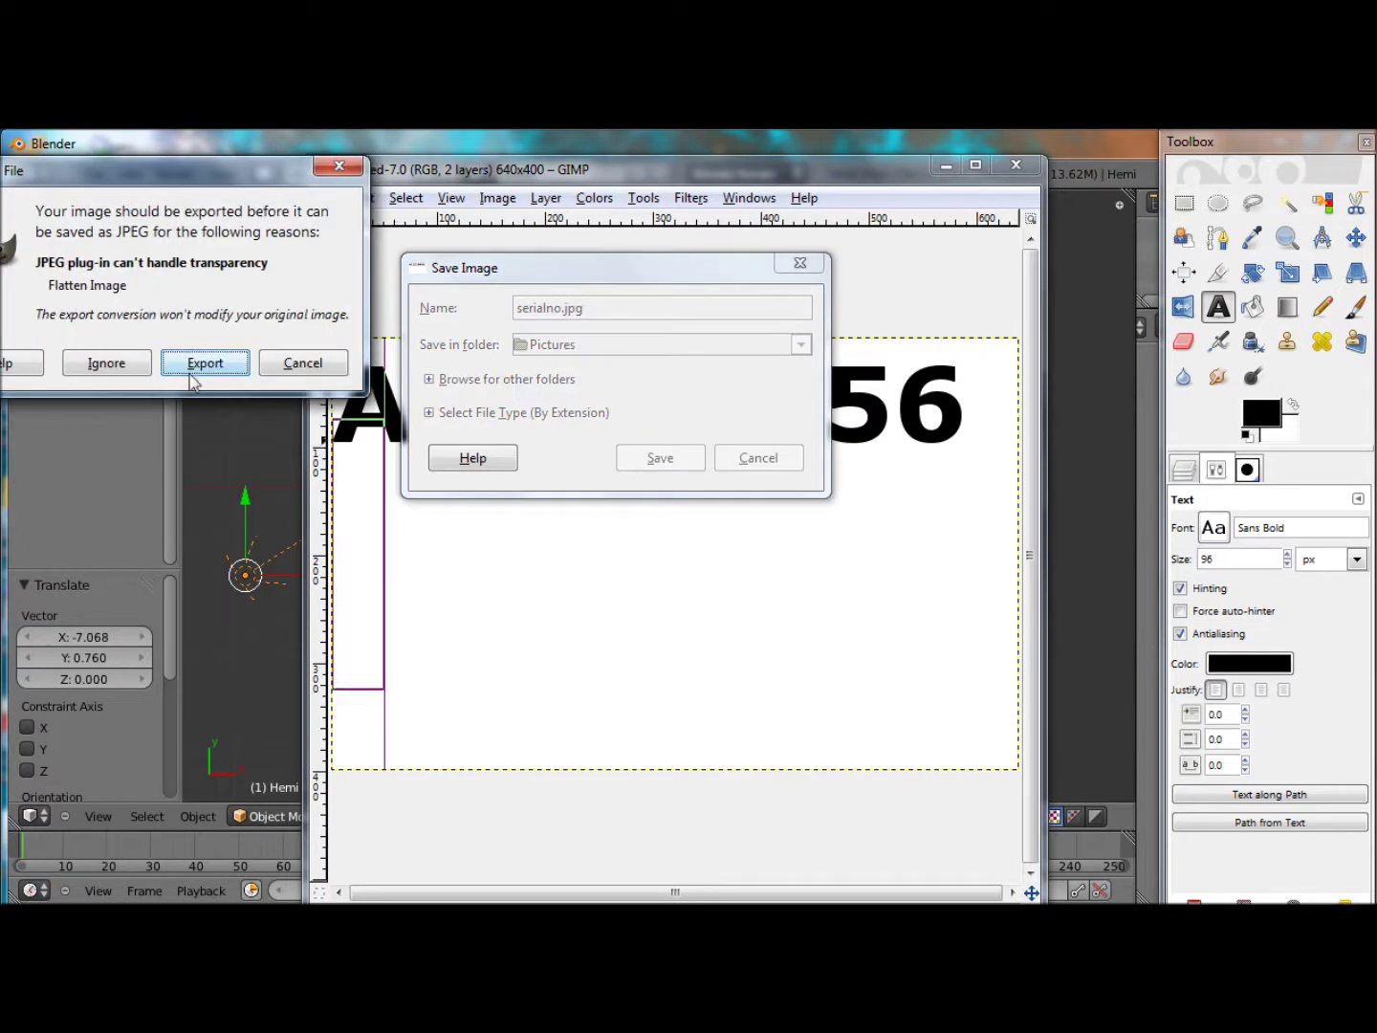
left_click(203, 363)
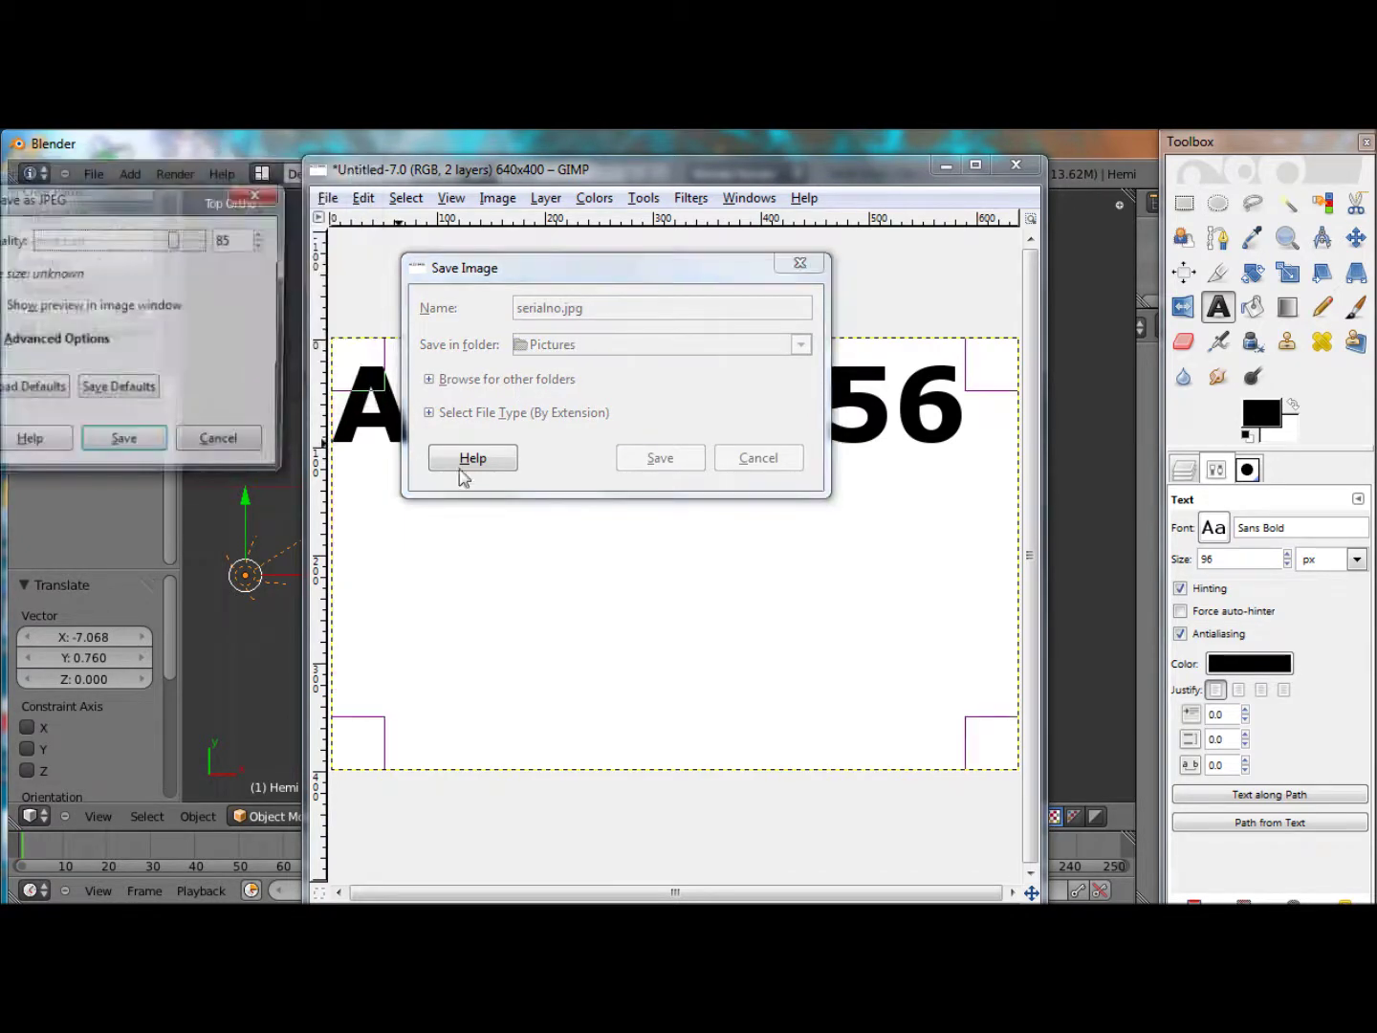
left_click(147, 443)
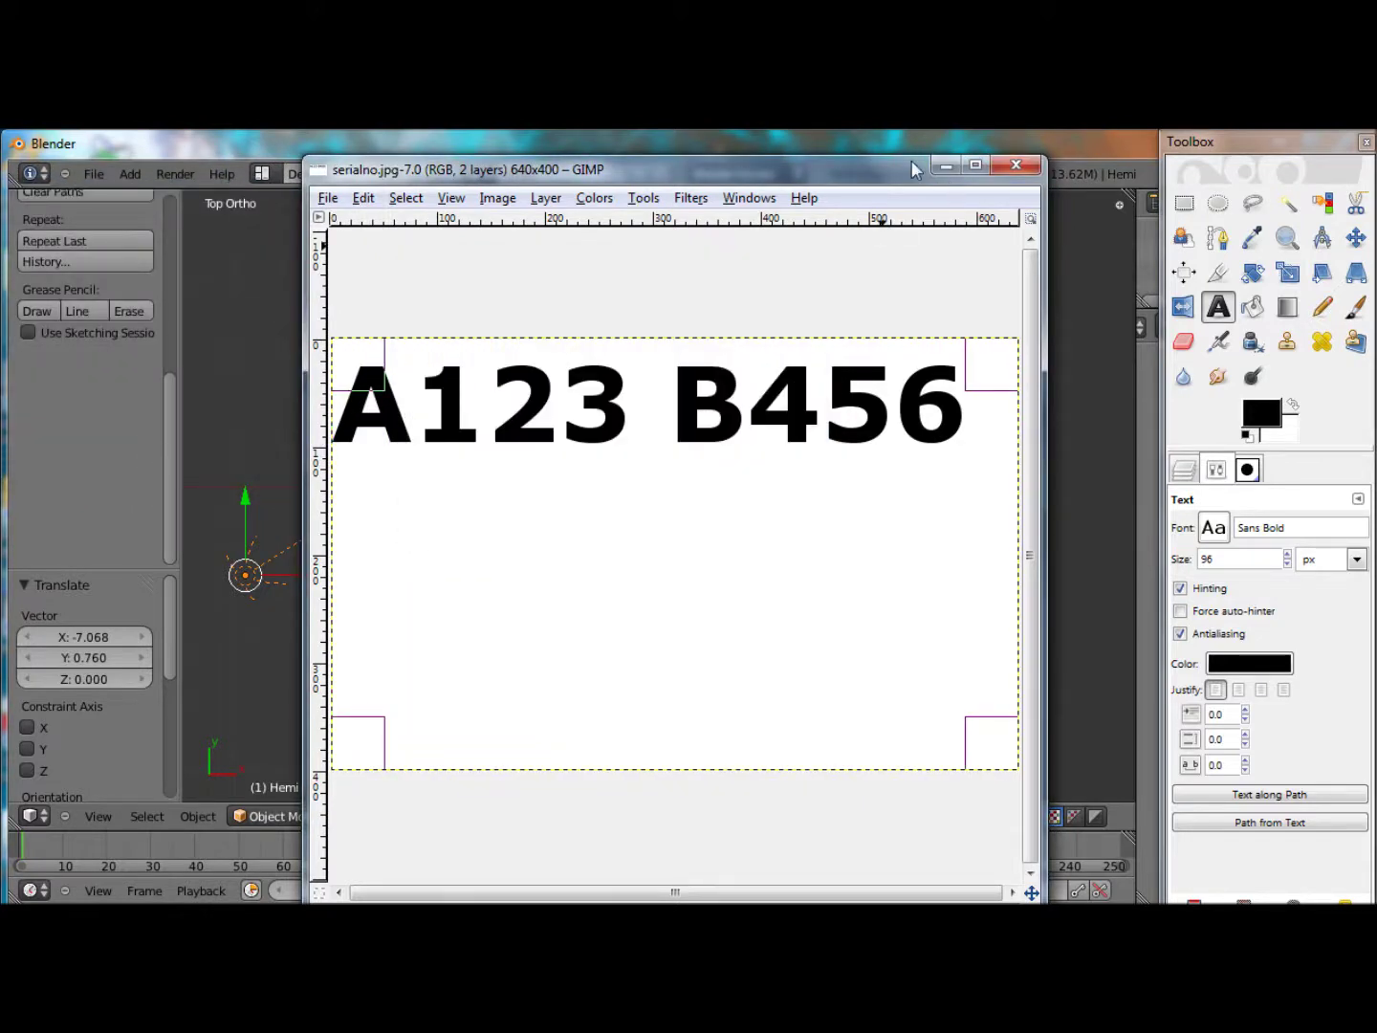
left_click(1015, 164)
left_click(1015, 165)
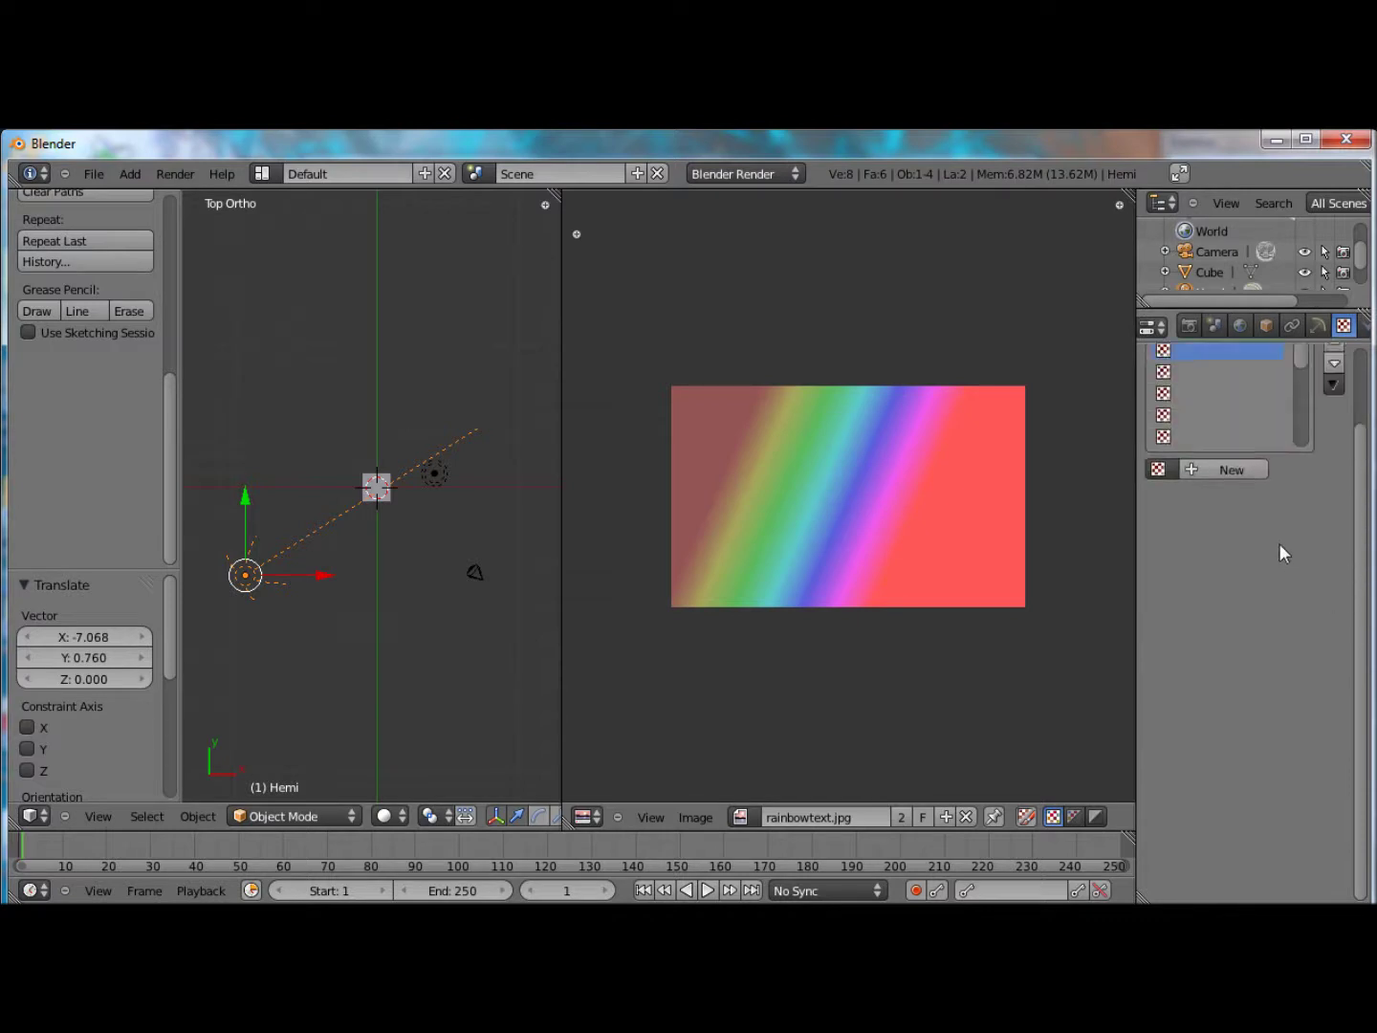
Select the cube and create a new Image or Movie texture in the empty second slot.
right_click(384, 489)
scroll(401, 488, "up", 5)
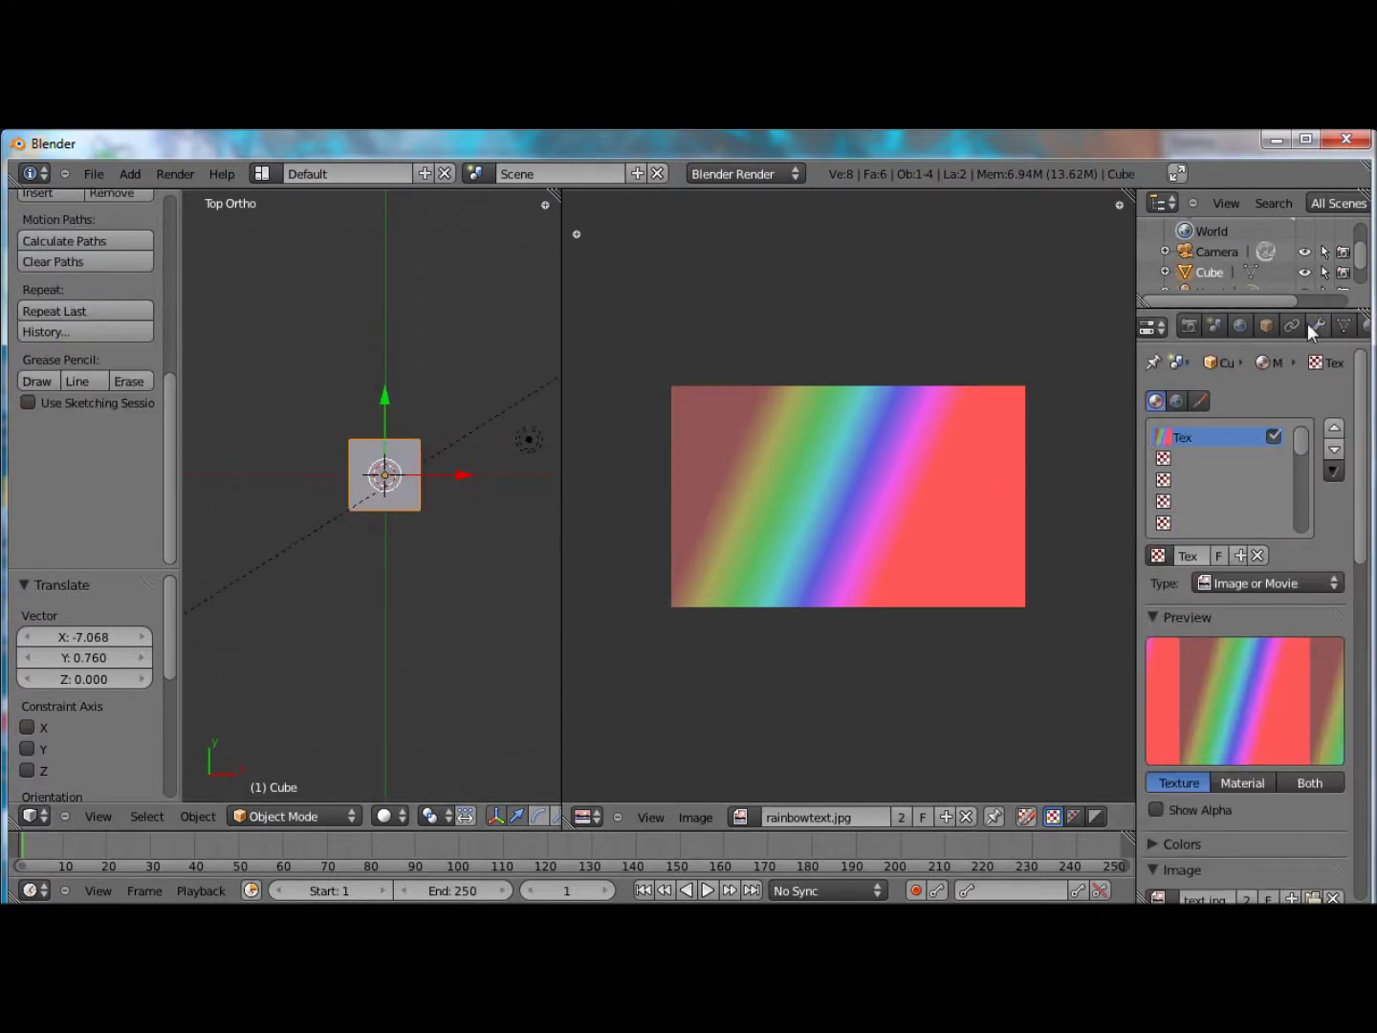
scroll(1312, 331, "down", 3)
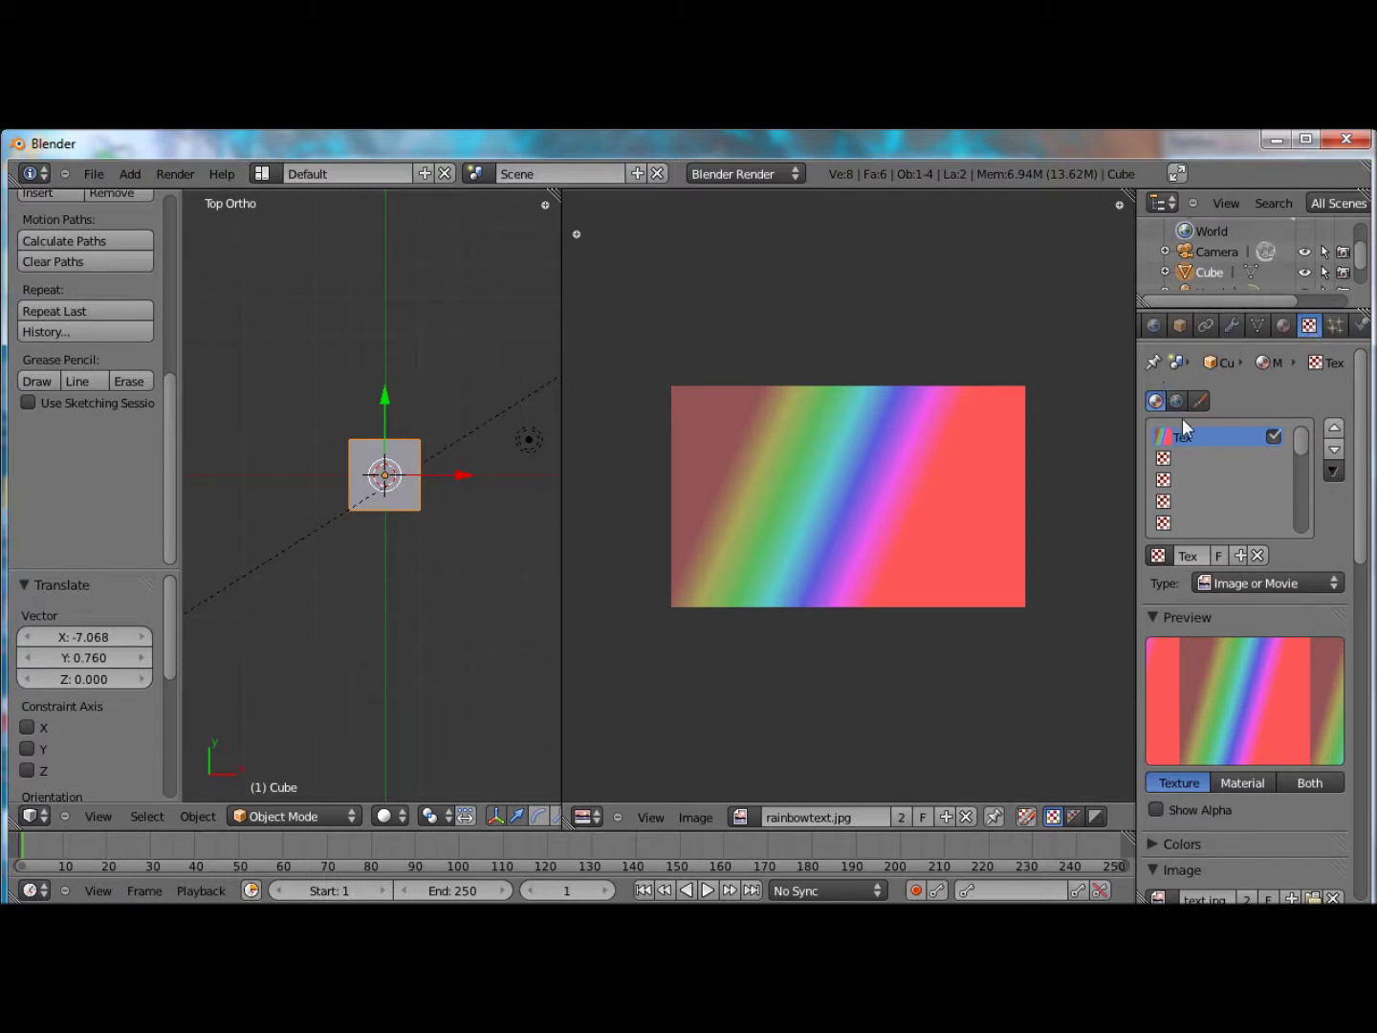
left_click(1175, 459)
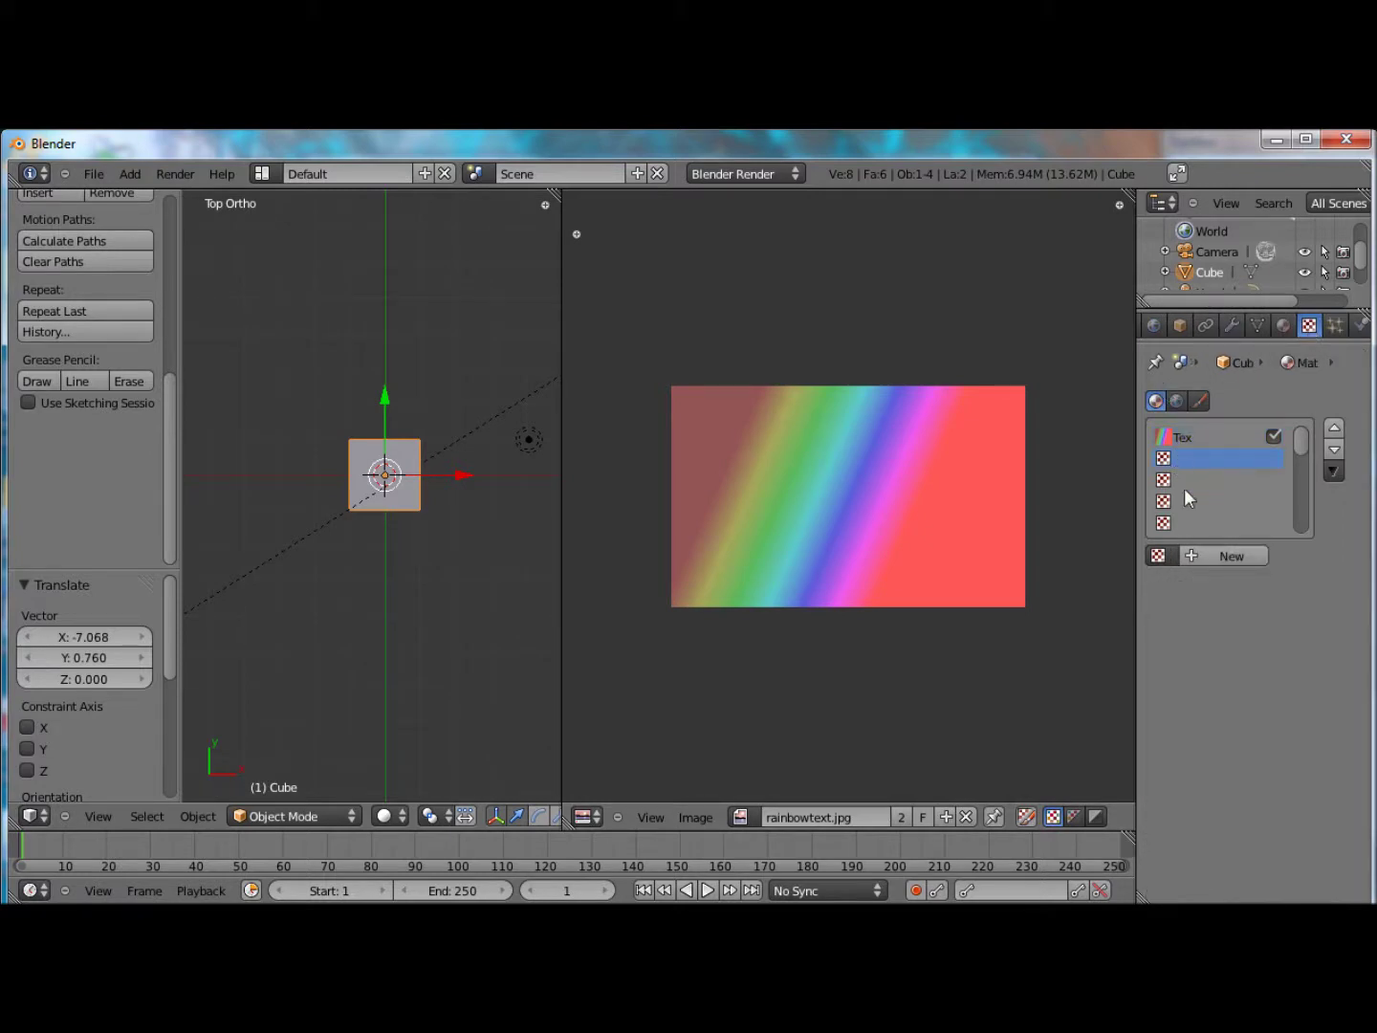
left_click(1212, 553)
left_click(1207, 581)
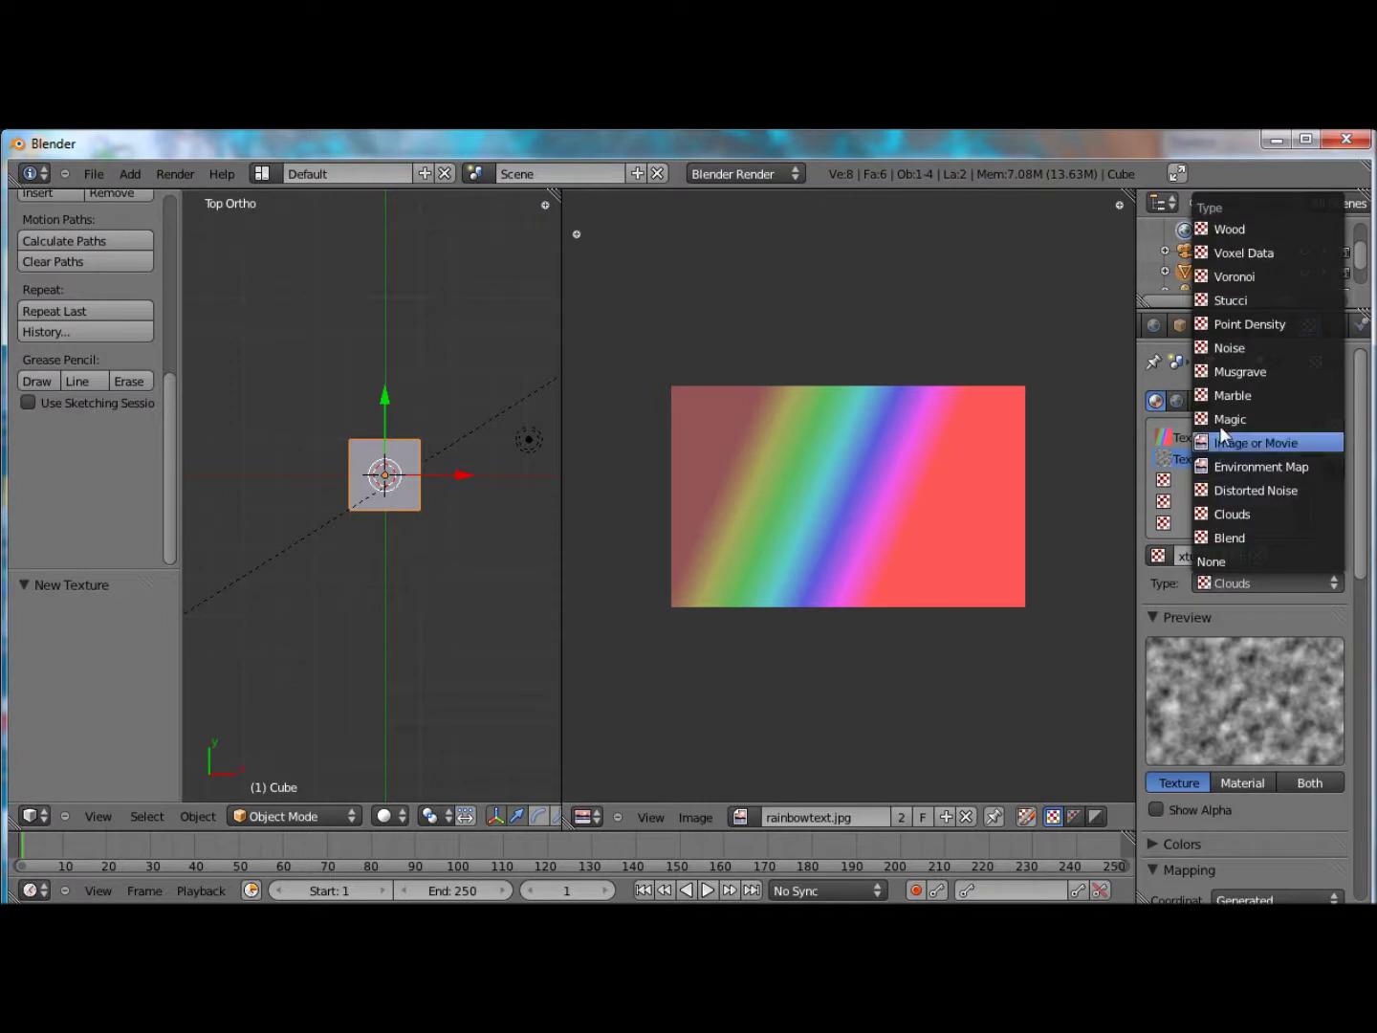
left_click(1243, 439)
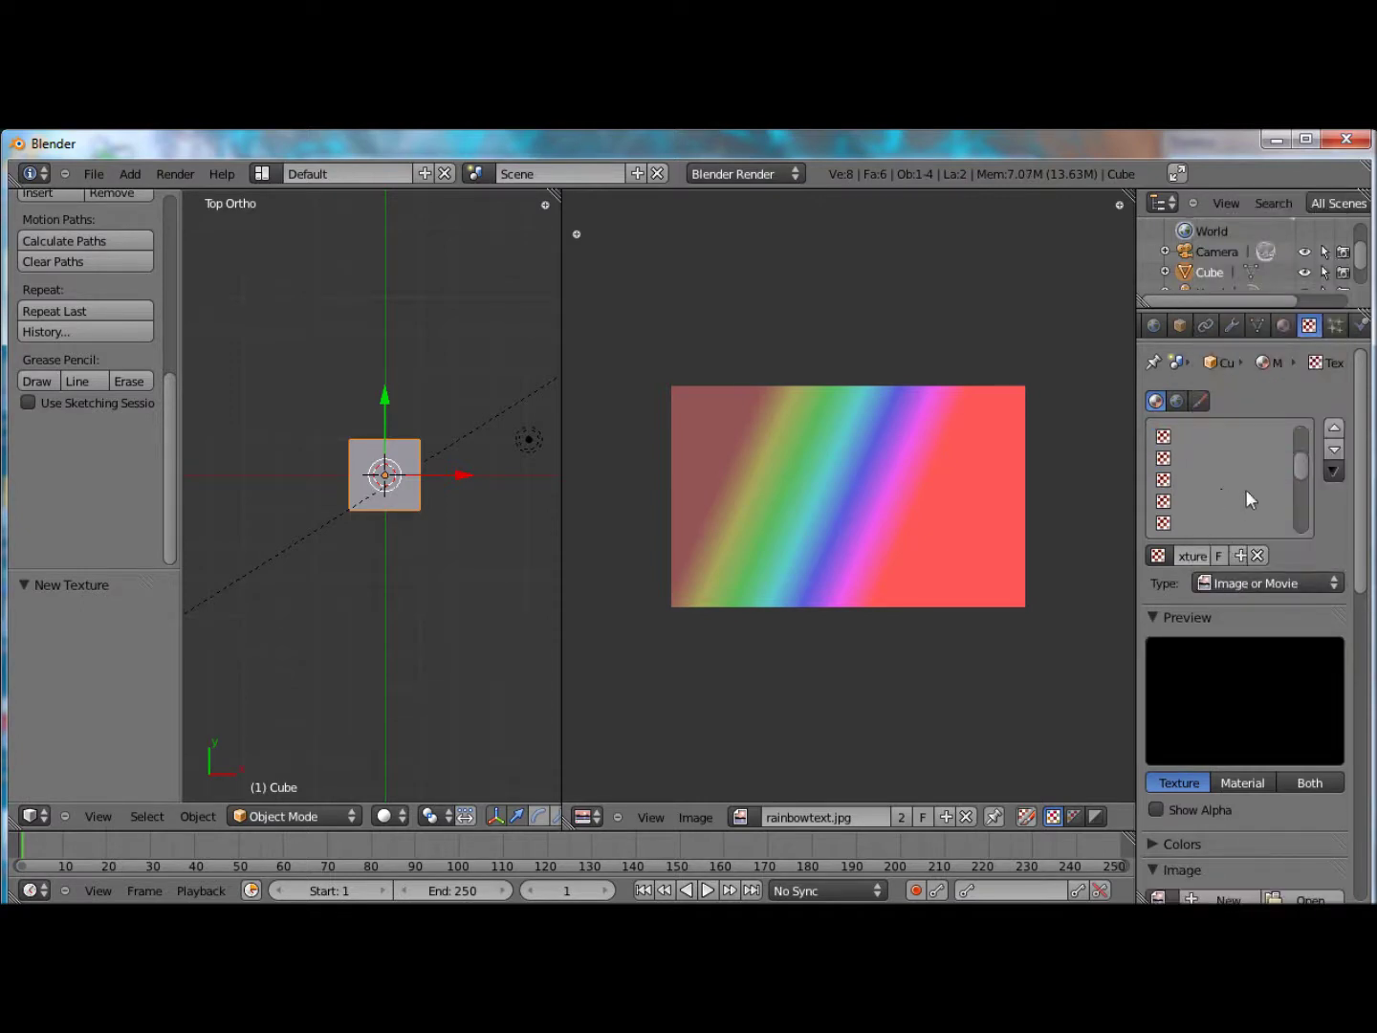
Bring up the Open Image file browser for the new image texture.
scroll(1330, 509, "down", 5)
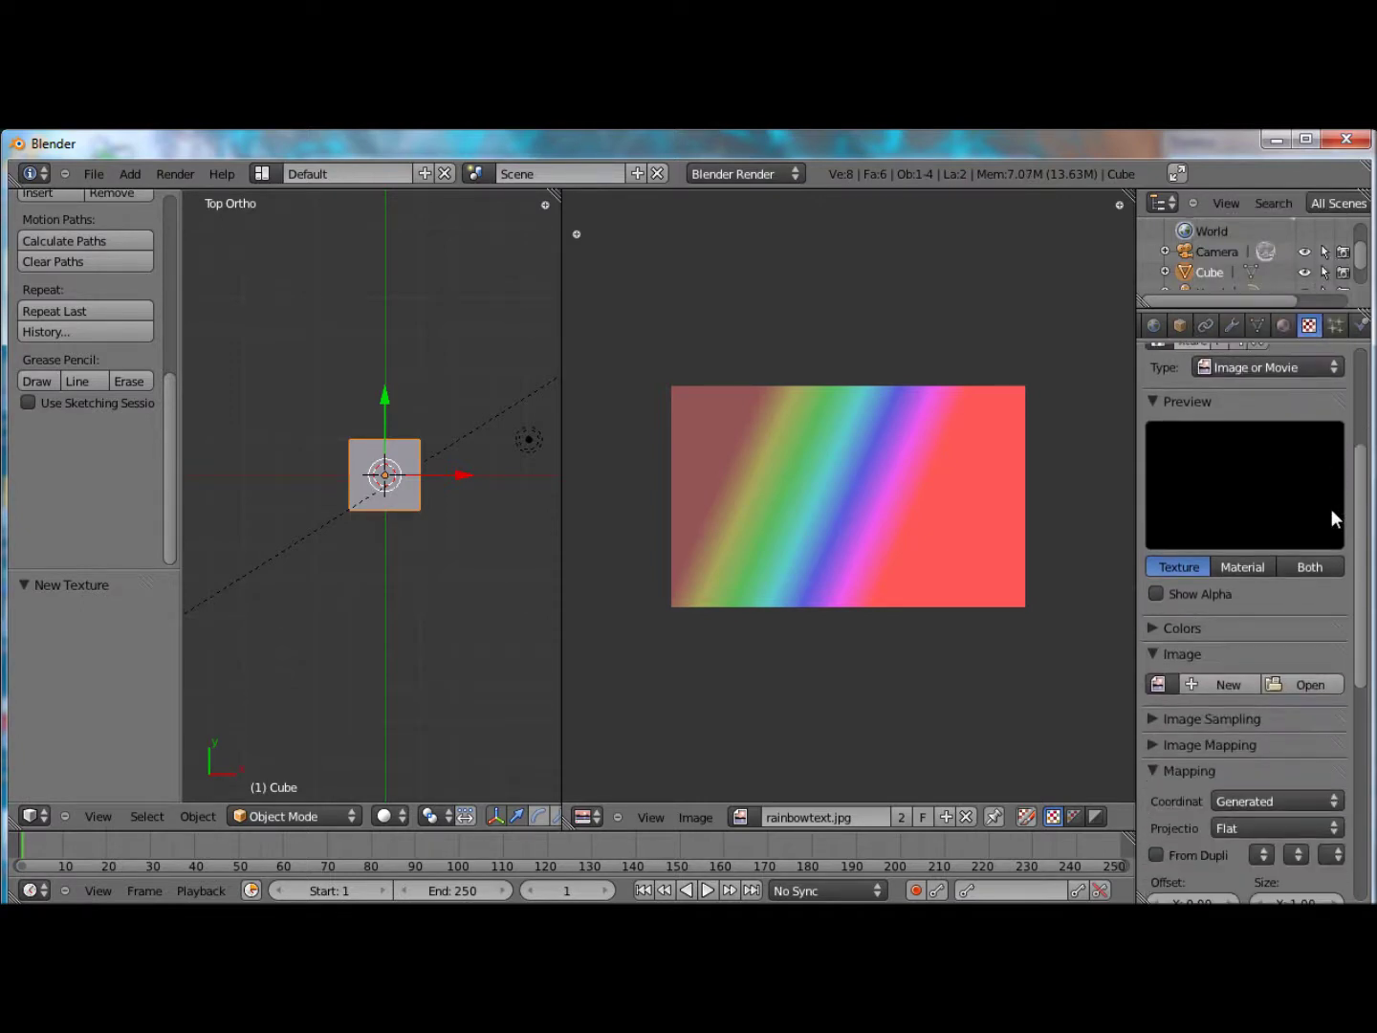
scroll(1272, 679, "down", 1)
left_click(1159, 641)
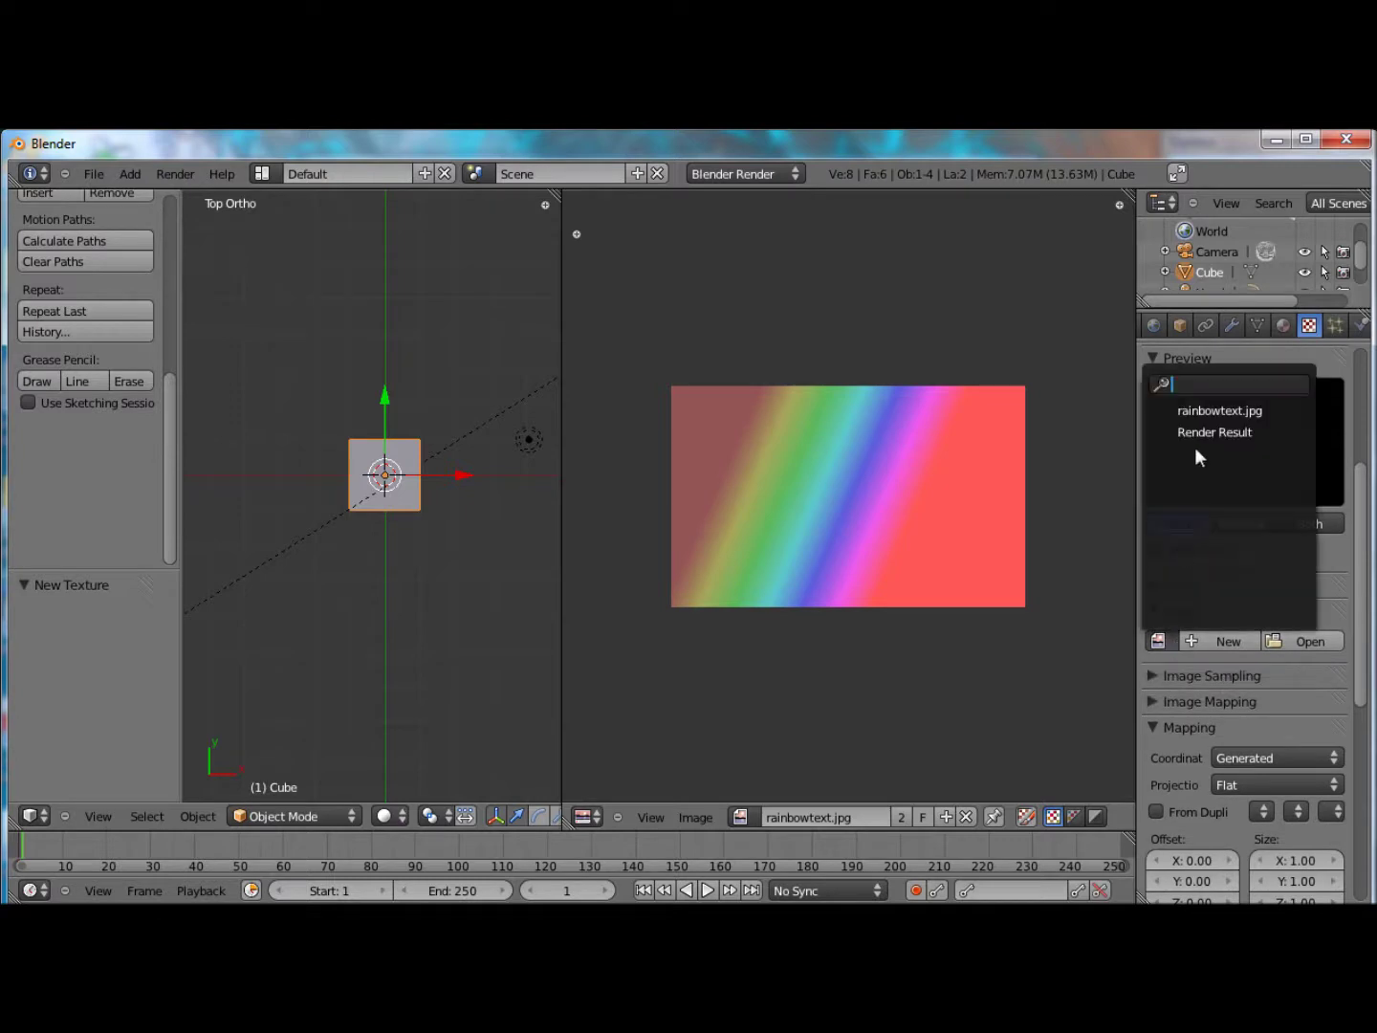
left_click(1290, 642)
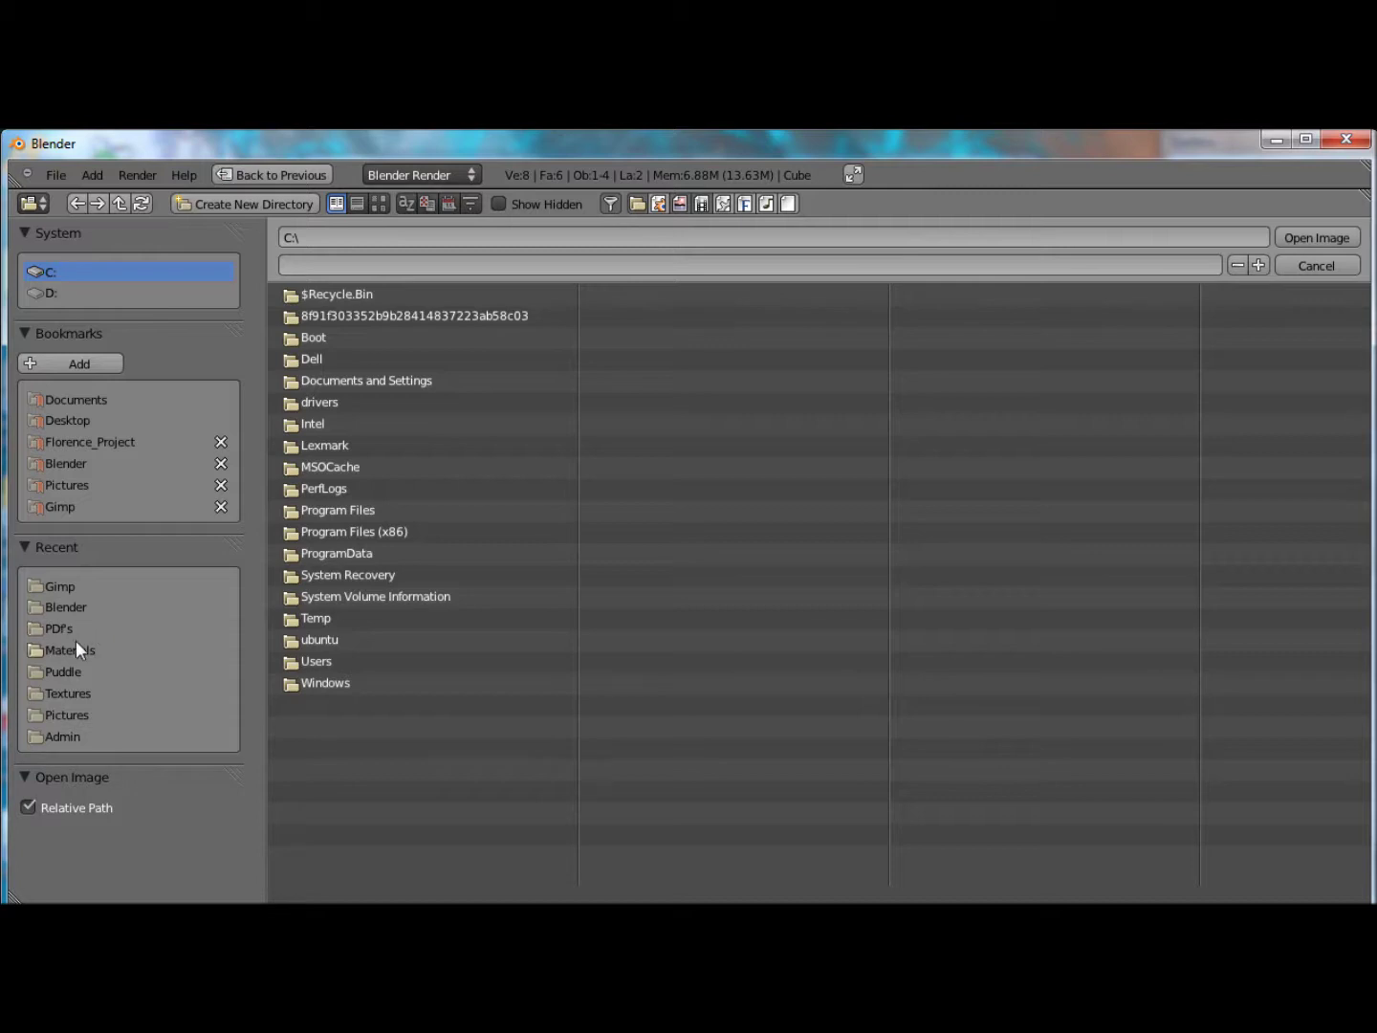
Load serialno.jpg from the Pictures folder into the new image texture.
left_click(82, 712)
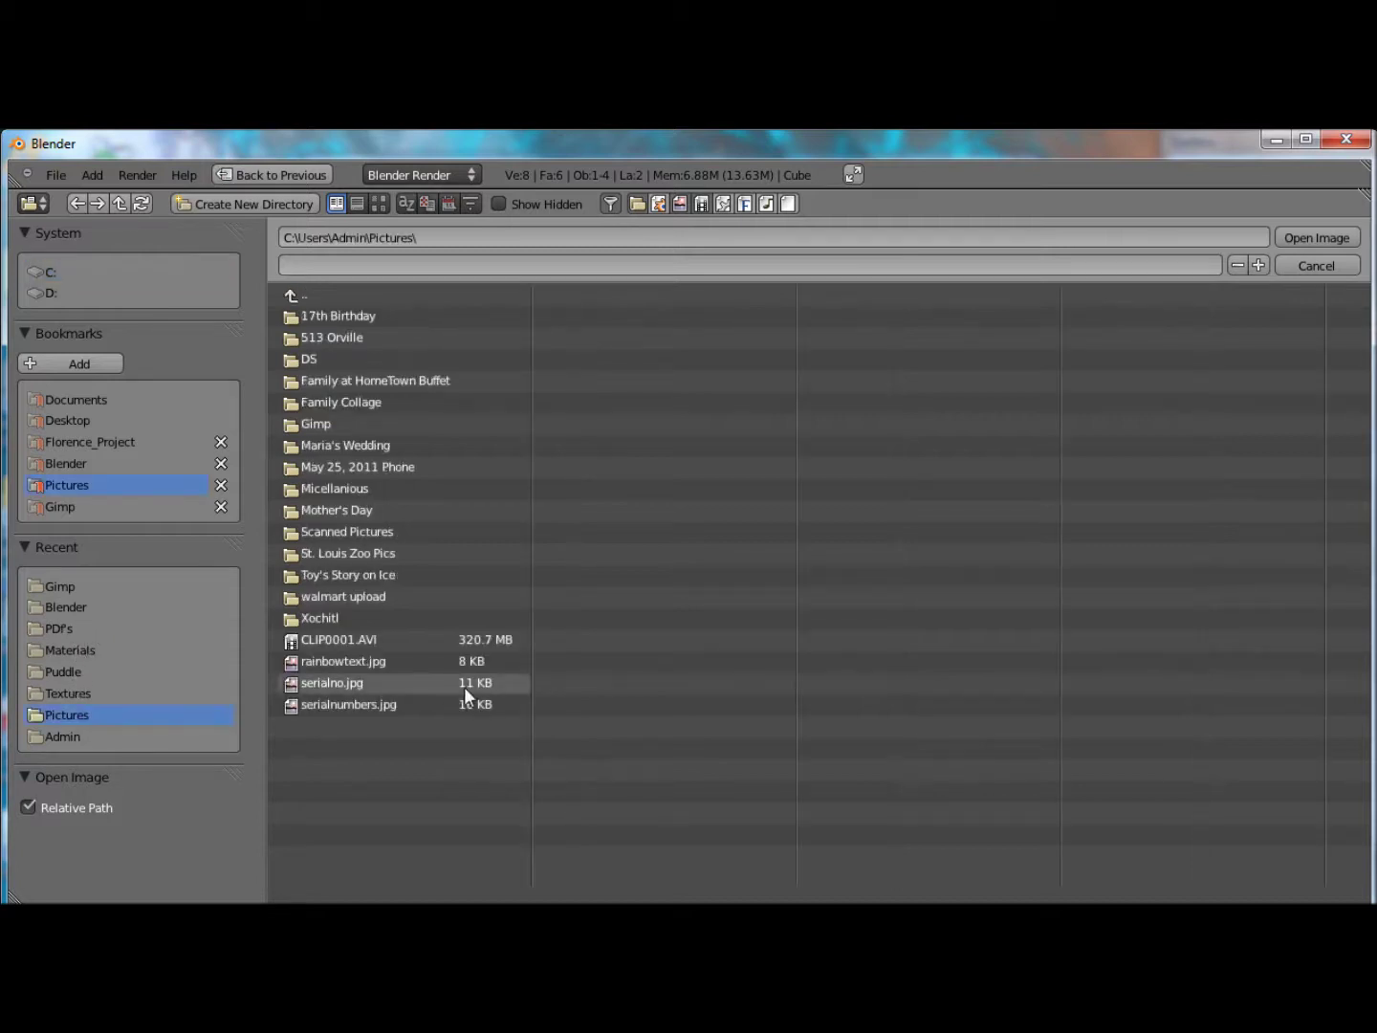
double_click(354, 683)
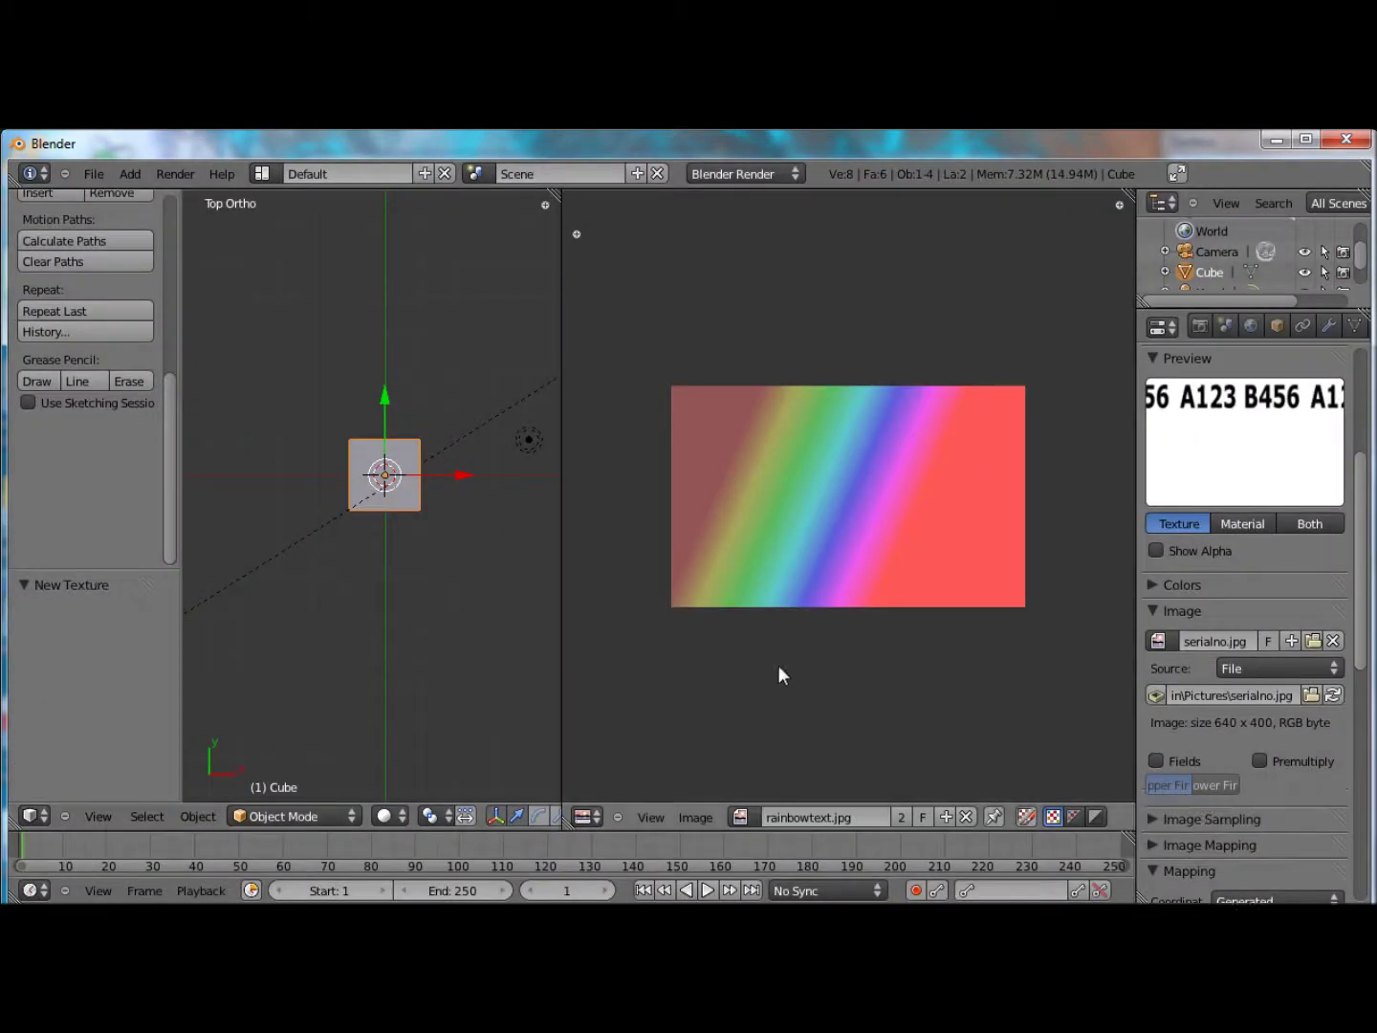
Set the serial-number texture's mapping Coordinates to UV.
scroll(1300, 626, "down", 3)
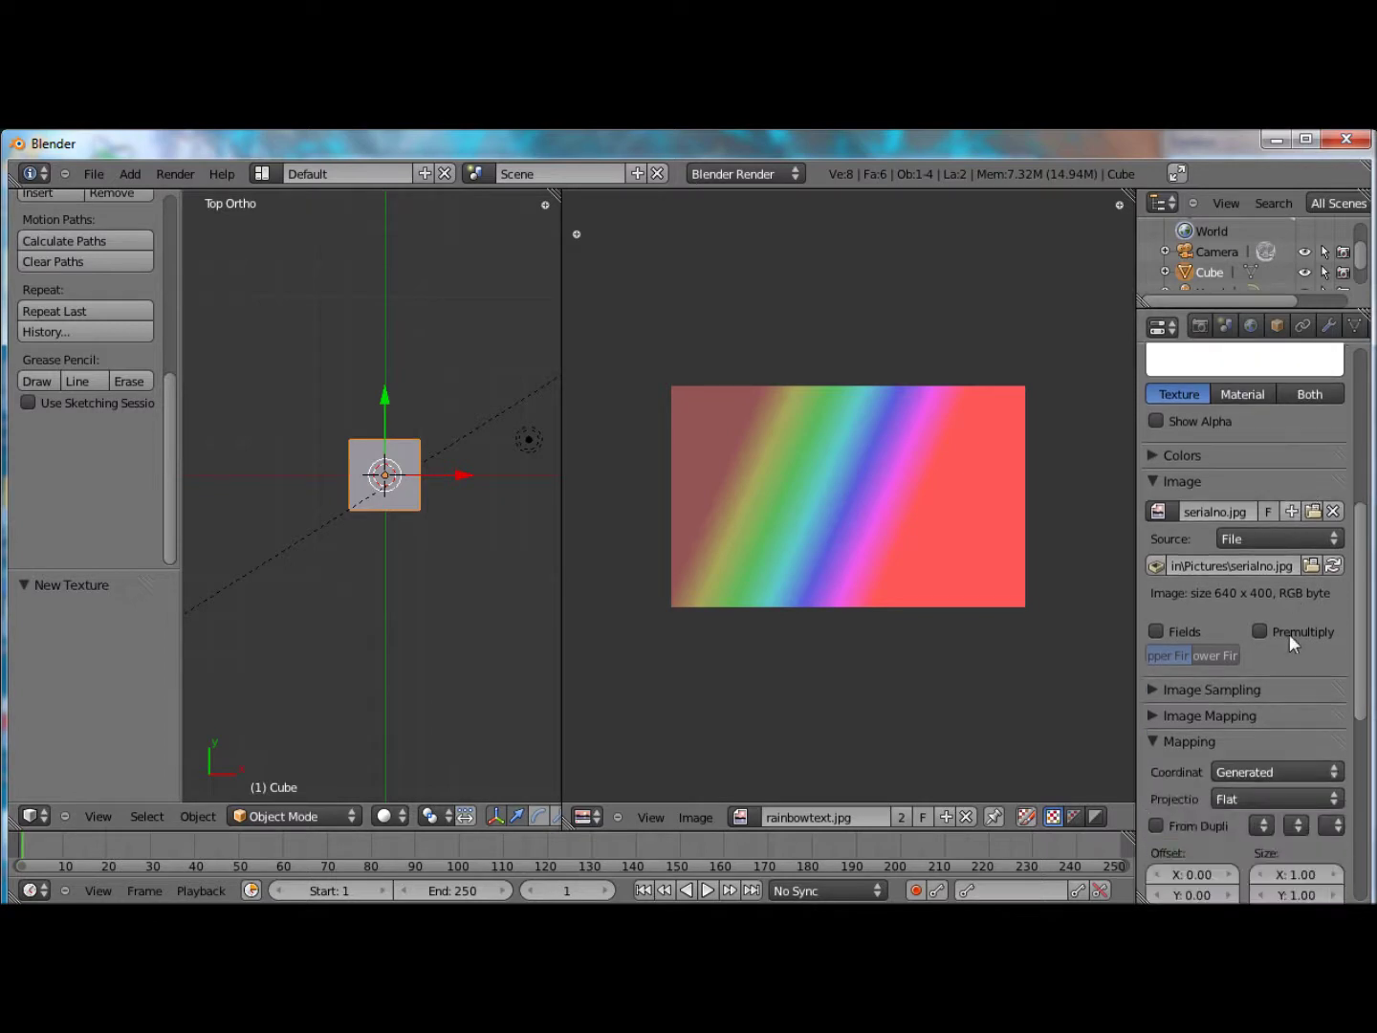
scroll(1289, 633, "down", 3)
left_click(1283, 641)
left_click(1279, 550)
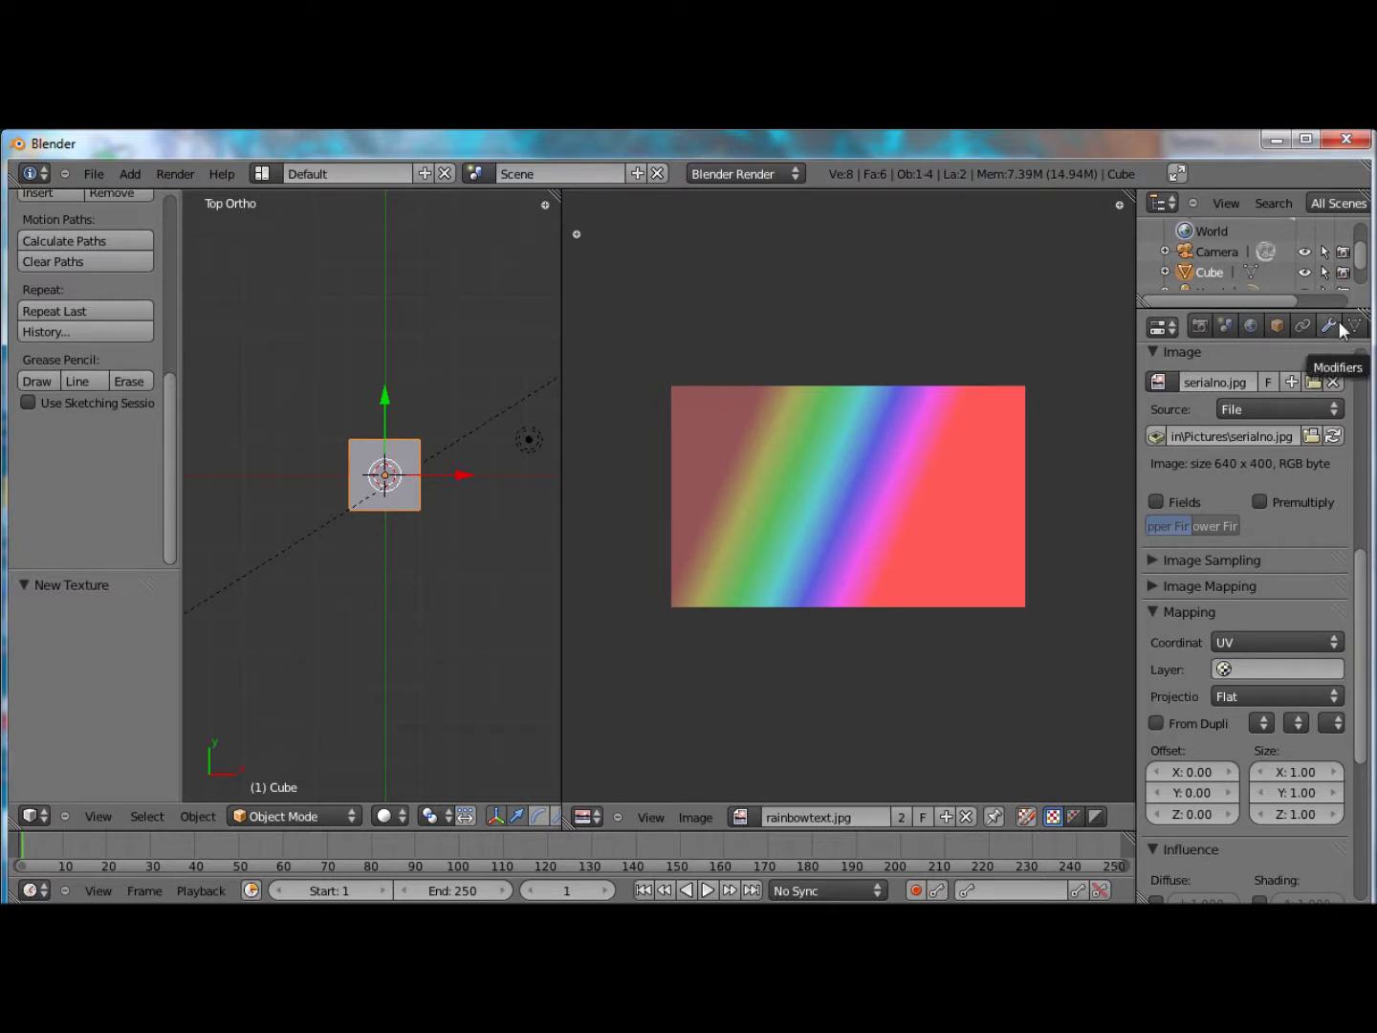
scroll(1295, 408, "up", 8)
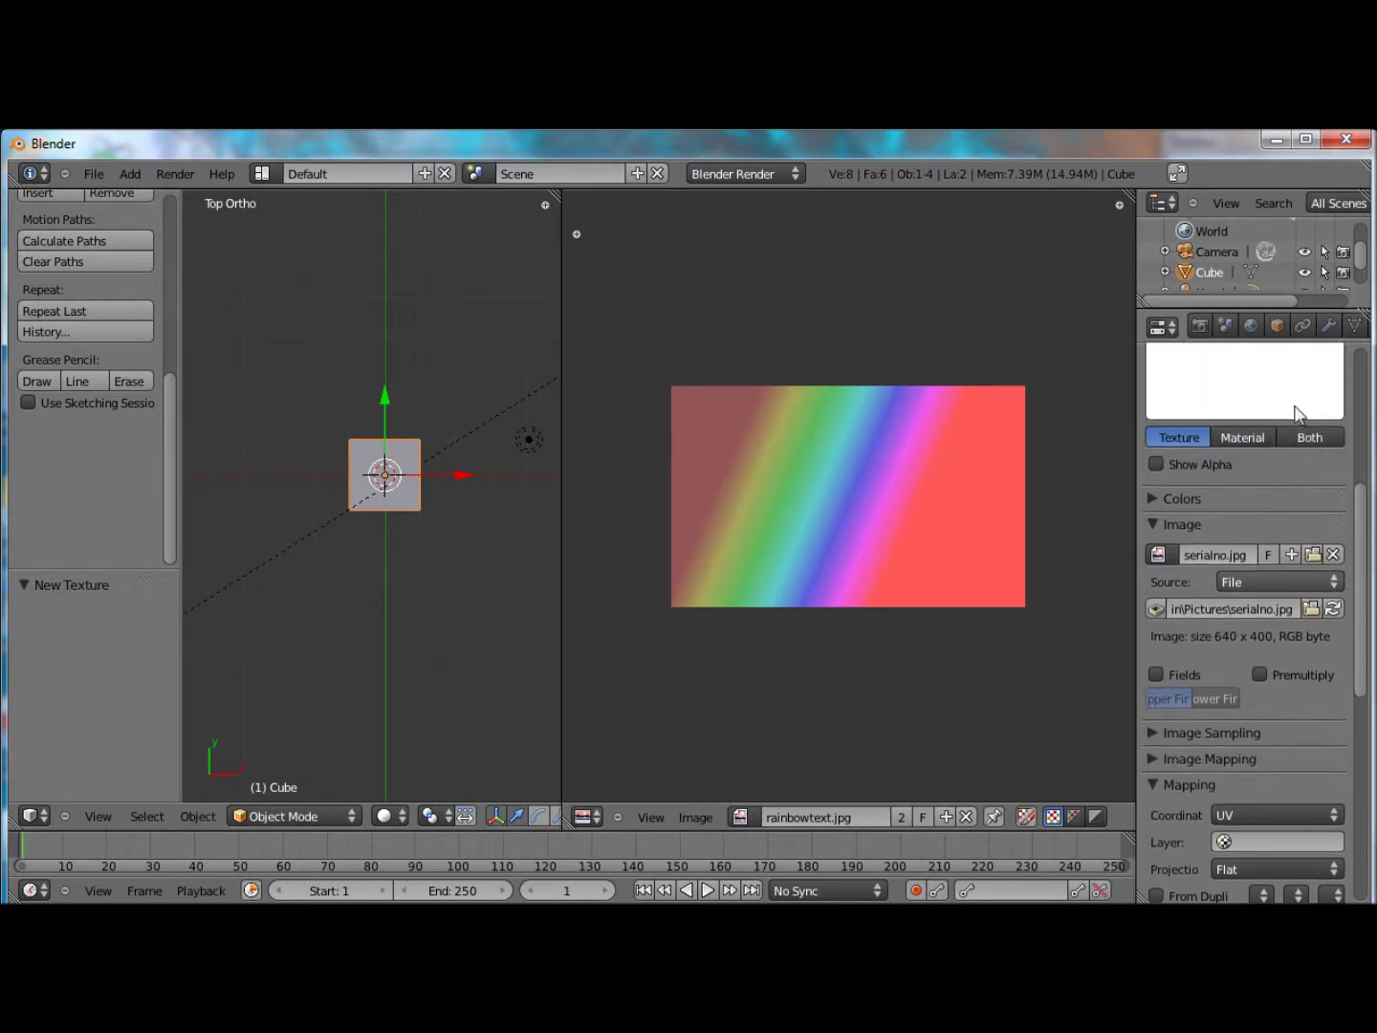
scroll(1294, 413, "up", 2)
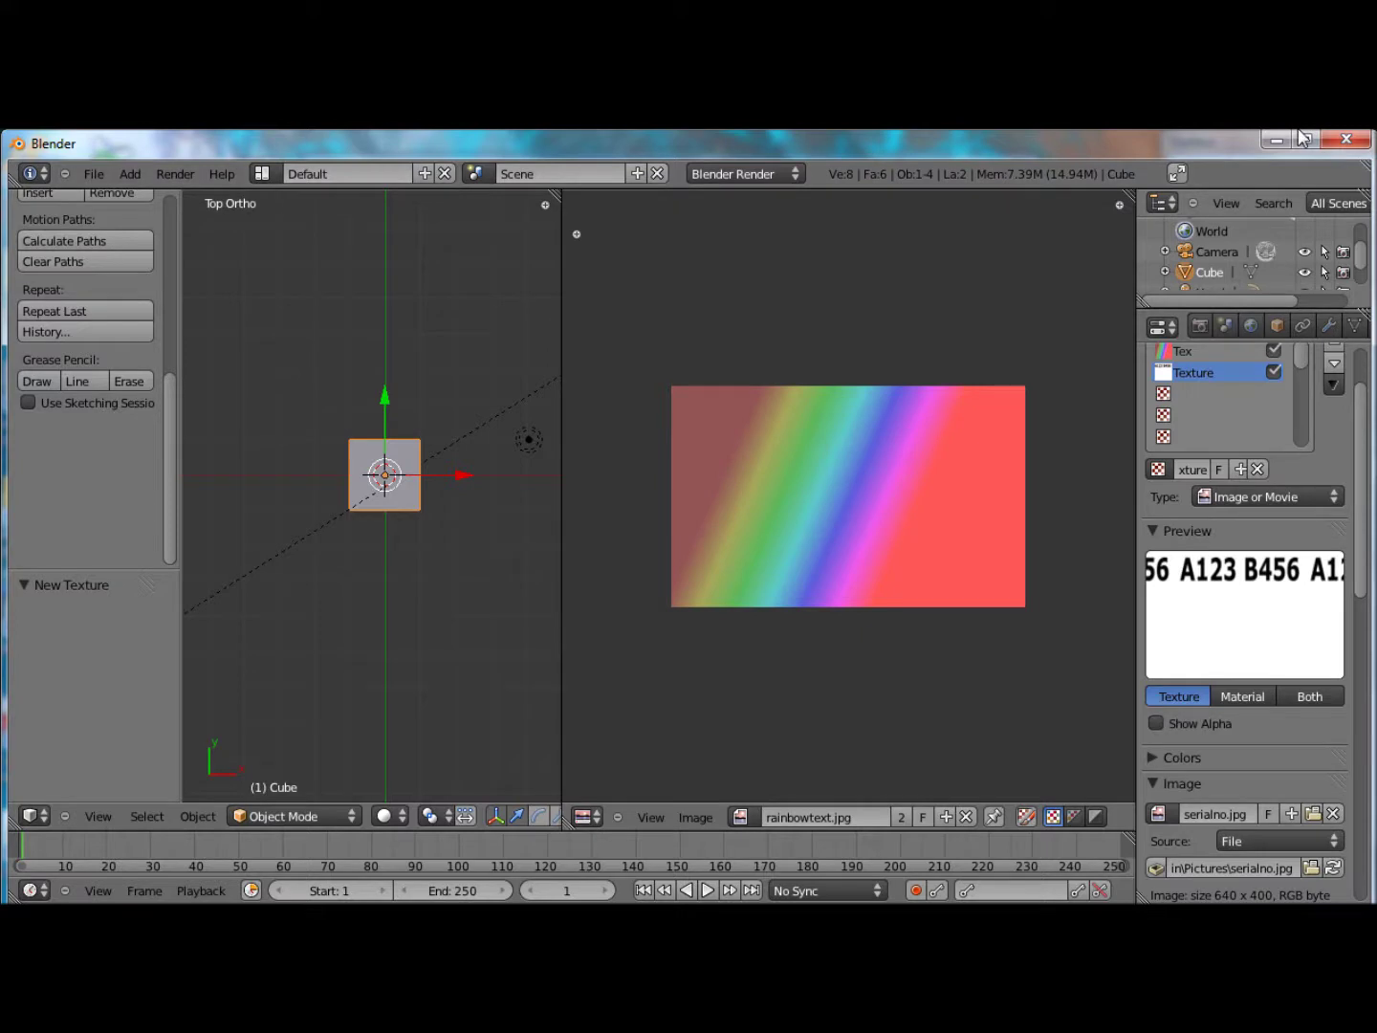
Add a UV texture layer named SerialNo in Object Data properties and enable it for rendering.
left_click(1355, 325)
scroll(1251, 597, "down", 1)
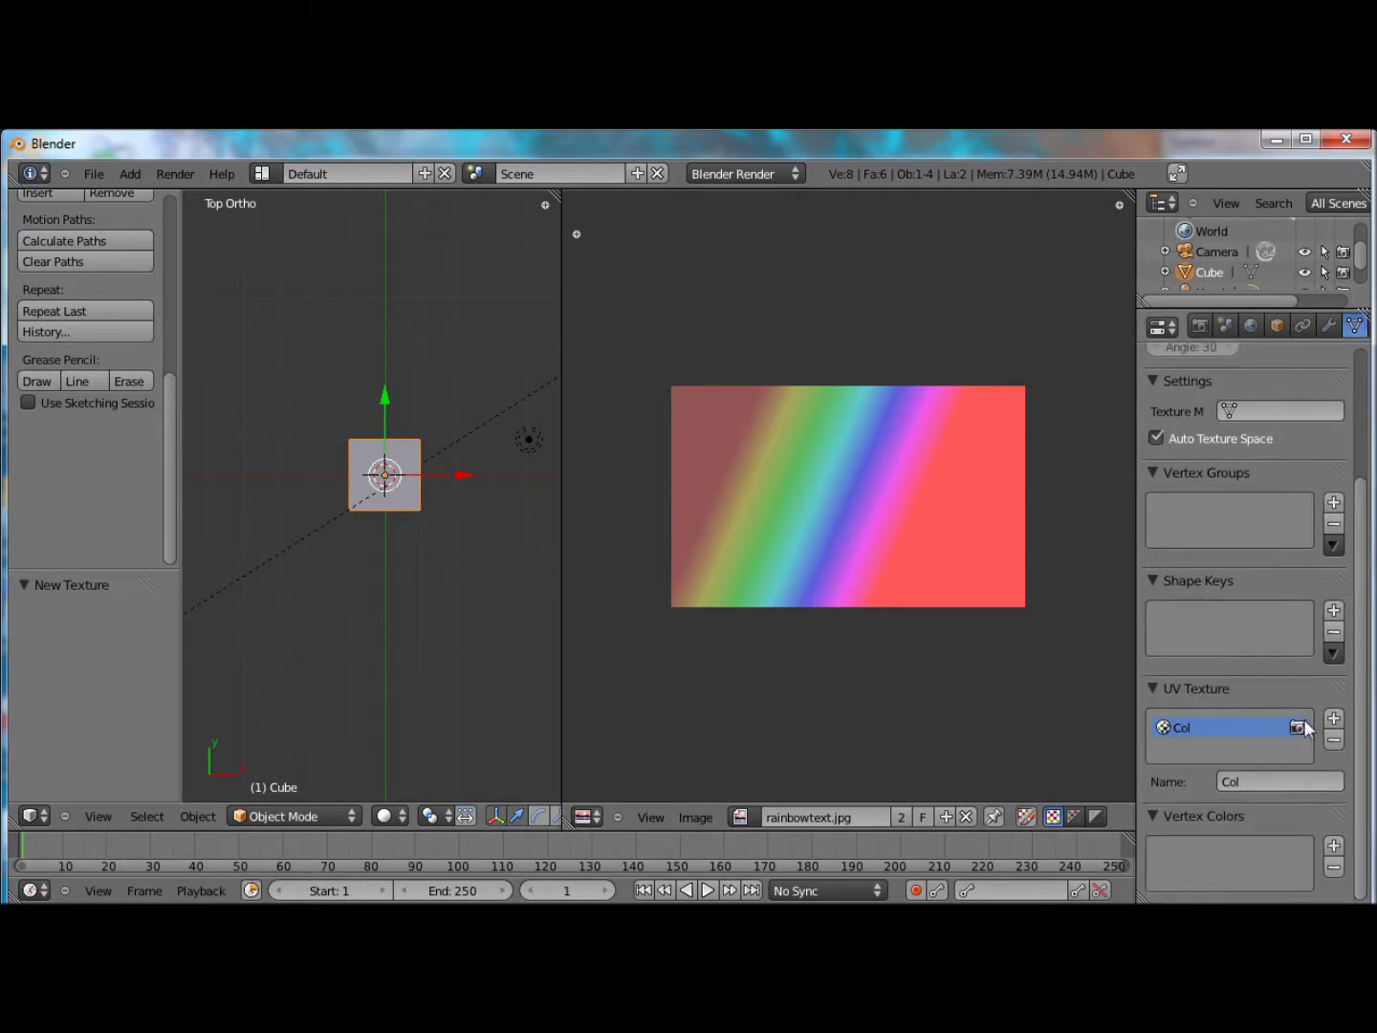
left_click(1332, 719)
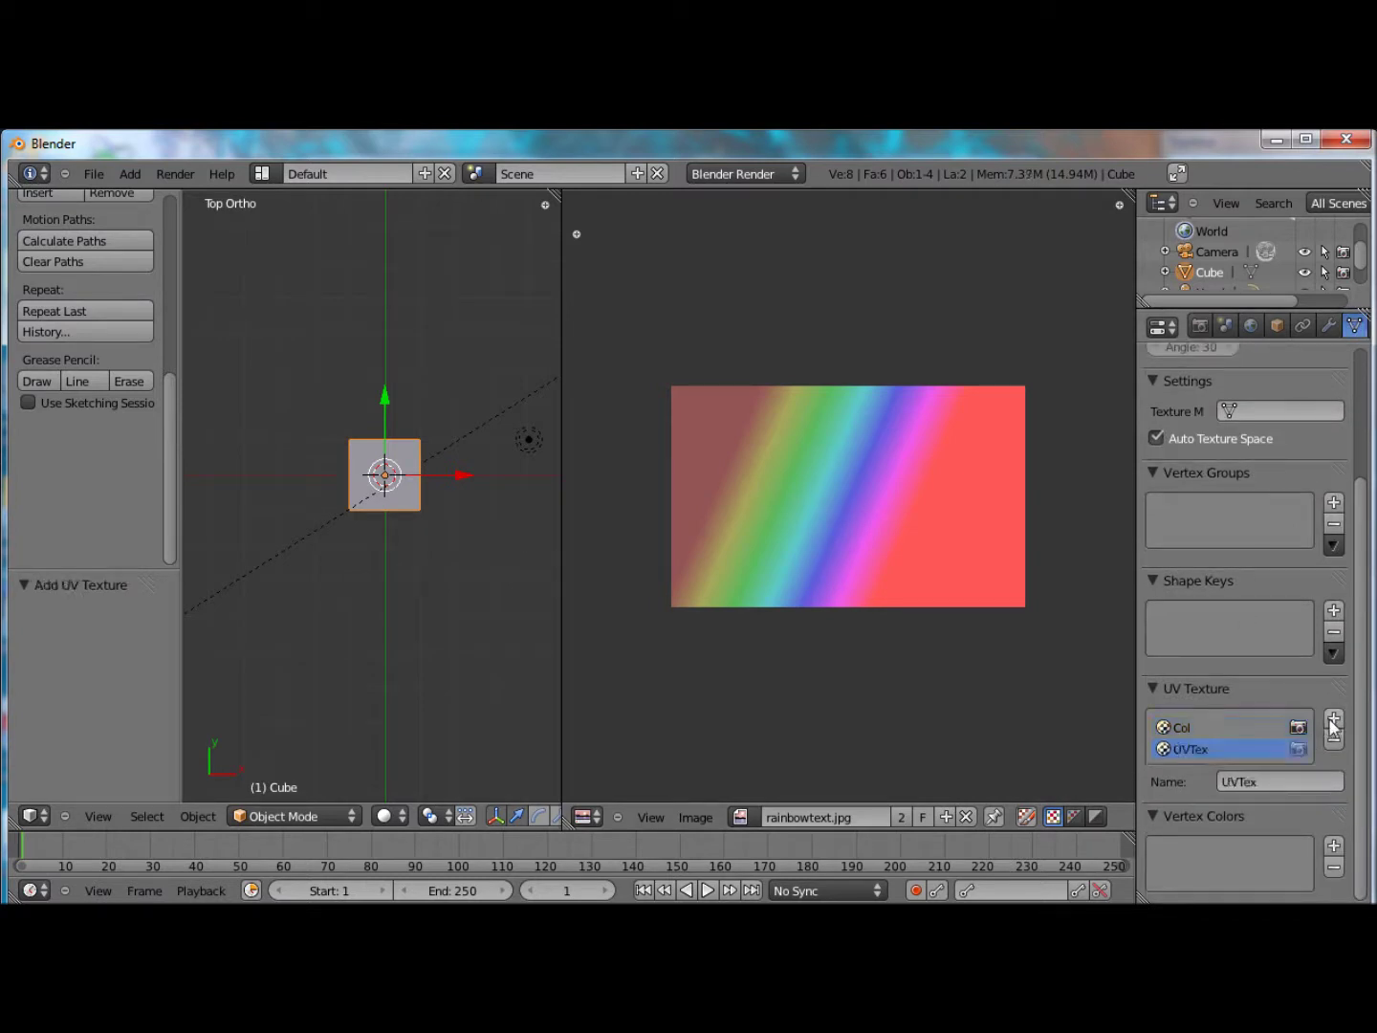
left_click(1276, 786)
type("SerialNo")
key("Return")
left_click(1298, 748)
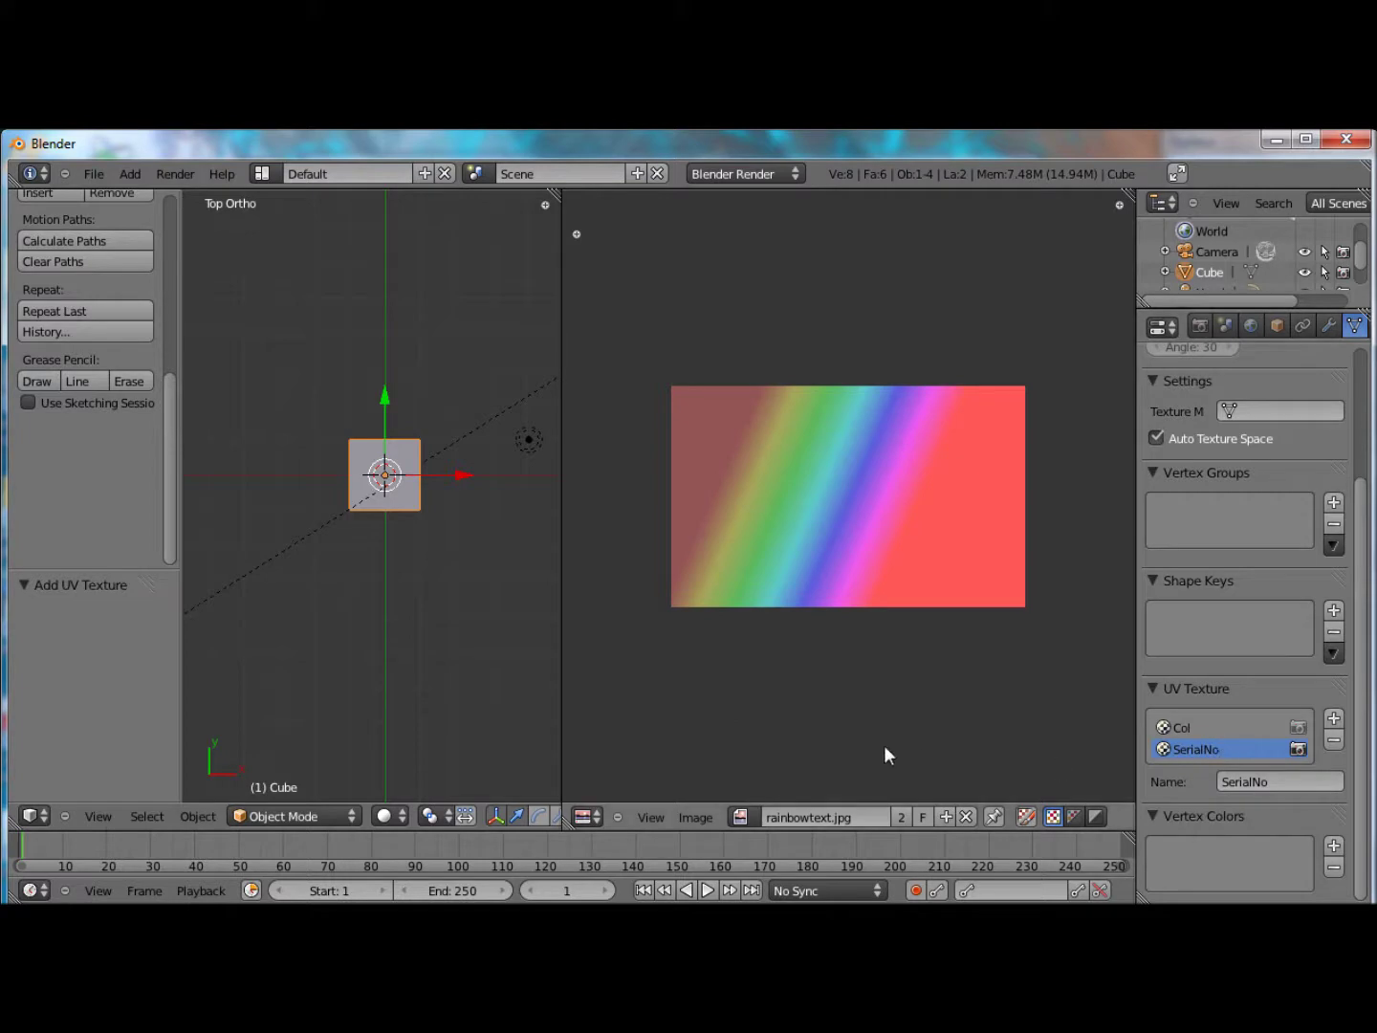
scroll(396, 585, "up", 2)
In Edit Mode, select the whole cube and clear its existing seams.
key("Tab")
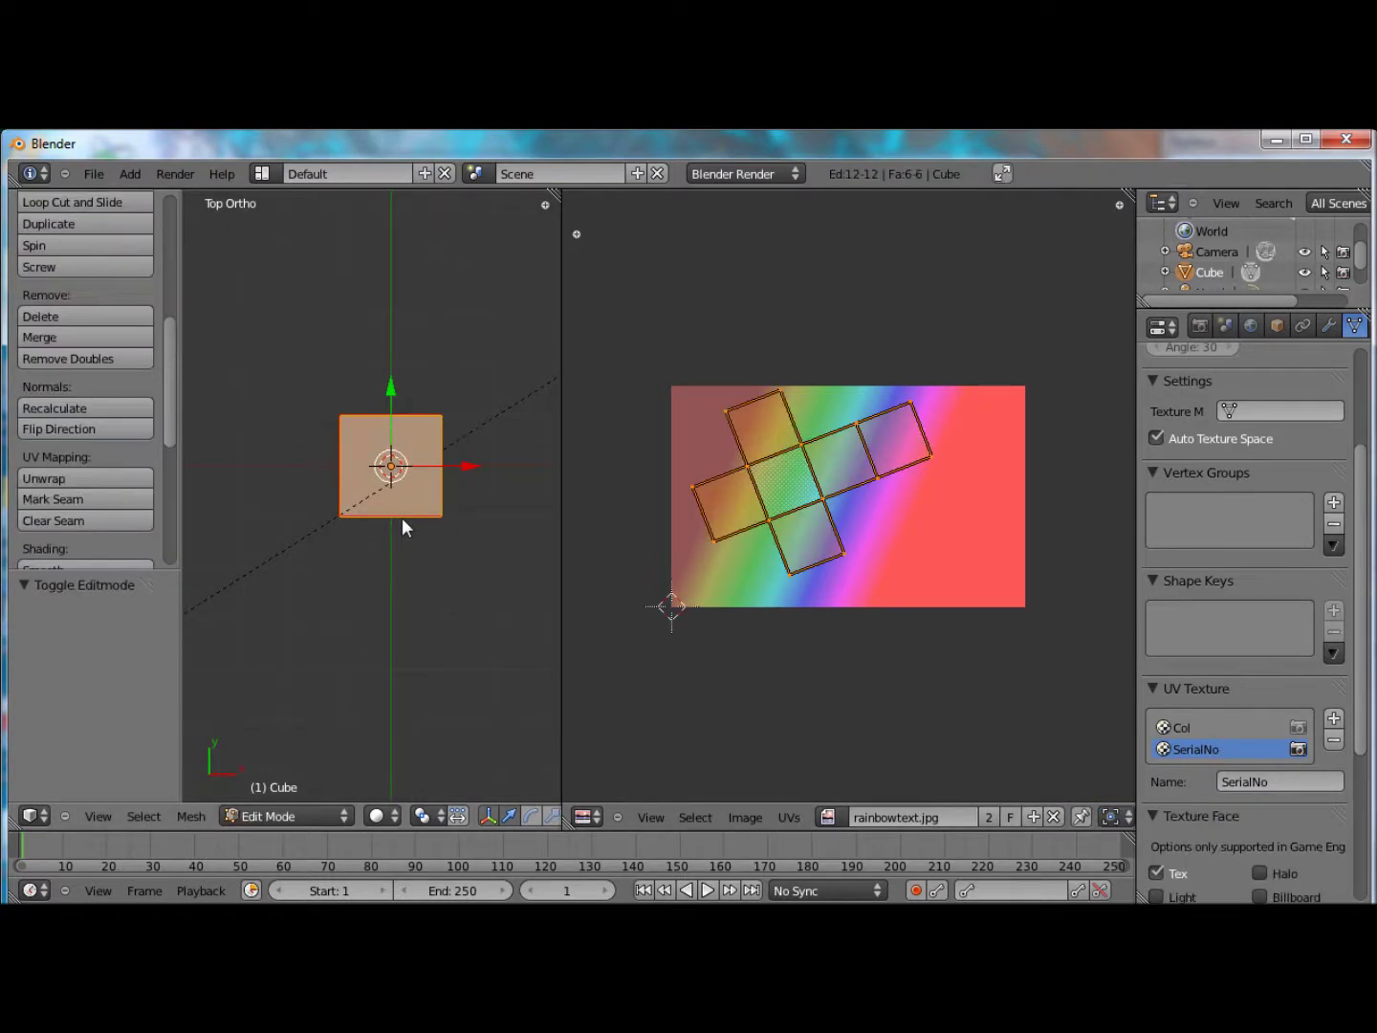
key("a")
key("a")
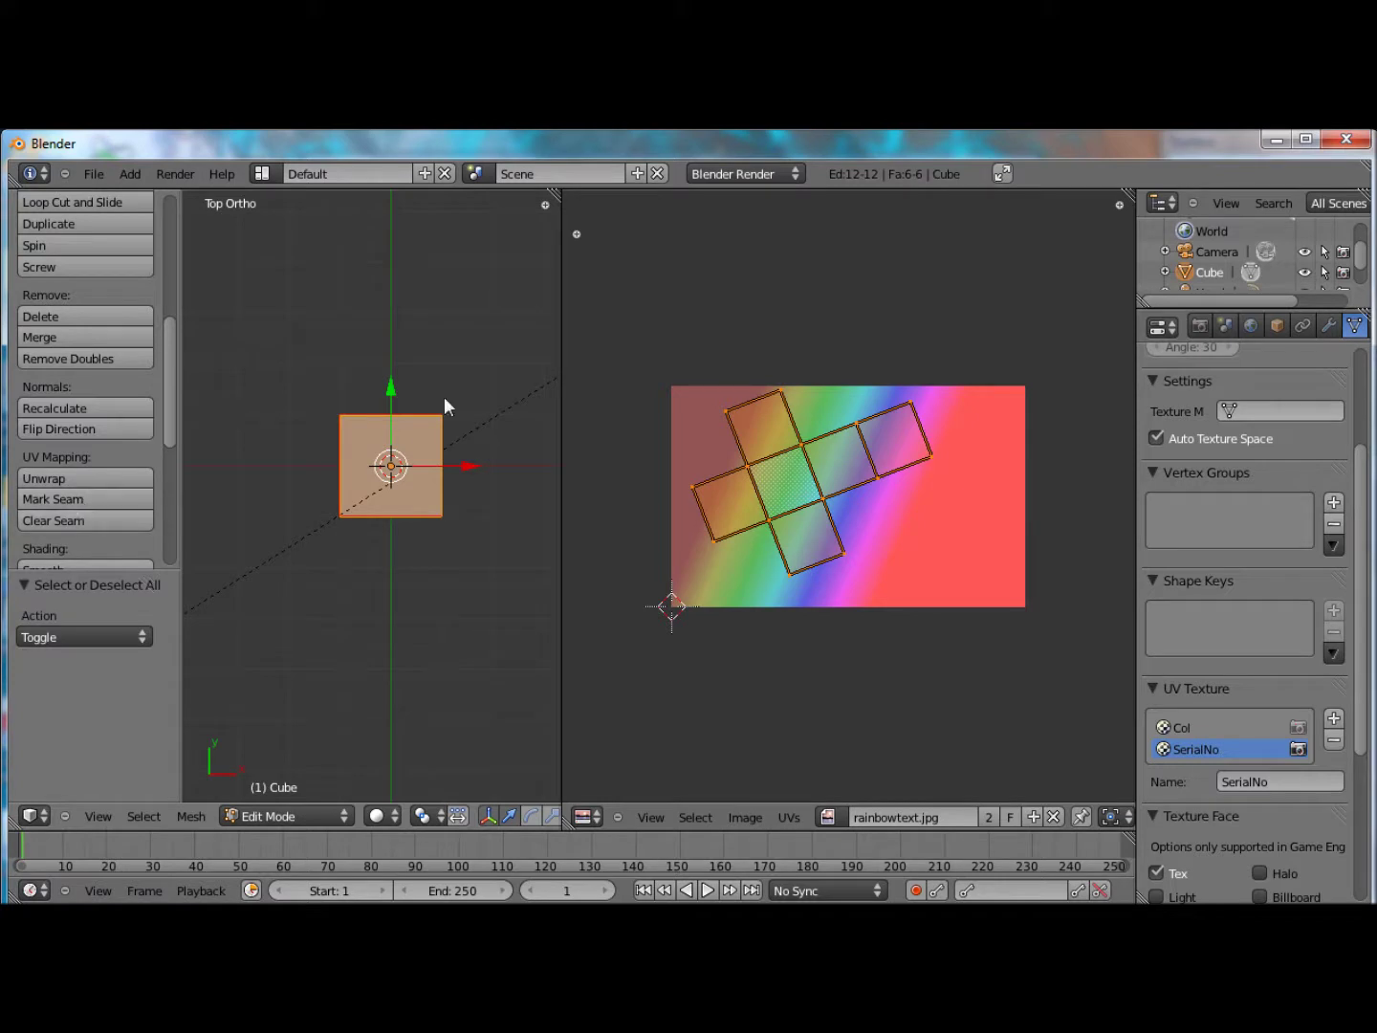
left_click(86, 521)
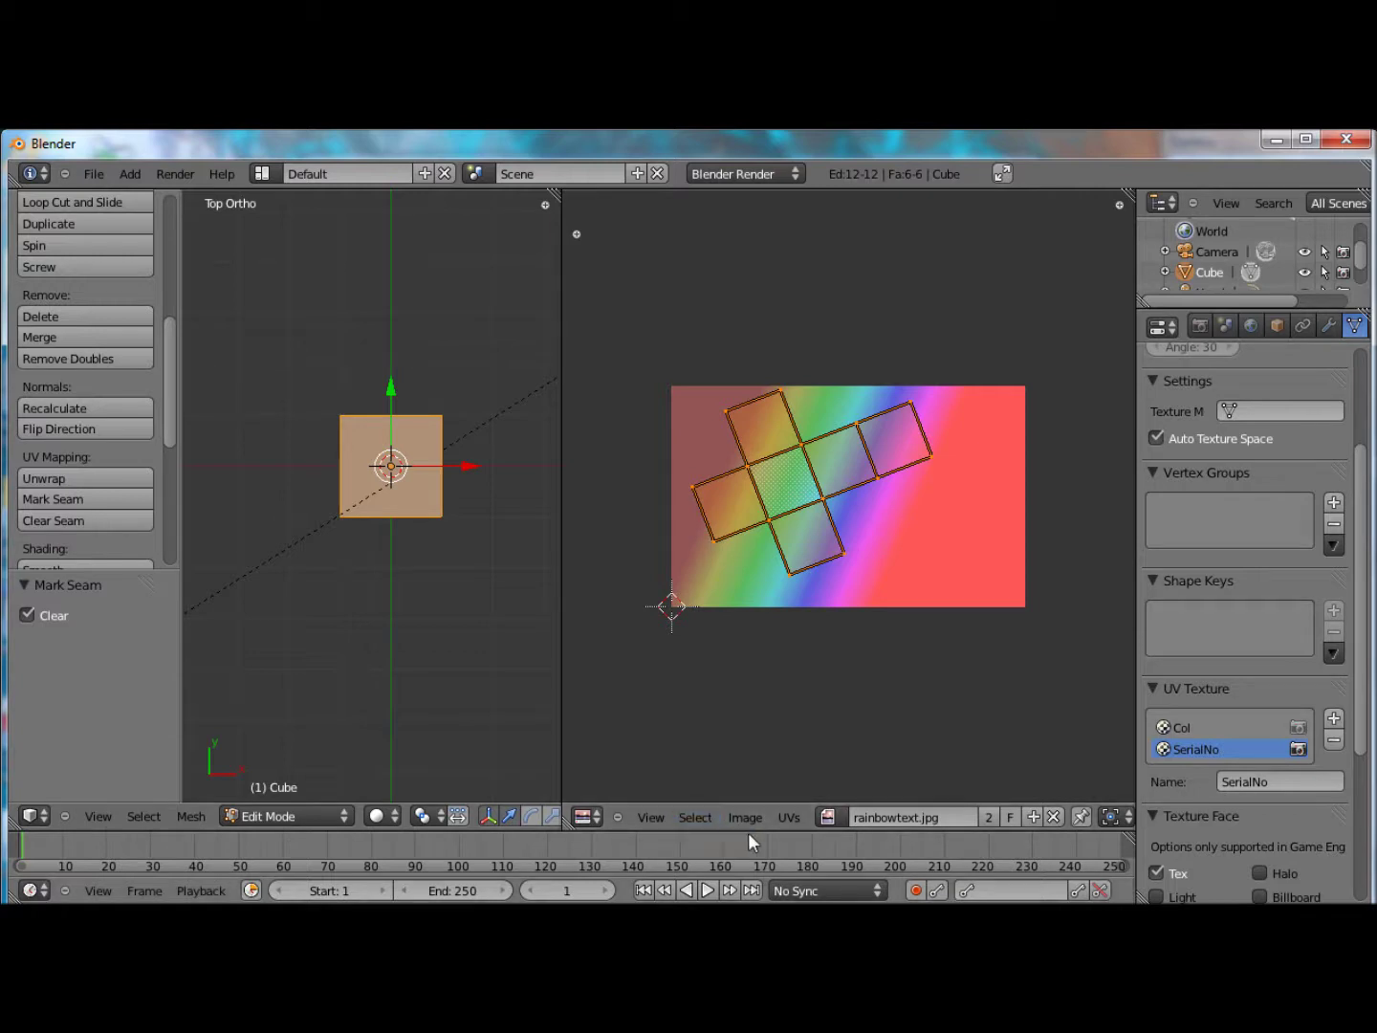
Select the four edges around the cube's left face and mark them as seams.
middle_click_drag(422, 607, 410, 491)
key("KP_5")
middle_click_drag(372, 573, 436, 481)
key("KP_0")
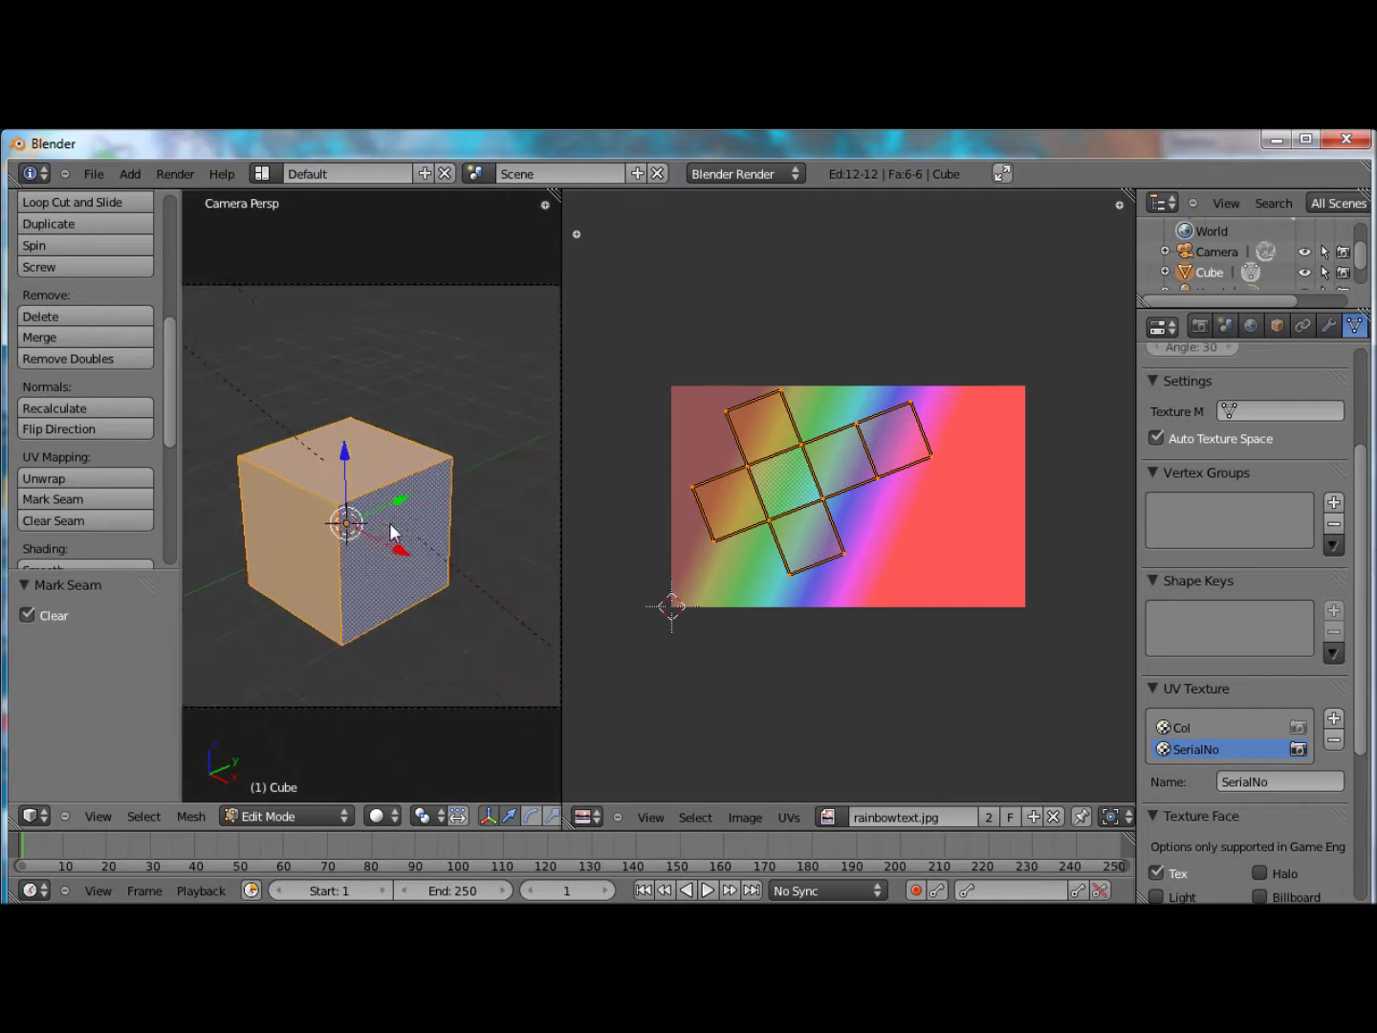
right_click(267, 488)
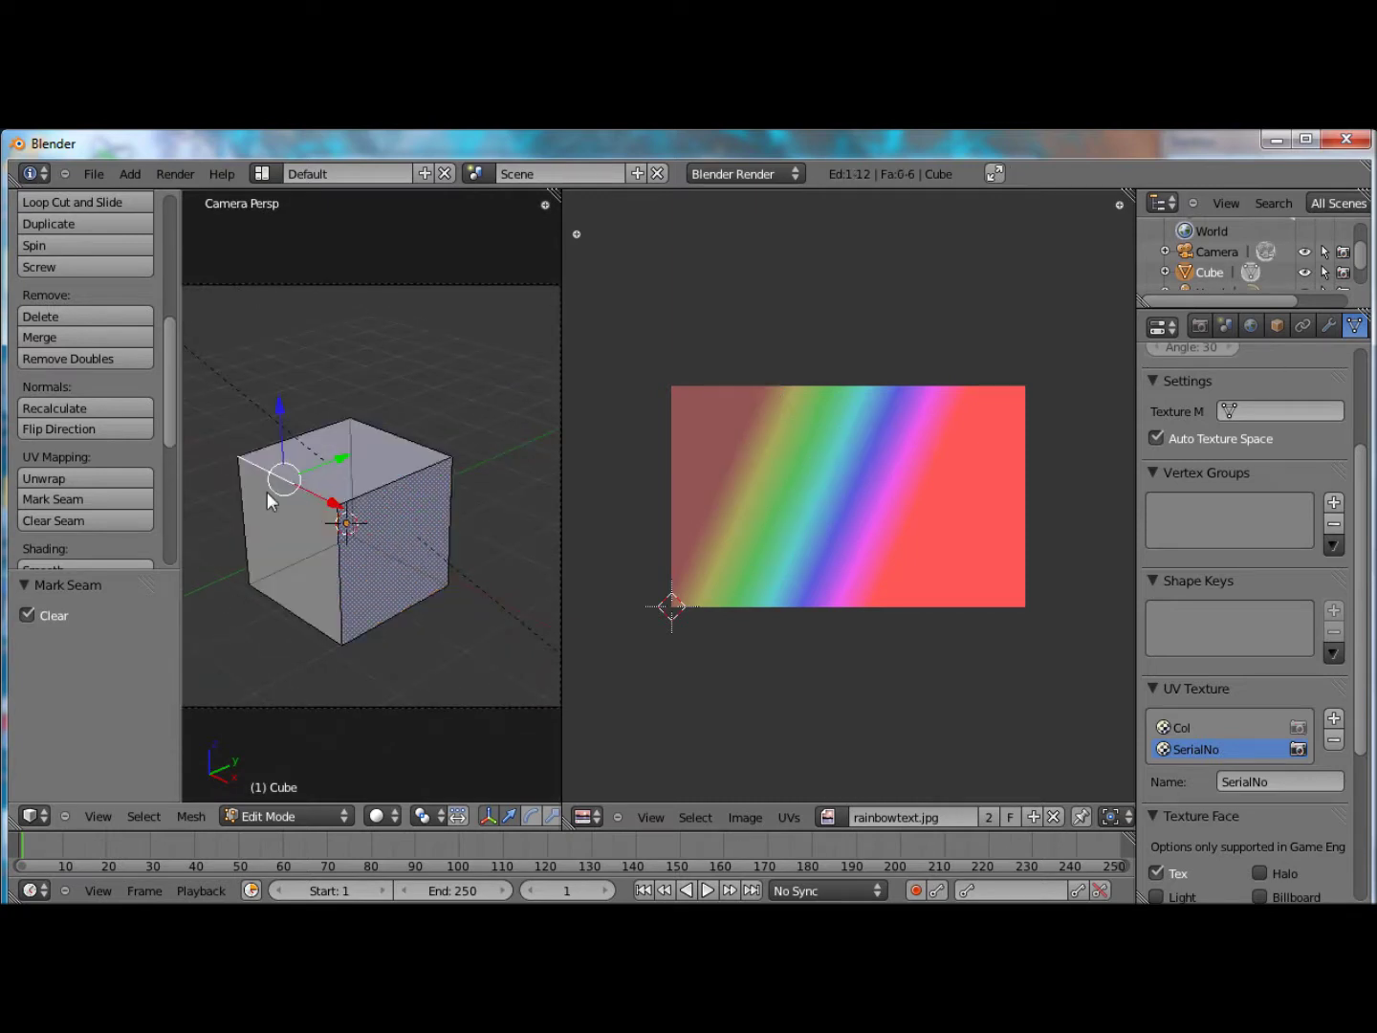
right_click(245, 508, "shift")
right_click(280, 607, "shift")
right_click(342, 563, "shift")
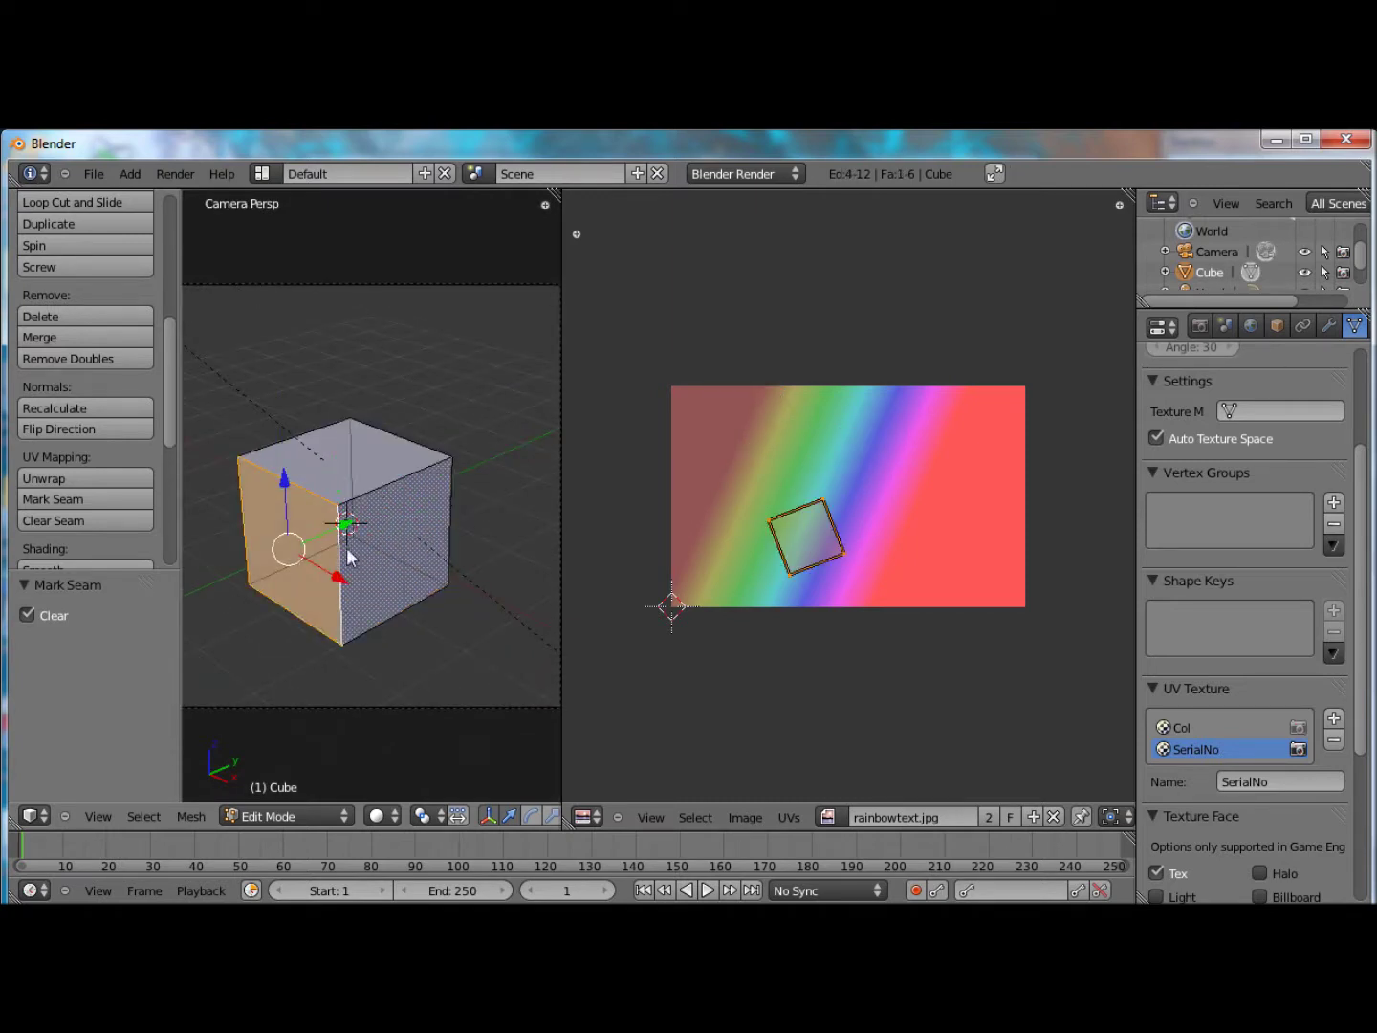
left_click(83, 499)
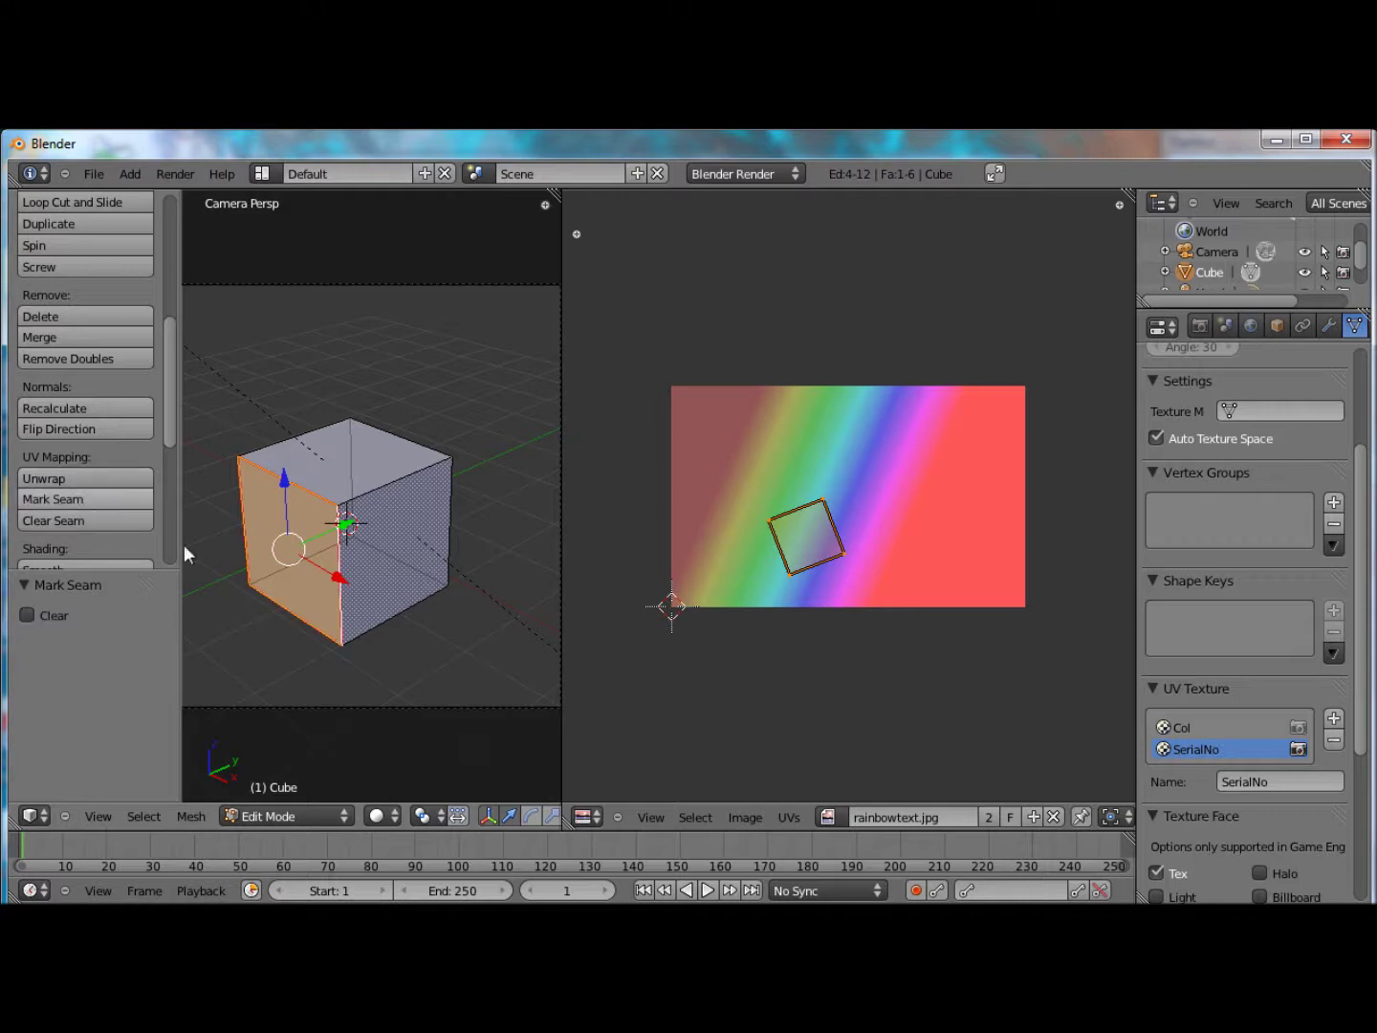
Unwrap the whole cube and display serialno.jpg behind the UV layout.
key("a")
key("a")
key("u")
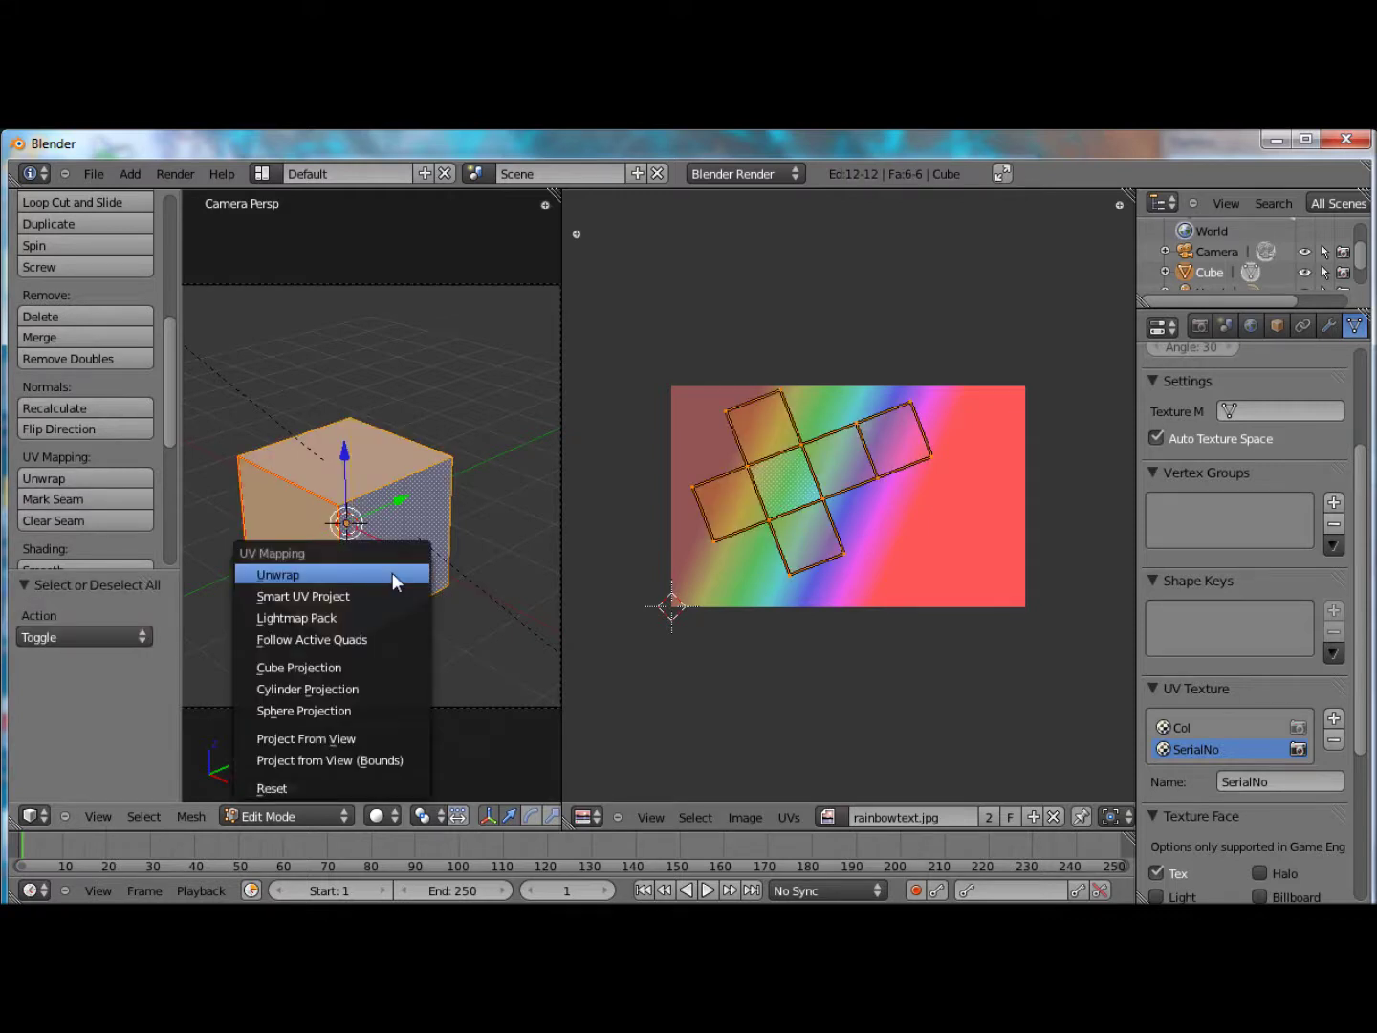
left_click(393, 574)
left_click(827, 815)
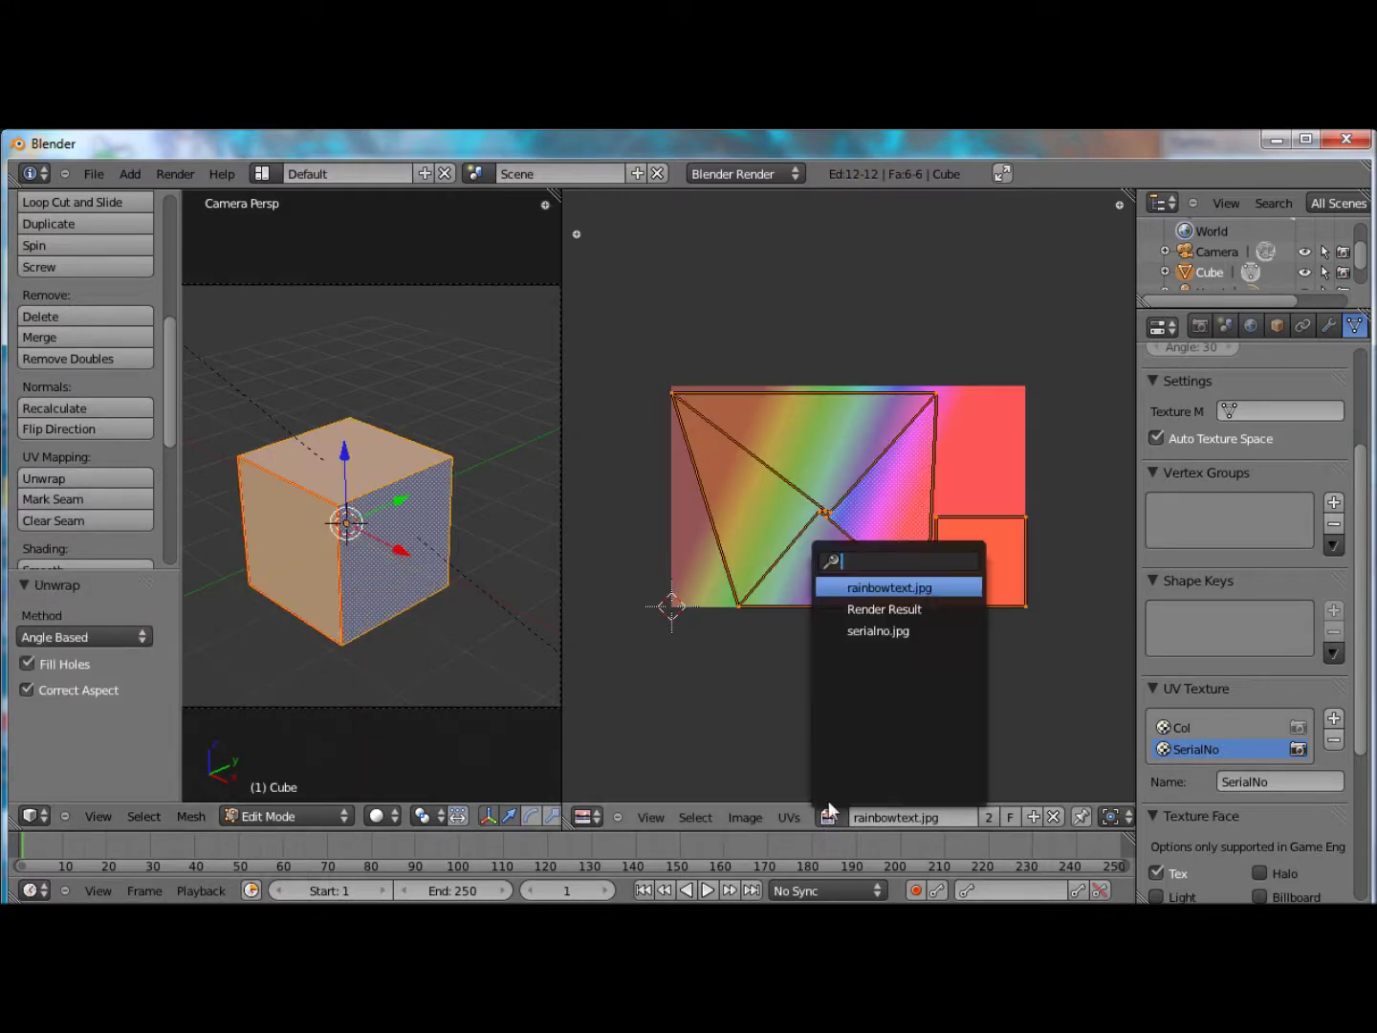
left_click(859, 629)
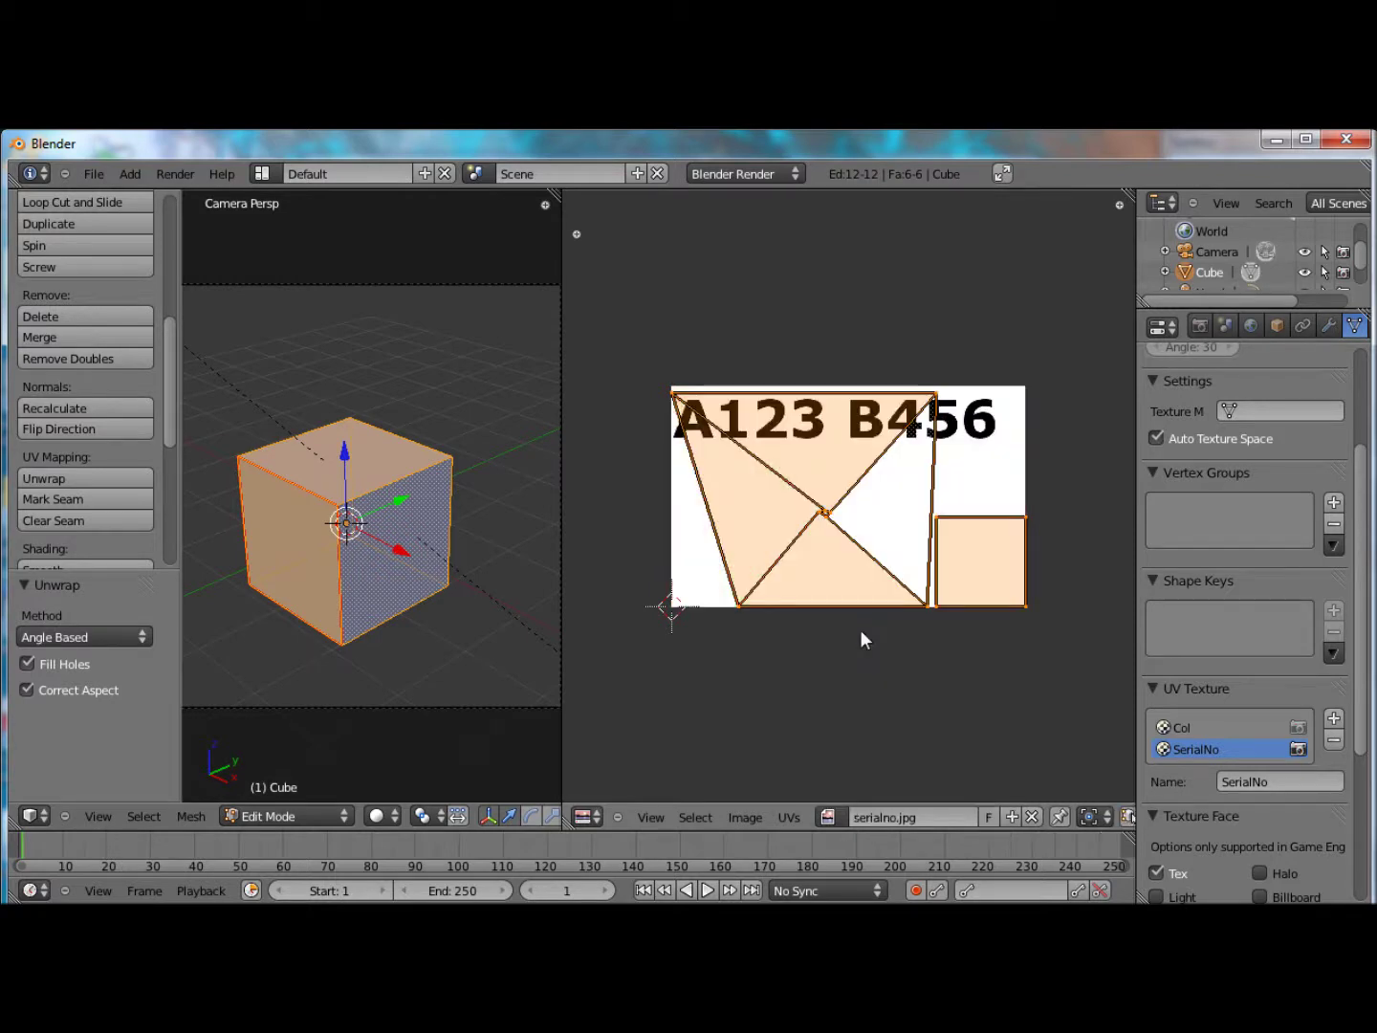
Move the UV islands up-left, then shift the connected island off the serial text.
key("g")
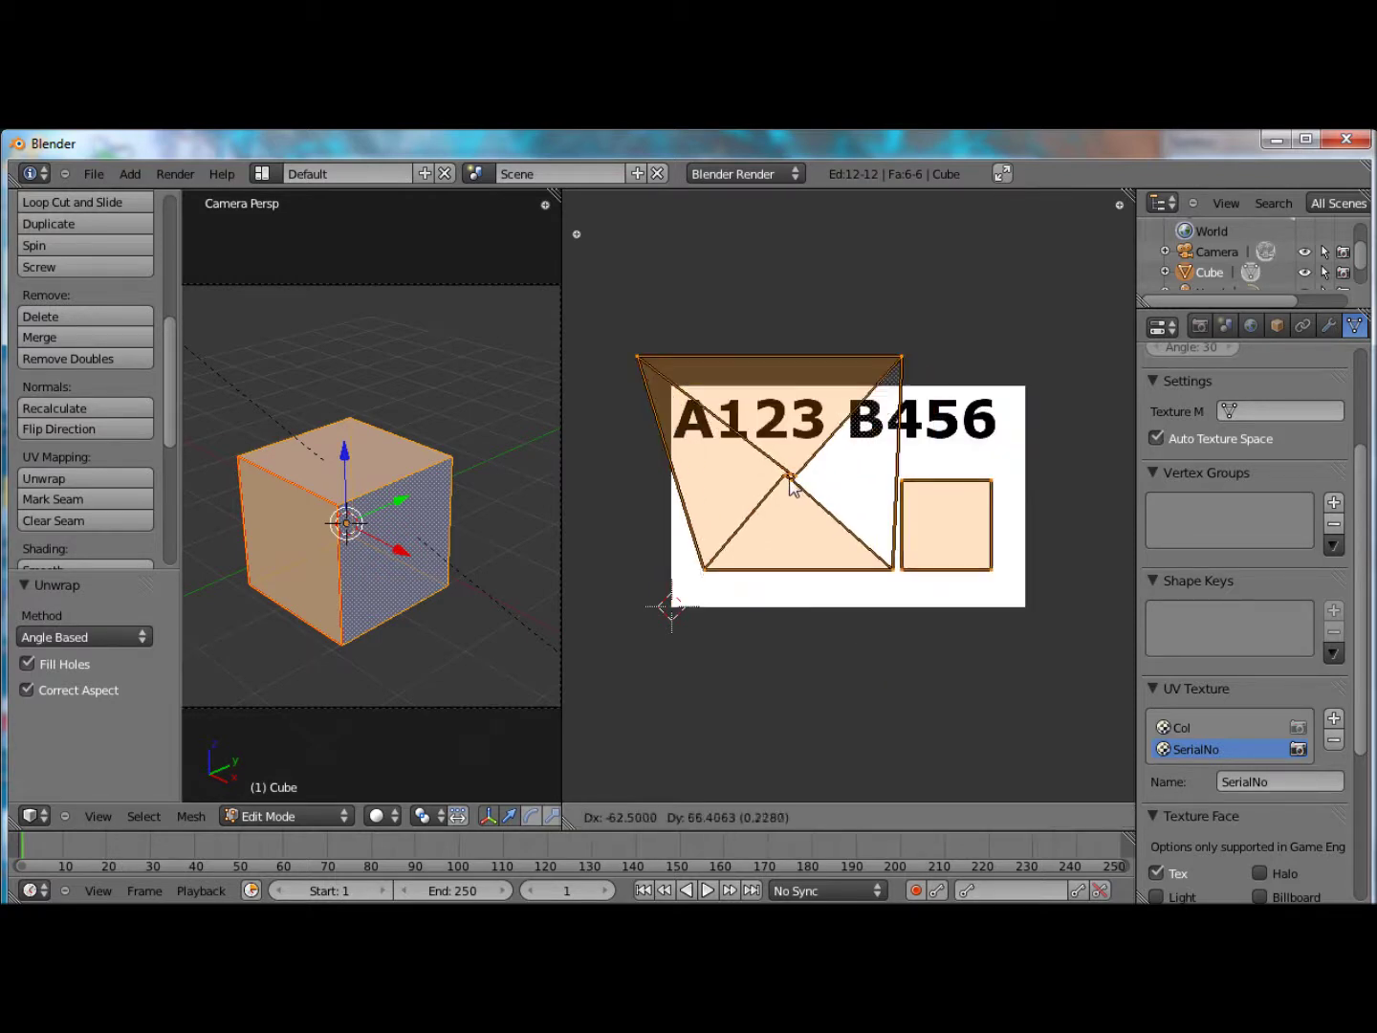
left_click(699, 396)
right_click(681, 367)
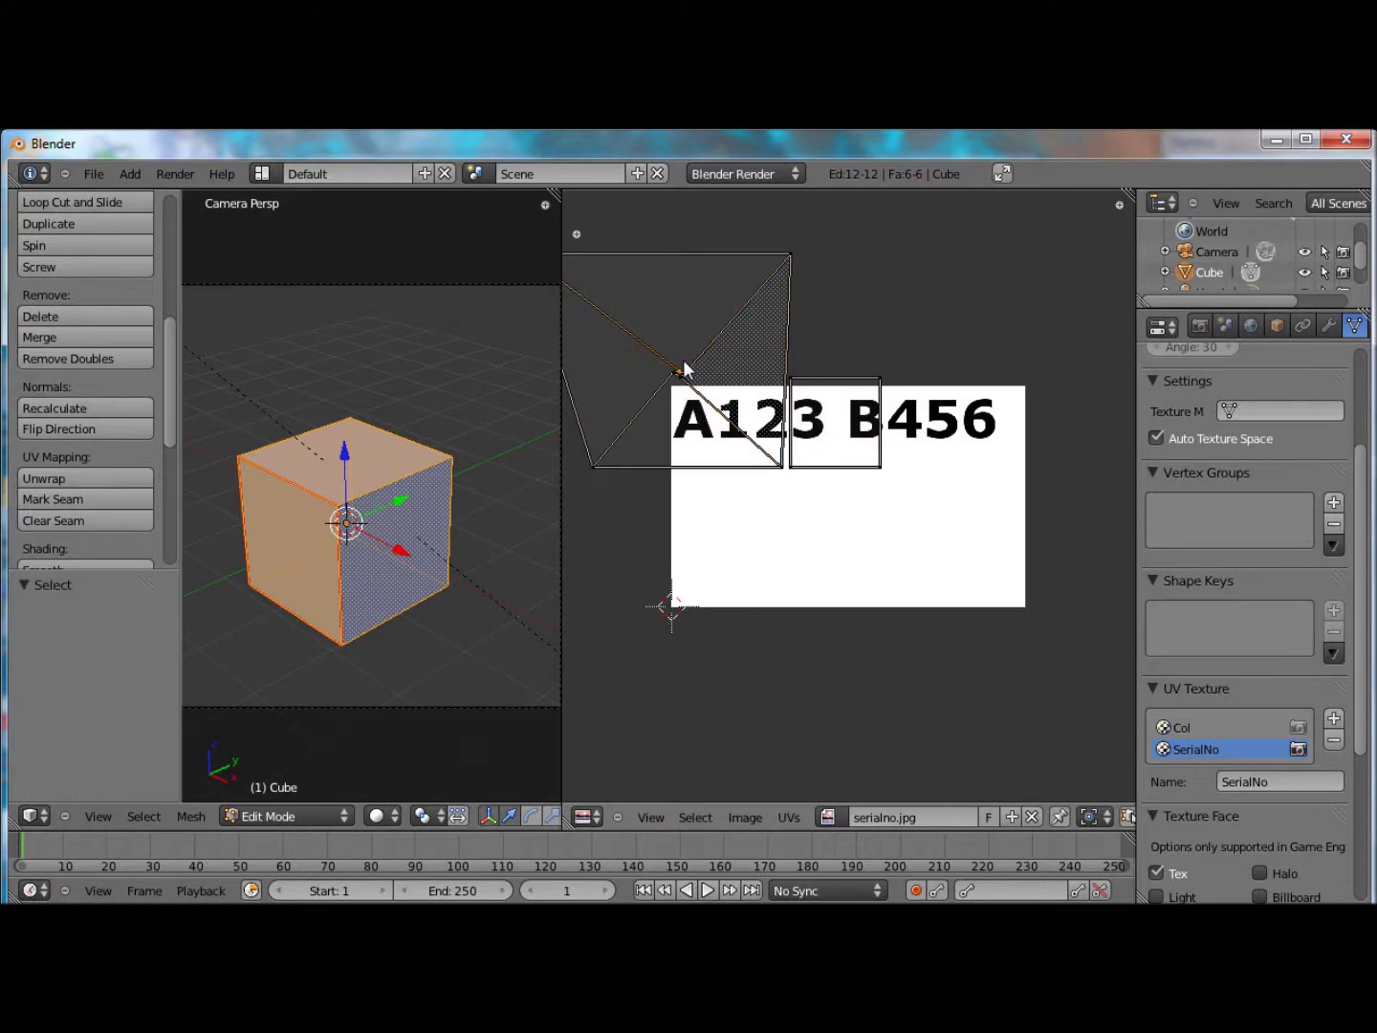
scroll(685, 387, "down", 1)
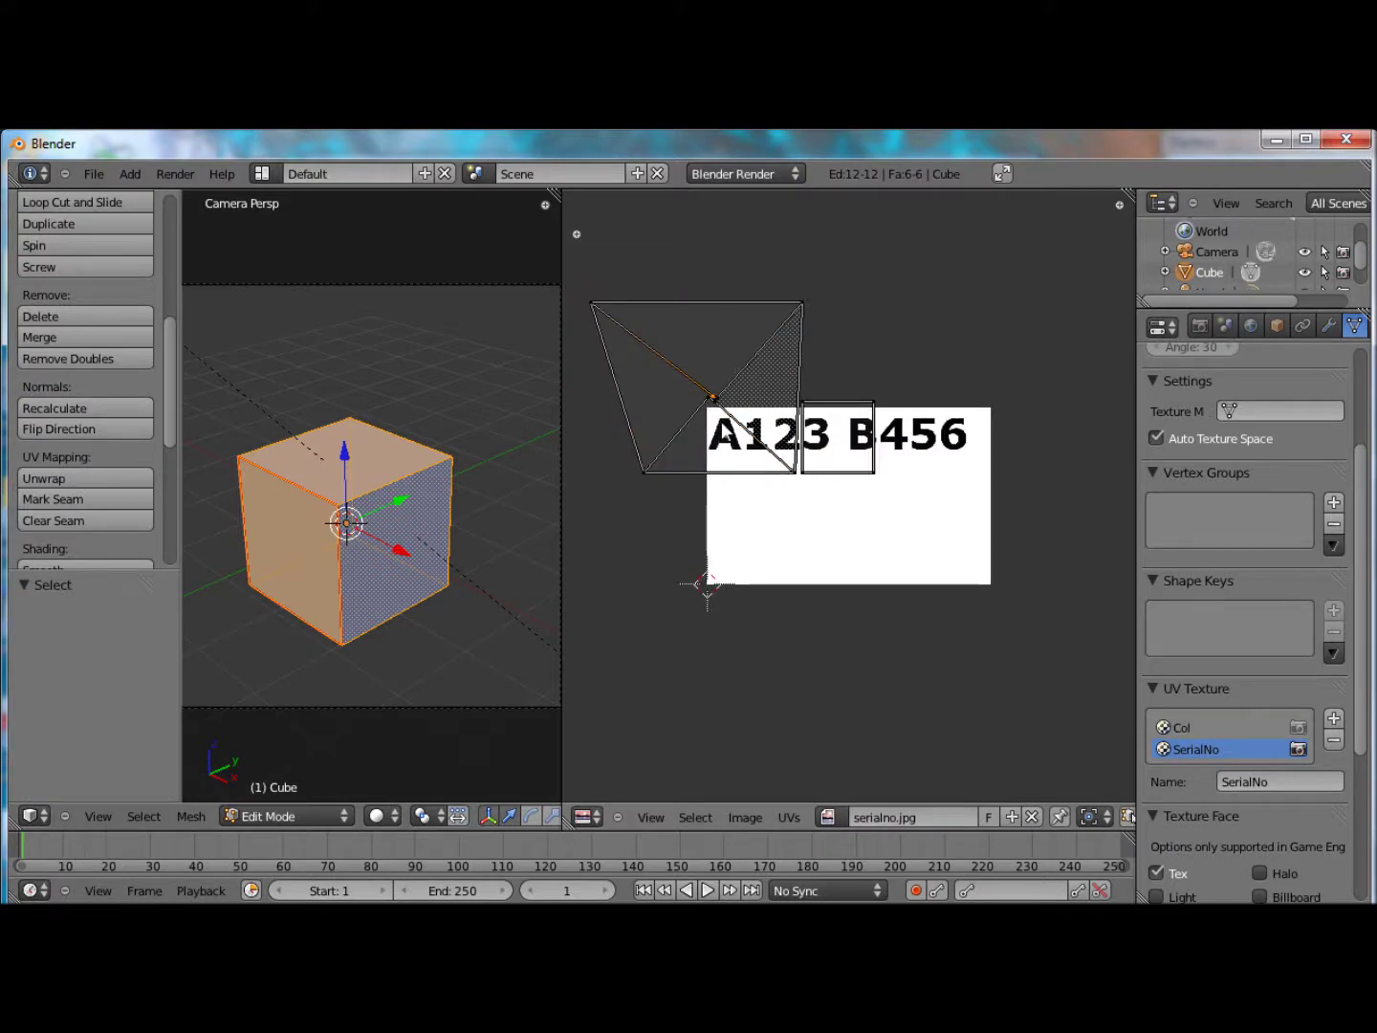
key("ctrl+l")
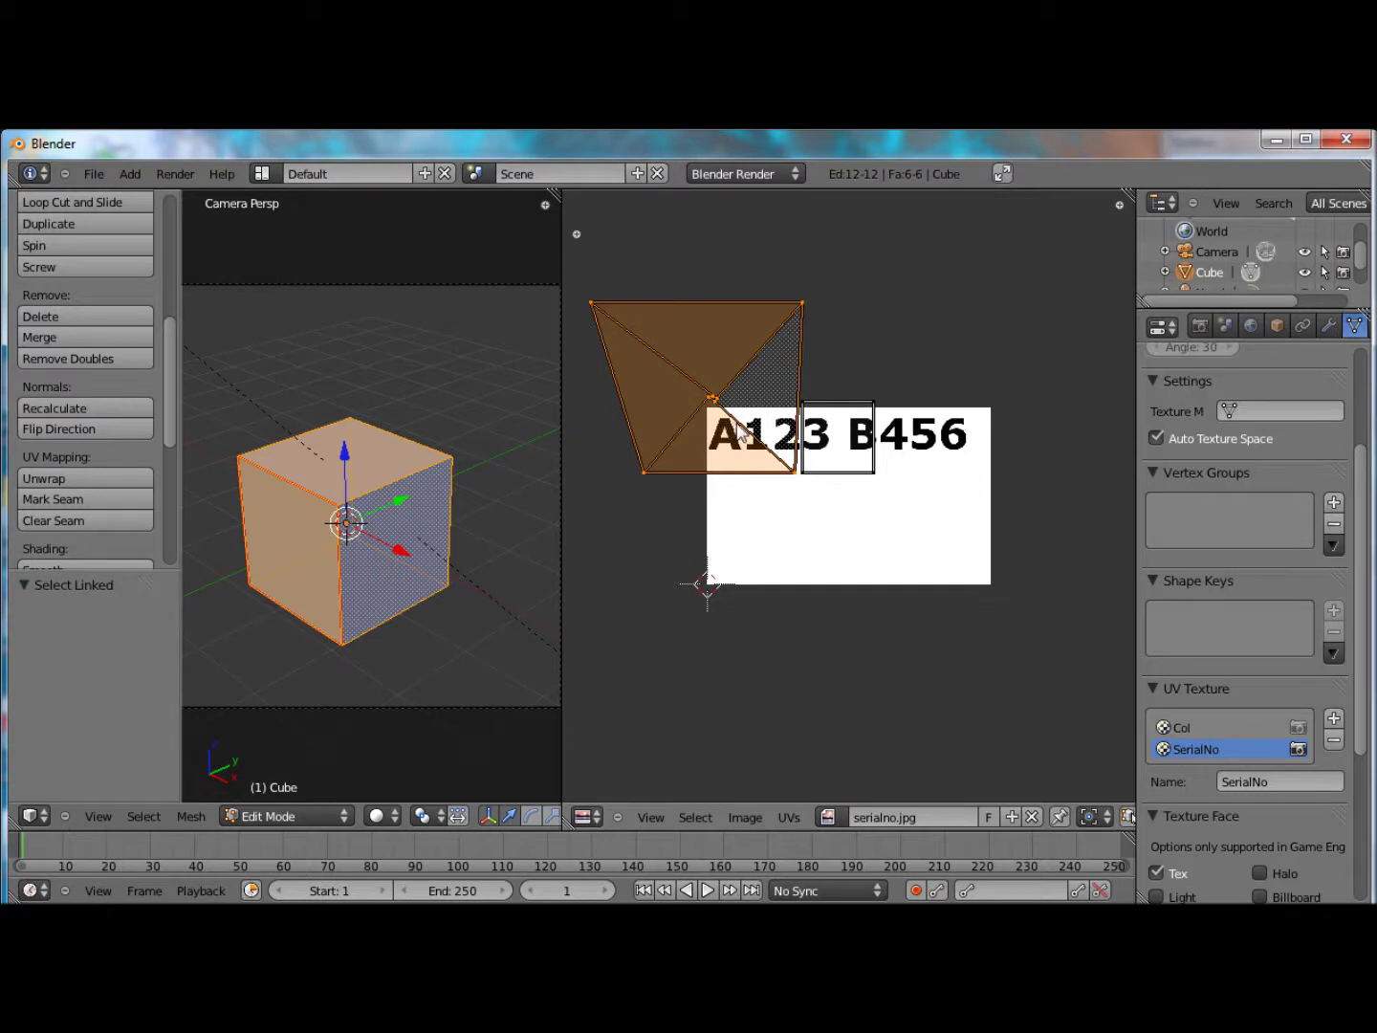
key("g")
left_click(692, 320)
Move the square UV face onto A123, enlarge it about twofold, and place it over the text.
left_click(847, 413)
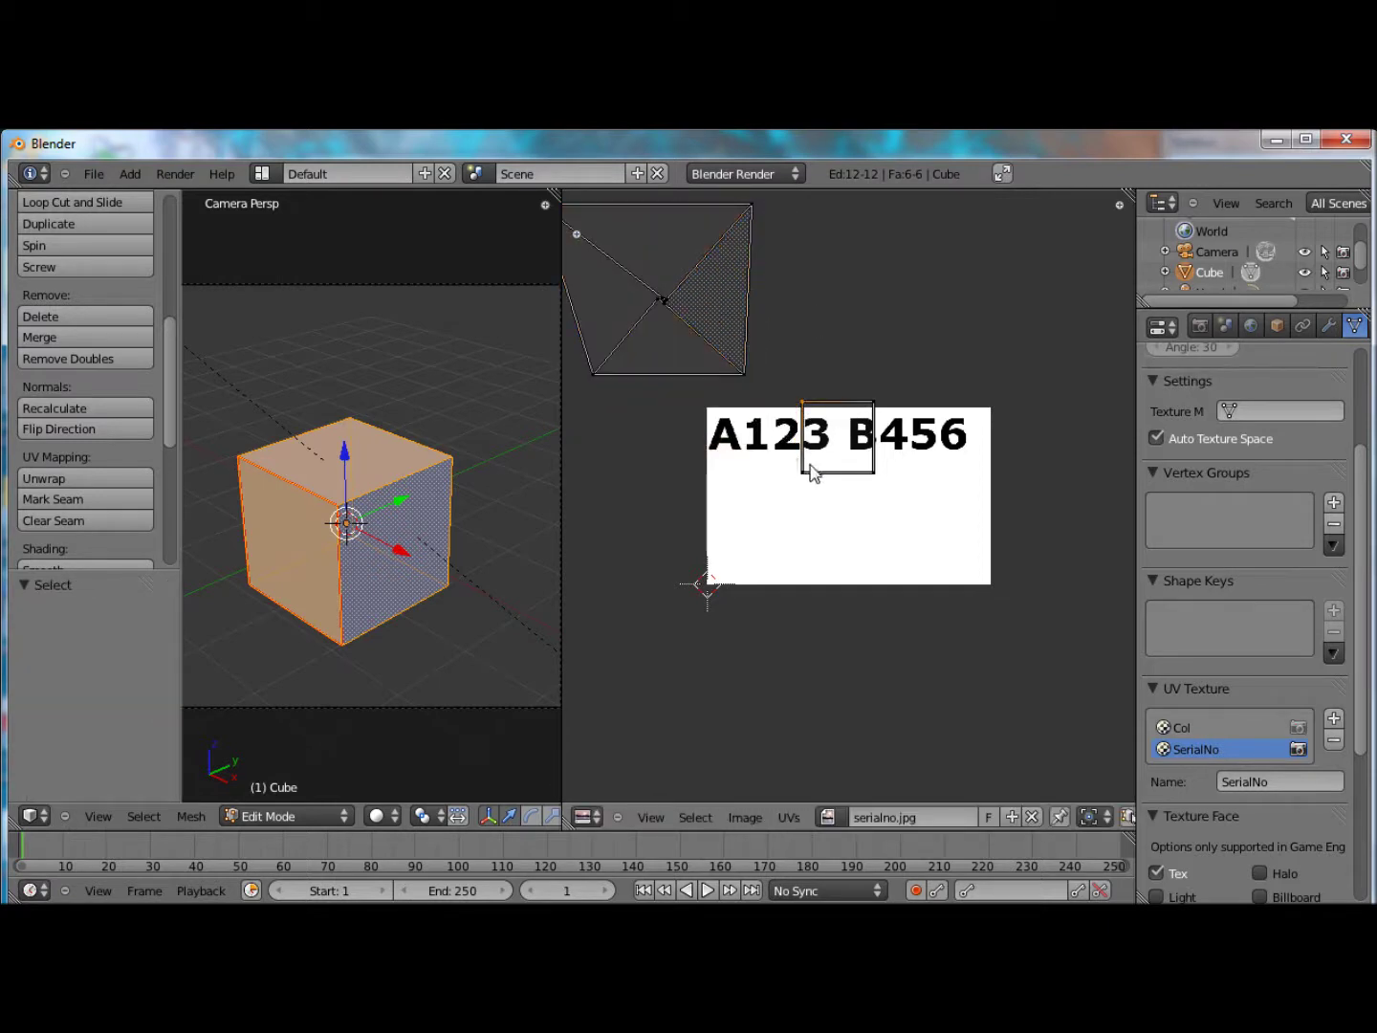
key("g")
left_click(813, 411)
key("s")
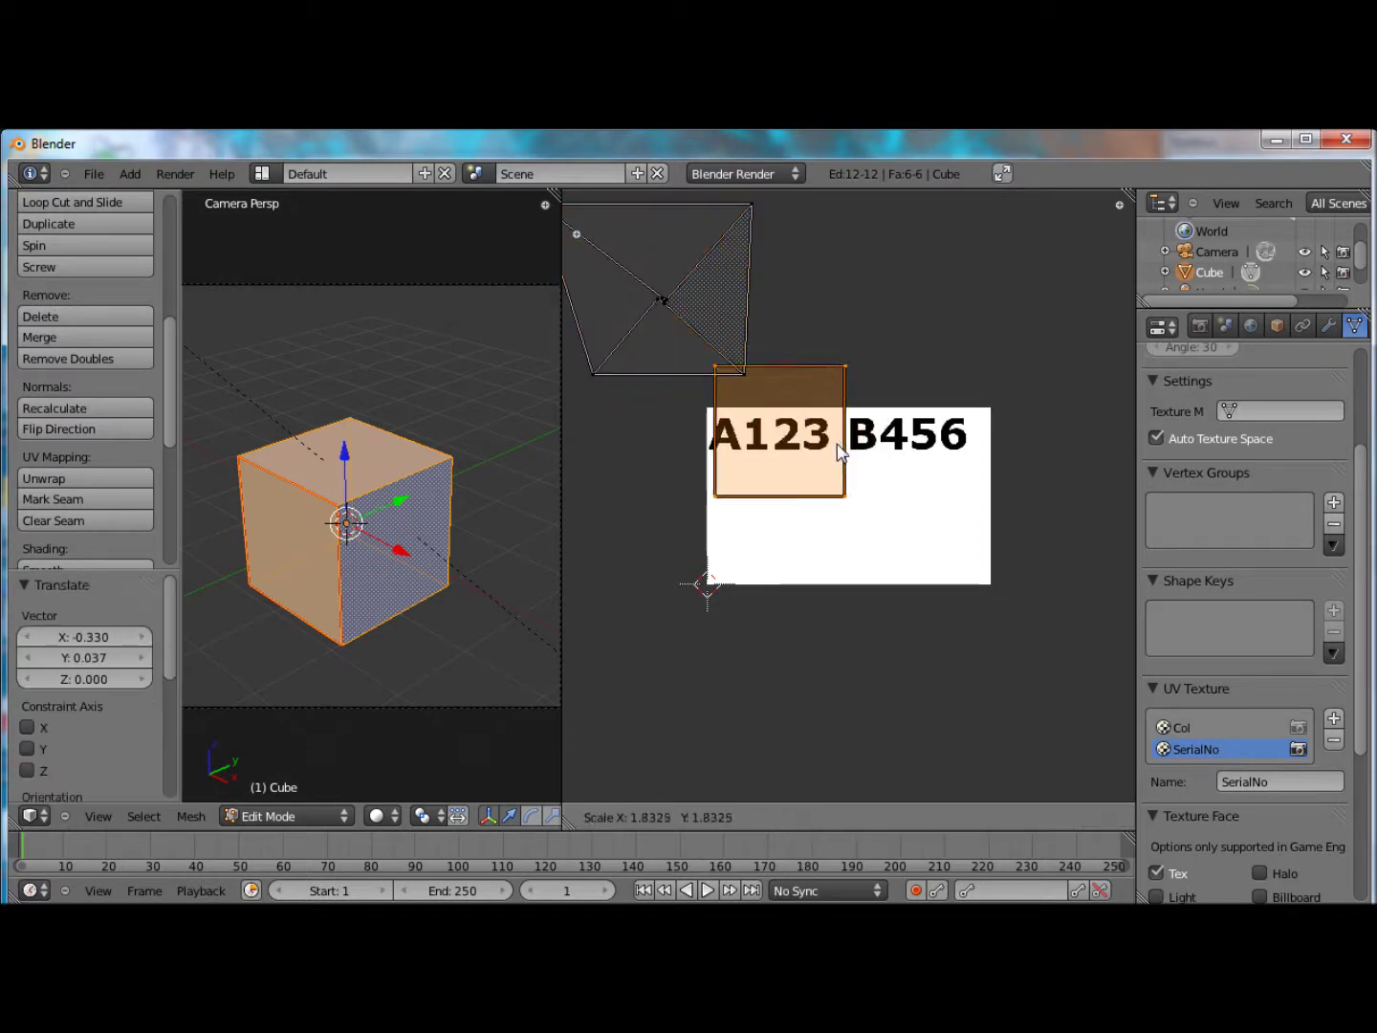
left_click(845, 462)
key("g")
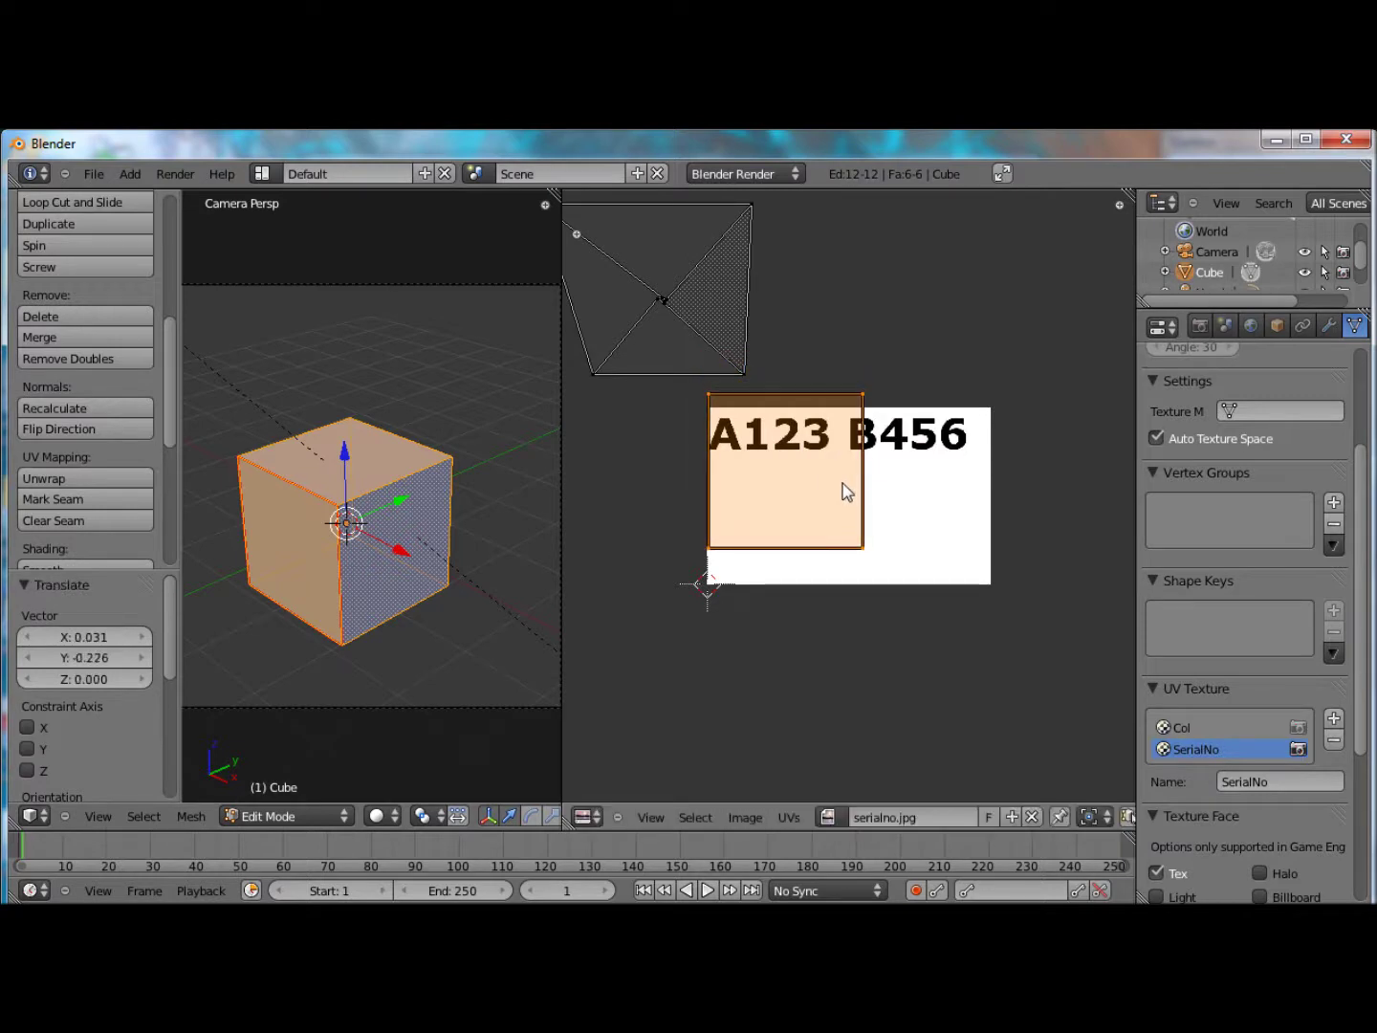
left_click(846, 484)
Stretch the face's right edge to cover B456, then deselect all UVs.
right_click(870, 556)
key("g")
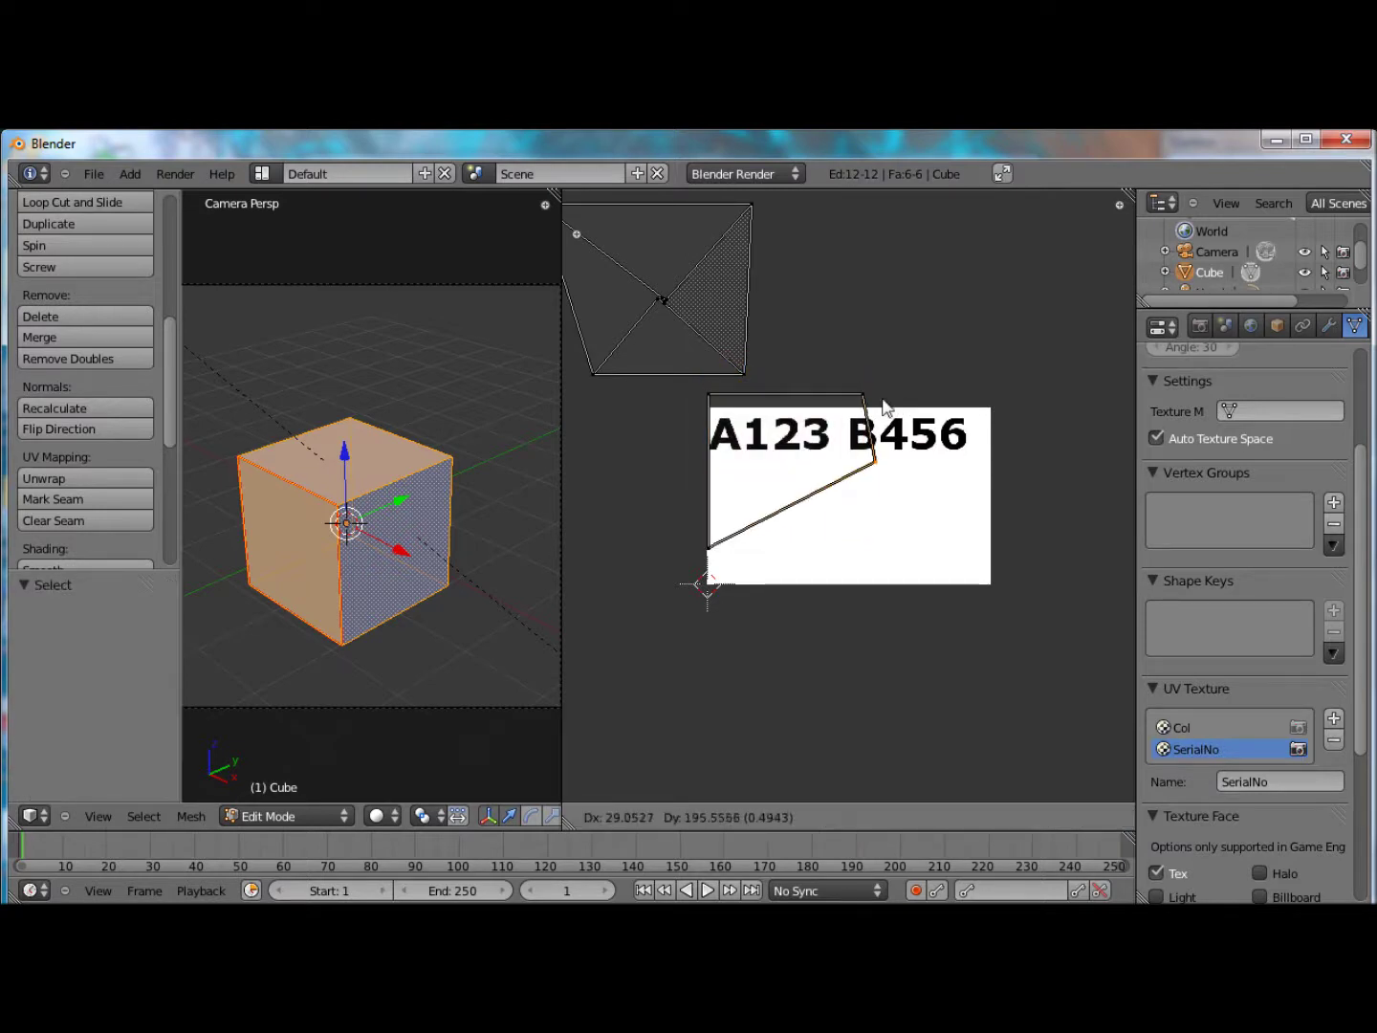
key("Escape")
right_click(860, 407, "shift")
key("g")
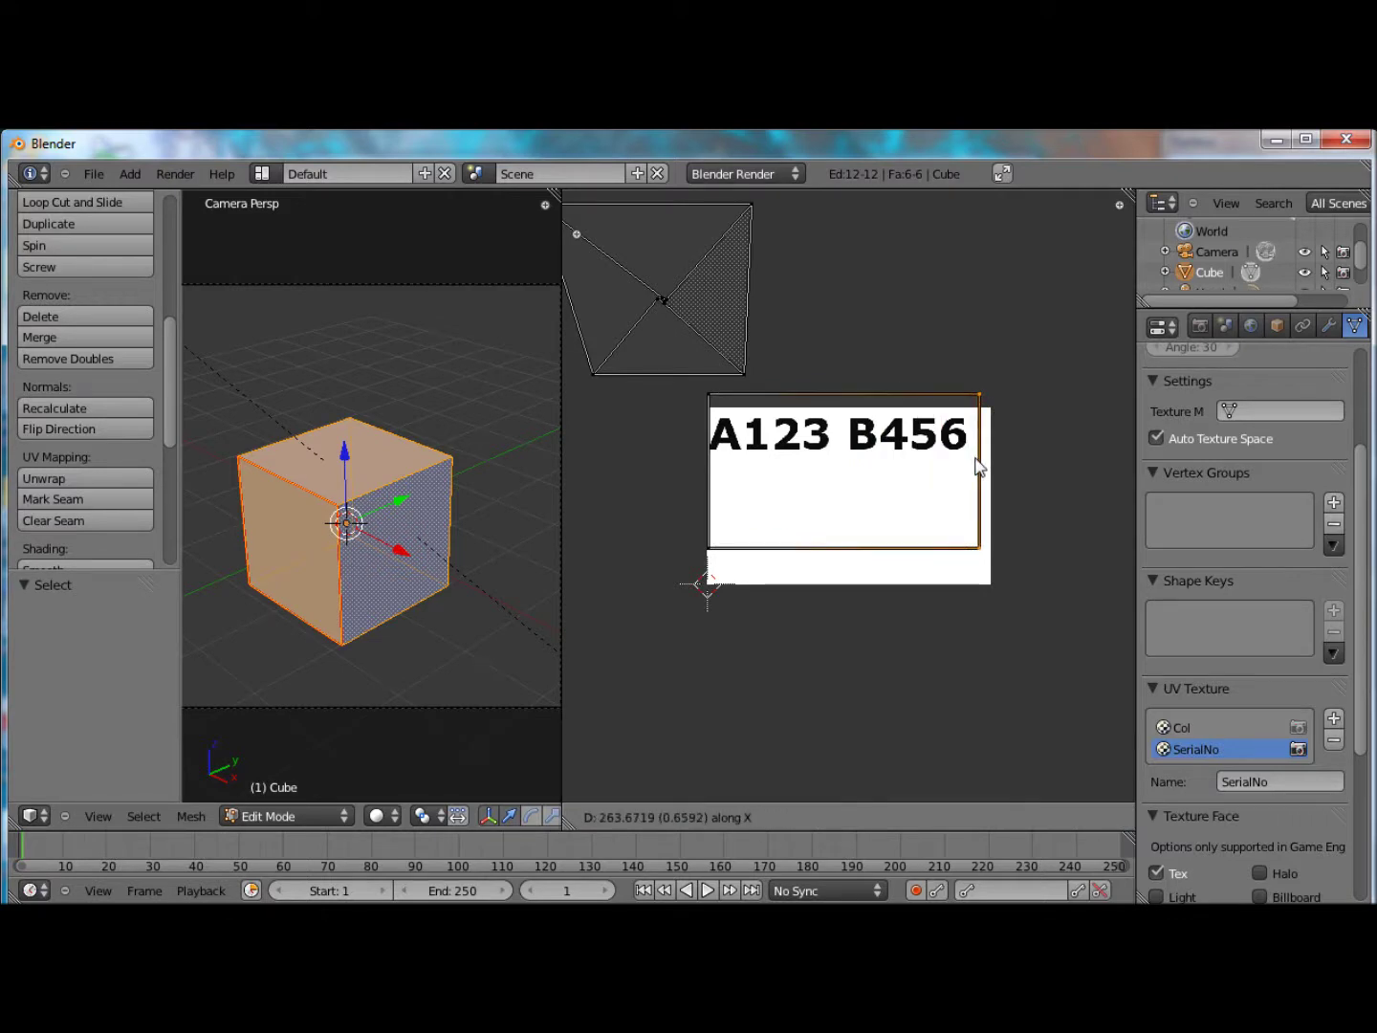
left_click(961, 501)
right_click(797, 559)
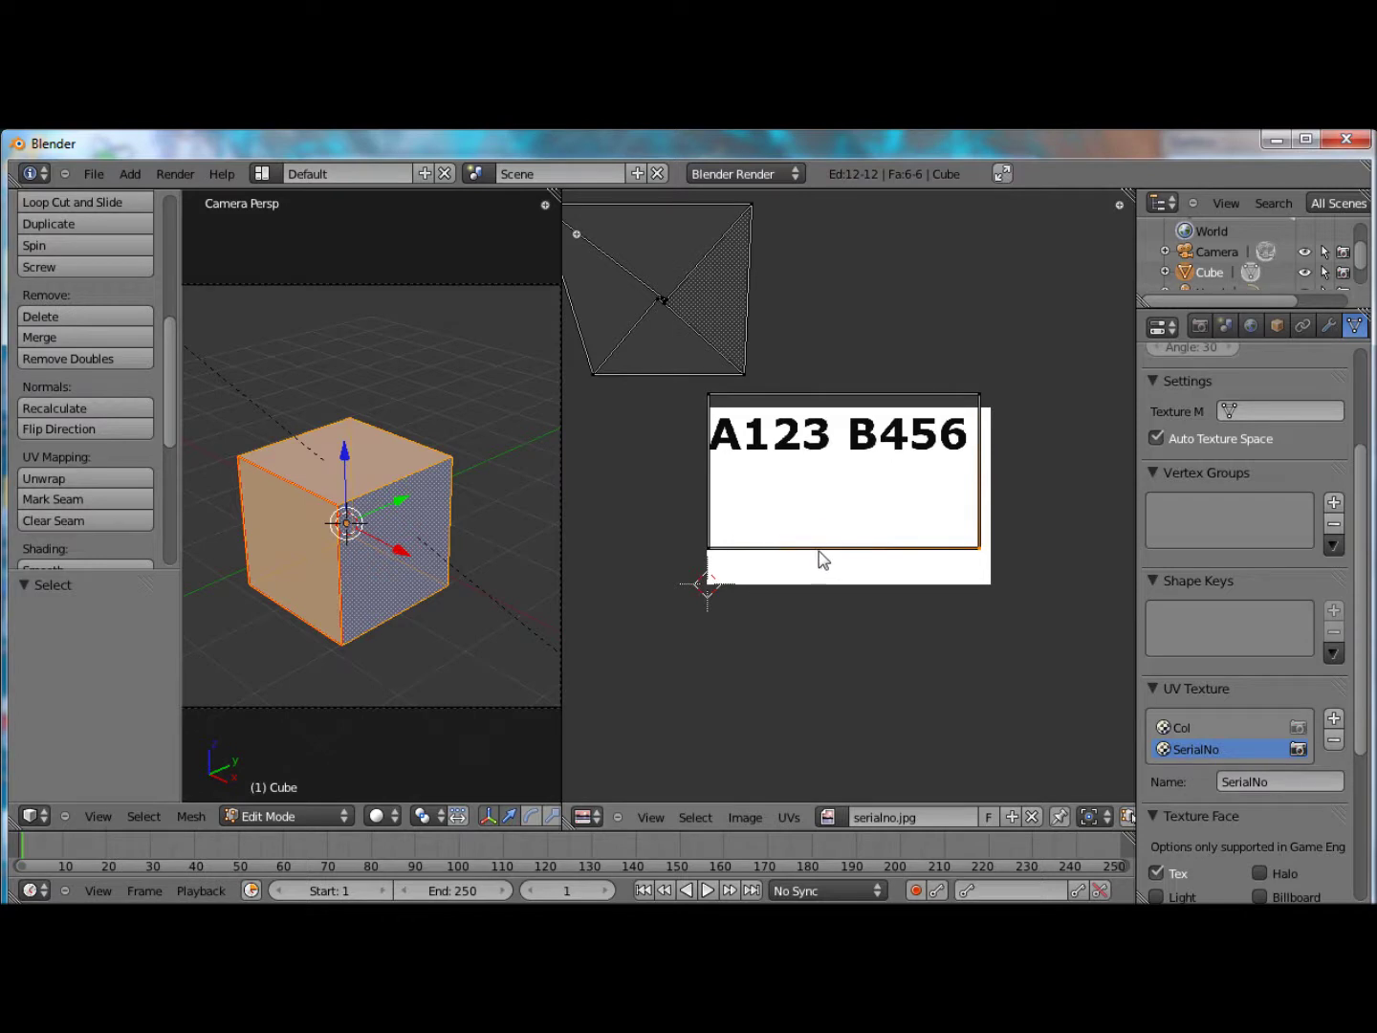
key("a")
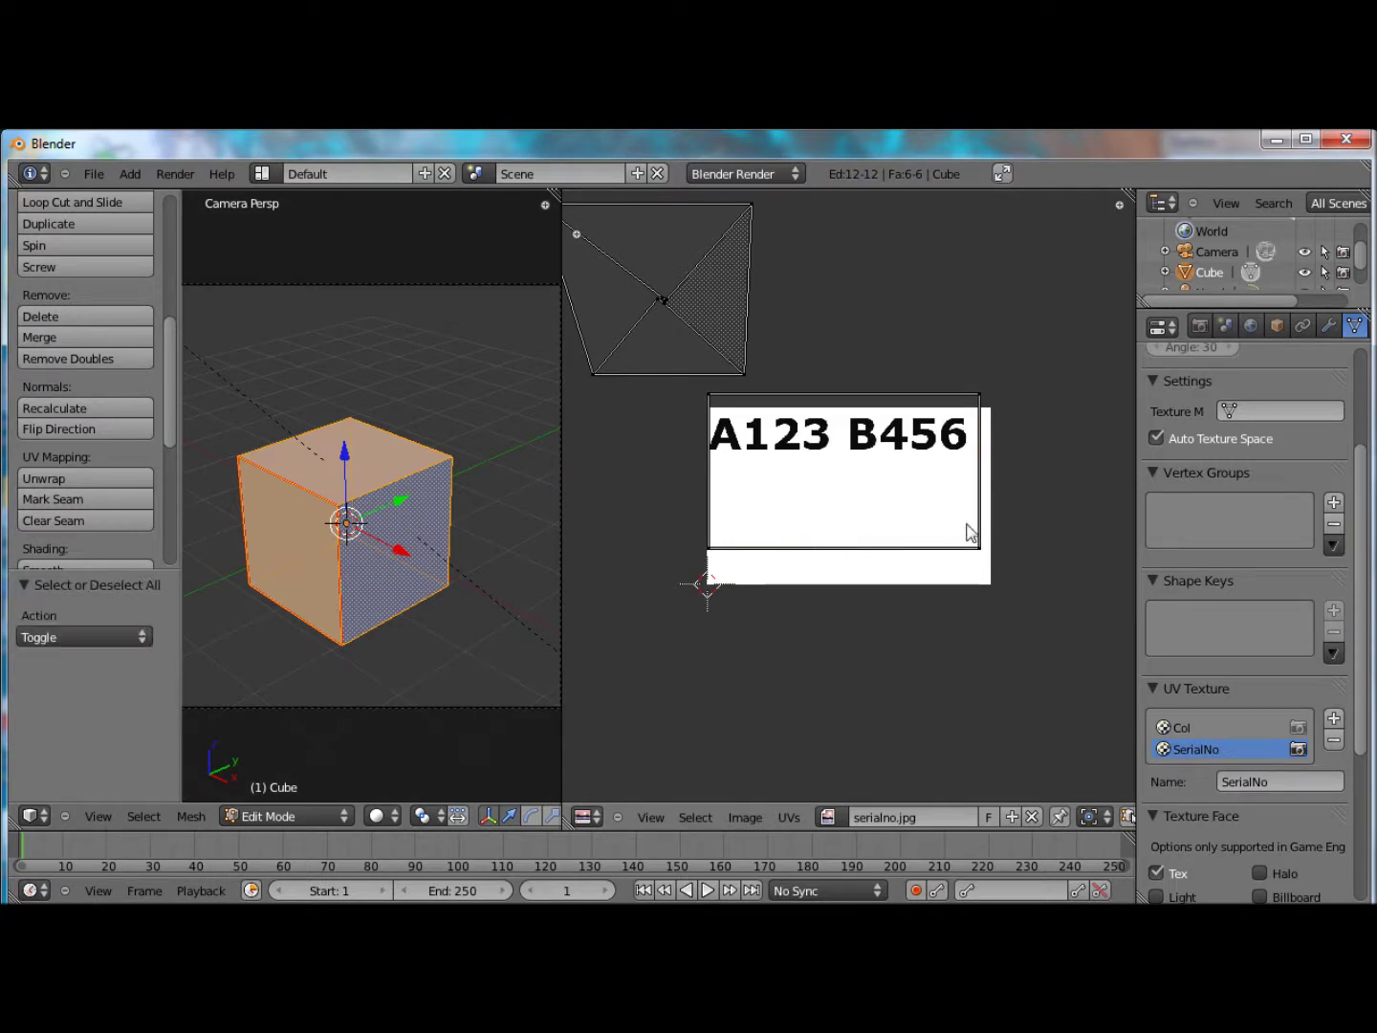
Map the serial texture with UV coordinates on the SerialNo layer and merge the UV editor into the 3D View.
scroll(1256, 332, "down", 1)
scroll(1256, 331, "down", 3)
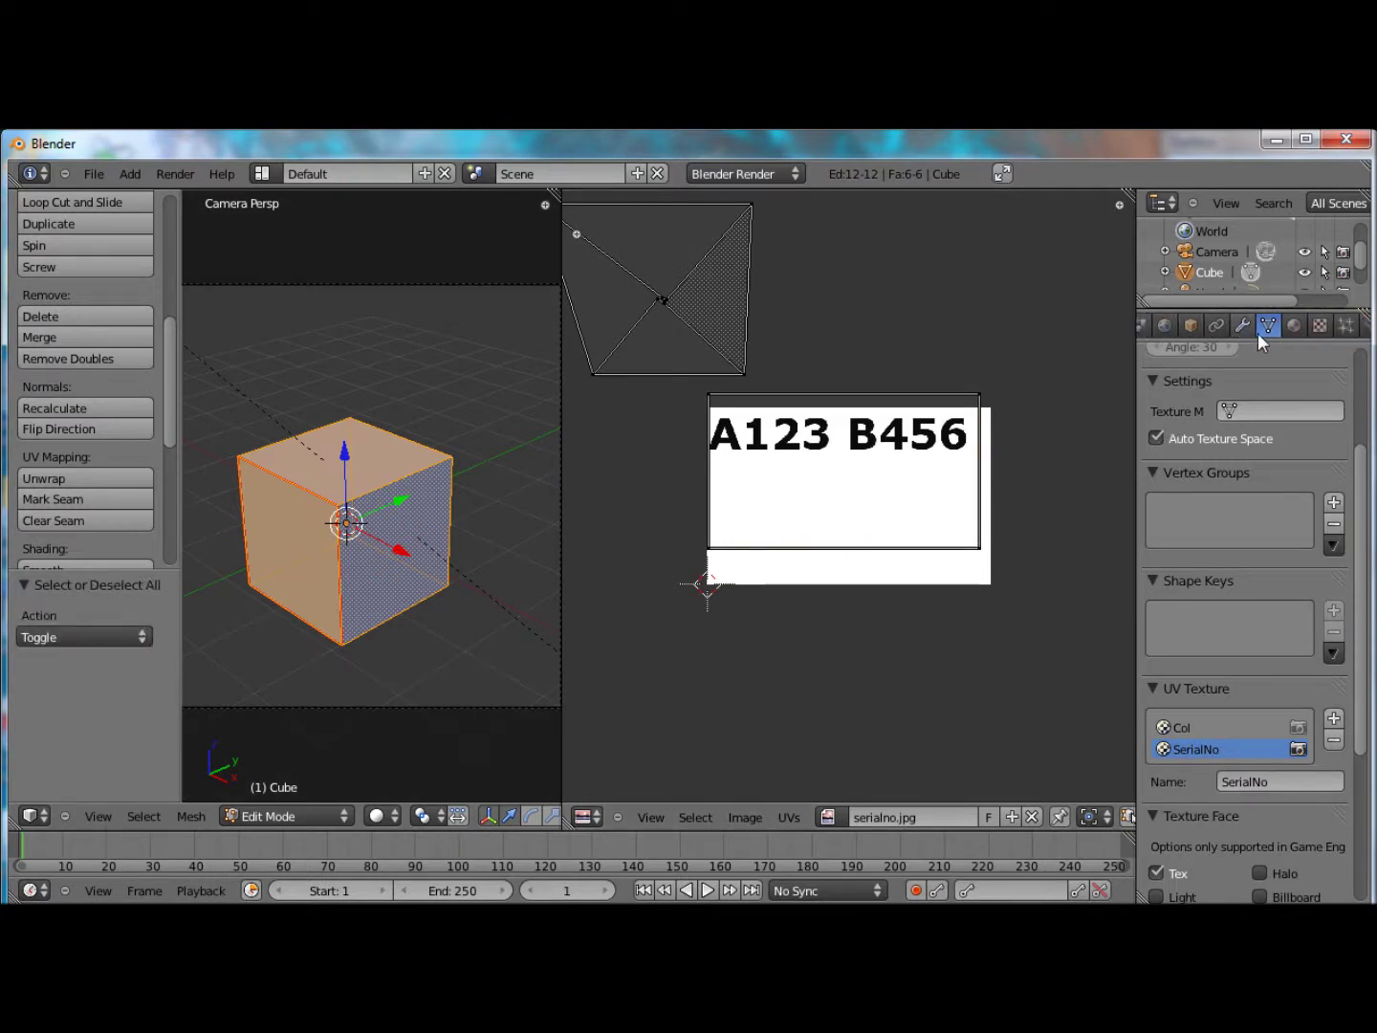
left_click(1275, 328)
left_click(1297, 324)
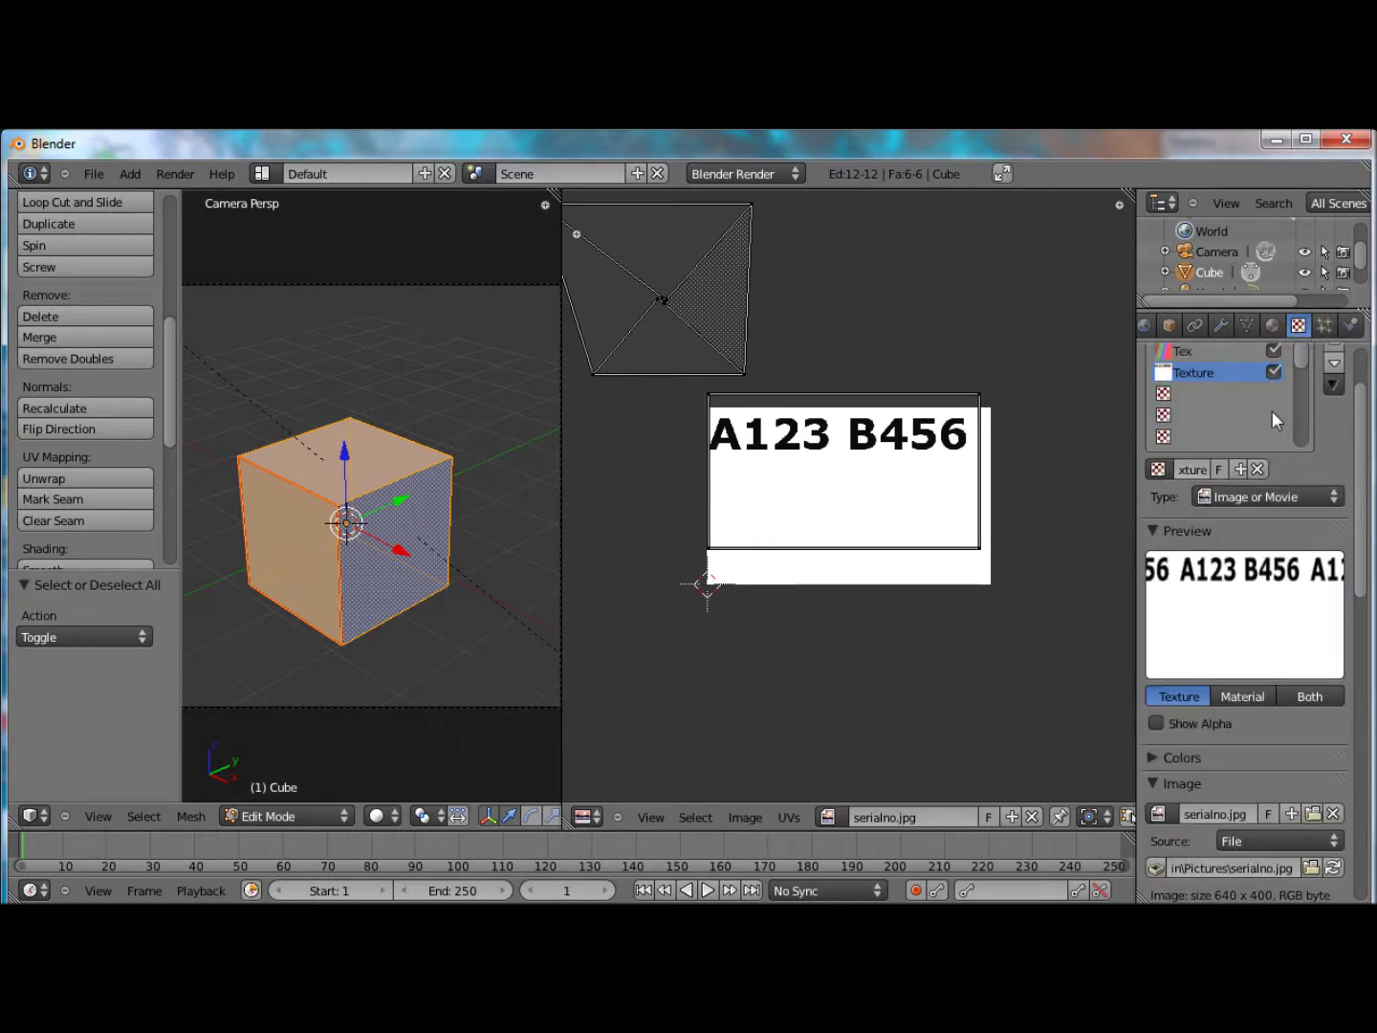
scroll(1268, 616, "down", 6)
scroll(1244, 679, "down", 1)
left_click(1247, 727)
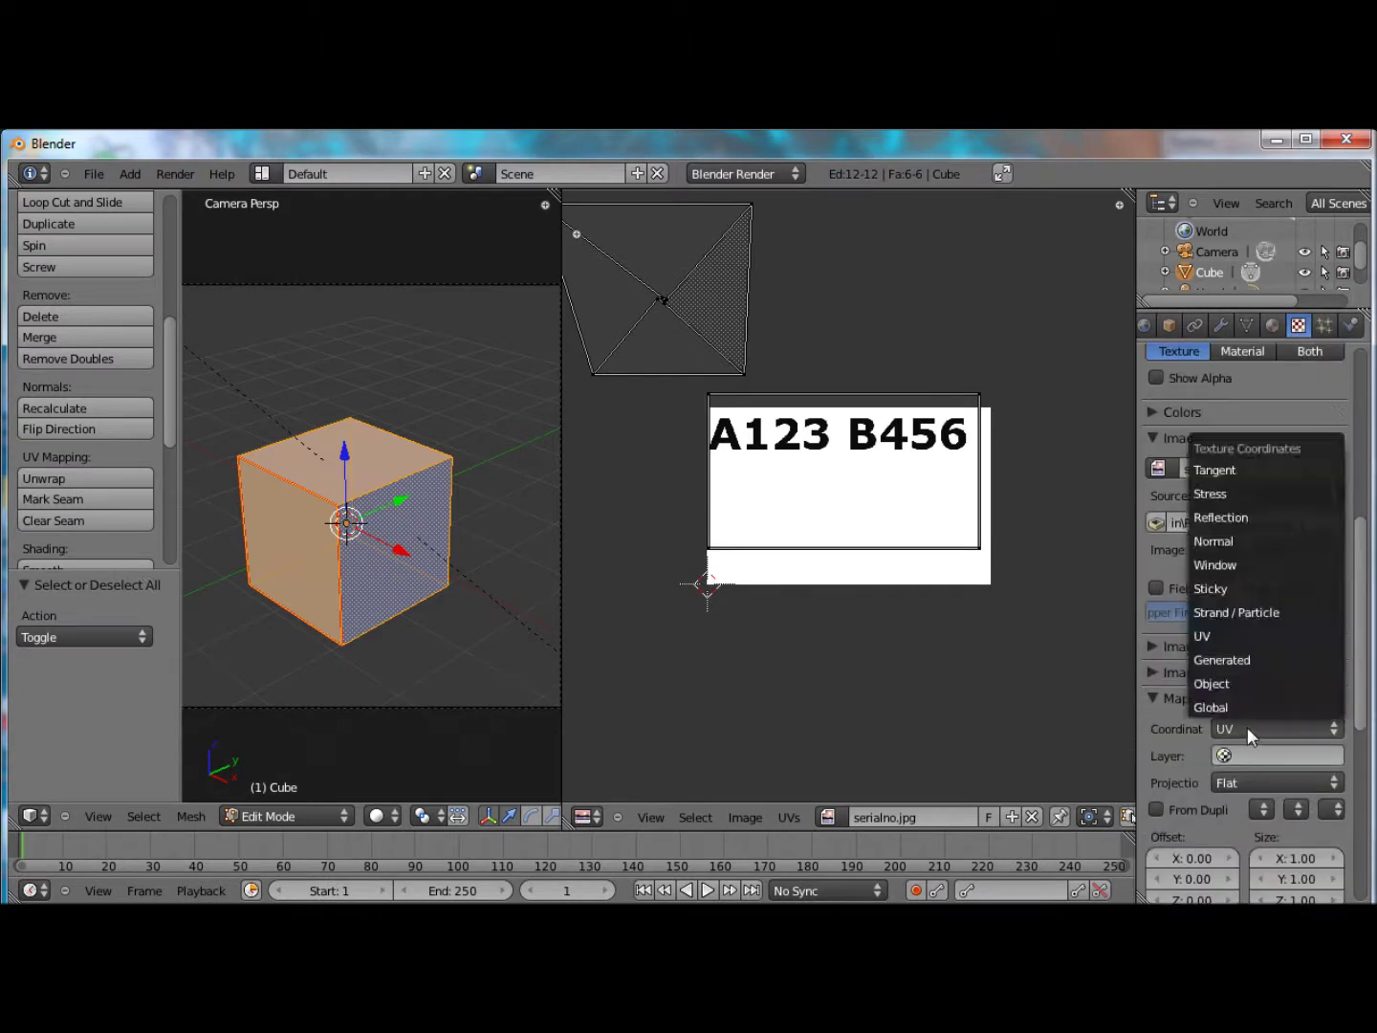
left_click(1247, 727)
left_click(1245, 754)
left_click(1258, 560)
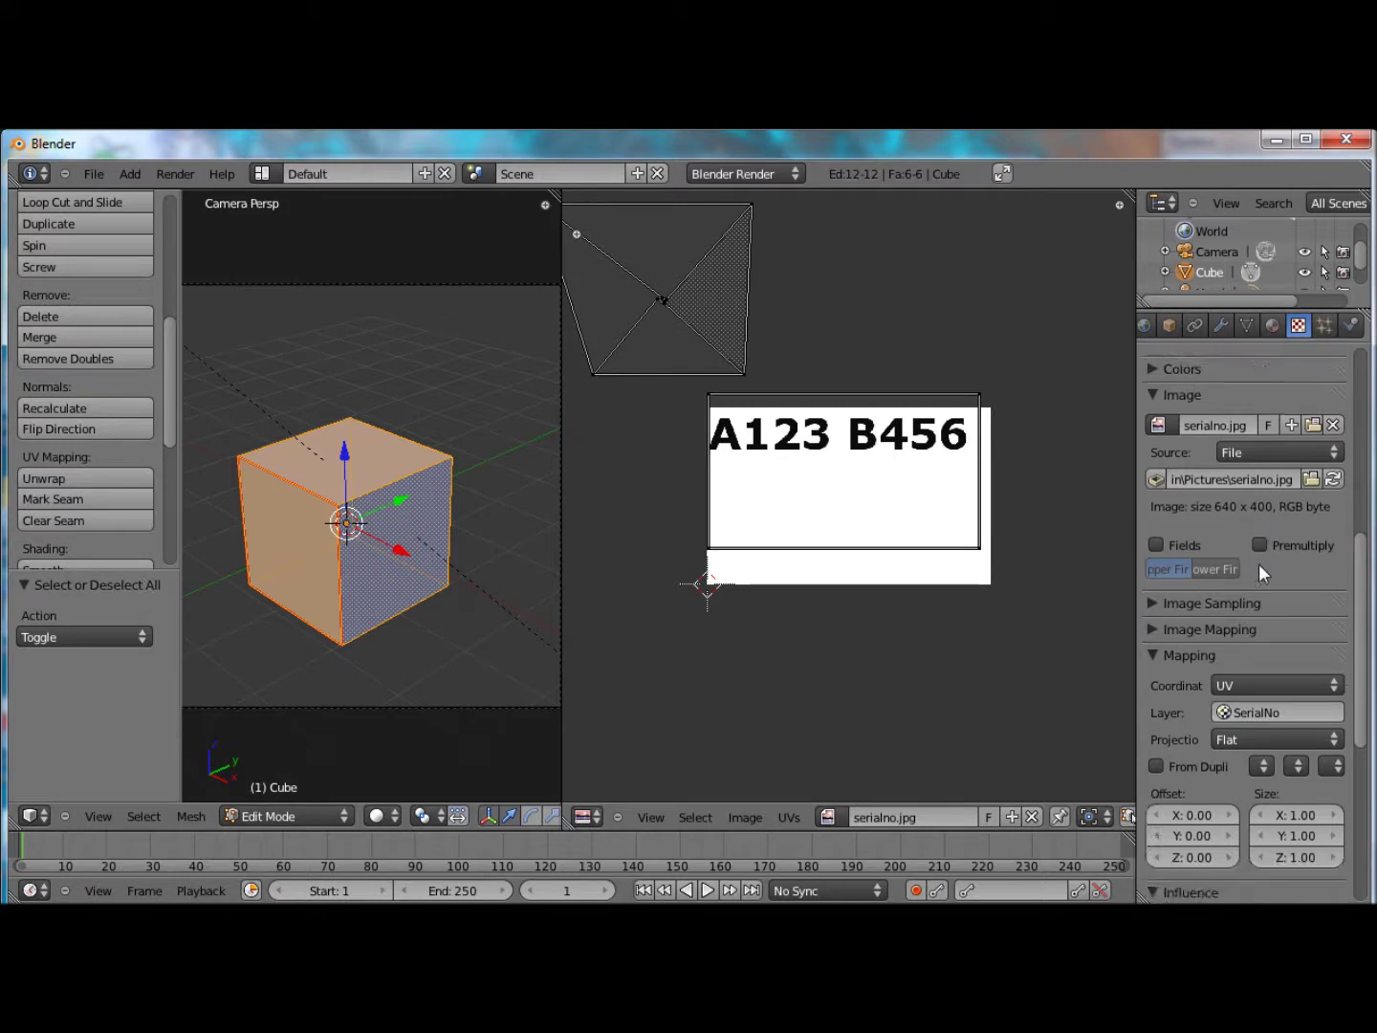
scroll(1258, 566, "down", 5)
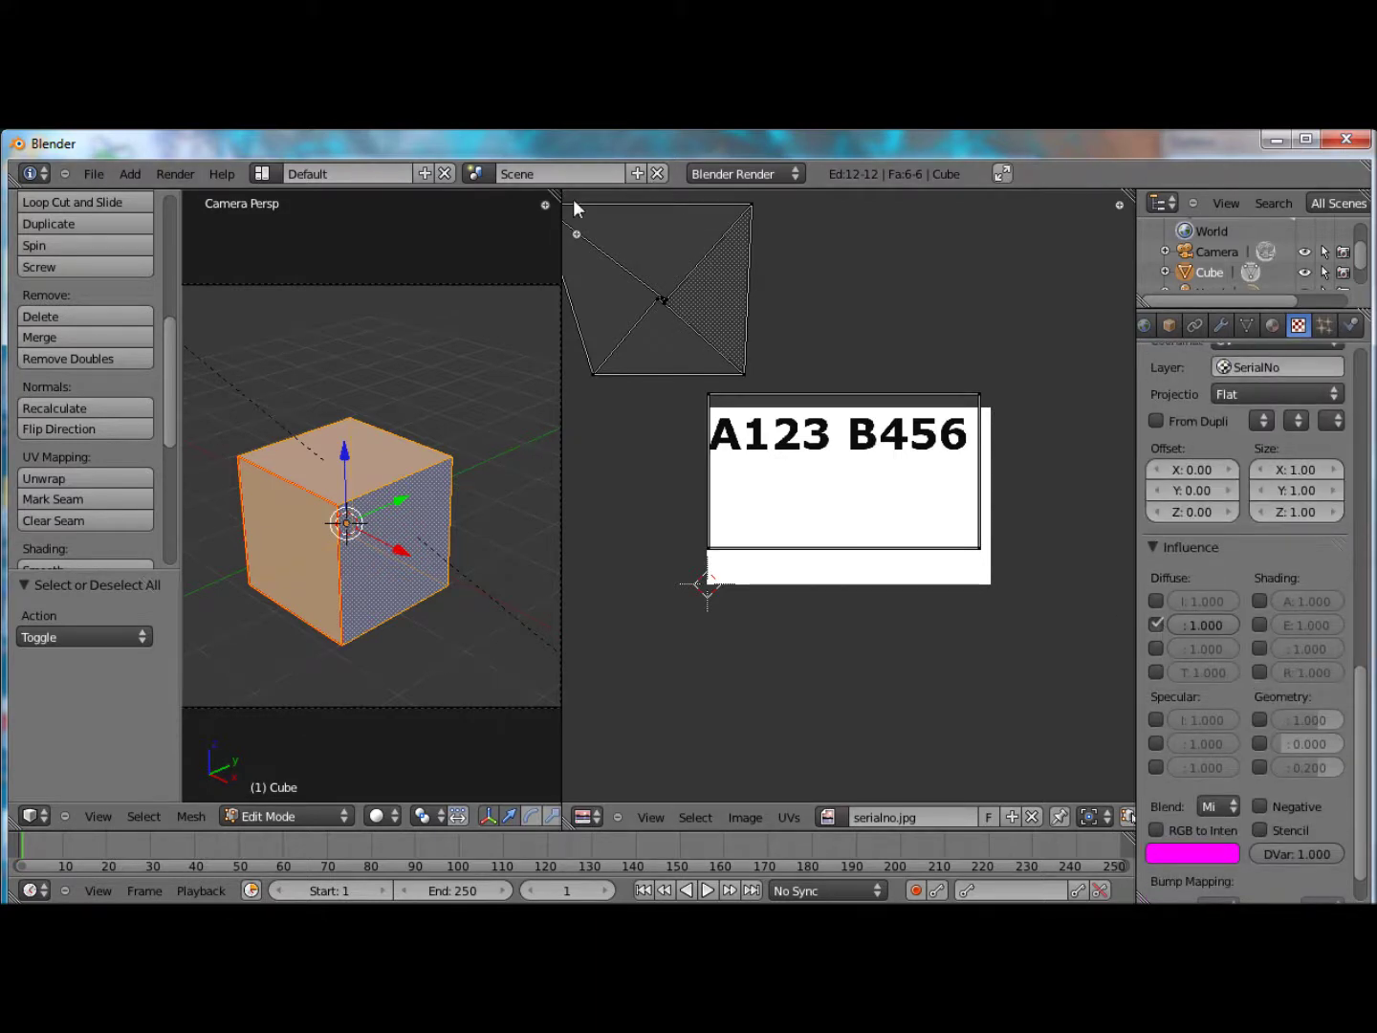
left_click_drag(572, 199, 586, 212)
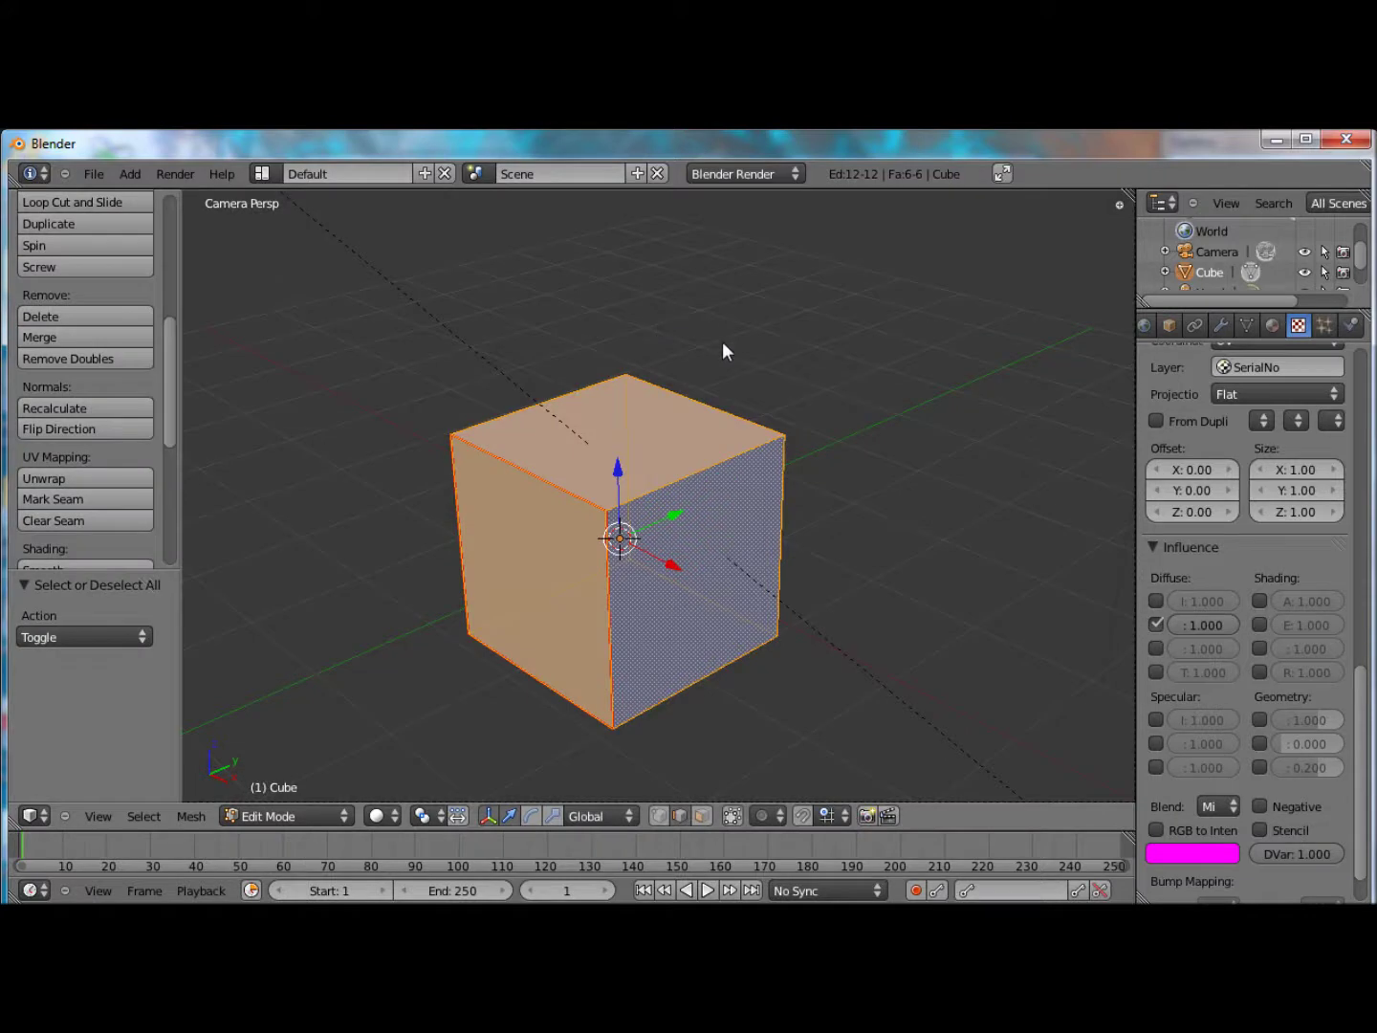
Render with F12 and switch the texture preview to Both texture and material.
key("F12")
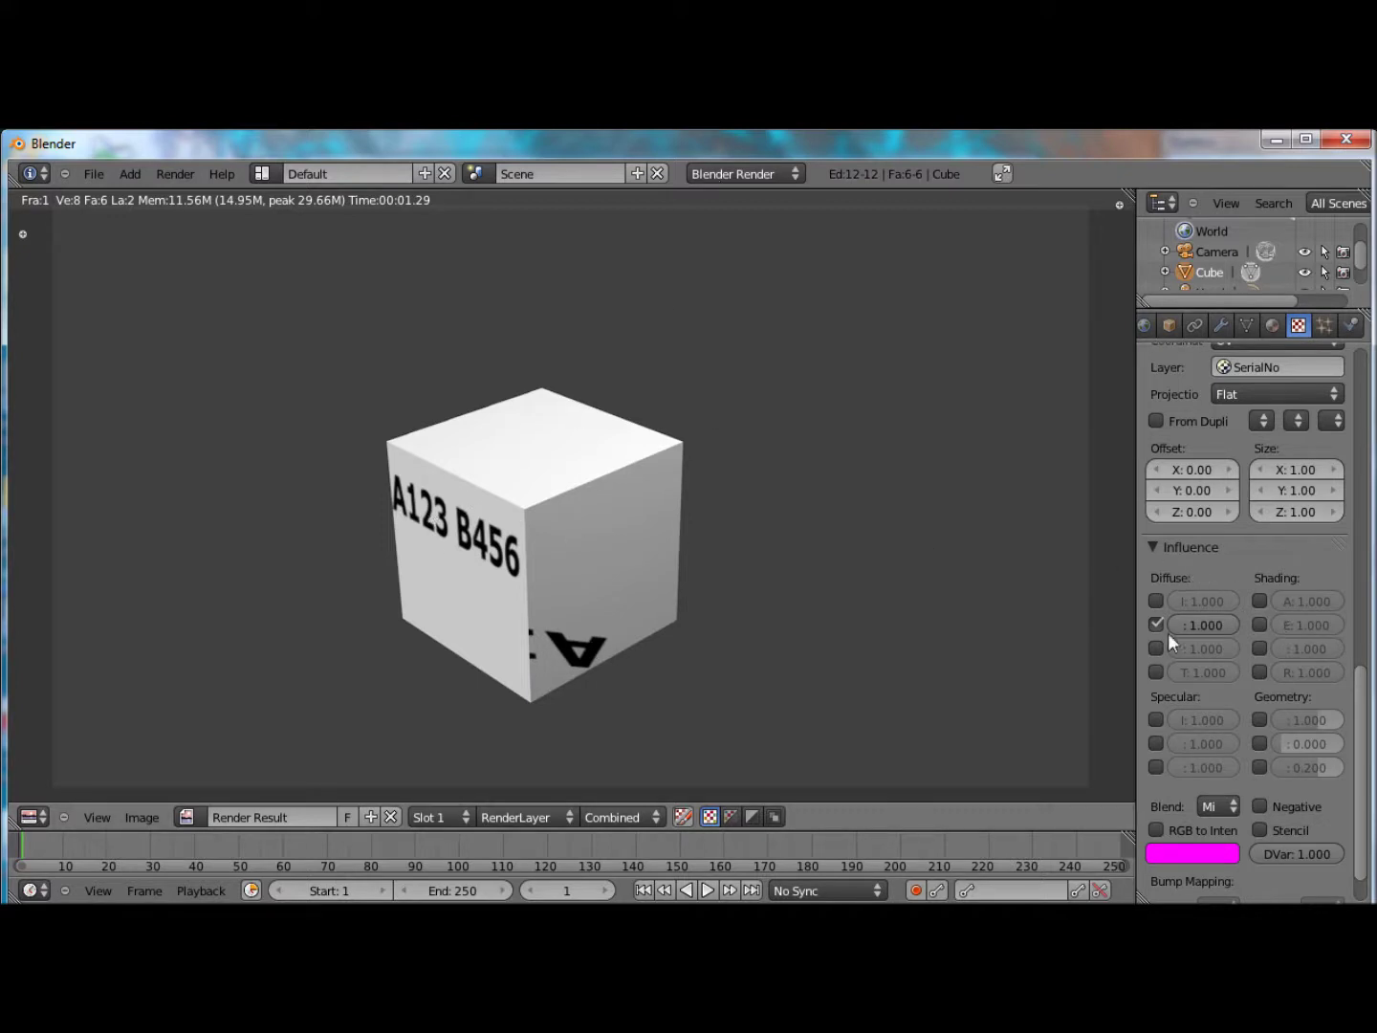
scroll(1173, 641, "up", 8)
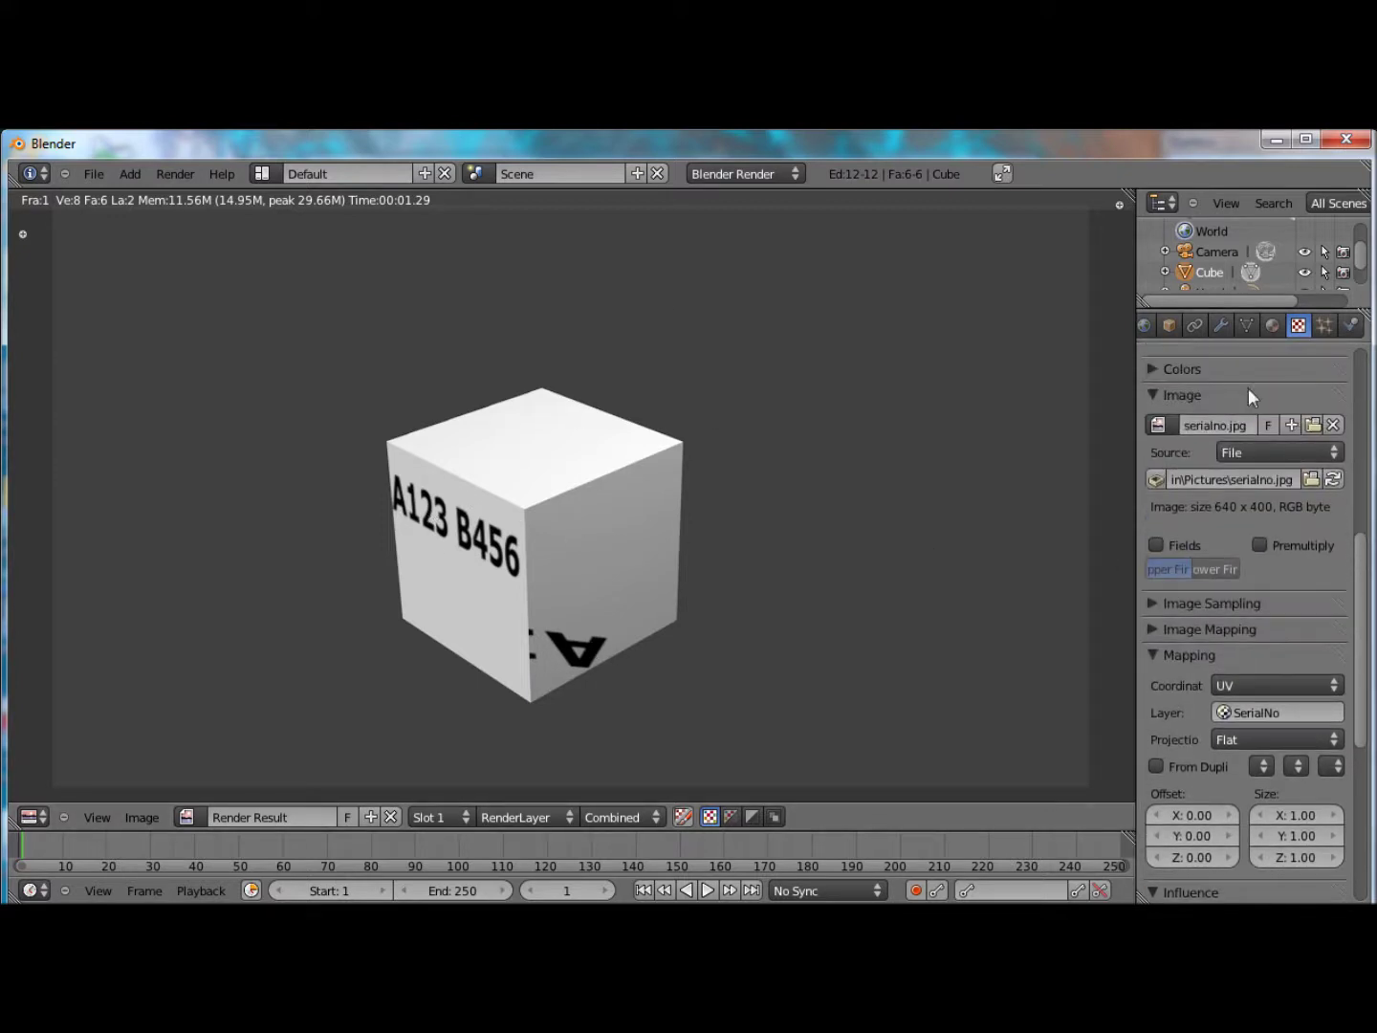
scroll(1249, 441, "up", 4)
left_click(1308, 477)
scroll(1286, 487, "up", 2)
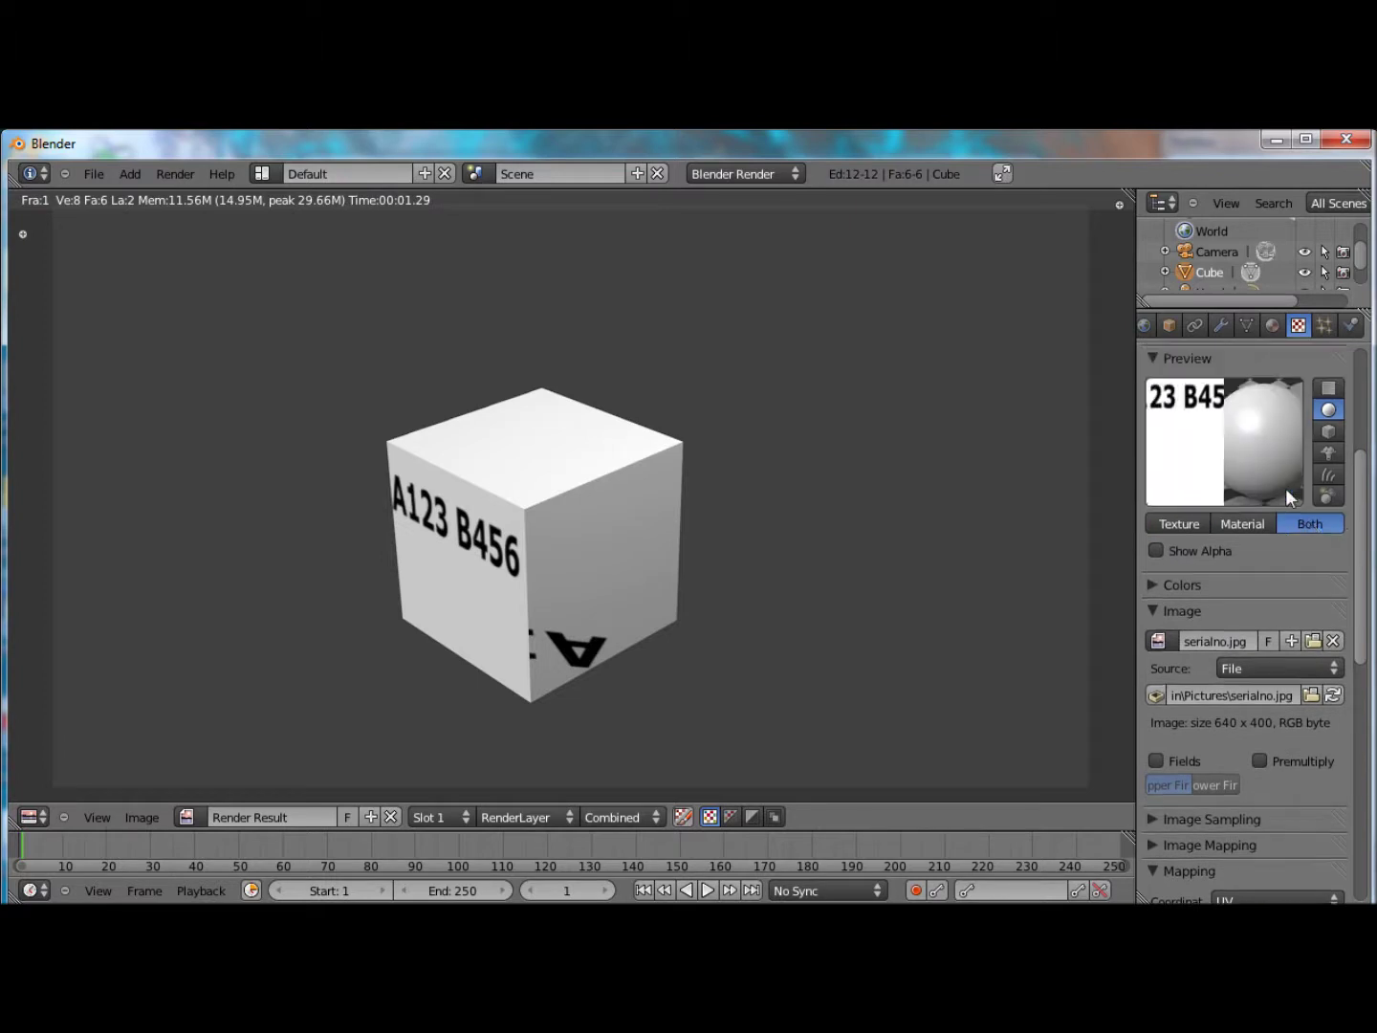
scroll(1285, 488, "down", 10)
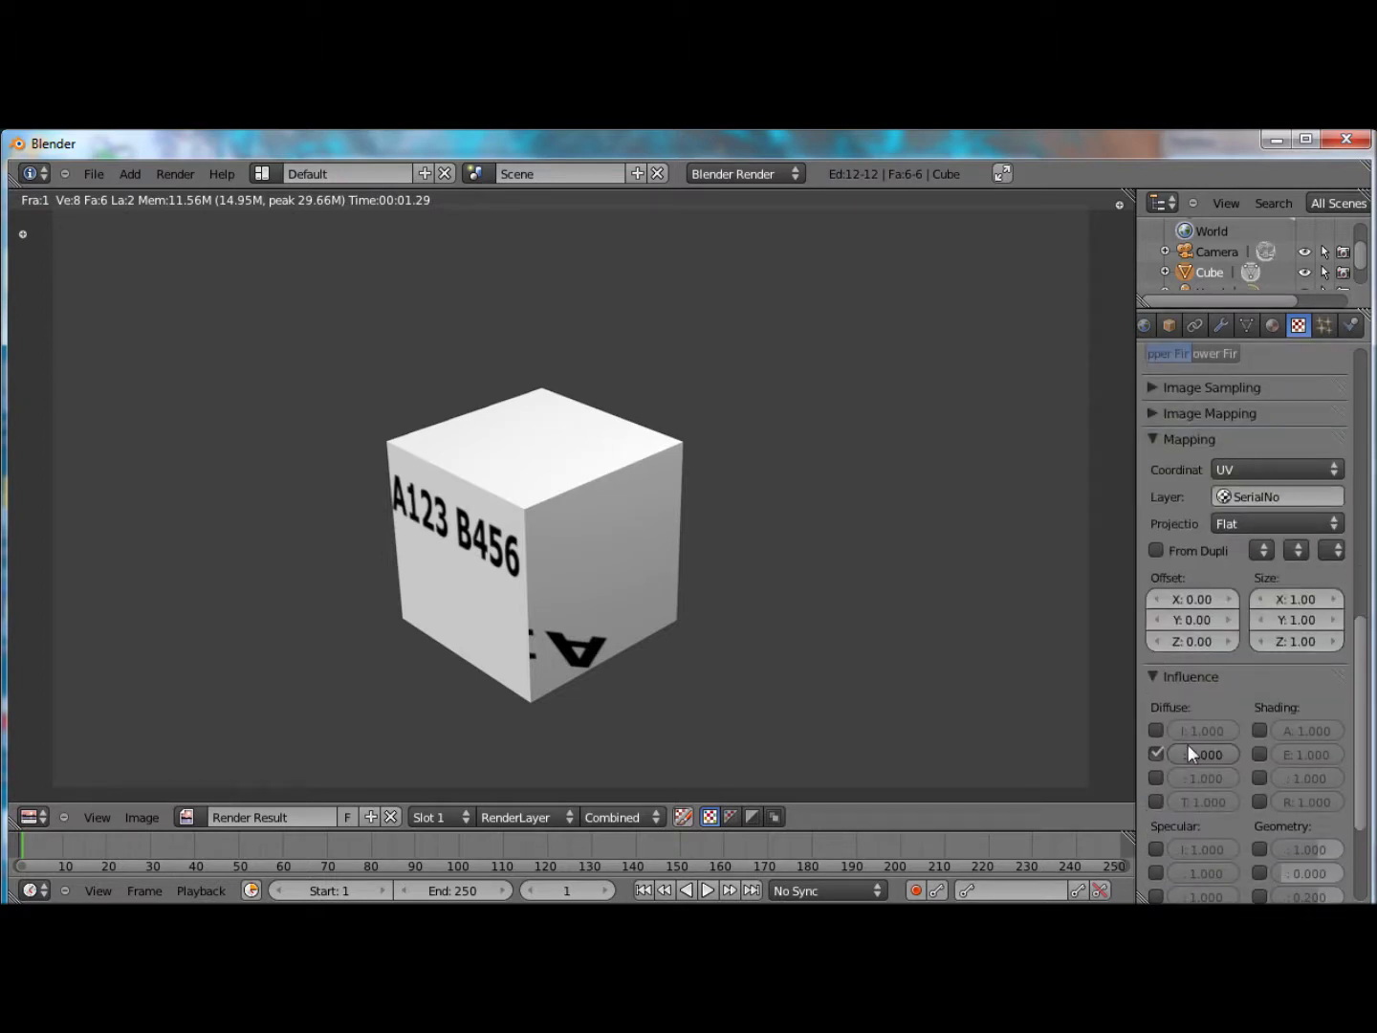
Turn off the serial texture's colour influence, enable Geometry Normal, and re-render.
left_click_drag(1136, 694, 1005, 698)
scroll(1083, 711, "down", 4)
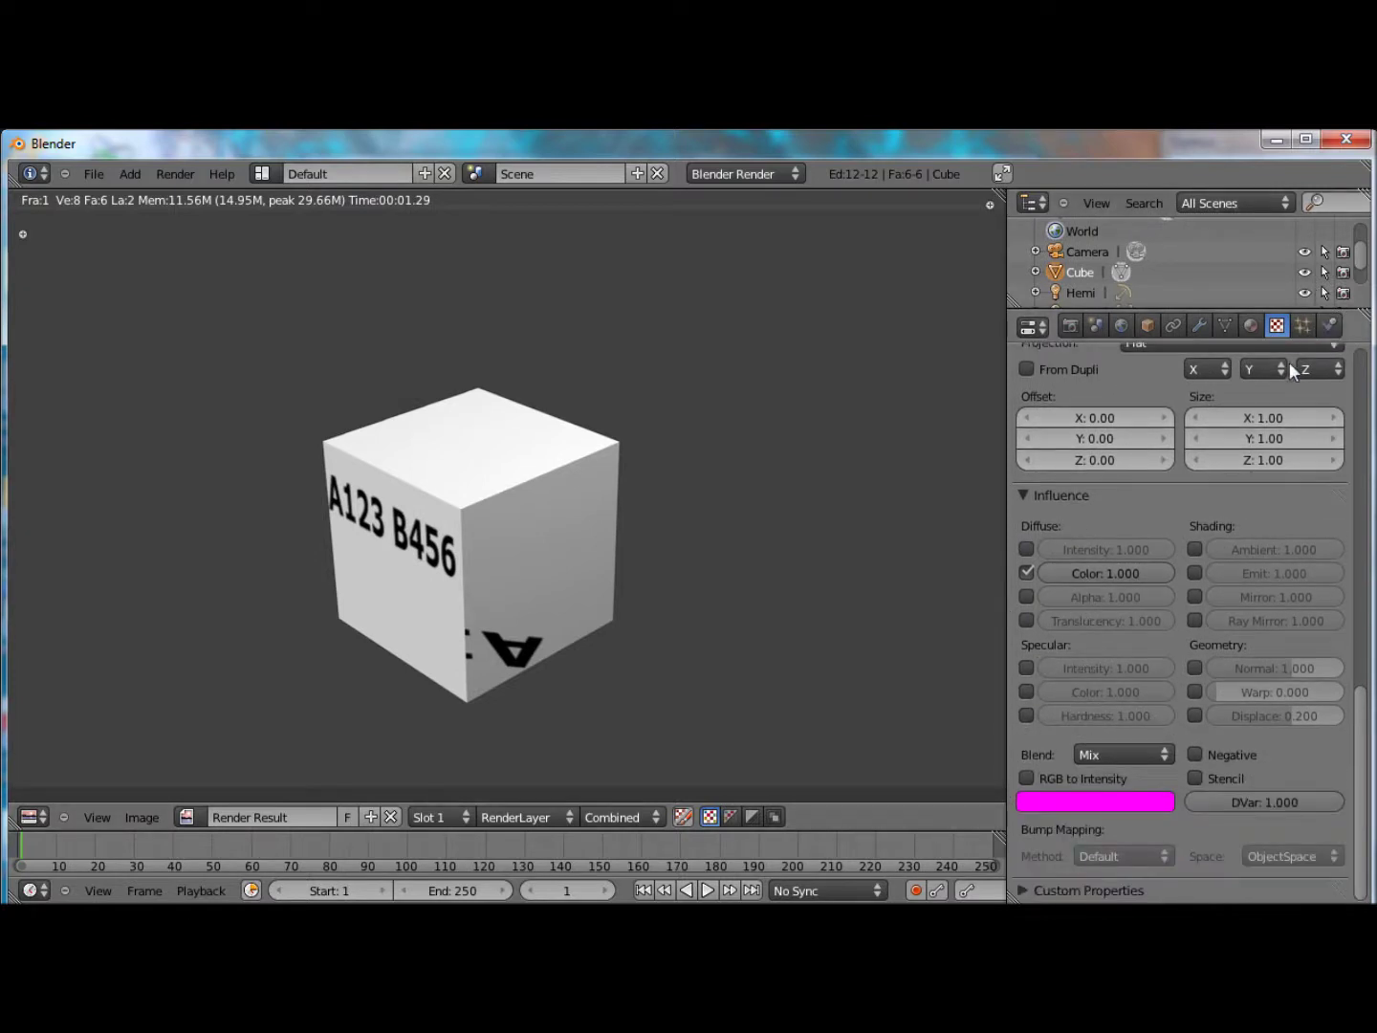
left_click_drag(1362, 728, 1361, 631)
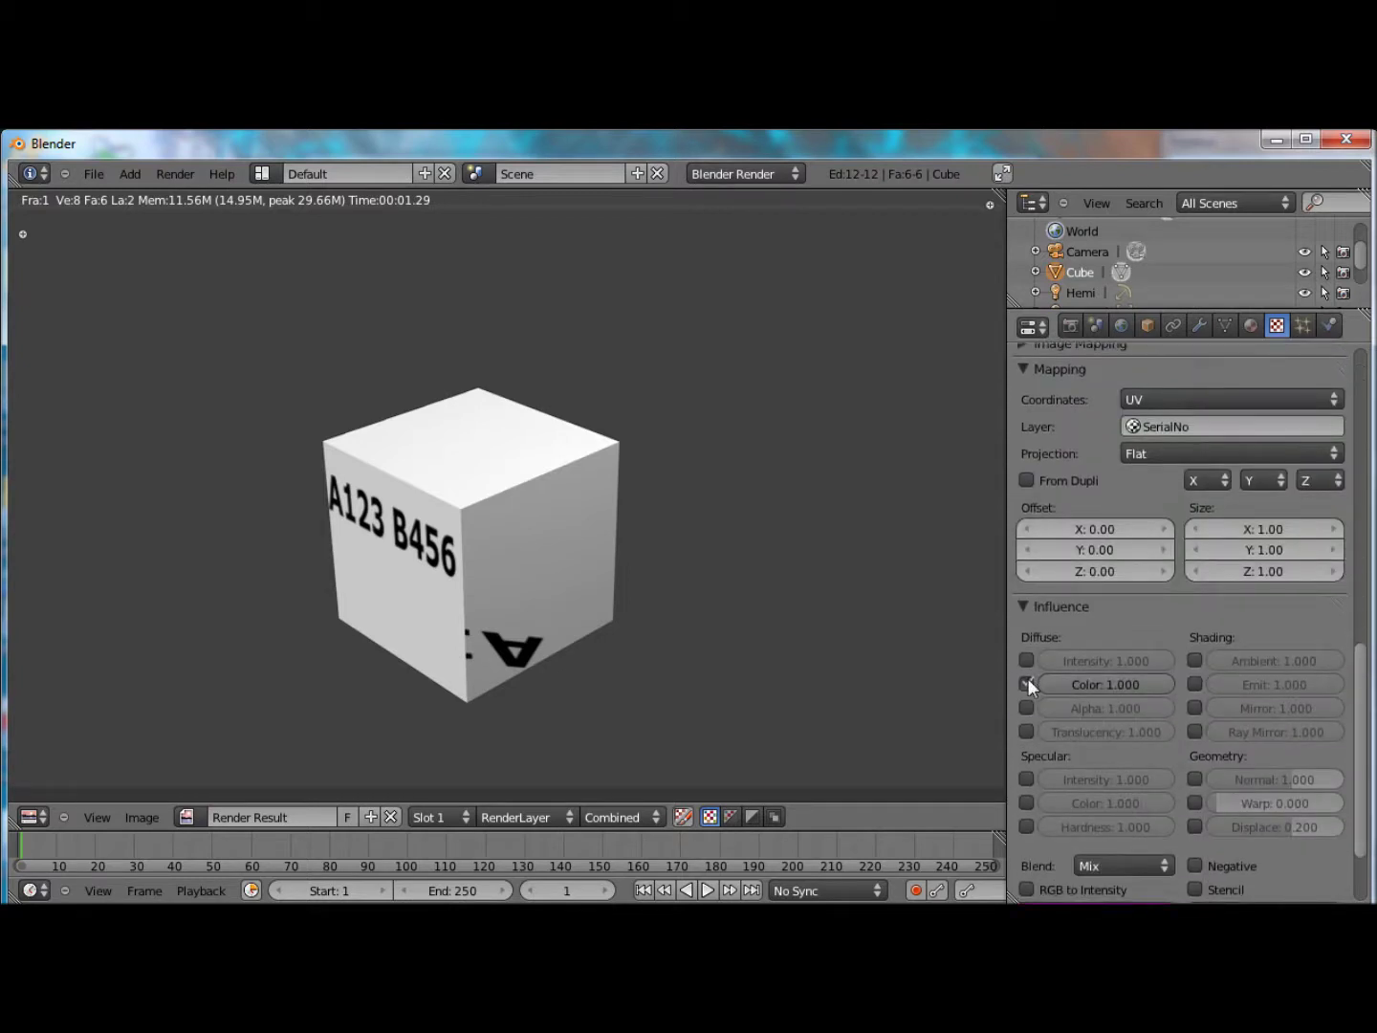
left_click(1028, 681)
left_click(1193, 780)
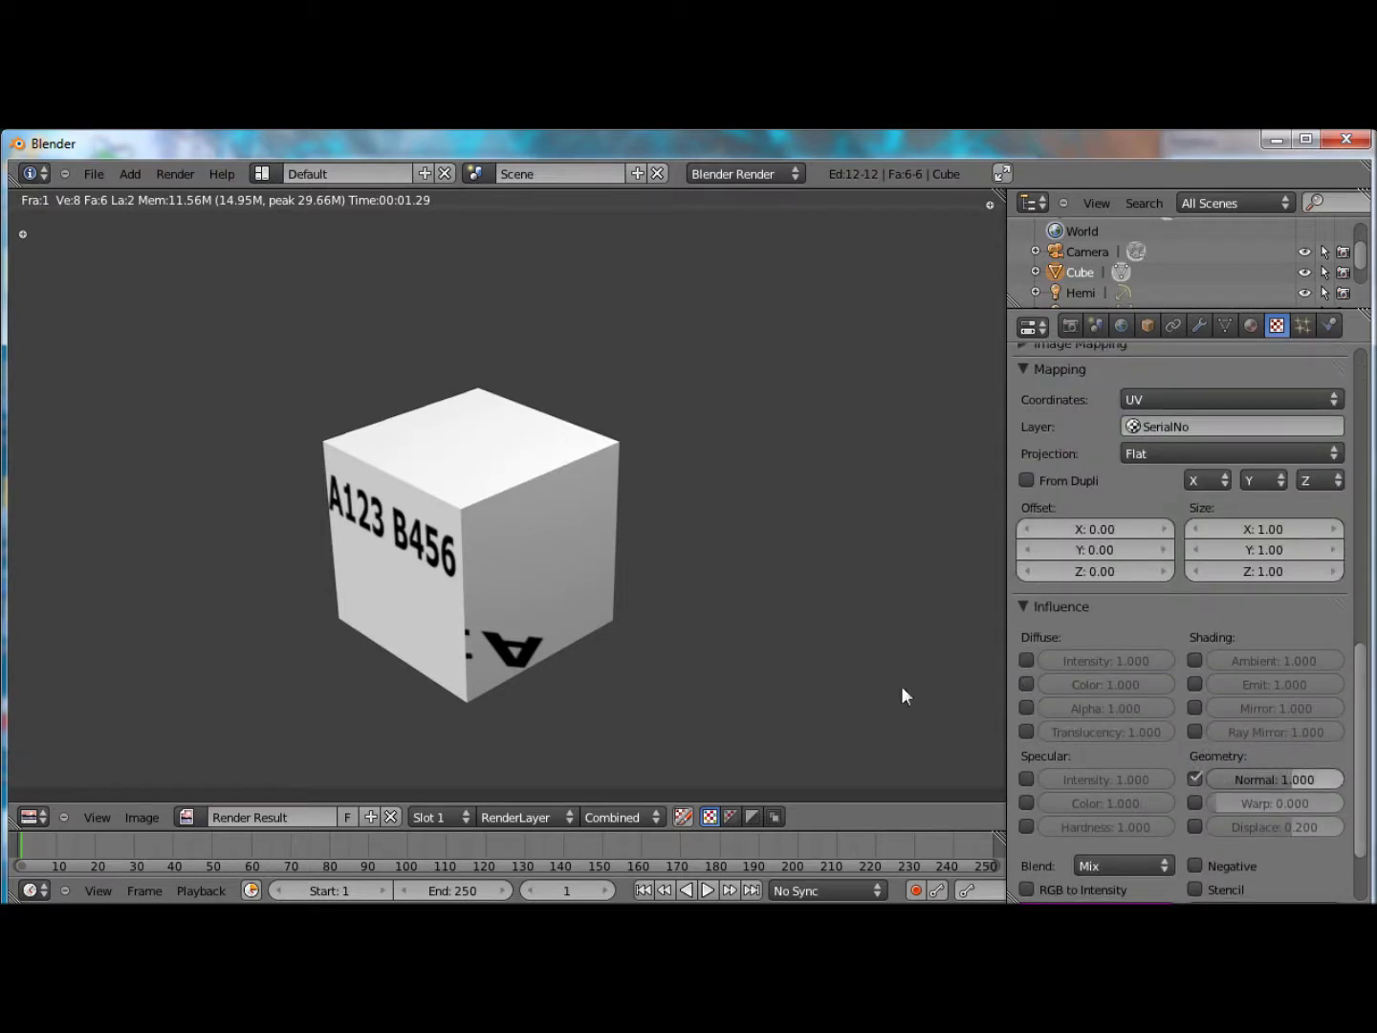
key("F12")
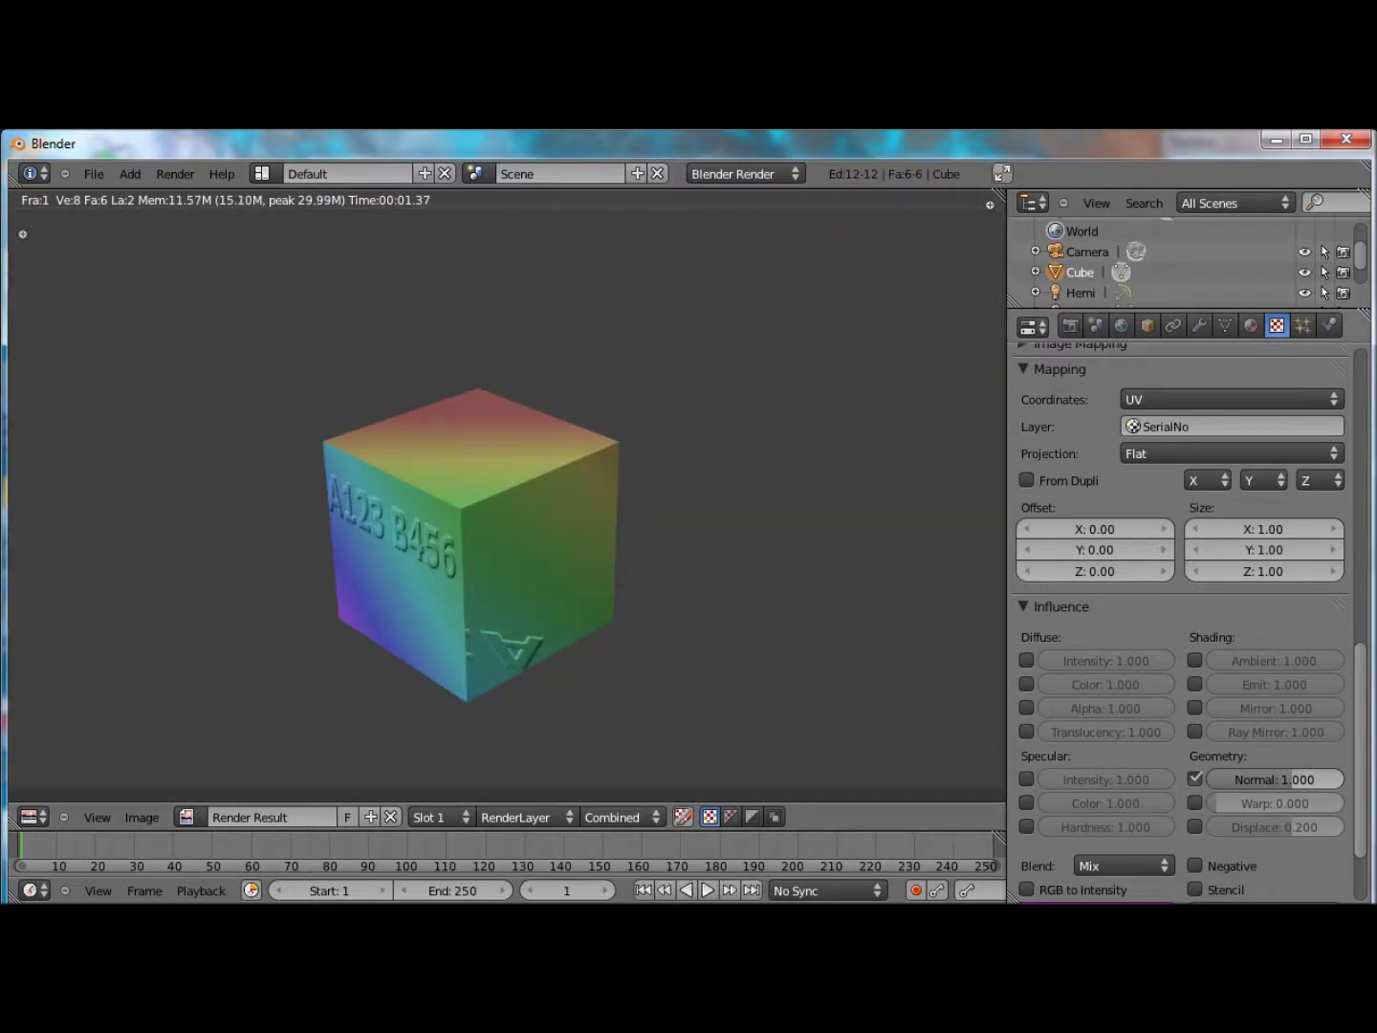
Set the serial texture's normal strength to -1 and render the engraved cube.
left_click_drag(1358, 775, 1355, 434)
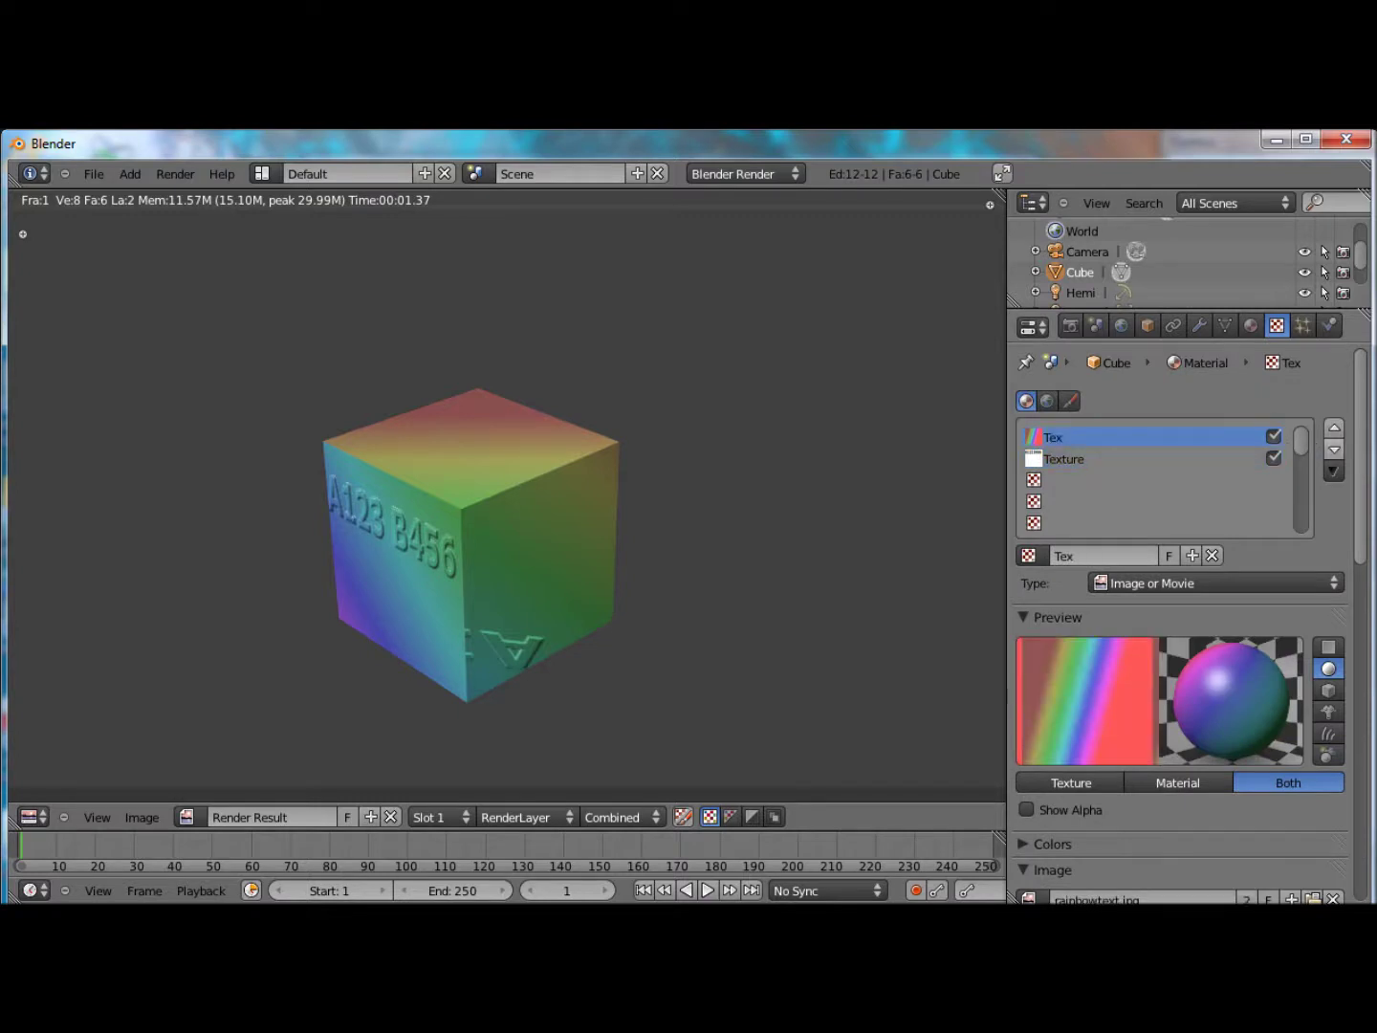
left_click(1208, 477)
left_click(1243, 459)
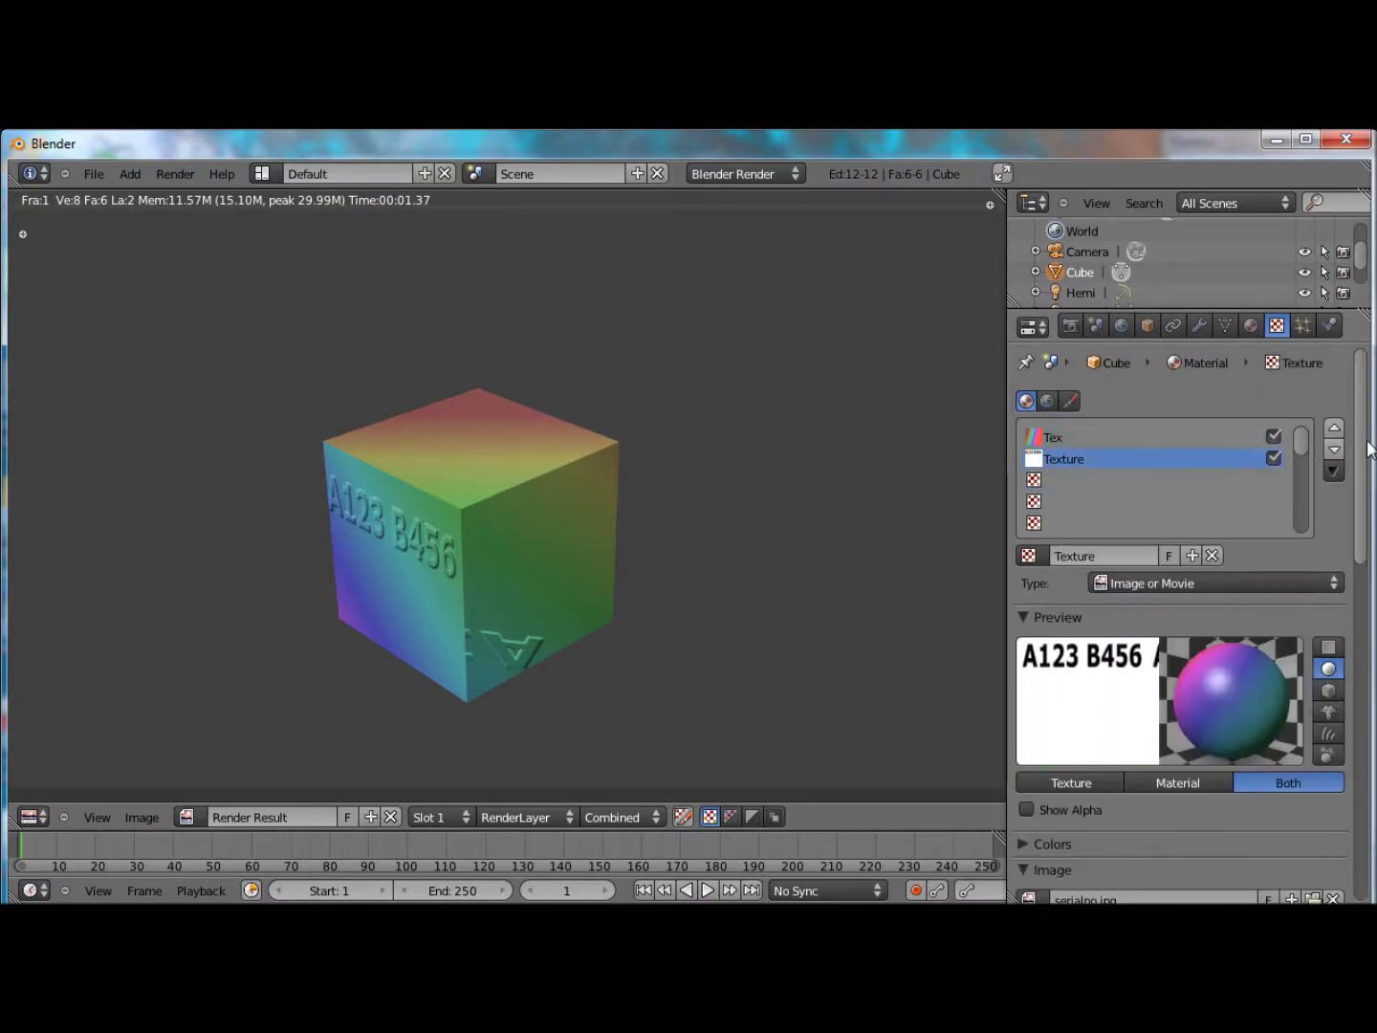
left_click_drag(1367, 450, 1374, 804)
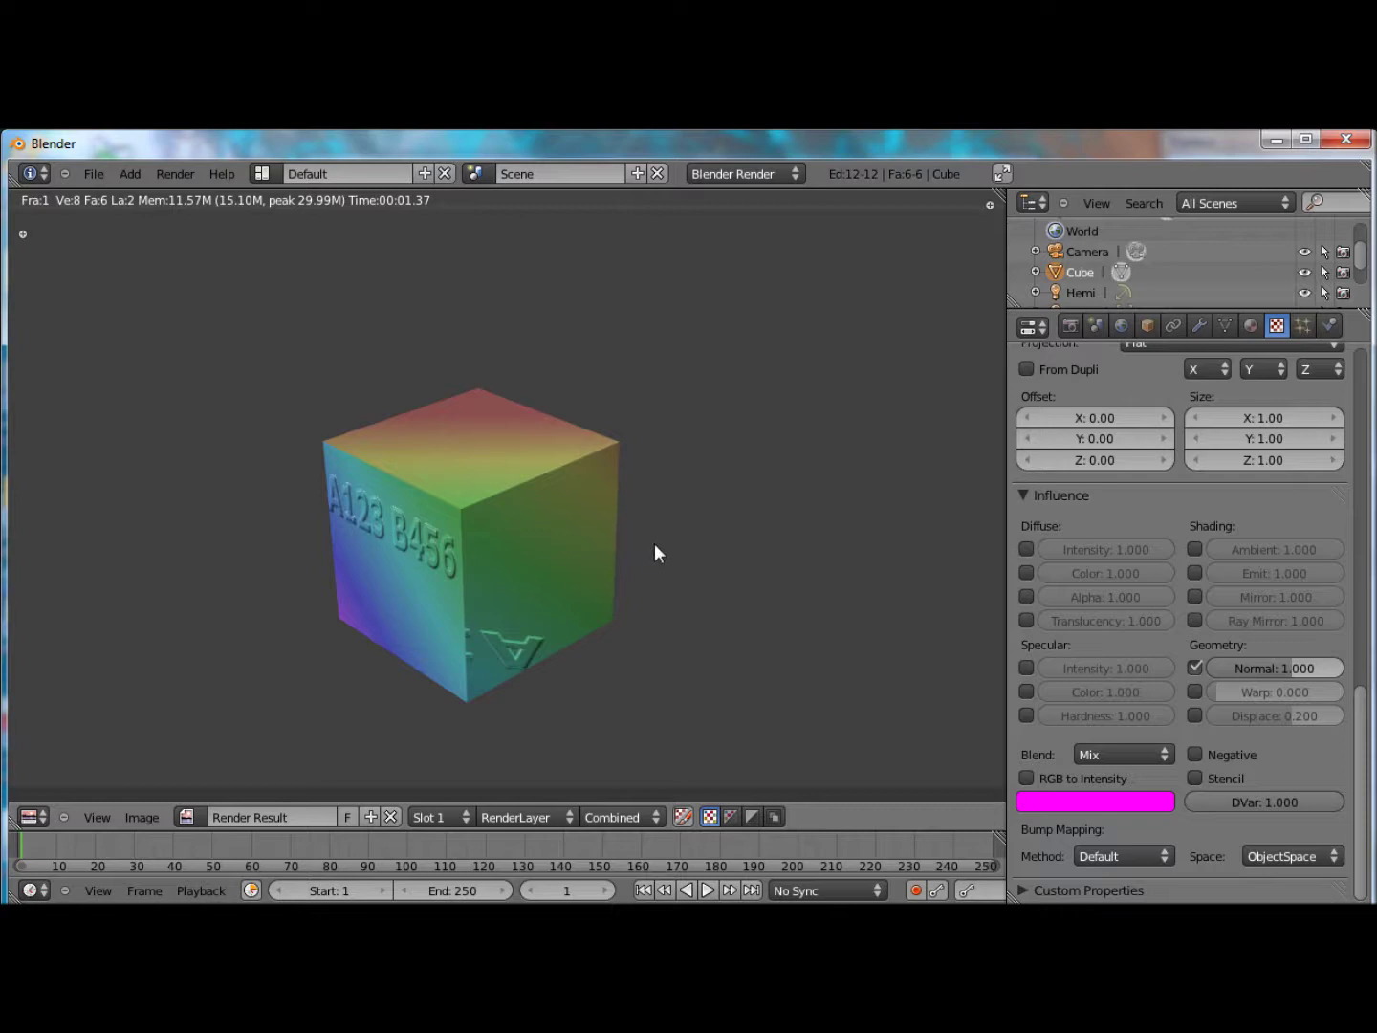
left_click(1283, 667)
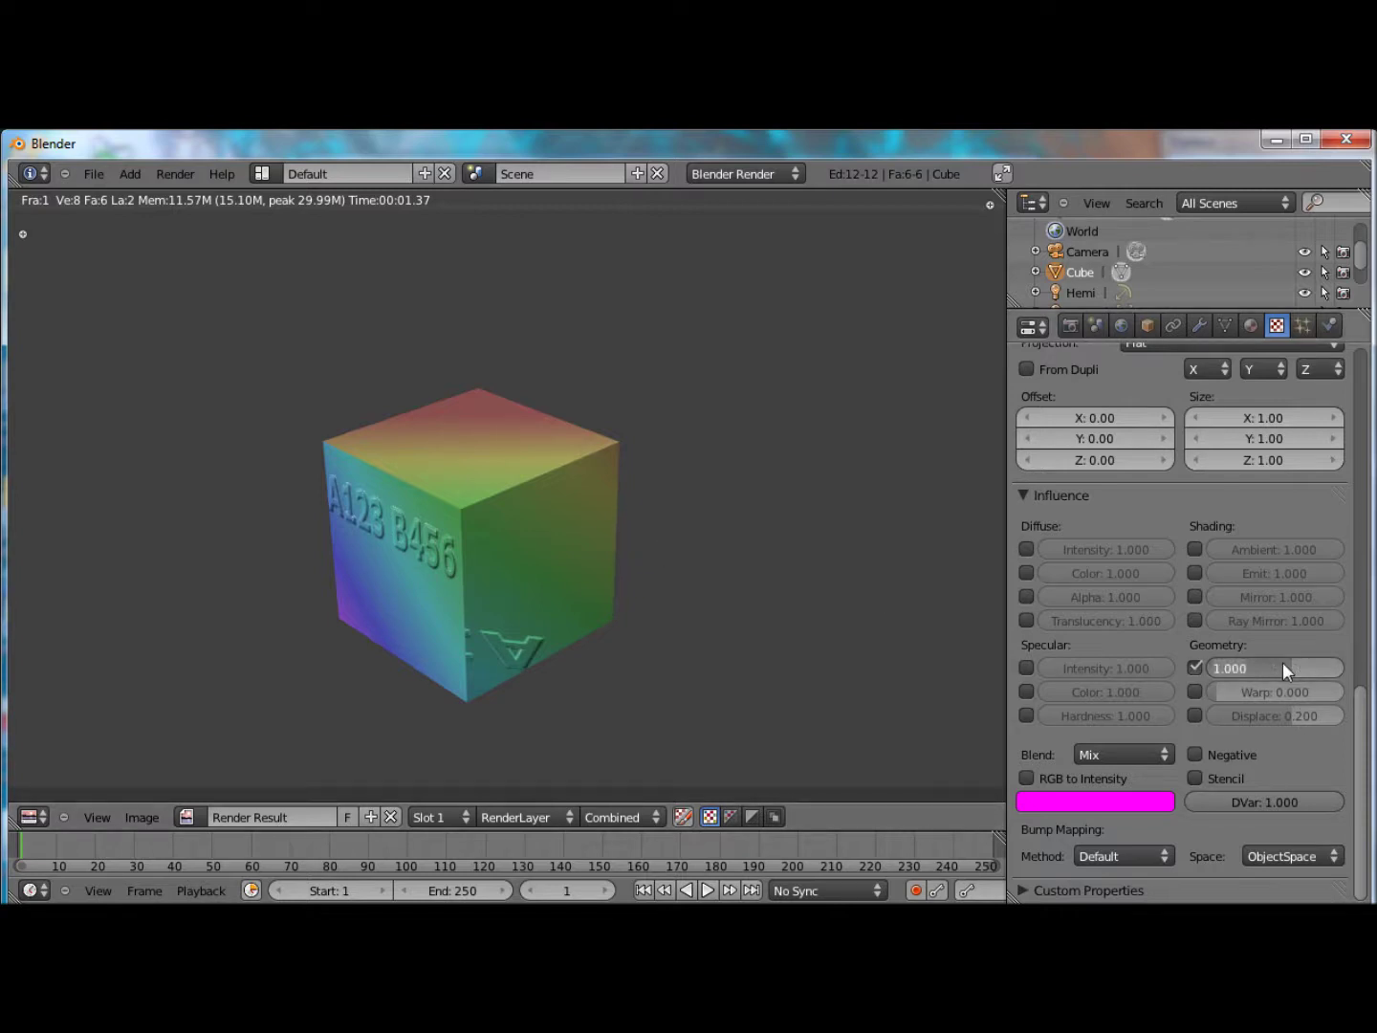
type("-1")
key("Return")
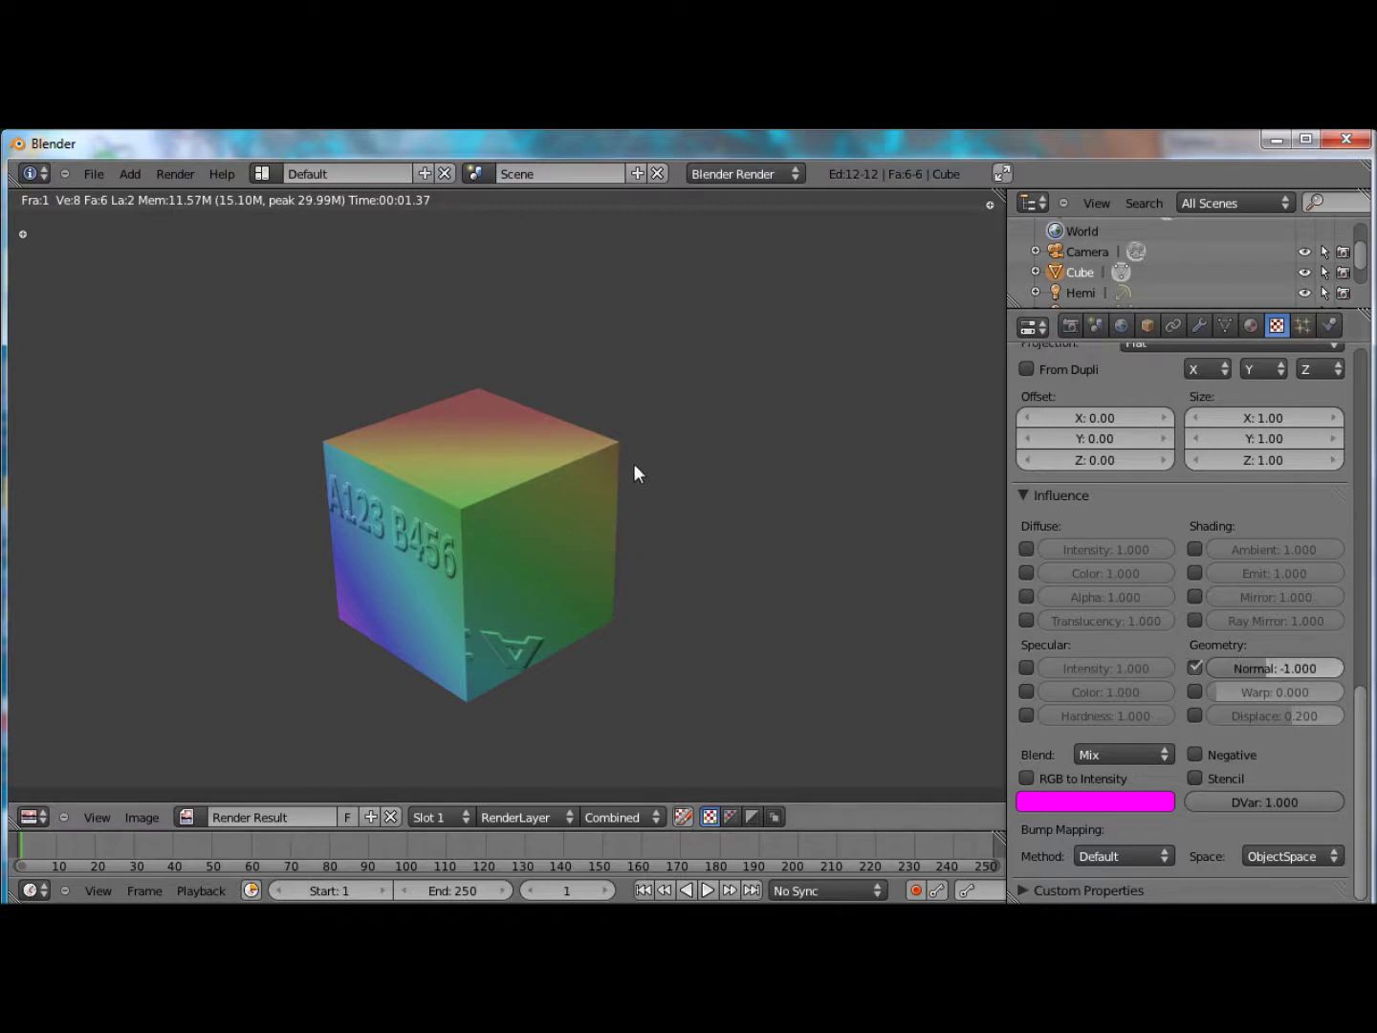
key("F12")
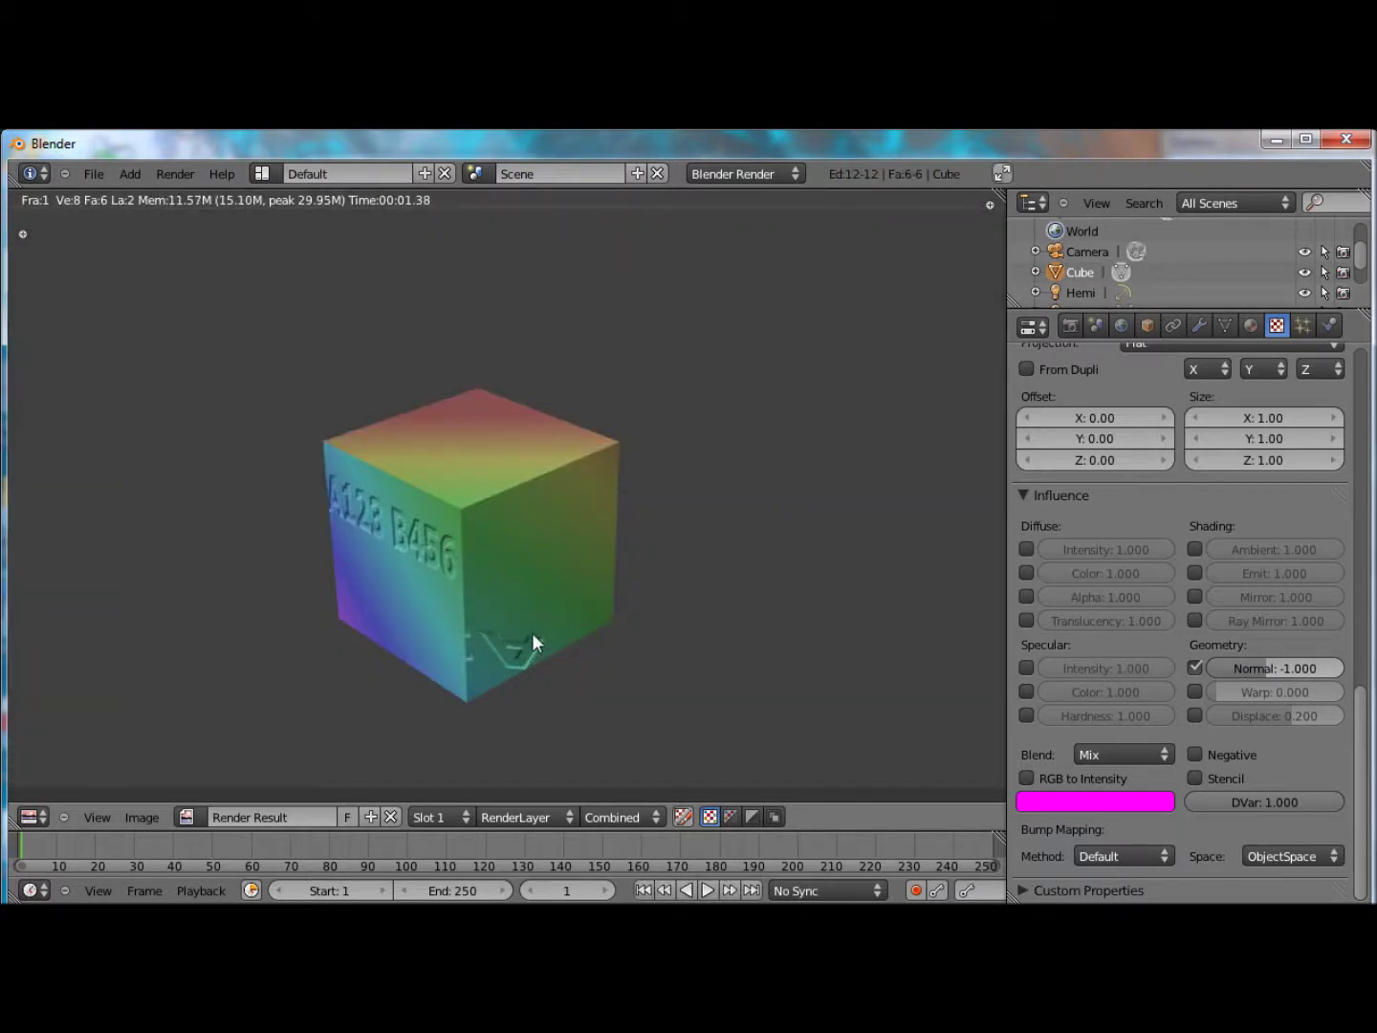
Change the serial texture's image Extension from Repeat to Clip and re-render to check the bottom face.
scroll(1316, 654, "up", 6)
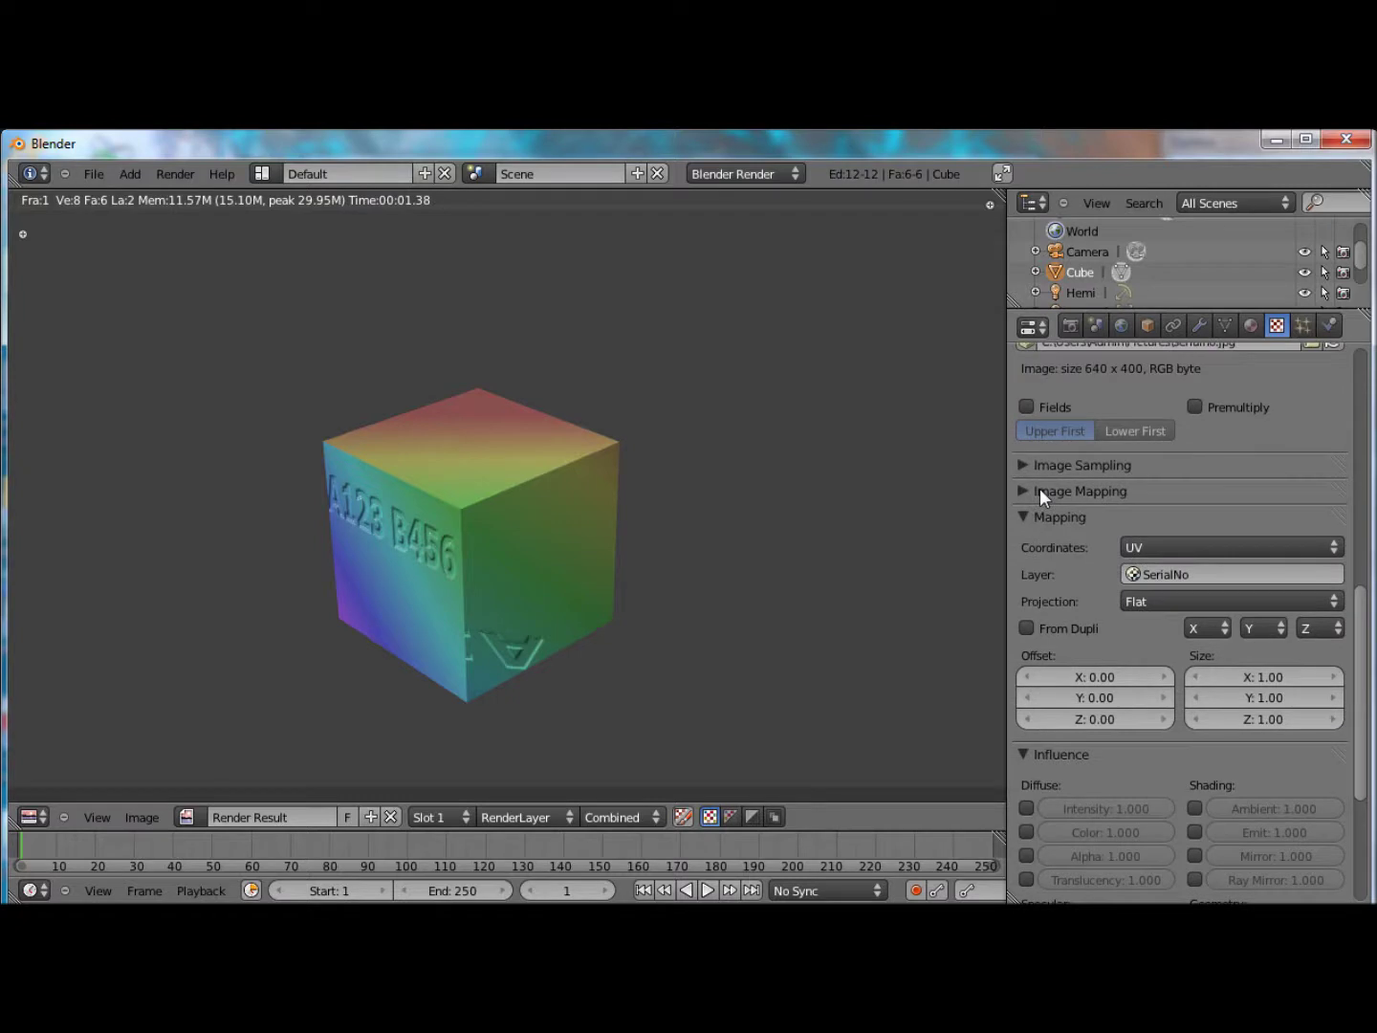
left_click(1026, 492)
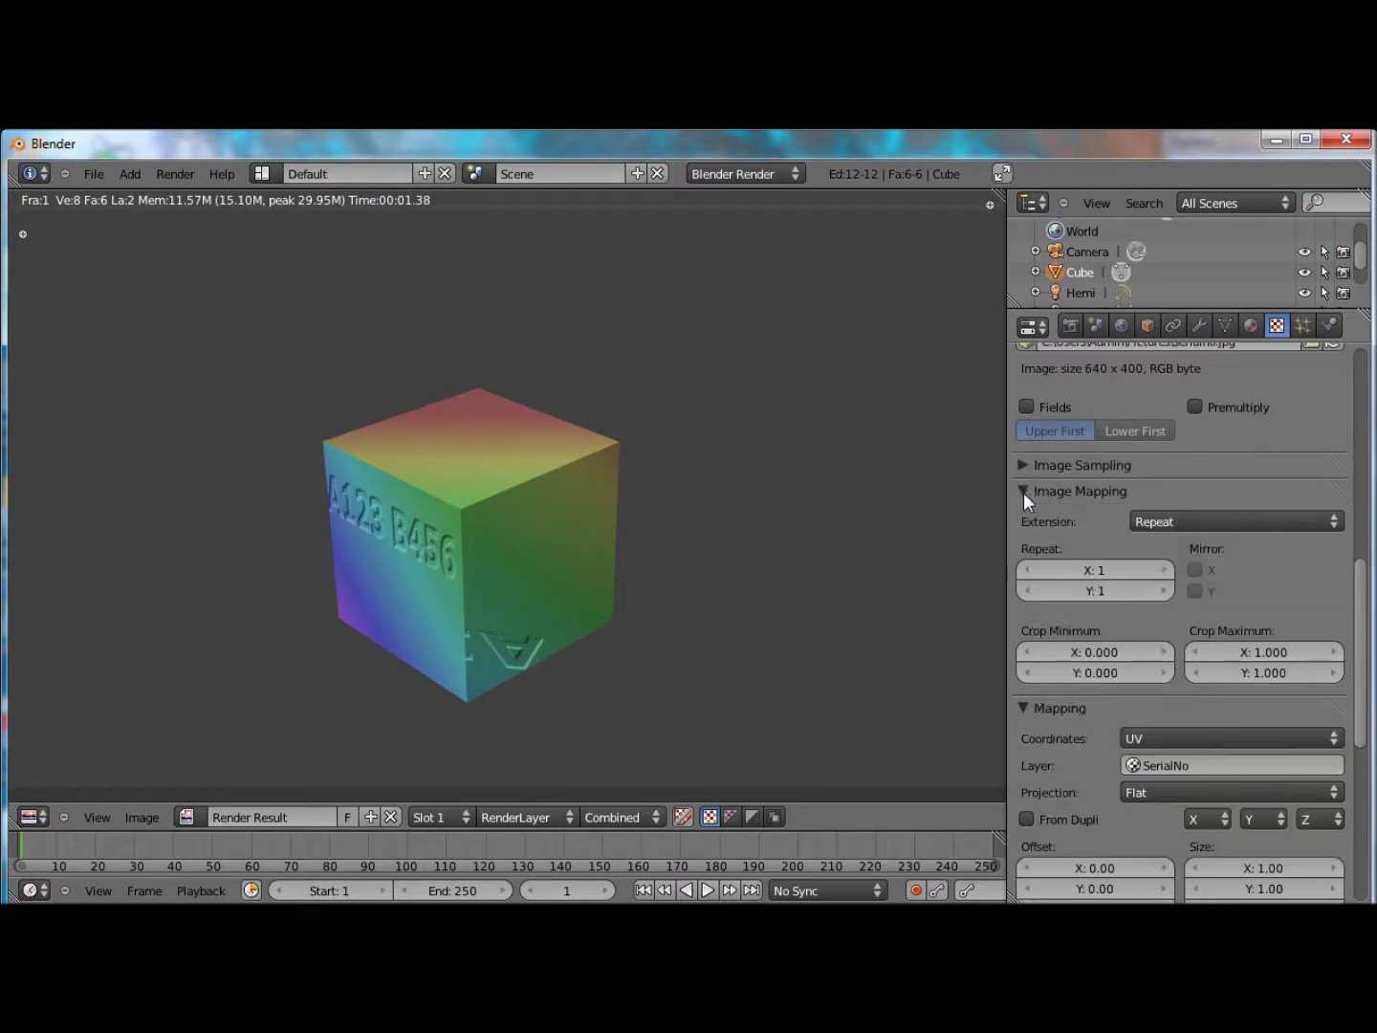
left_click(1172, 520)
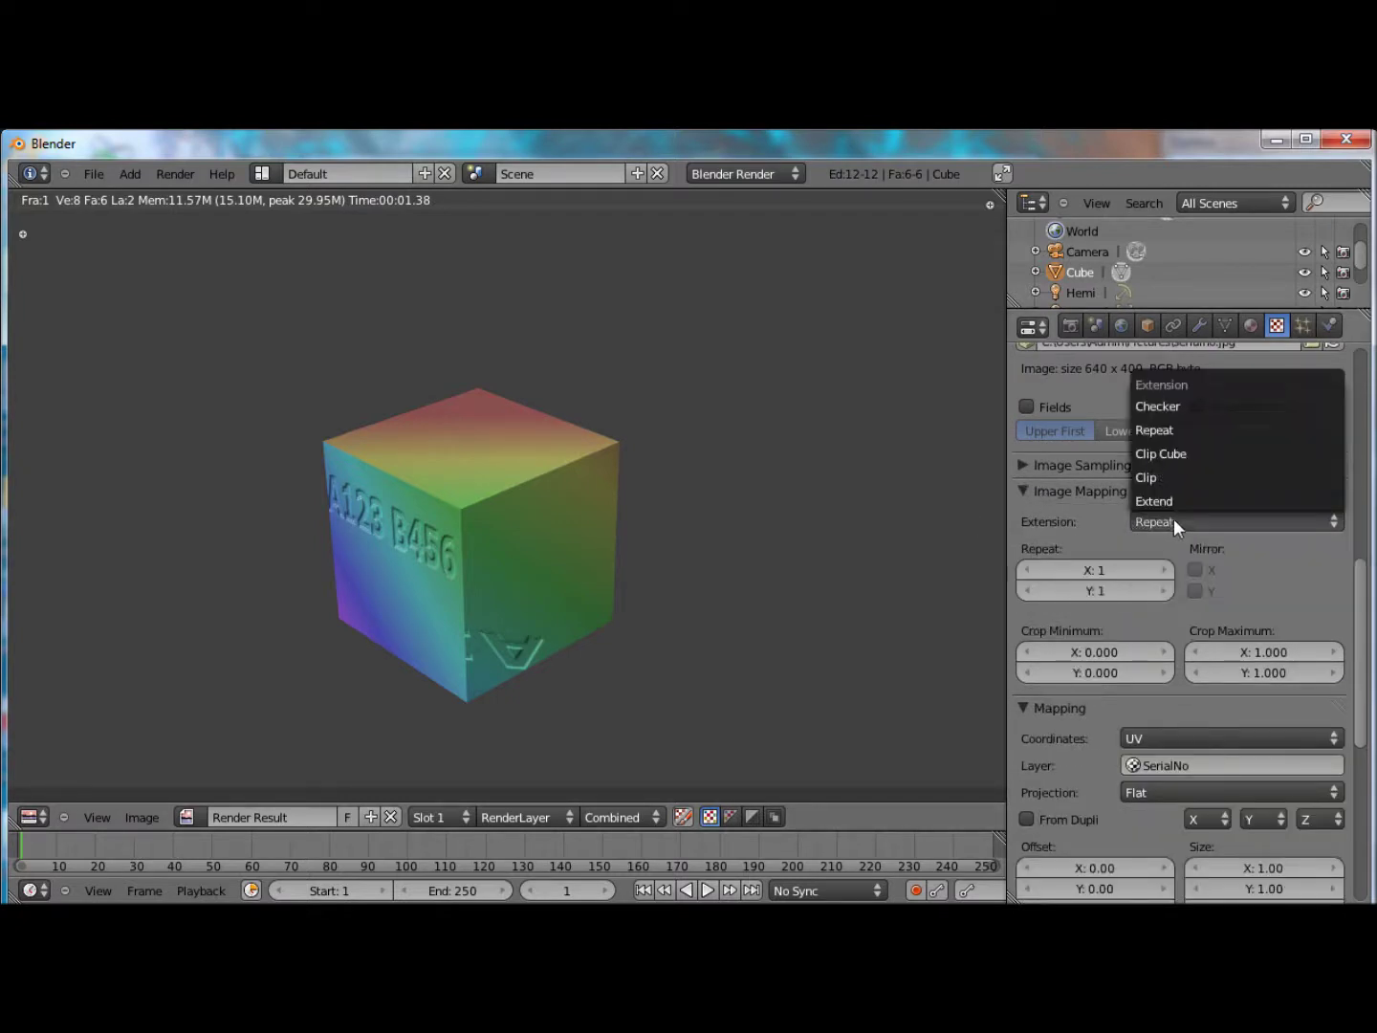
left_click(1186, 477)
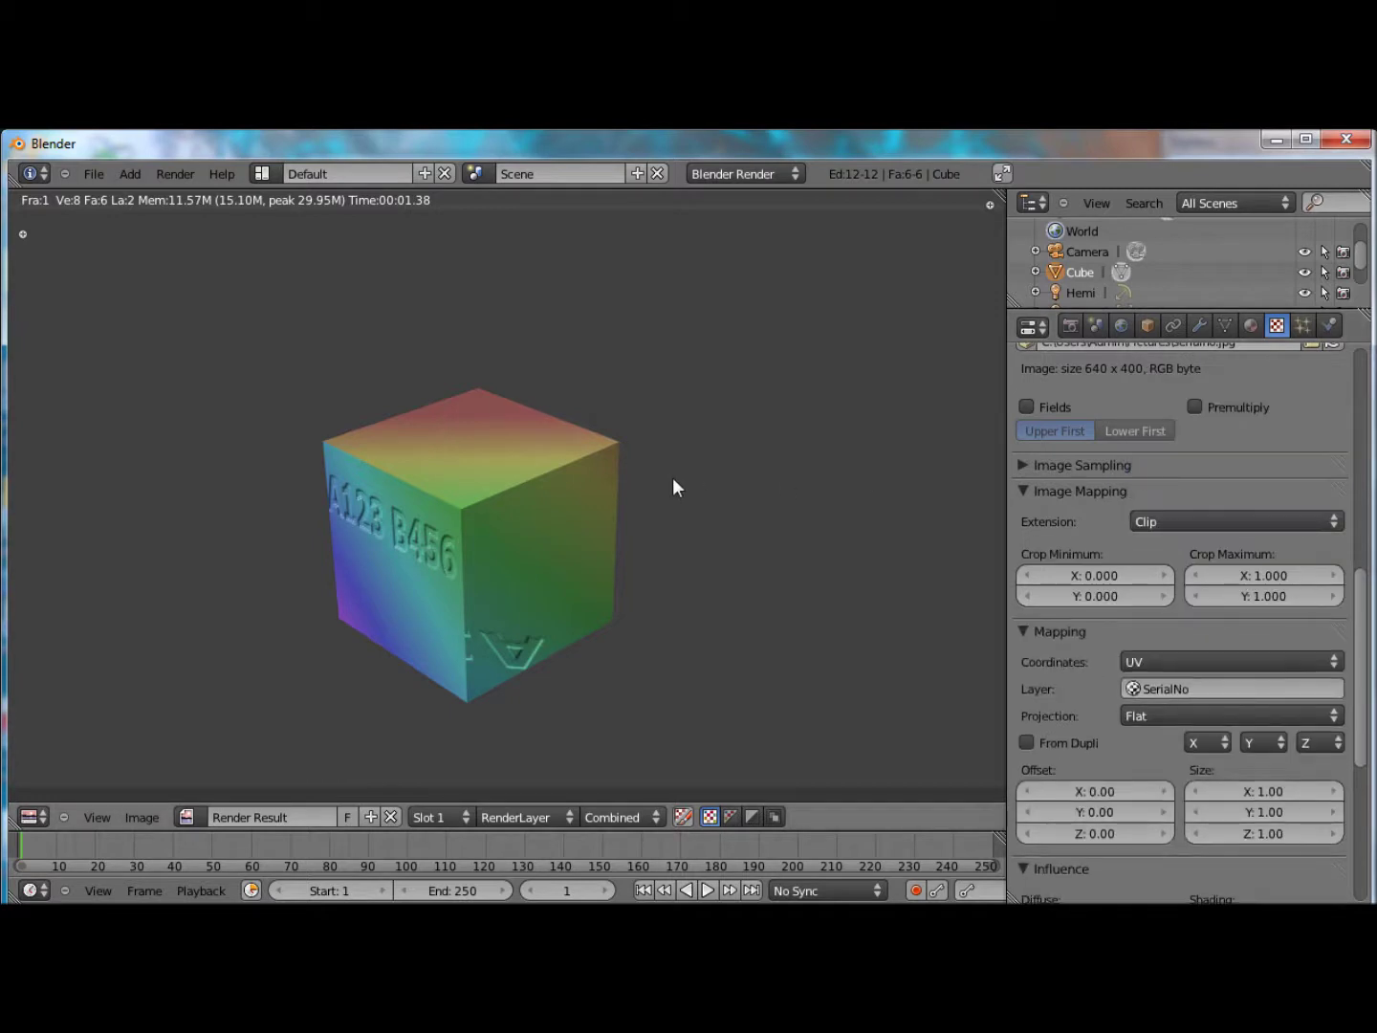
key("F12")
left_click(1251, 325)
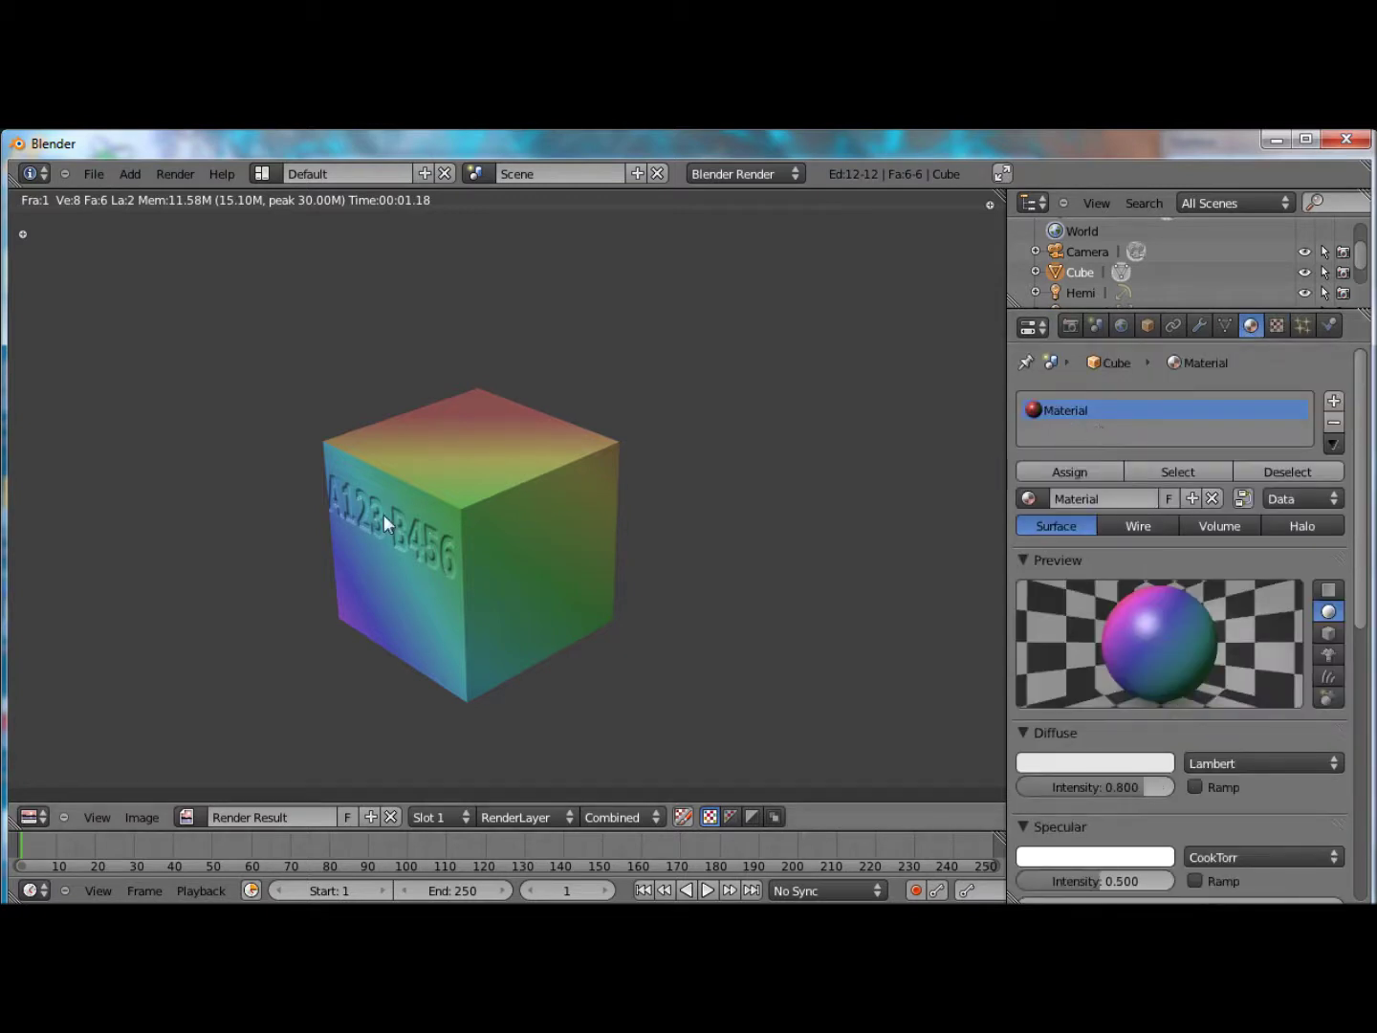
Return to Object Mode and add a second material slot holding a new Material.001.
key("Escape")
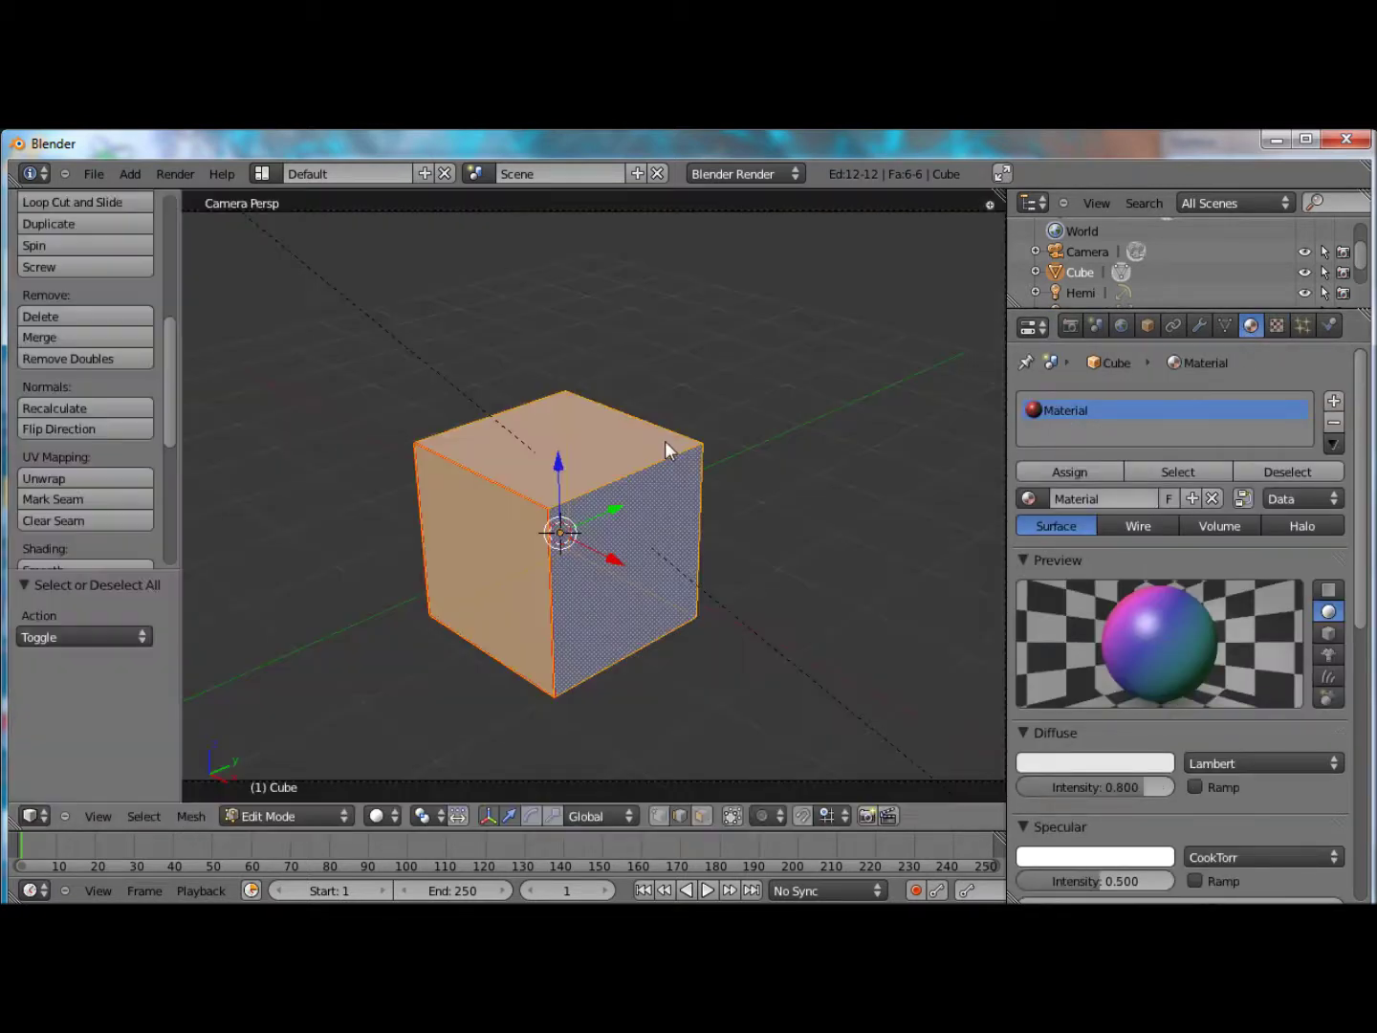
key("a")
key("Tab")
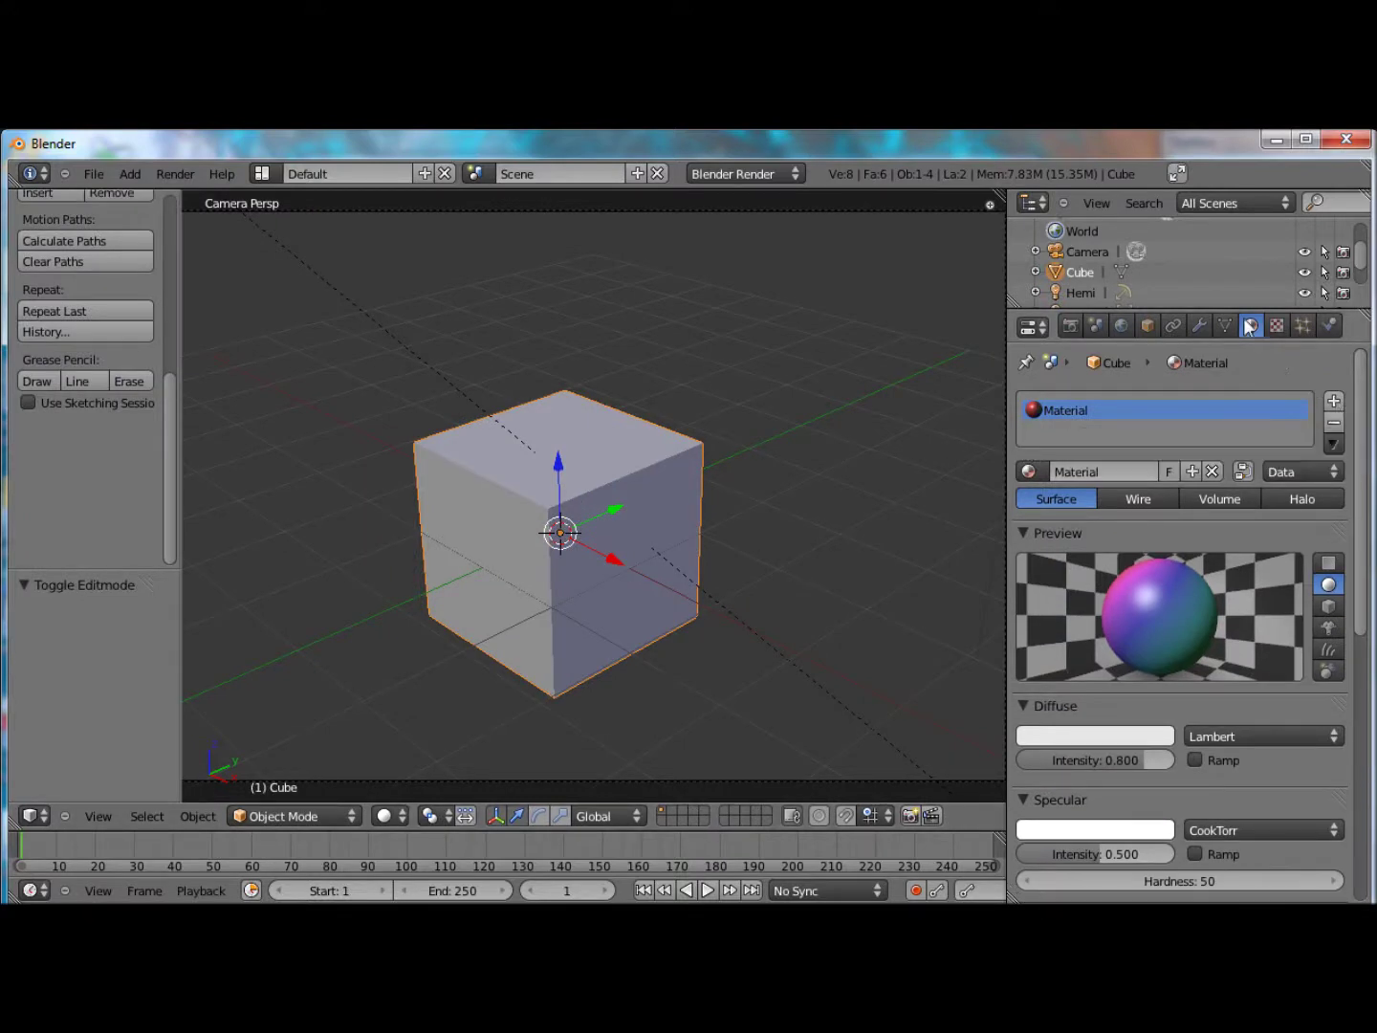
left_click(1333, 400)
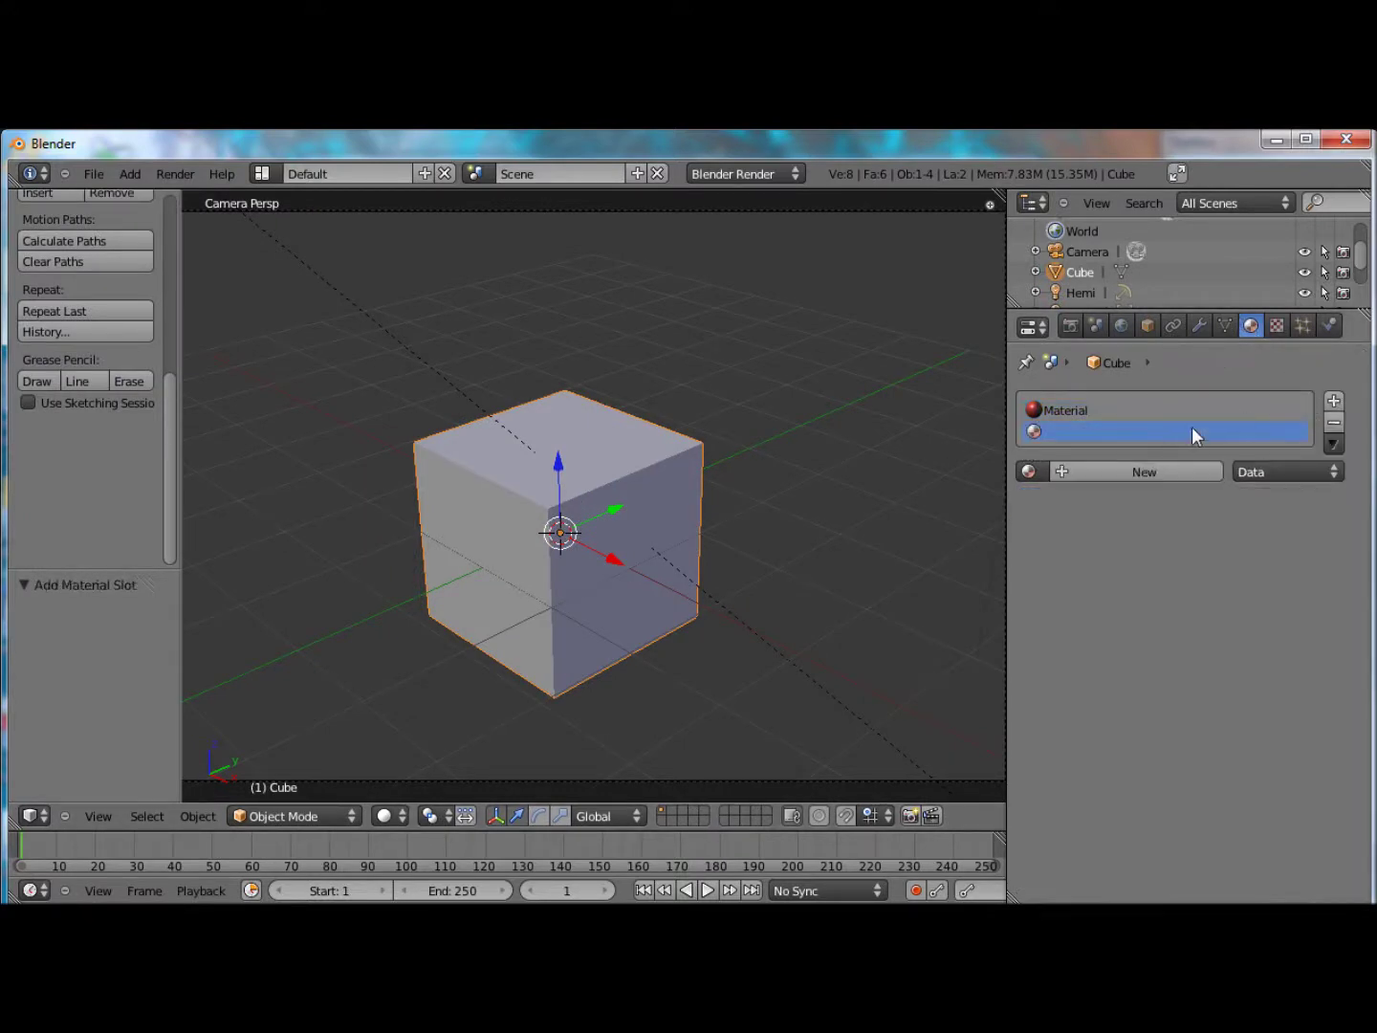
left_click(1131, 478)
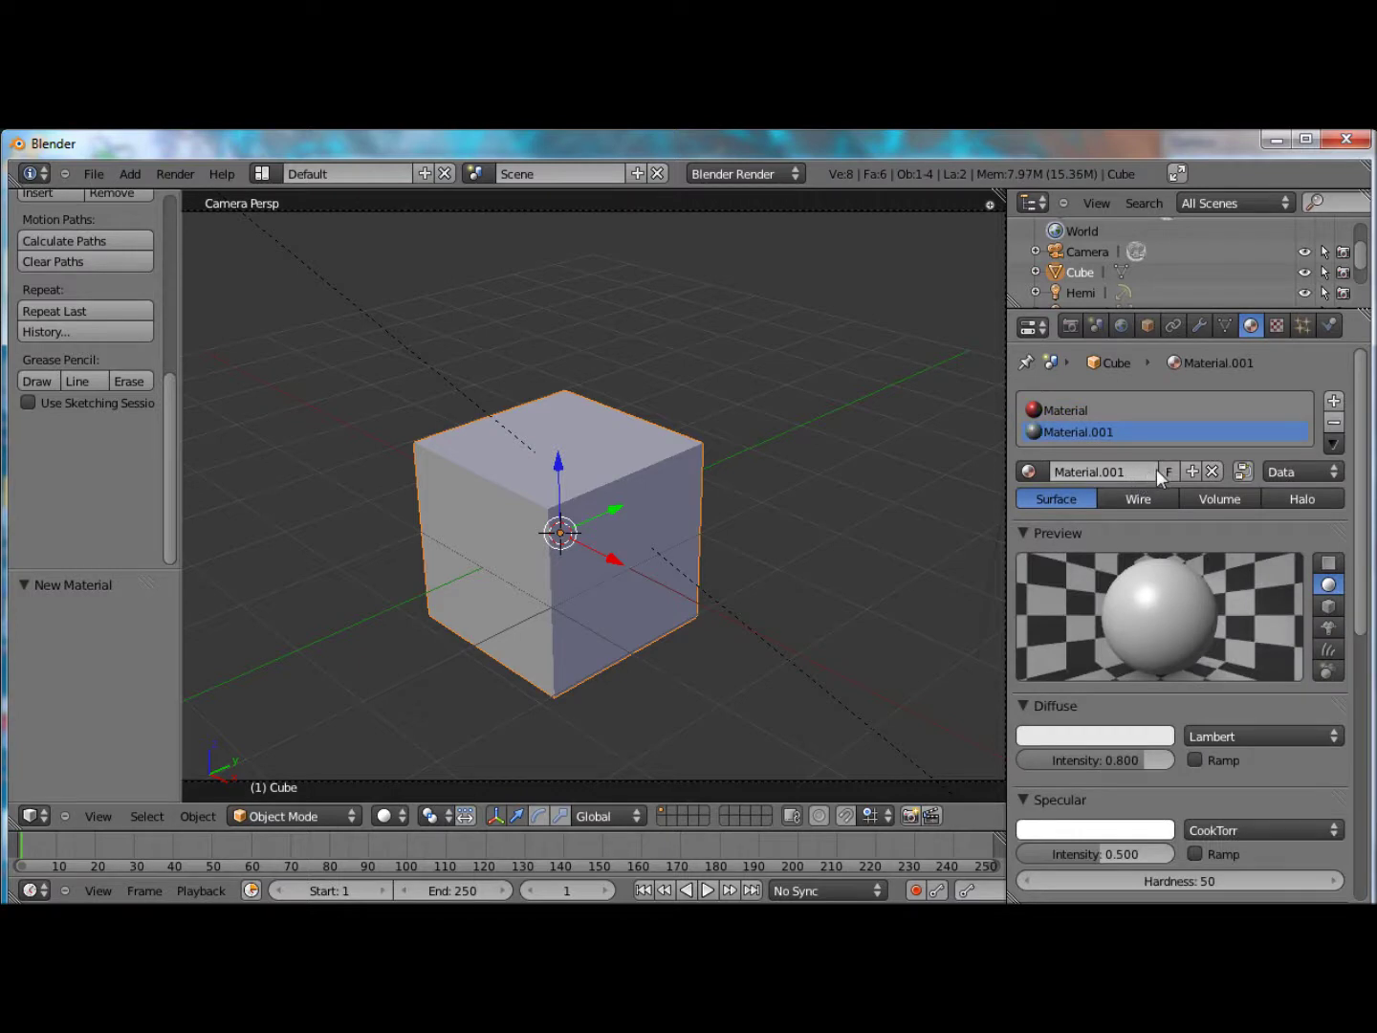
left_click(1125, 401)
left_click(1123, 429)
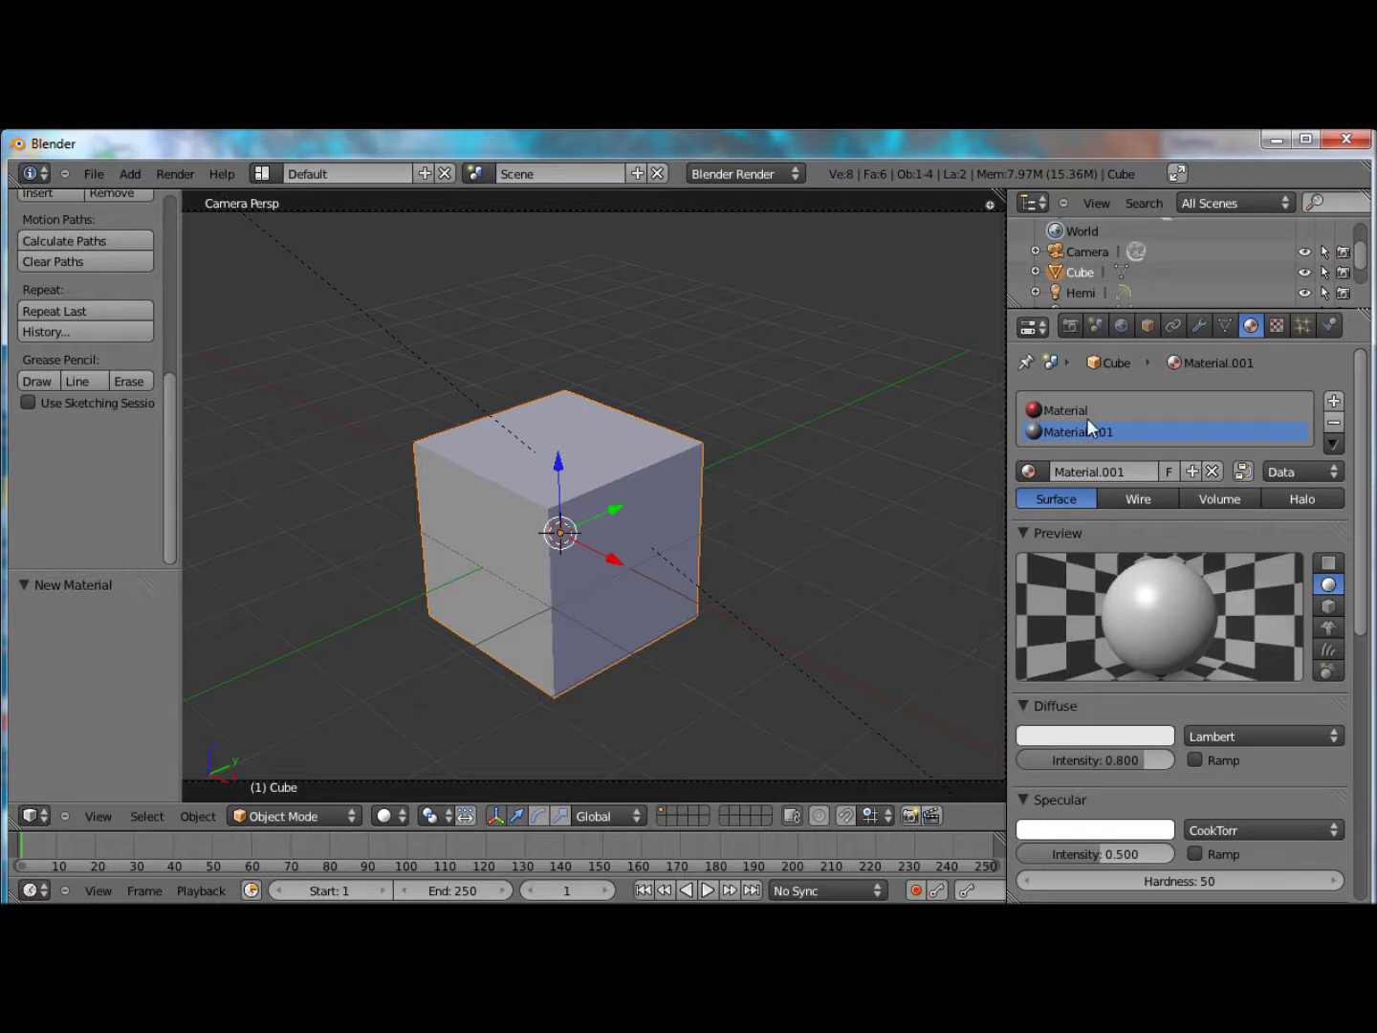
Set Material.001's diffuse colour to yellow and compare it with the original Material.
scroll(1132, 563, "down", 5)
left_click(1079, 521)
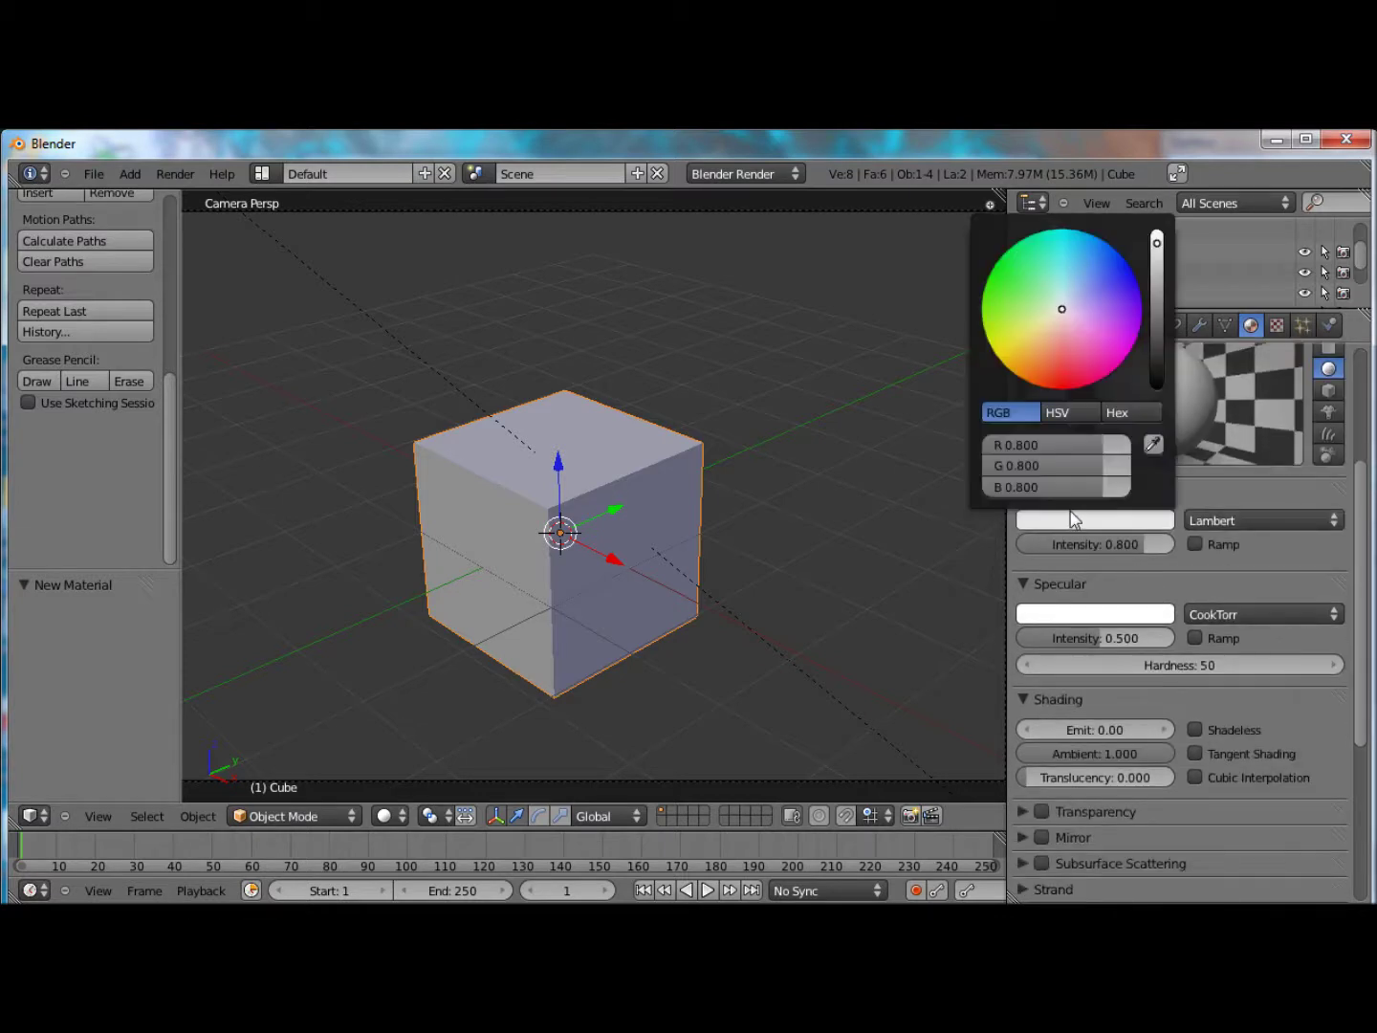
left_click_drag(1061, 311, 1004, 390)
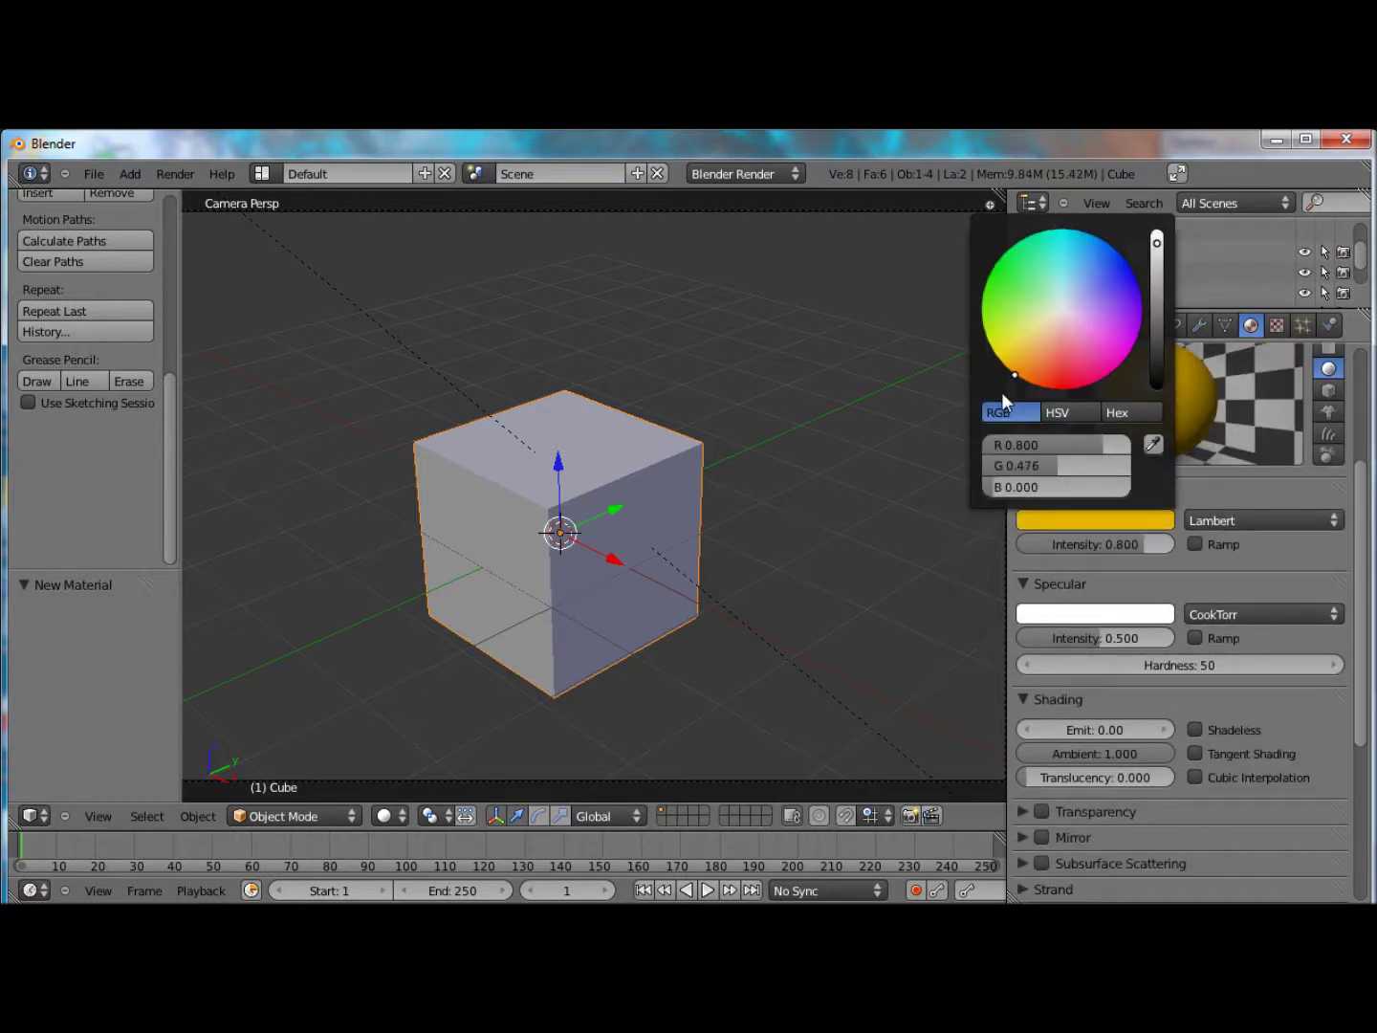
scroll(1210, 464, "up", 5)
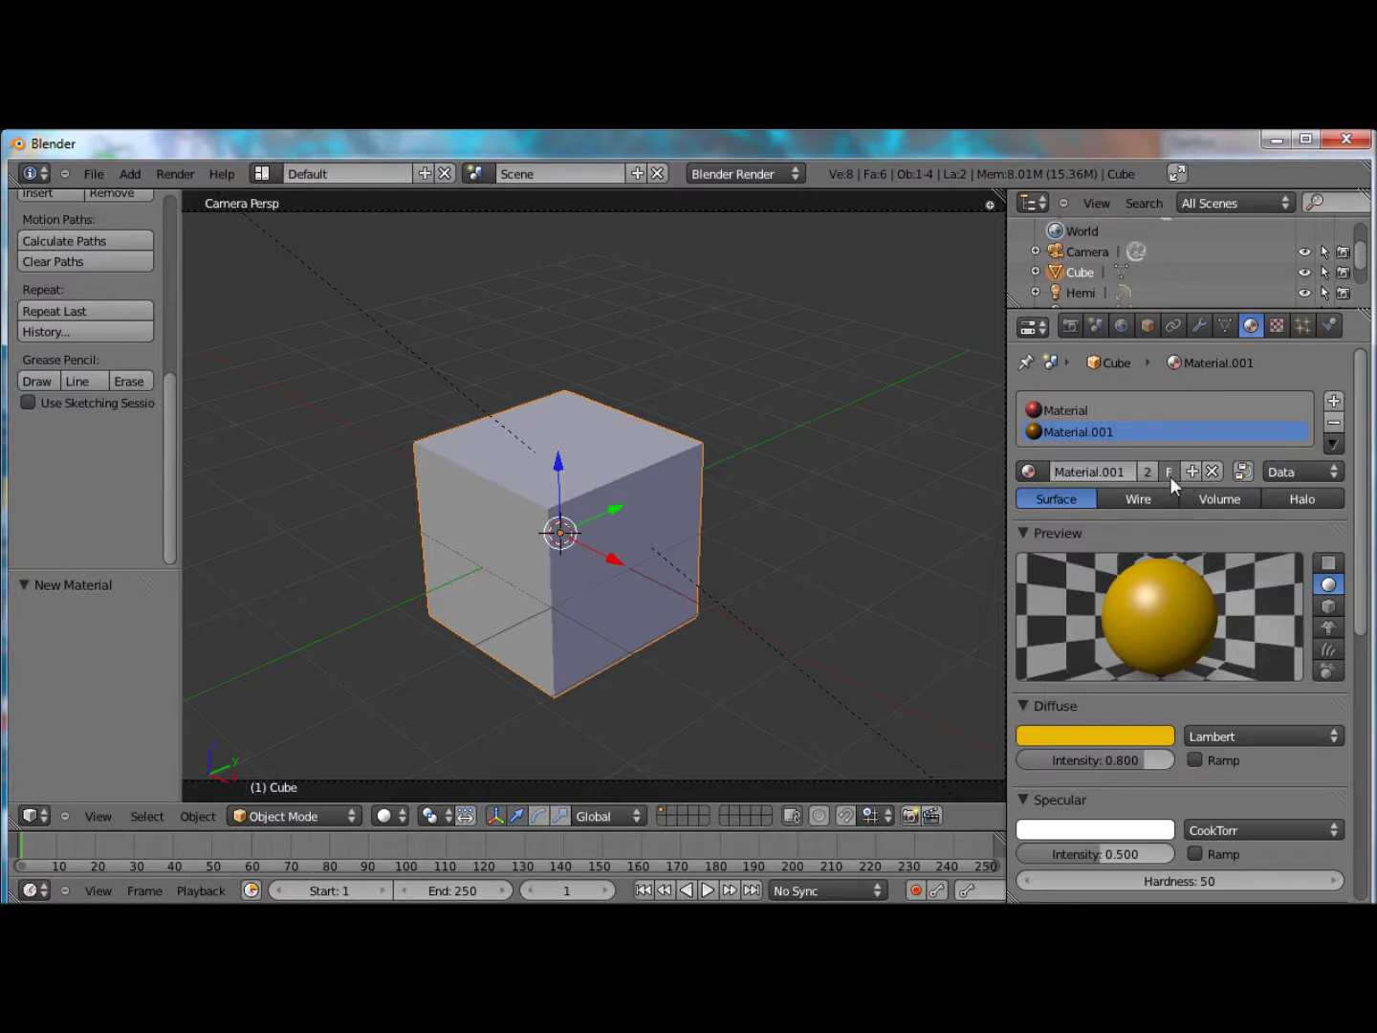
scroll(1169, 477, "down", 8)
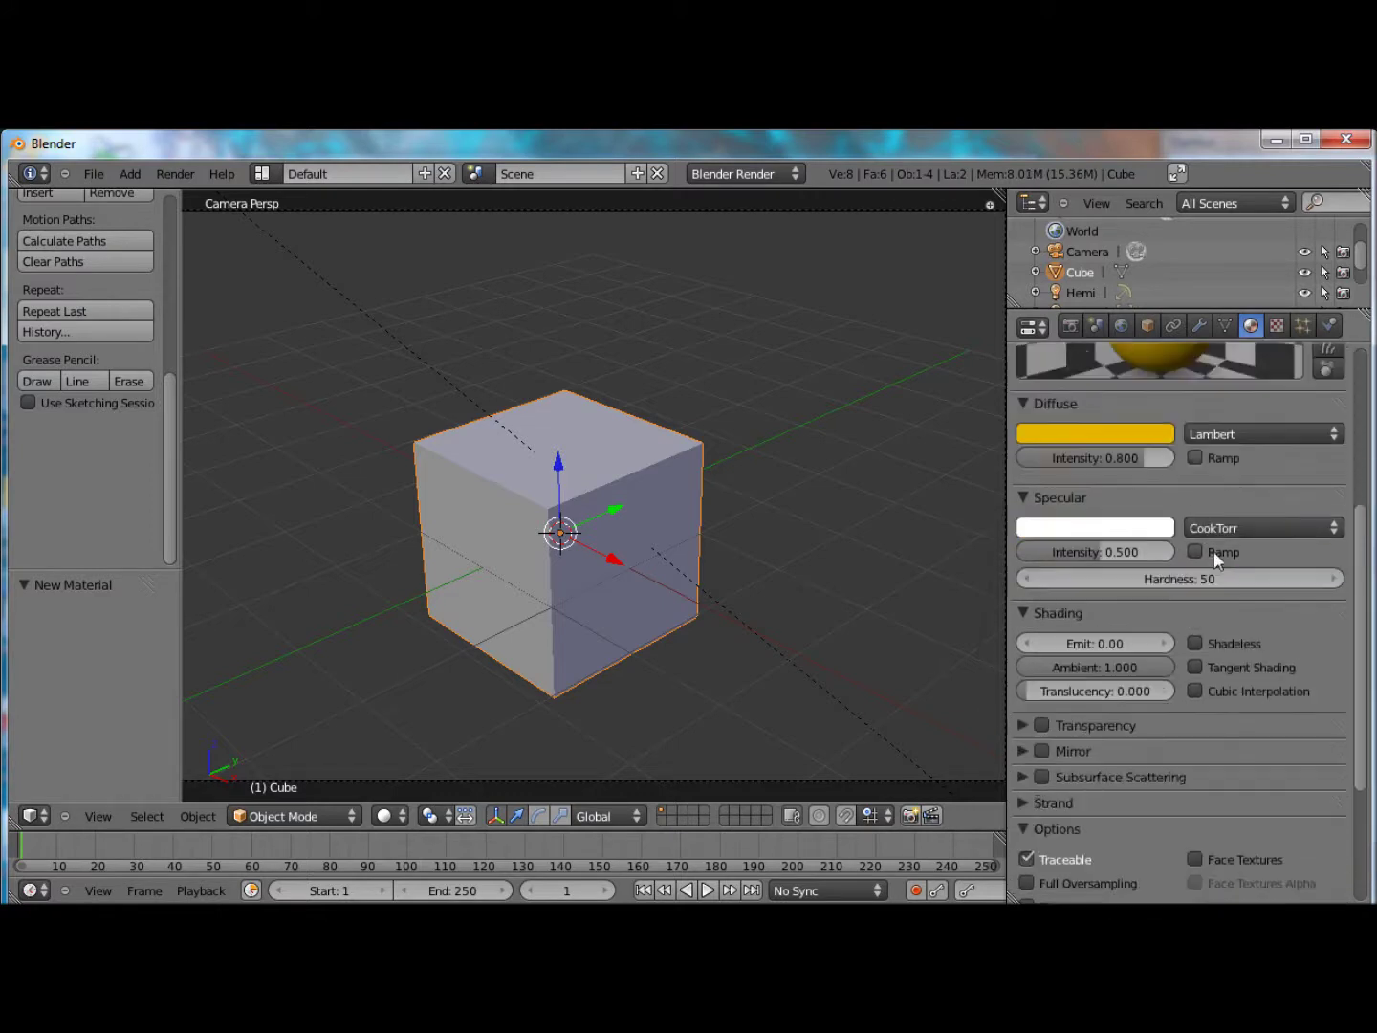
scroll(1214, 551, "up", 8)
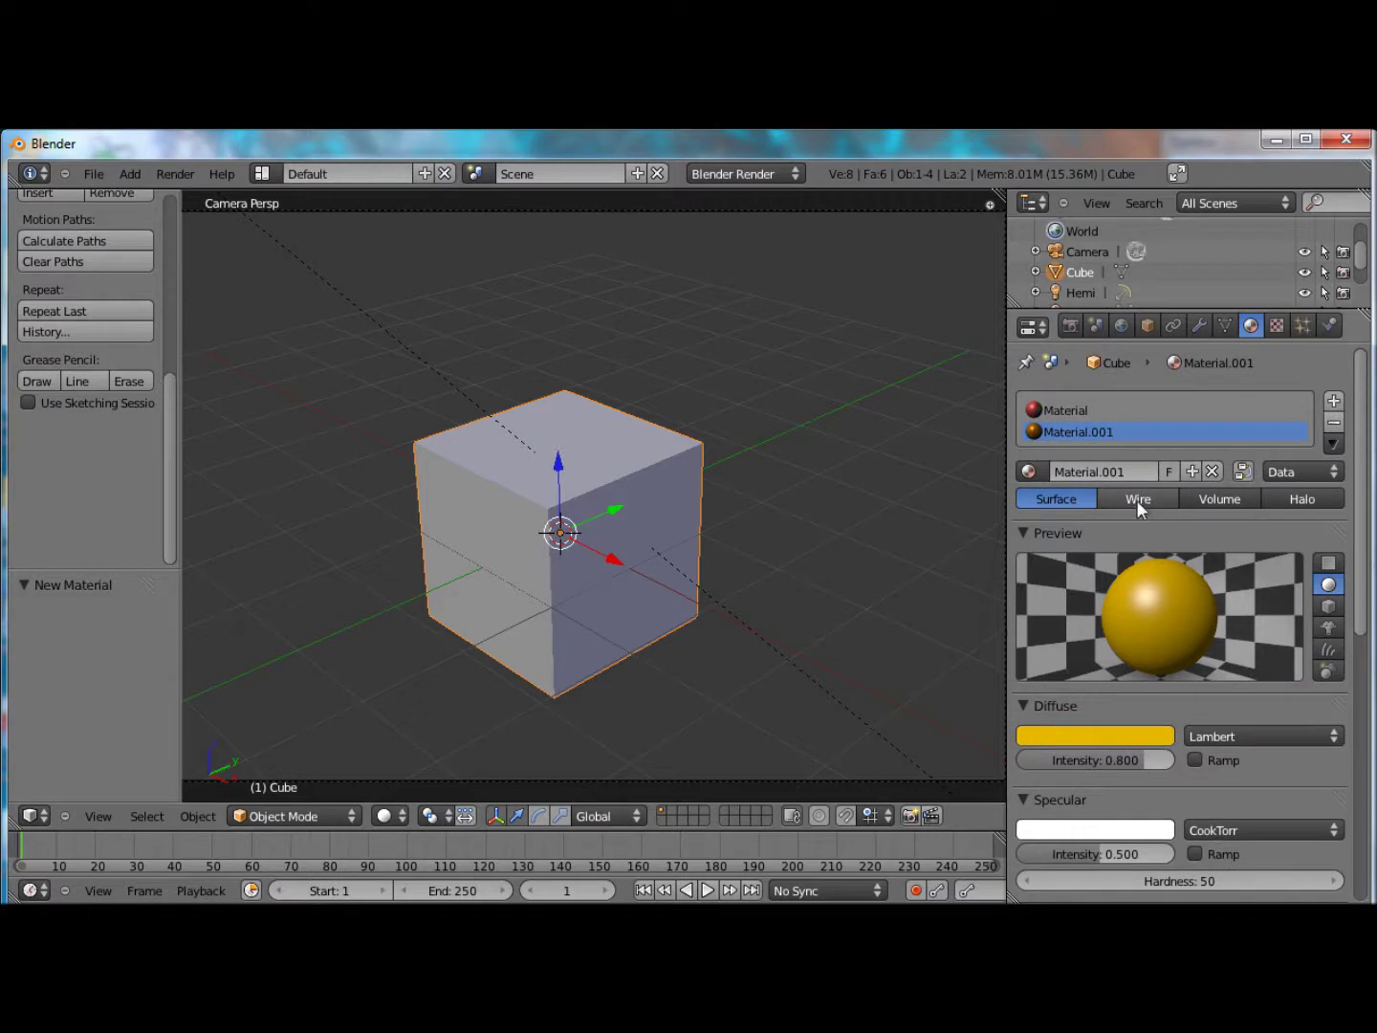
left_click(1072, 416)
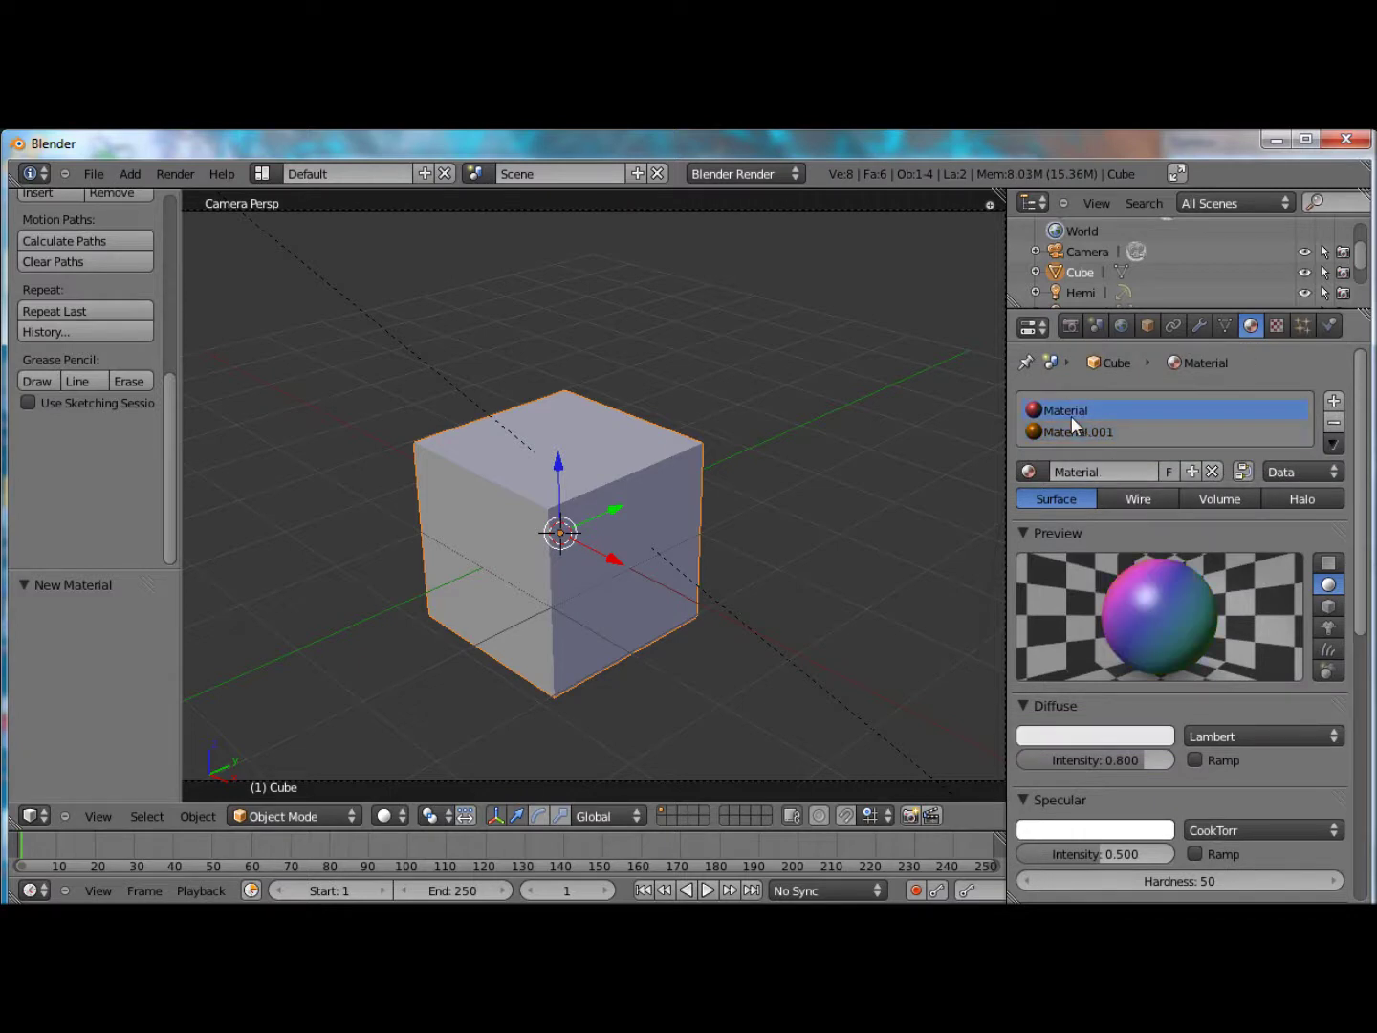
left_click(1074, 430)
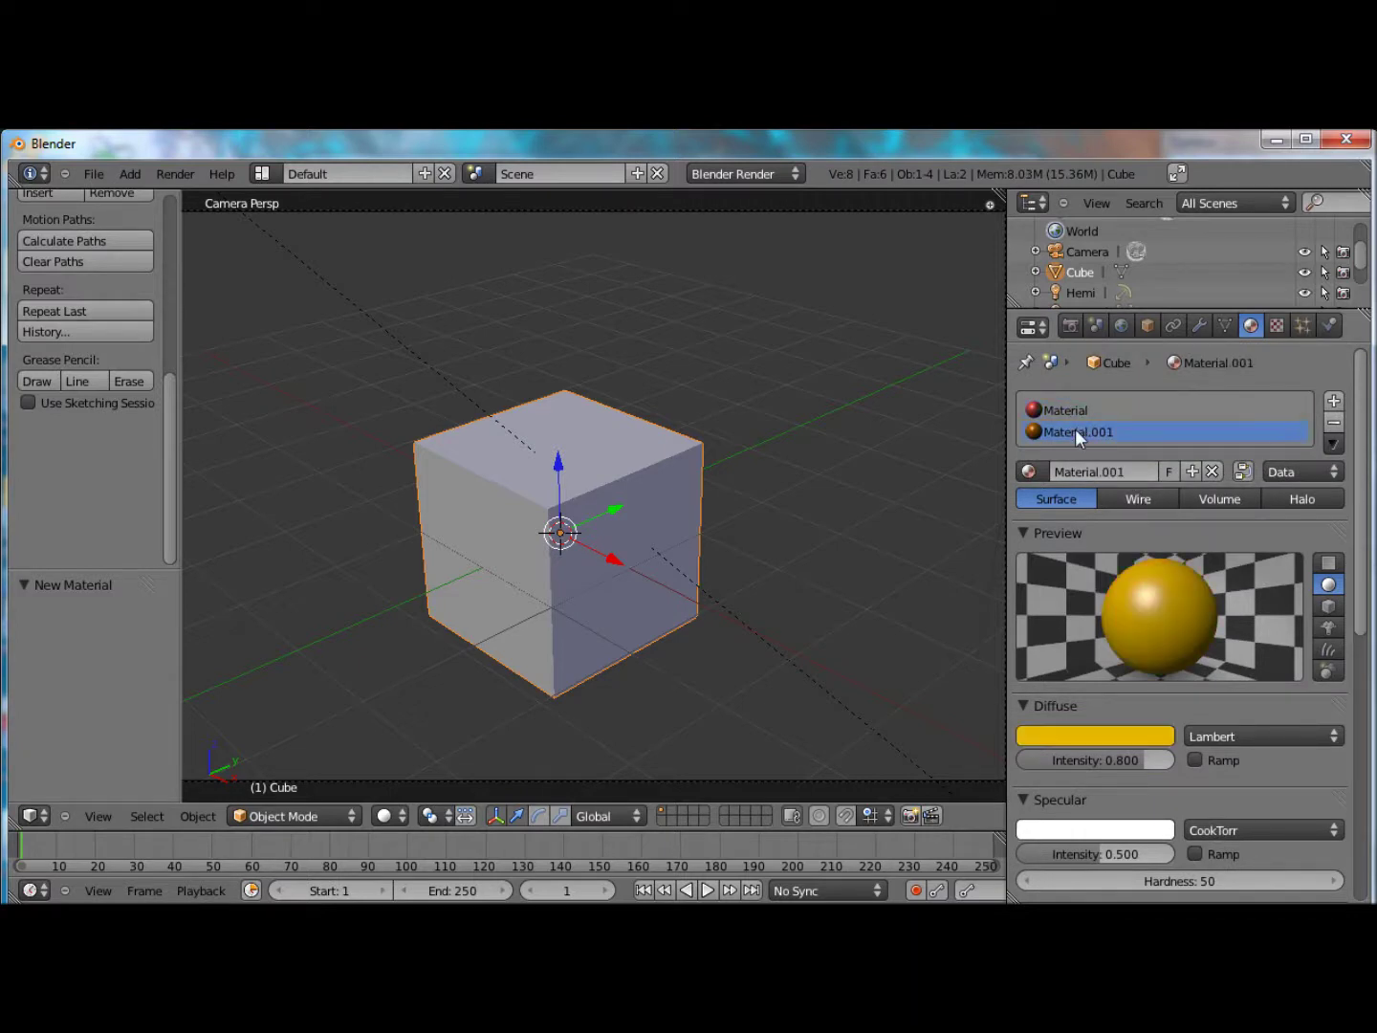
Review Material.001's texture and material settings, then switch back to Edit Mode.
left_click(1275, 326)
left_click(1248, 324)
scroll(1188, 479, "down", 9)
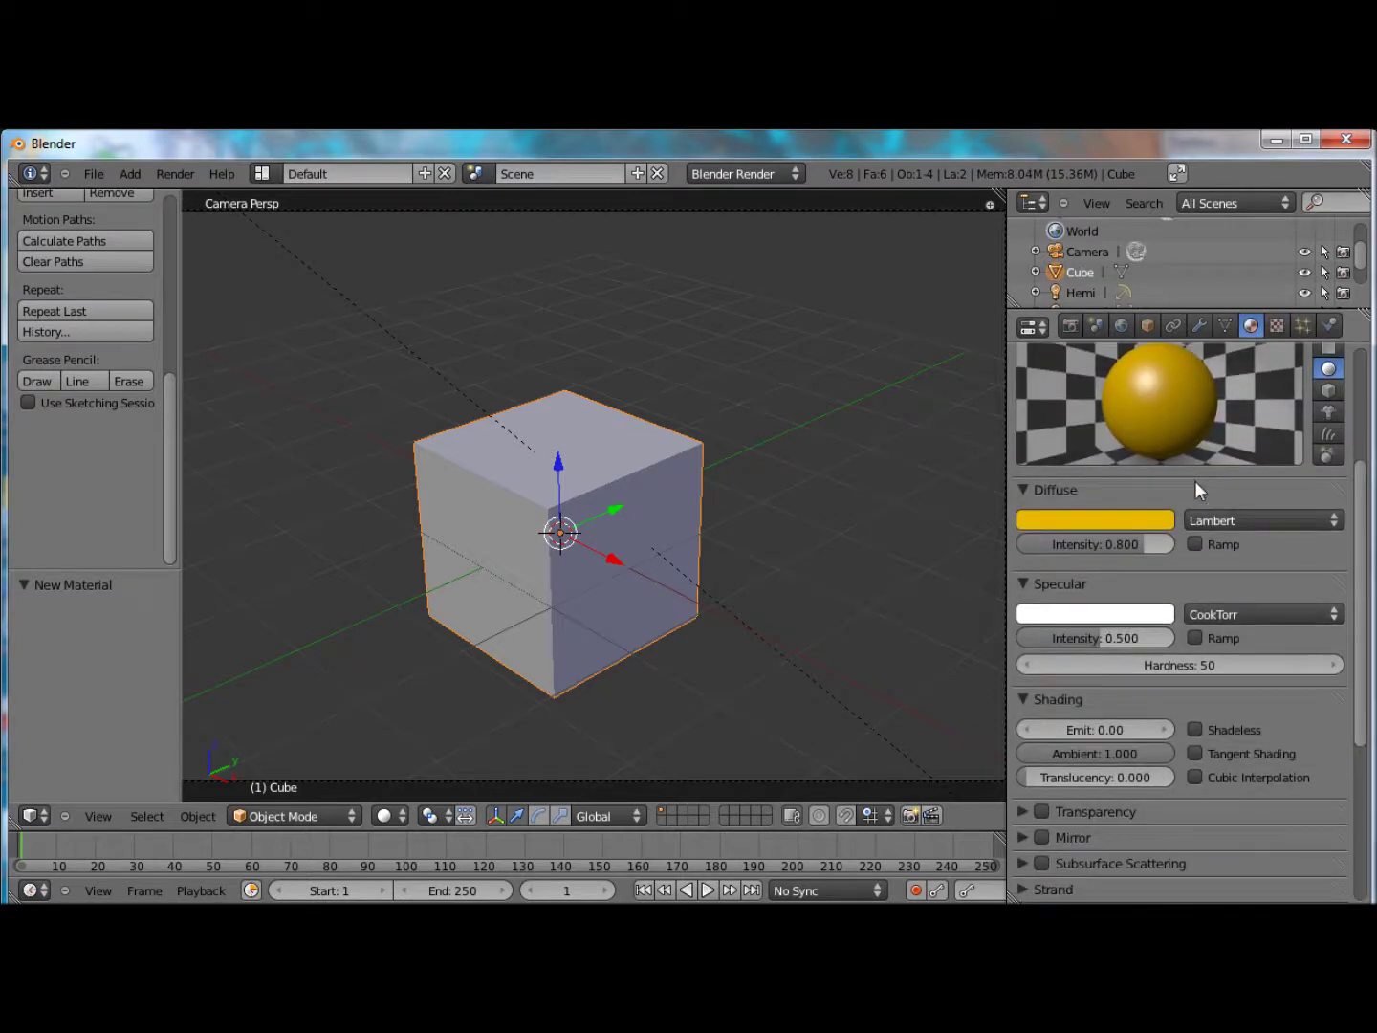
scroll(1194, 480, "up", 9)
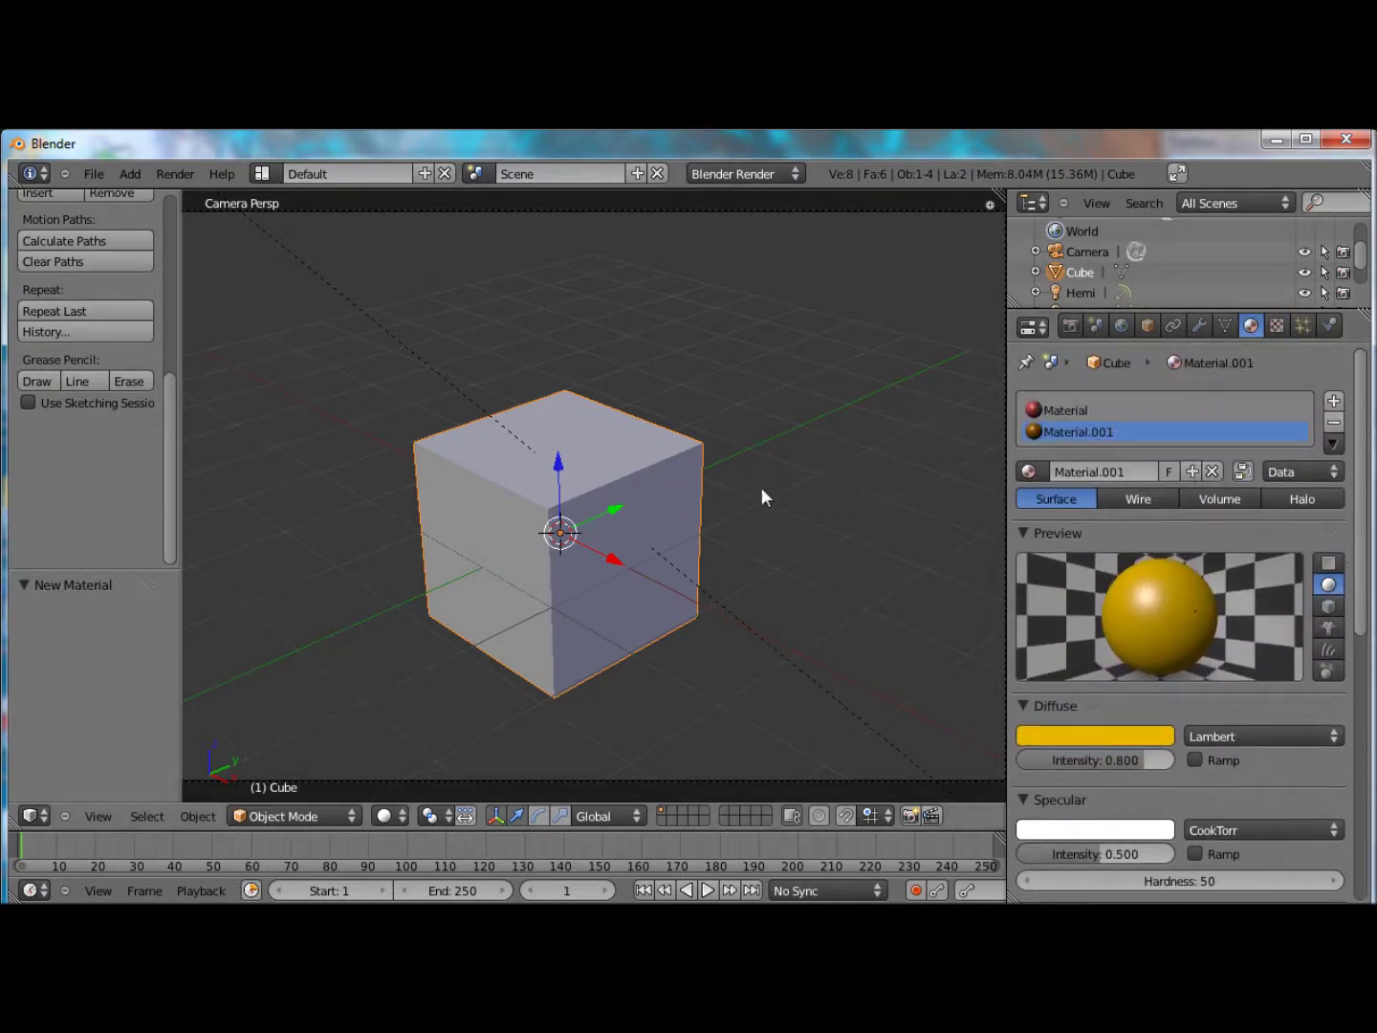
scroll(670, 525, "up", 2)
scroll(671, 525, "down", 2)
key("Tab")
Select the four edges of the cube's top face and assign yellow Material.001 to it.
scroll(560, 543, "down", 1)
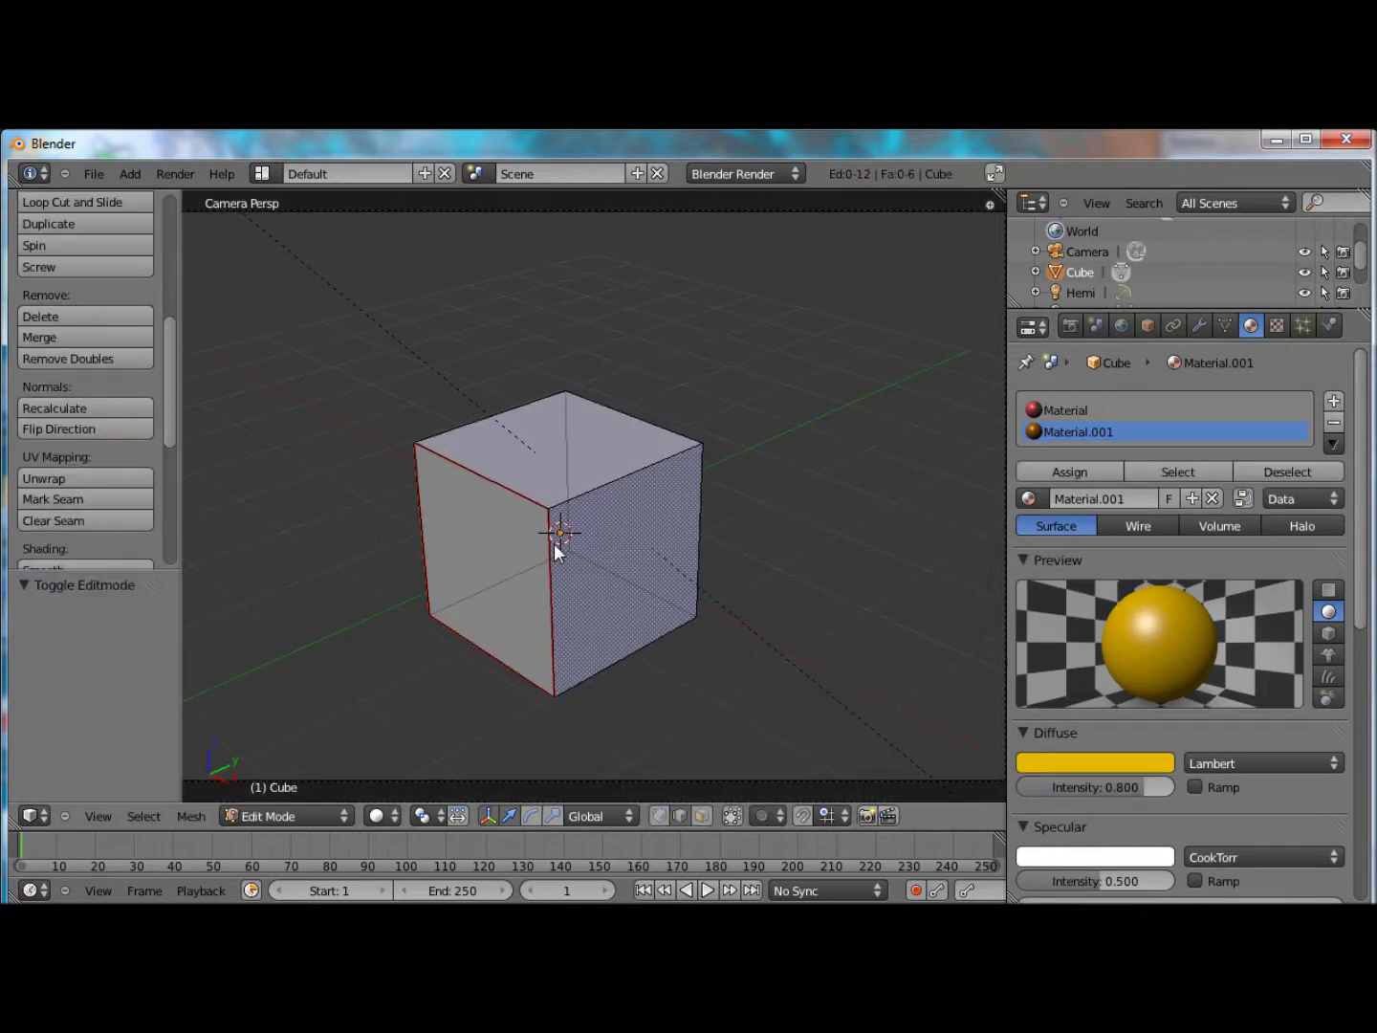
right_click(584, 492)
right_click(504, 485, "shift")
right_click(486, 425, "shift")
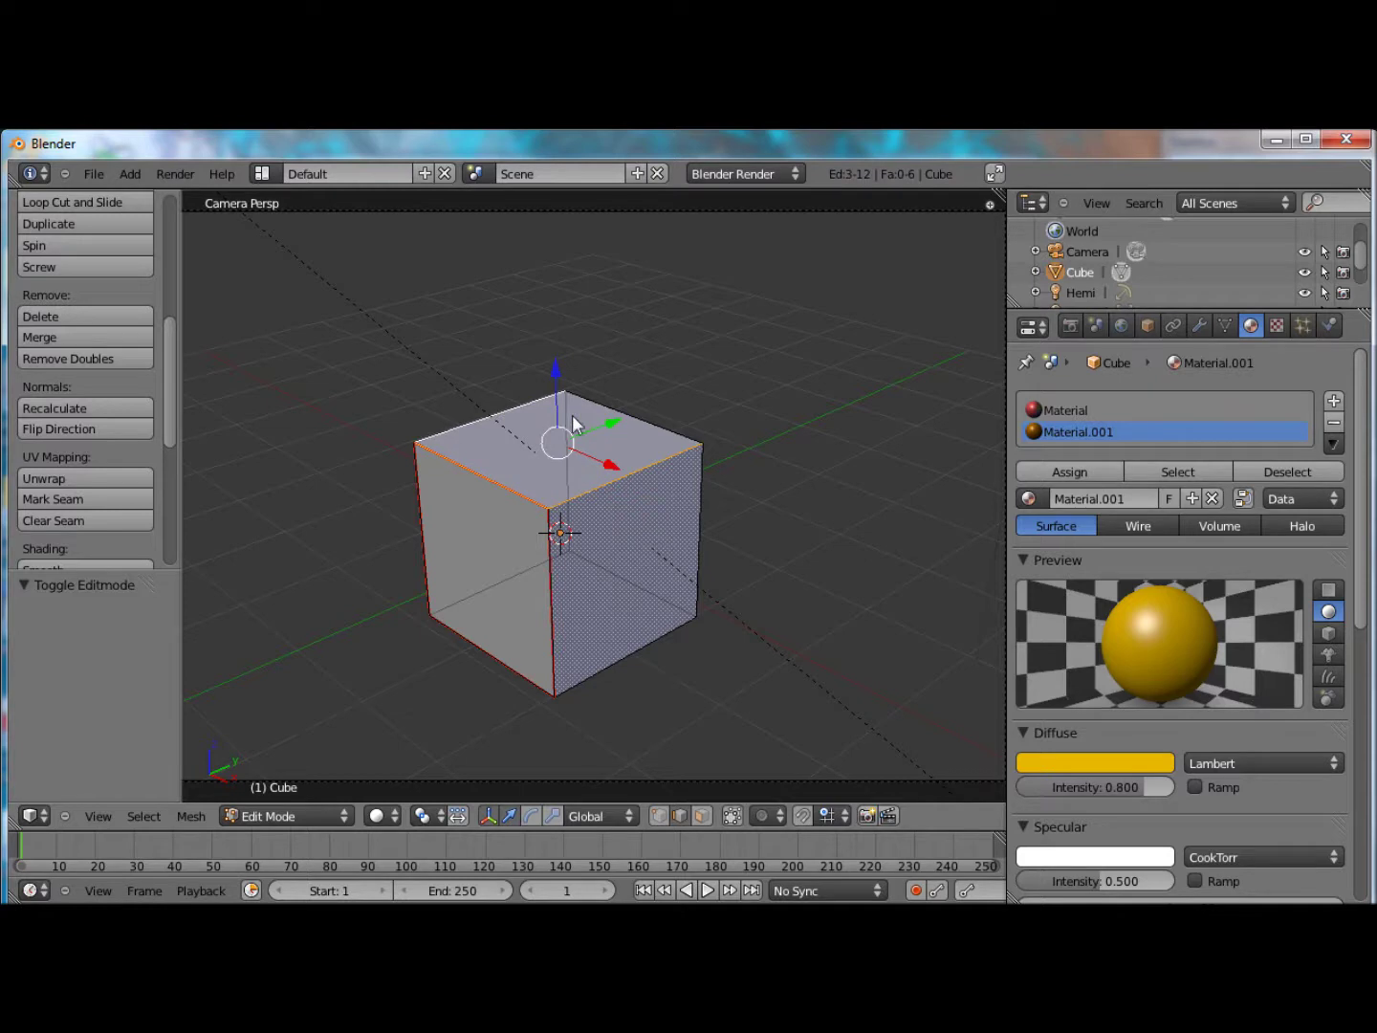
right_click(606, 414, "shift")
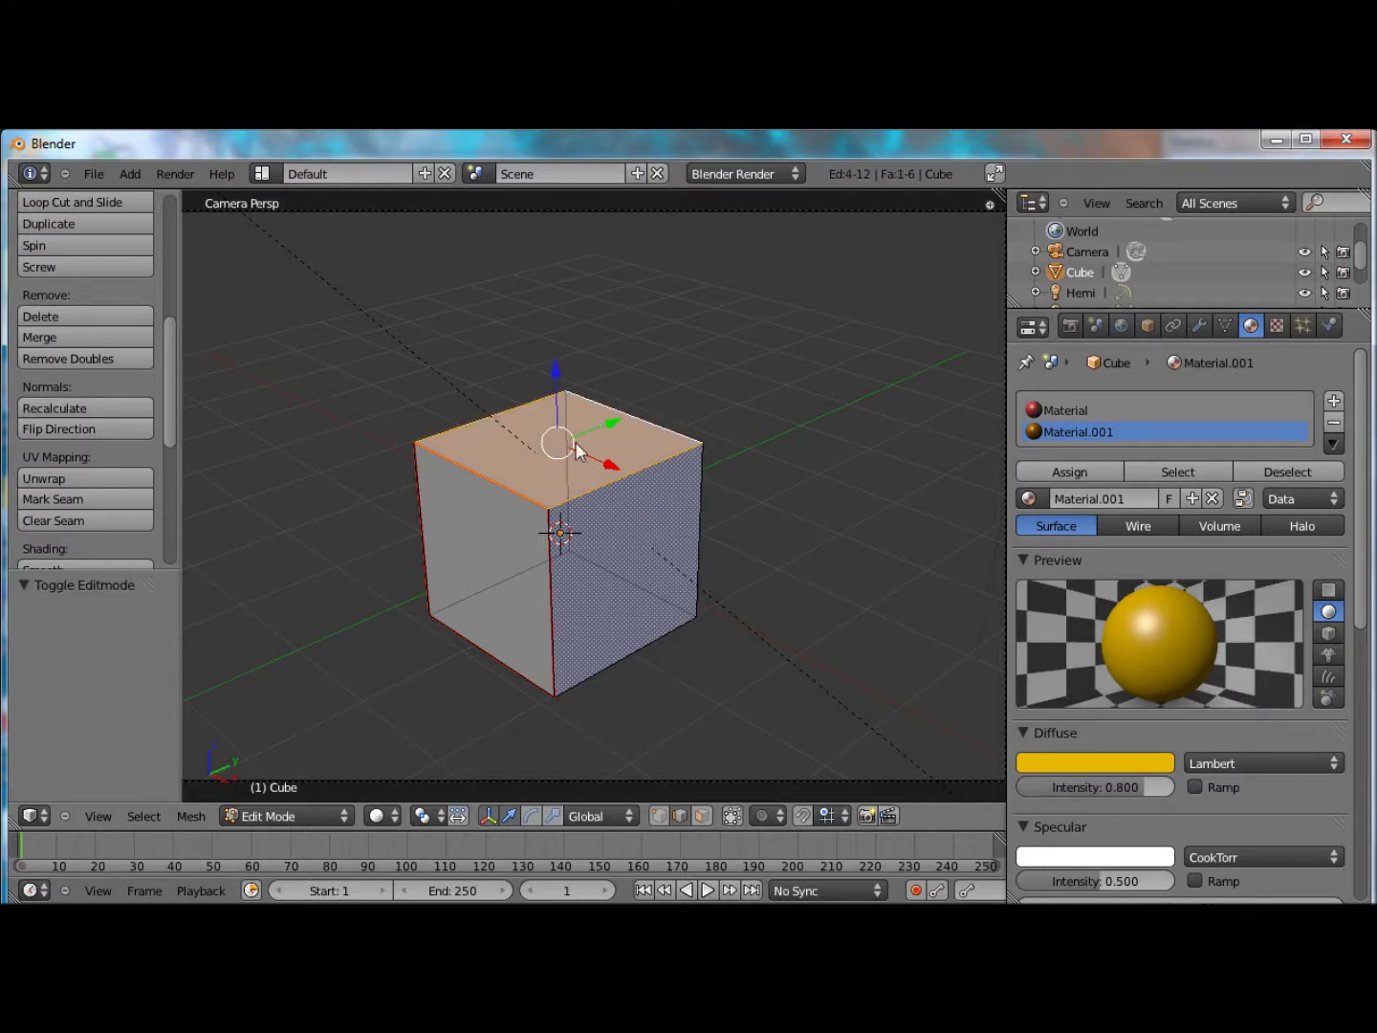
left_click(1096, 481)
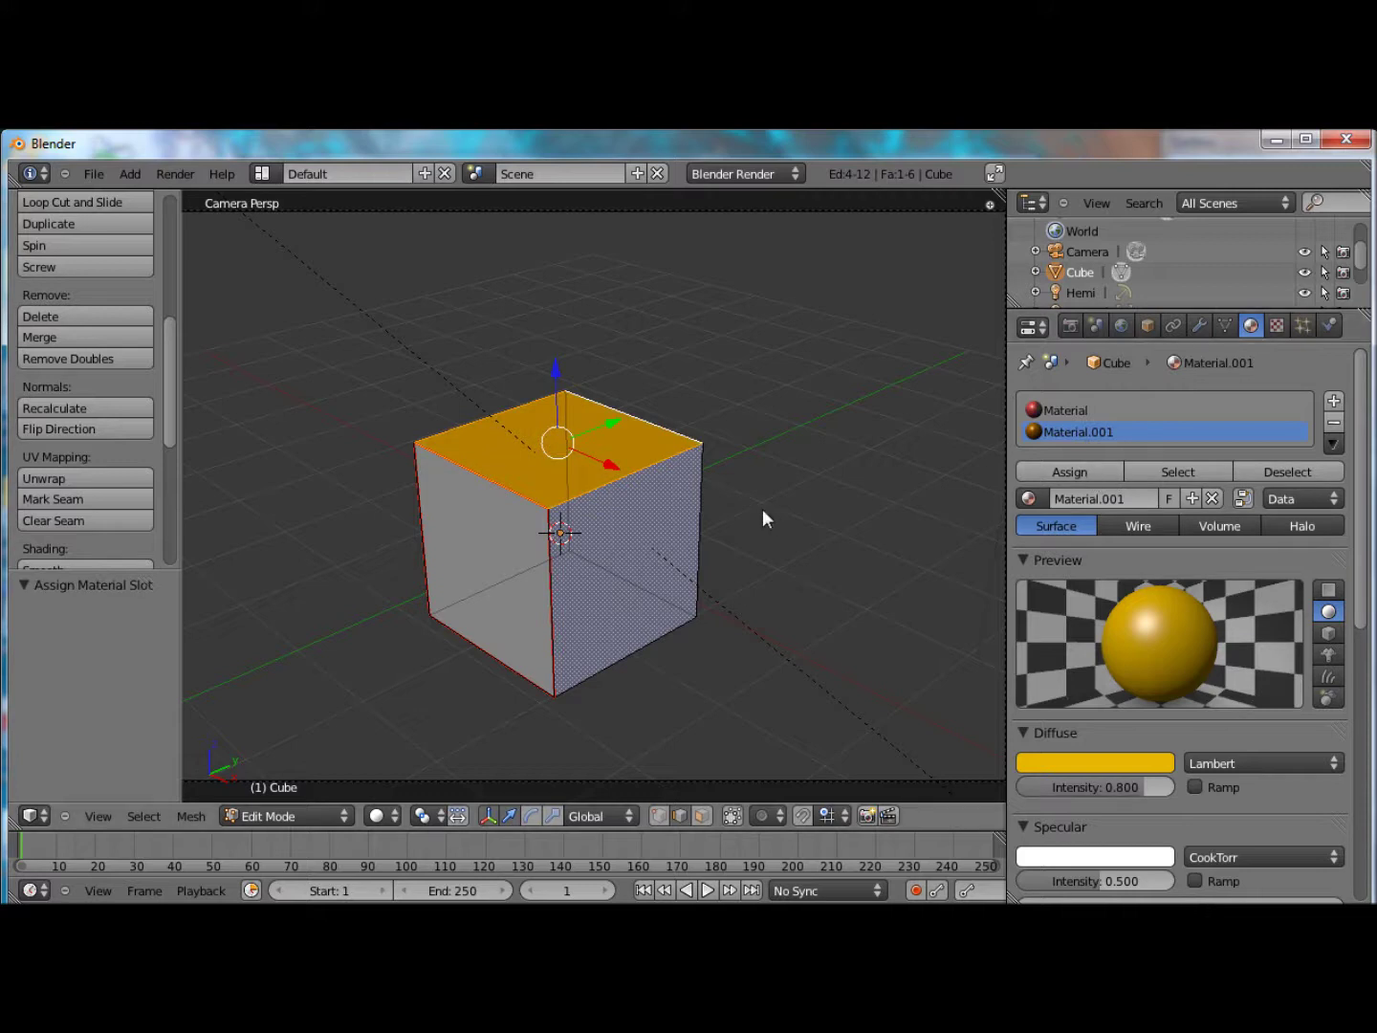
Deselect everything and render the cube to see its yellow top.
key("a")
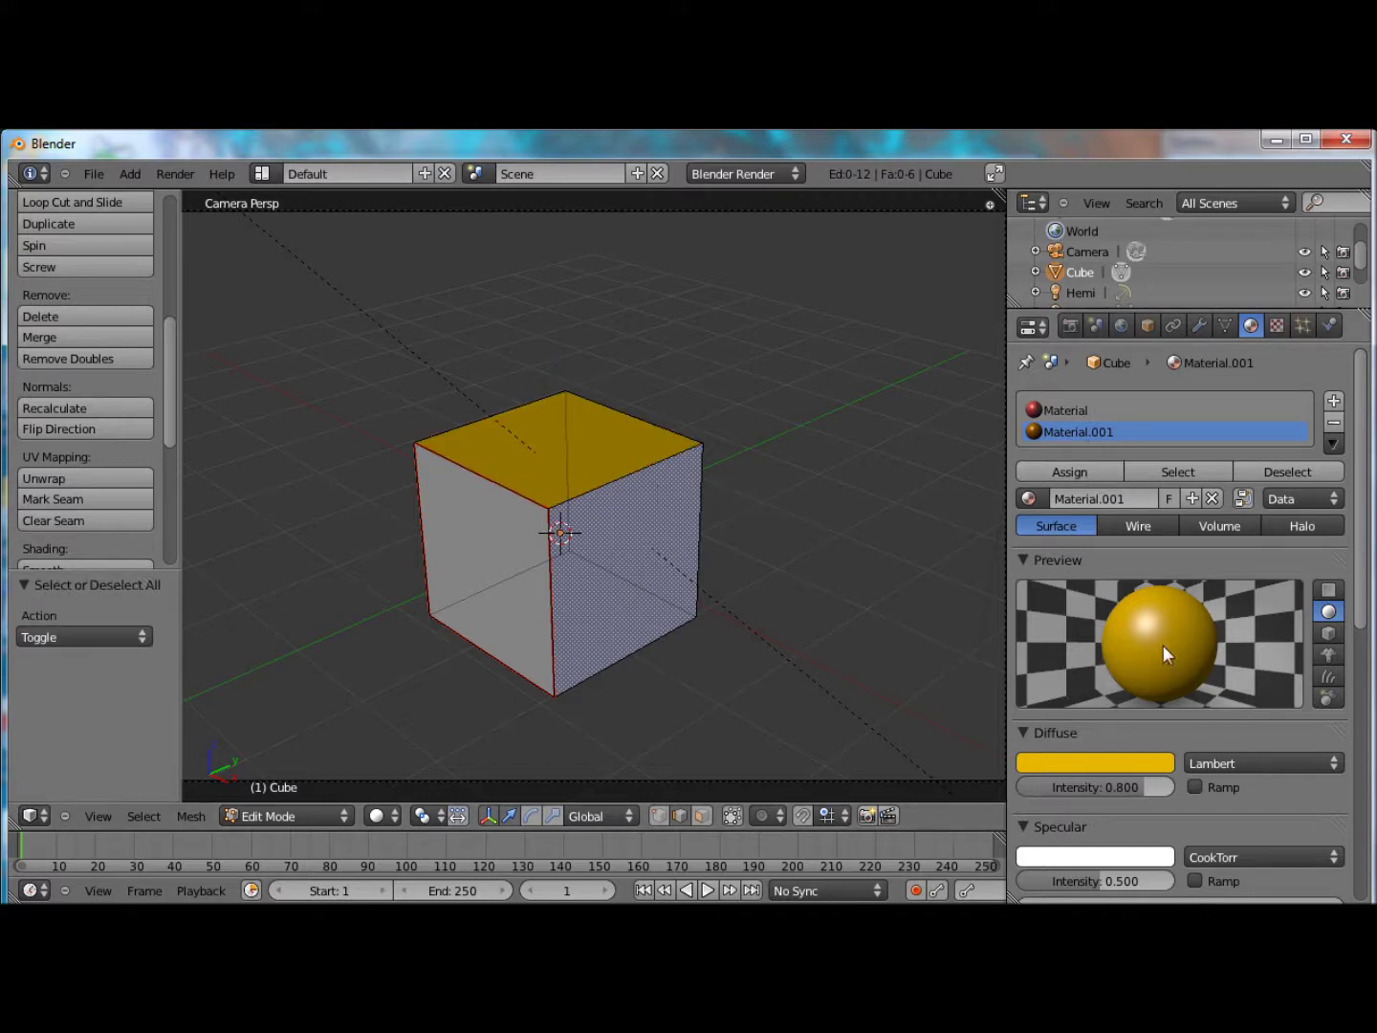
key("F12")
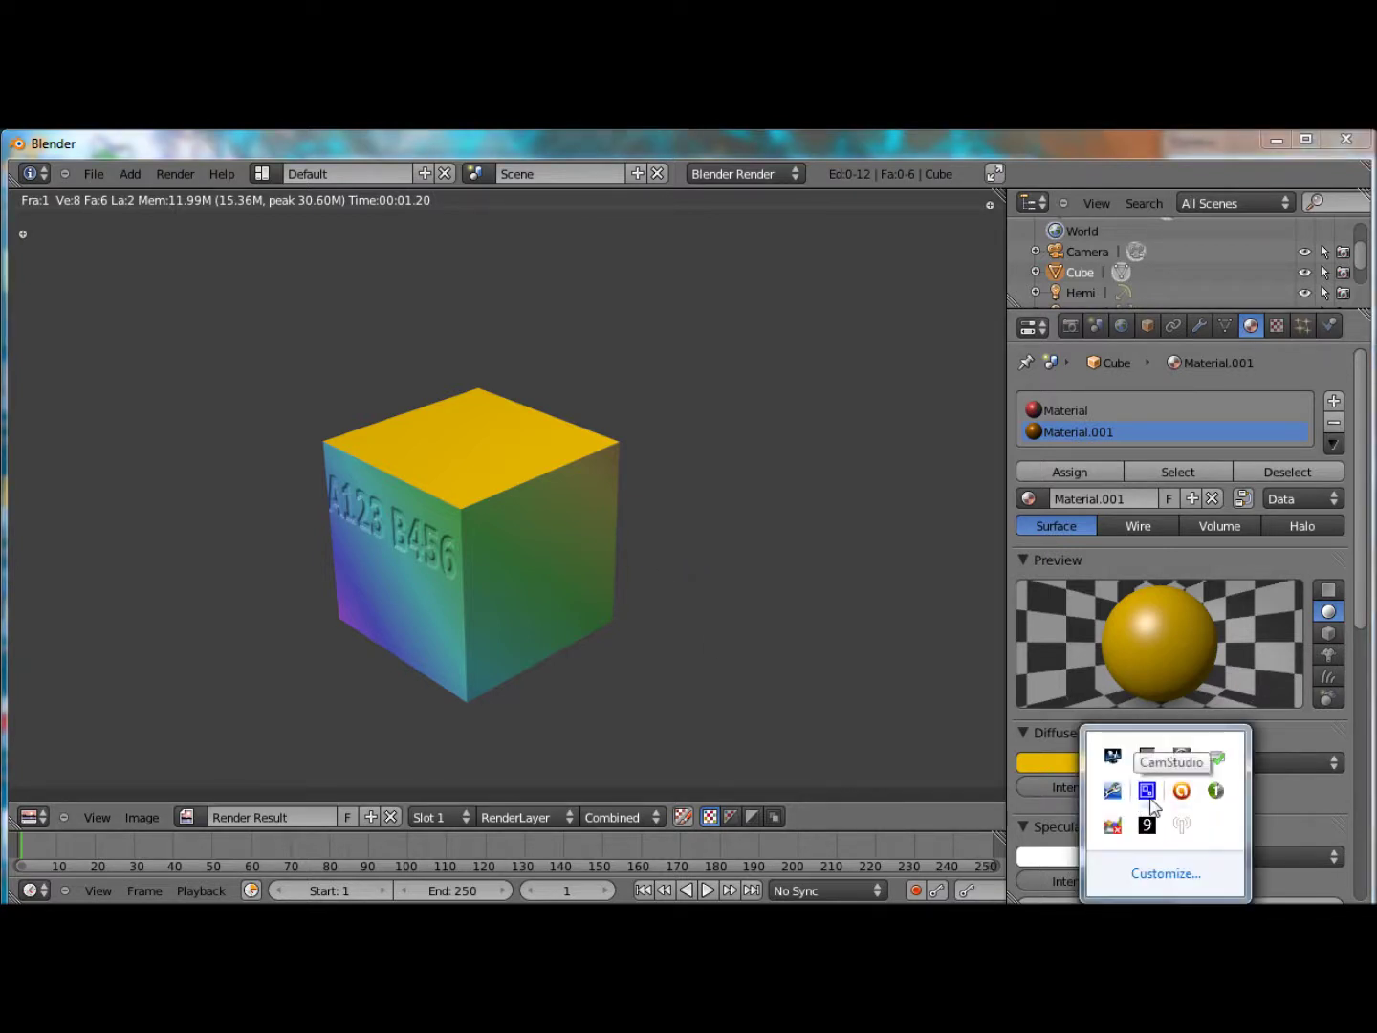
right_click(1146, 795)
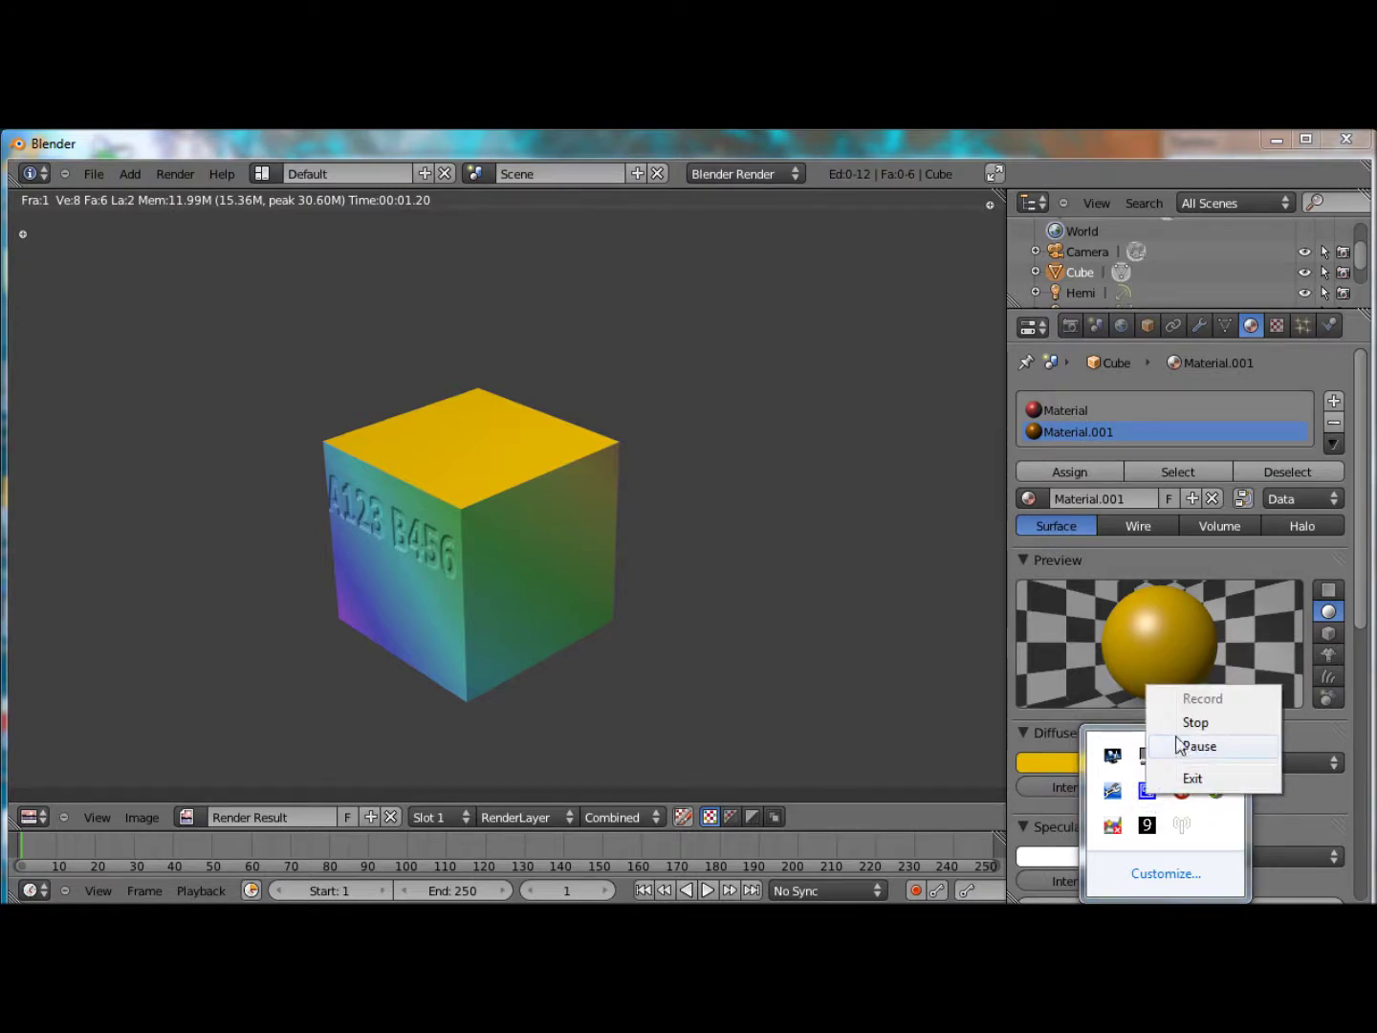